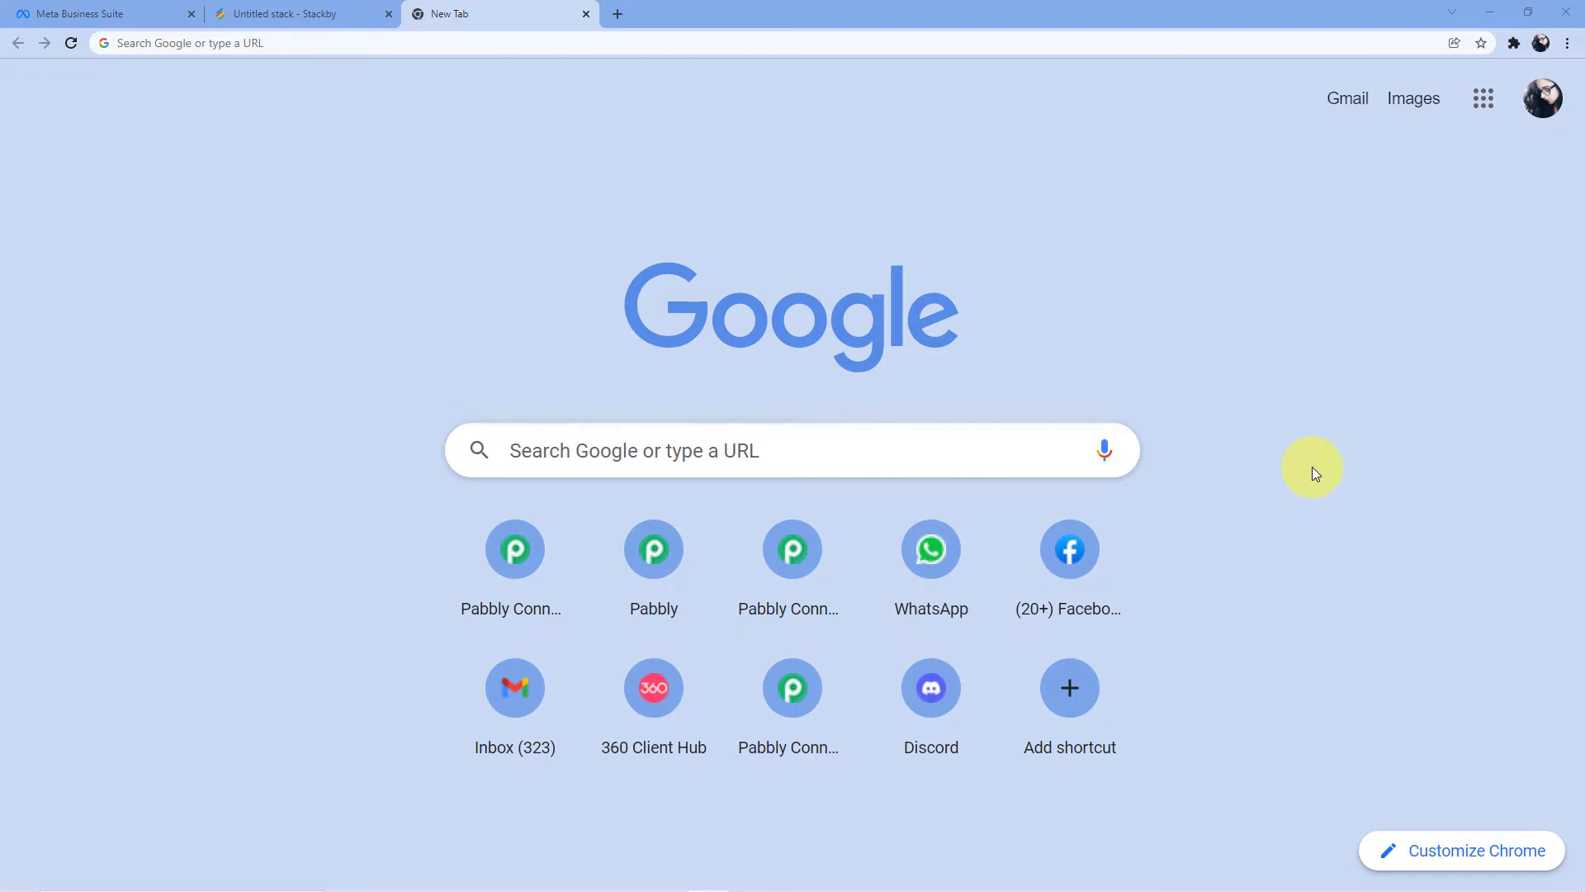
Go to pabbly.com/connect/ in the new Chrome tab
click(302, 50)
text(pabb)
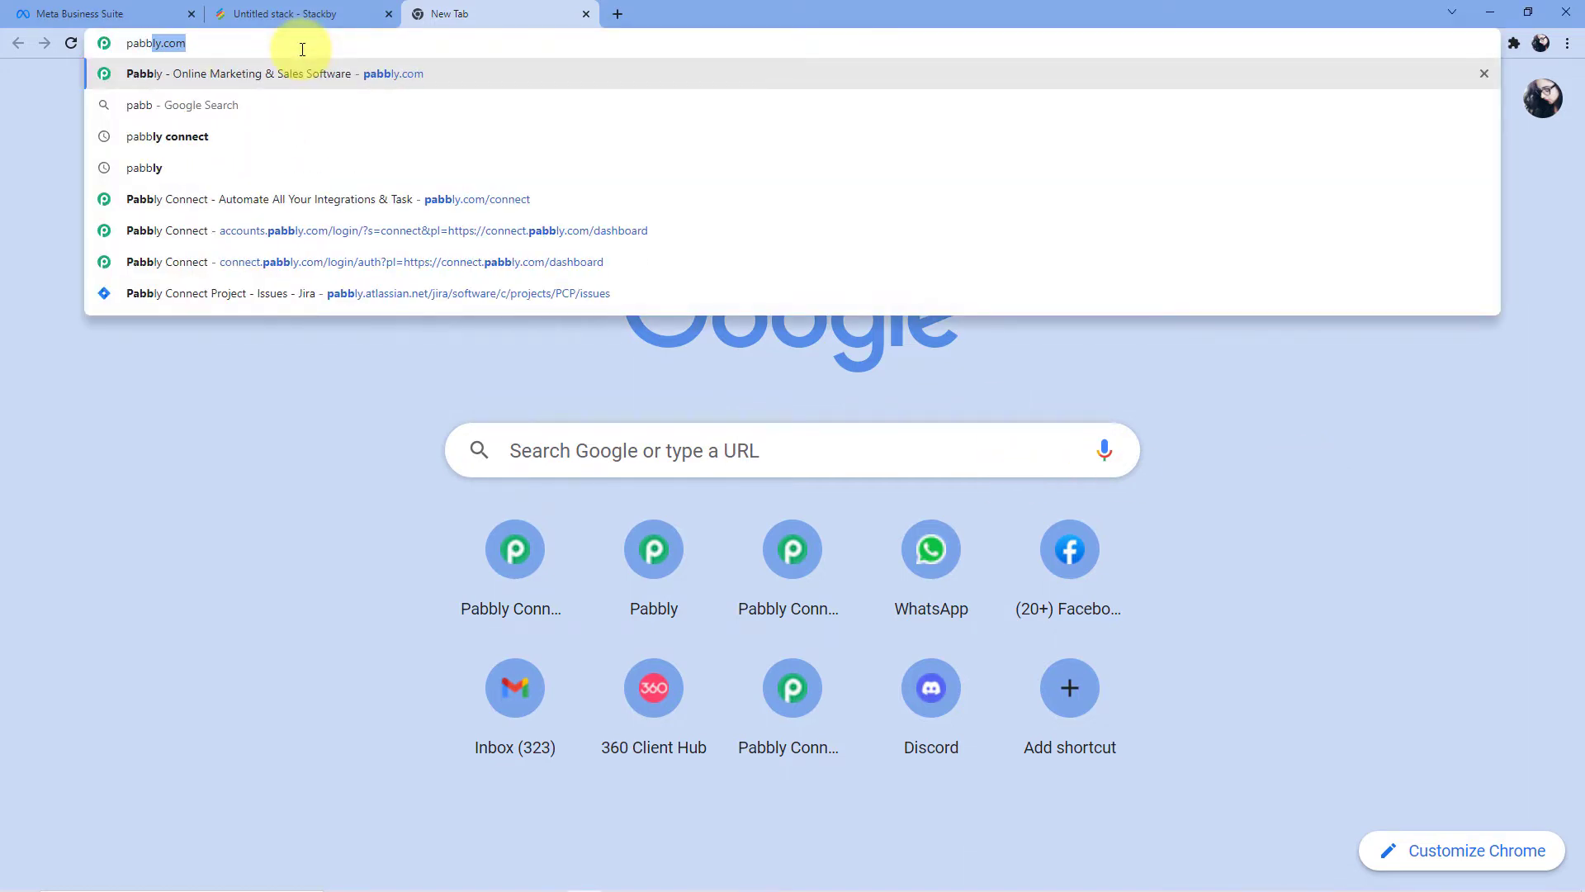
text(ly.c)
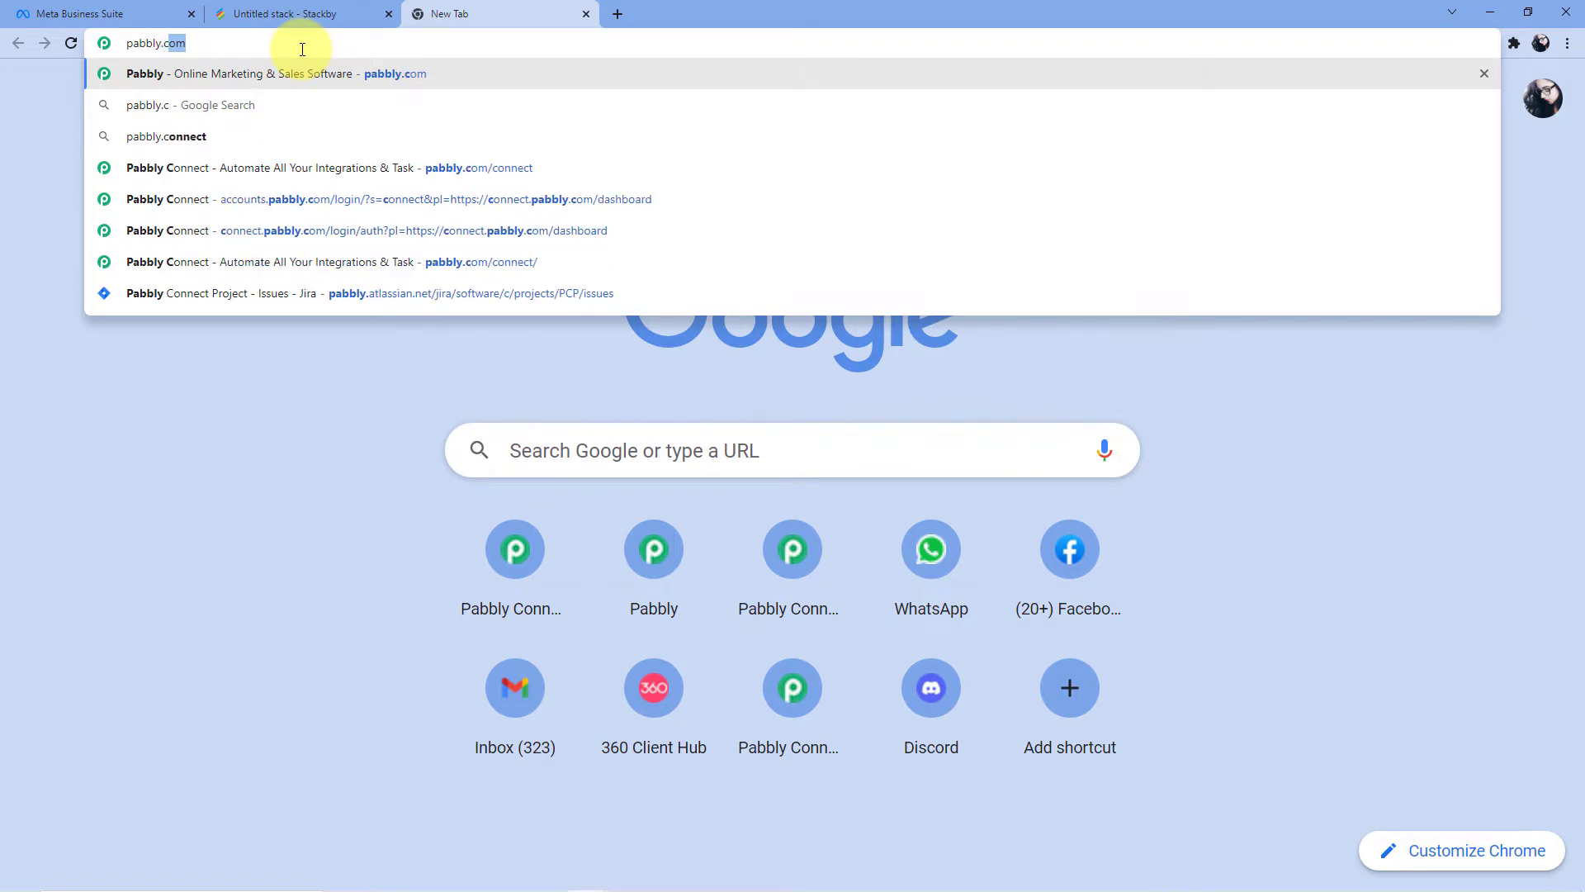
text(om/connect/)
key(Return)
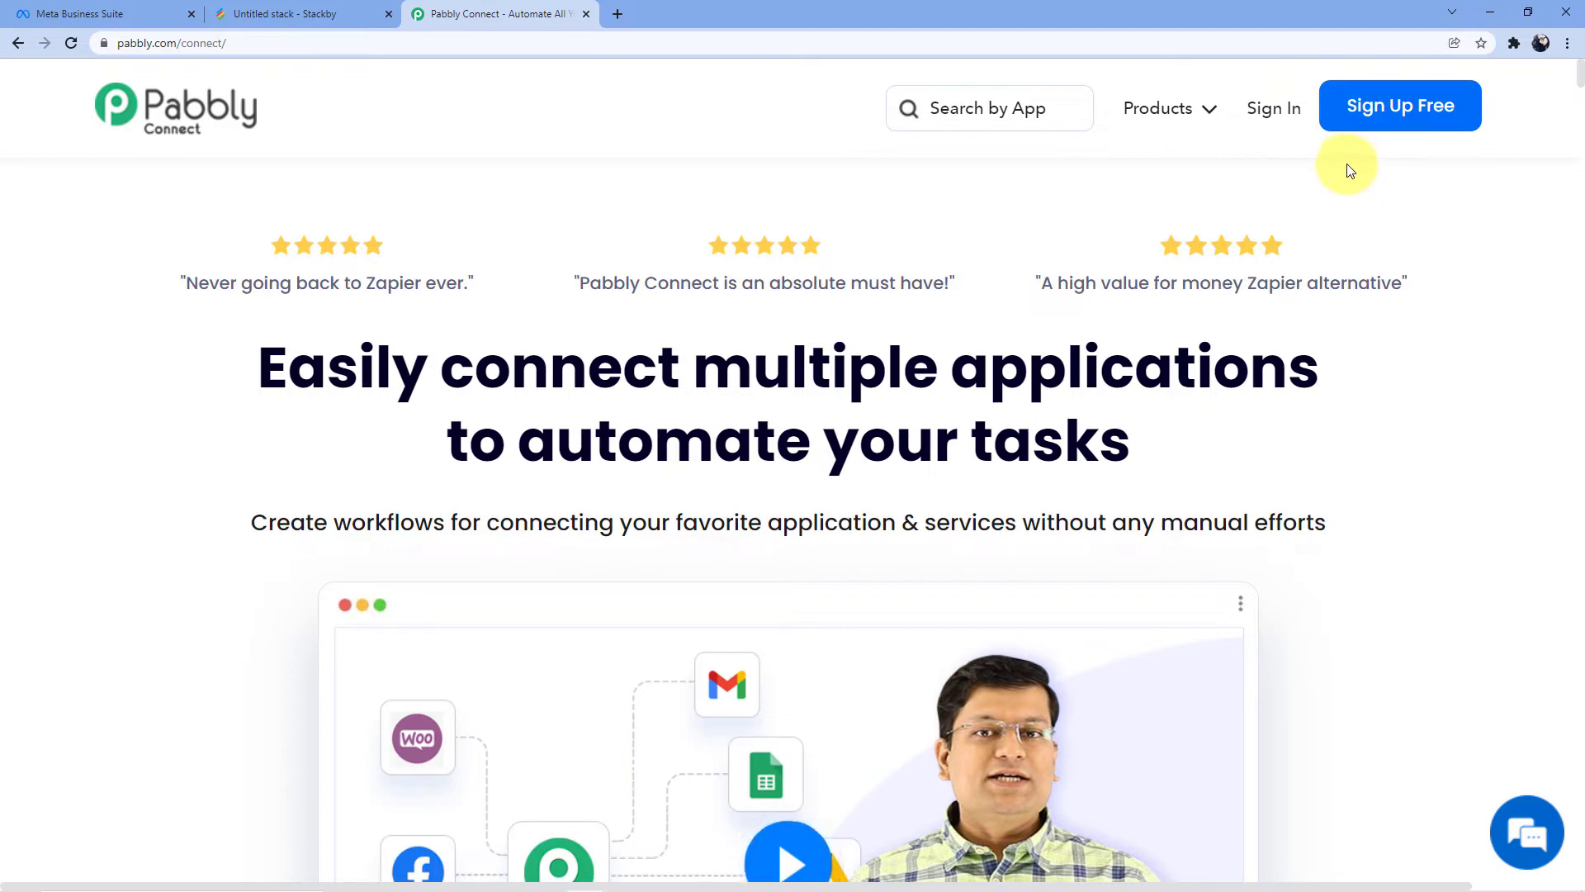
Sign in and open Pabbly Connect from the apps list
click(1283, 115)
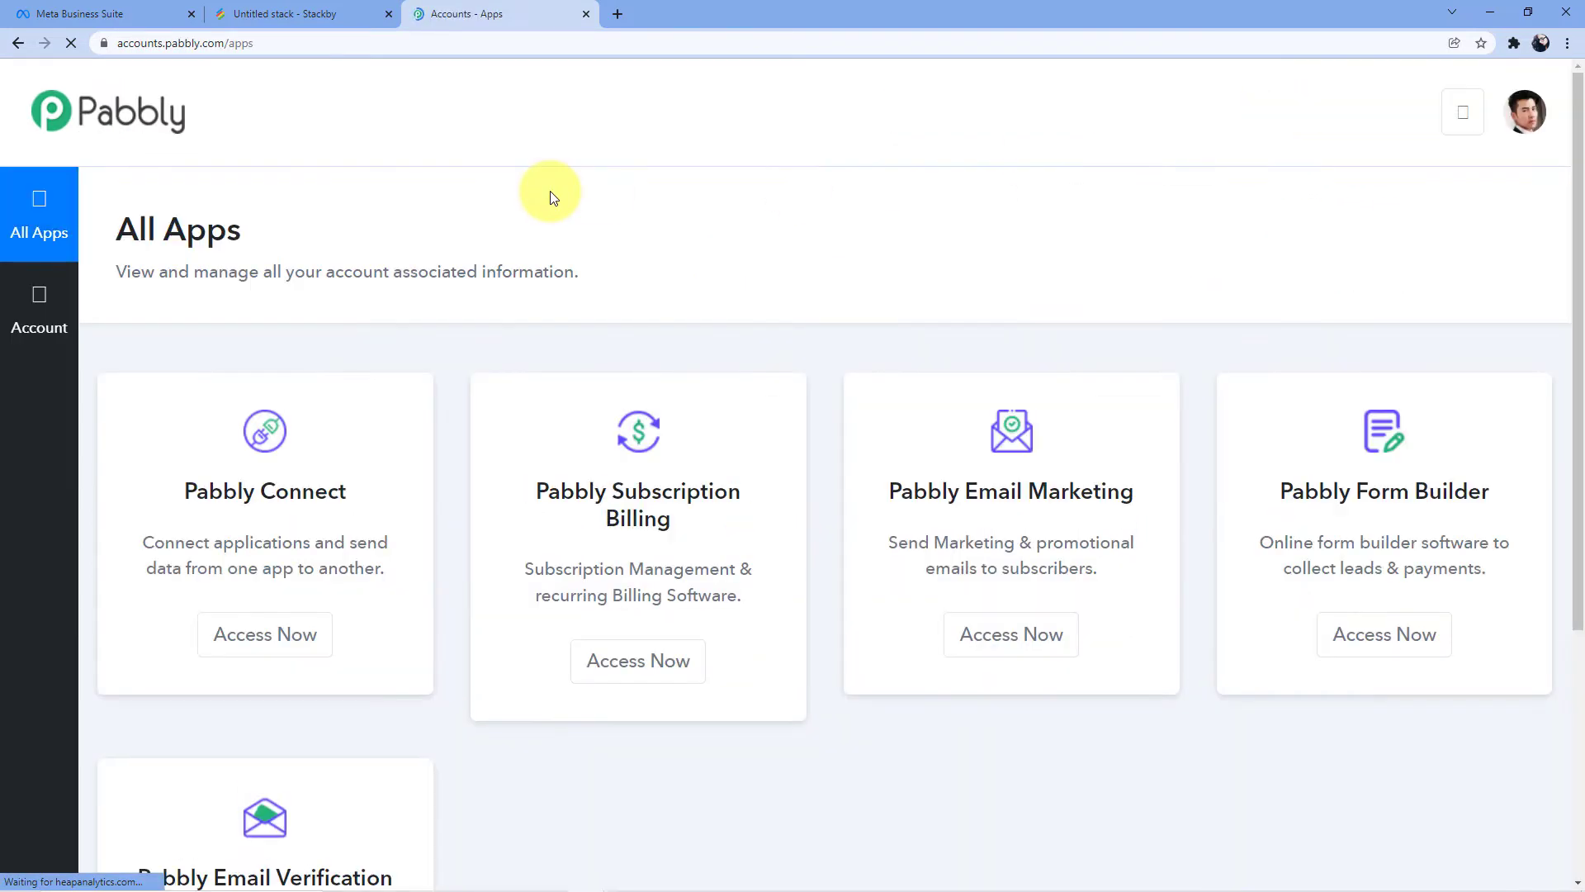
scroll(380, 428, down, 4)
scroll(380, 428, up, 5)
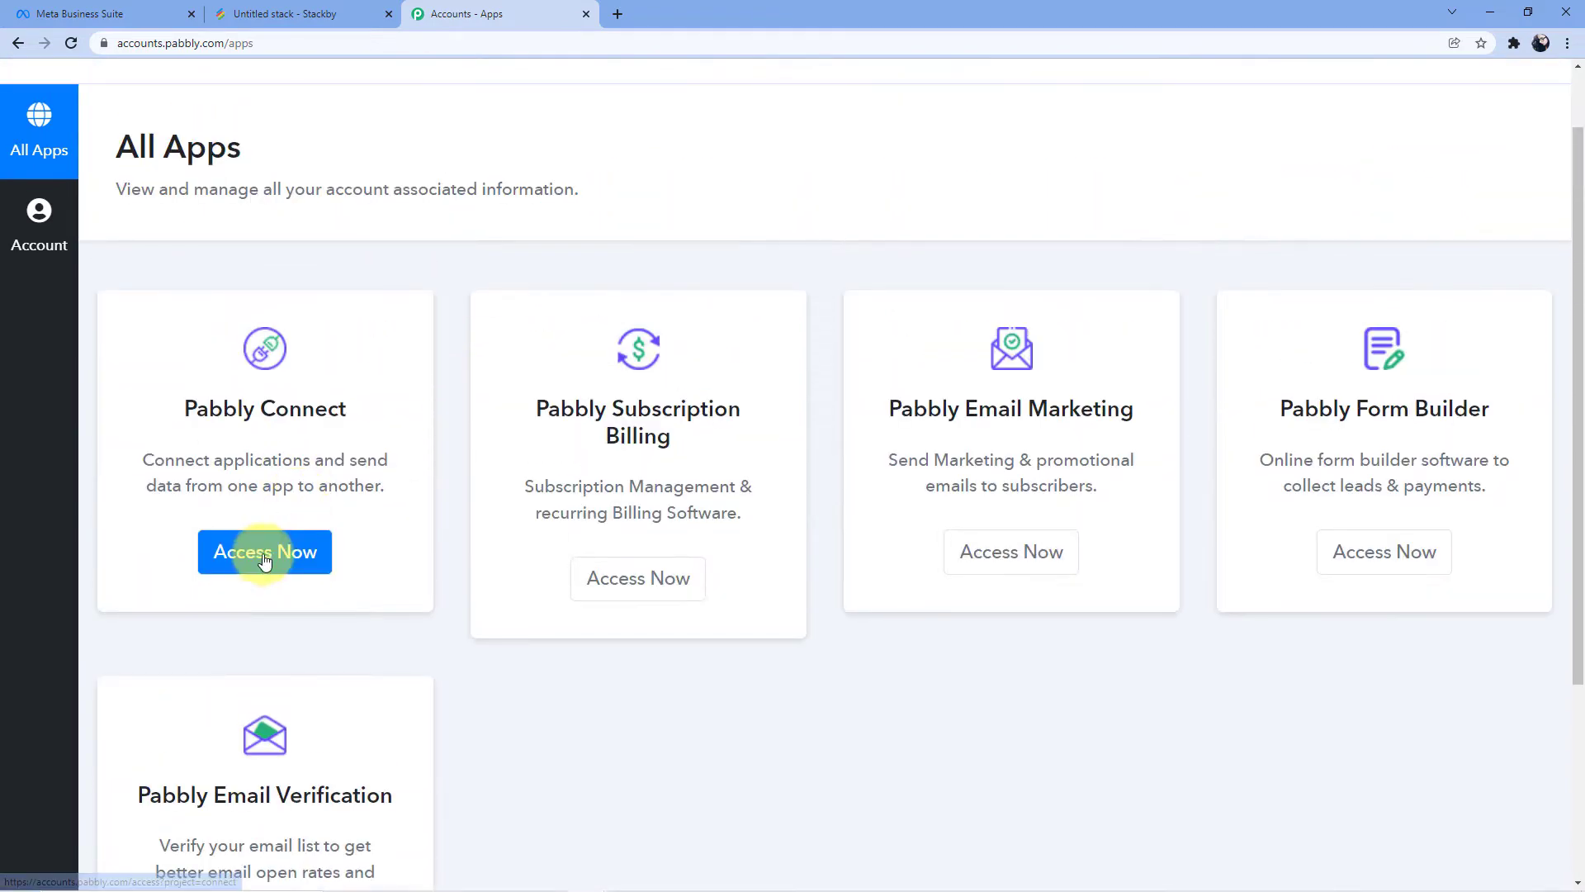
click(265, 560)
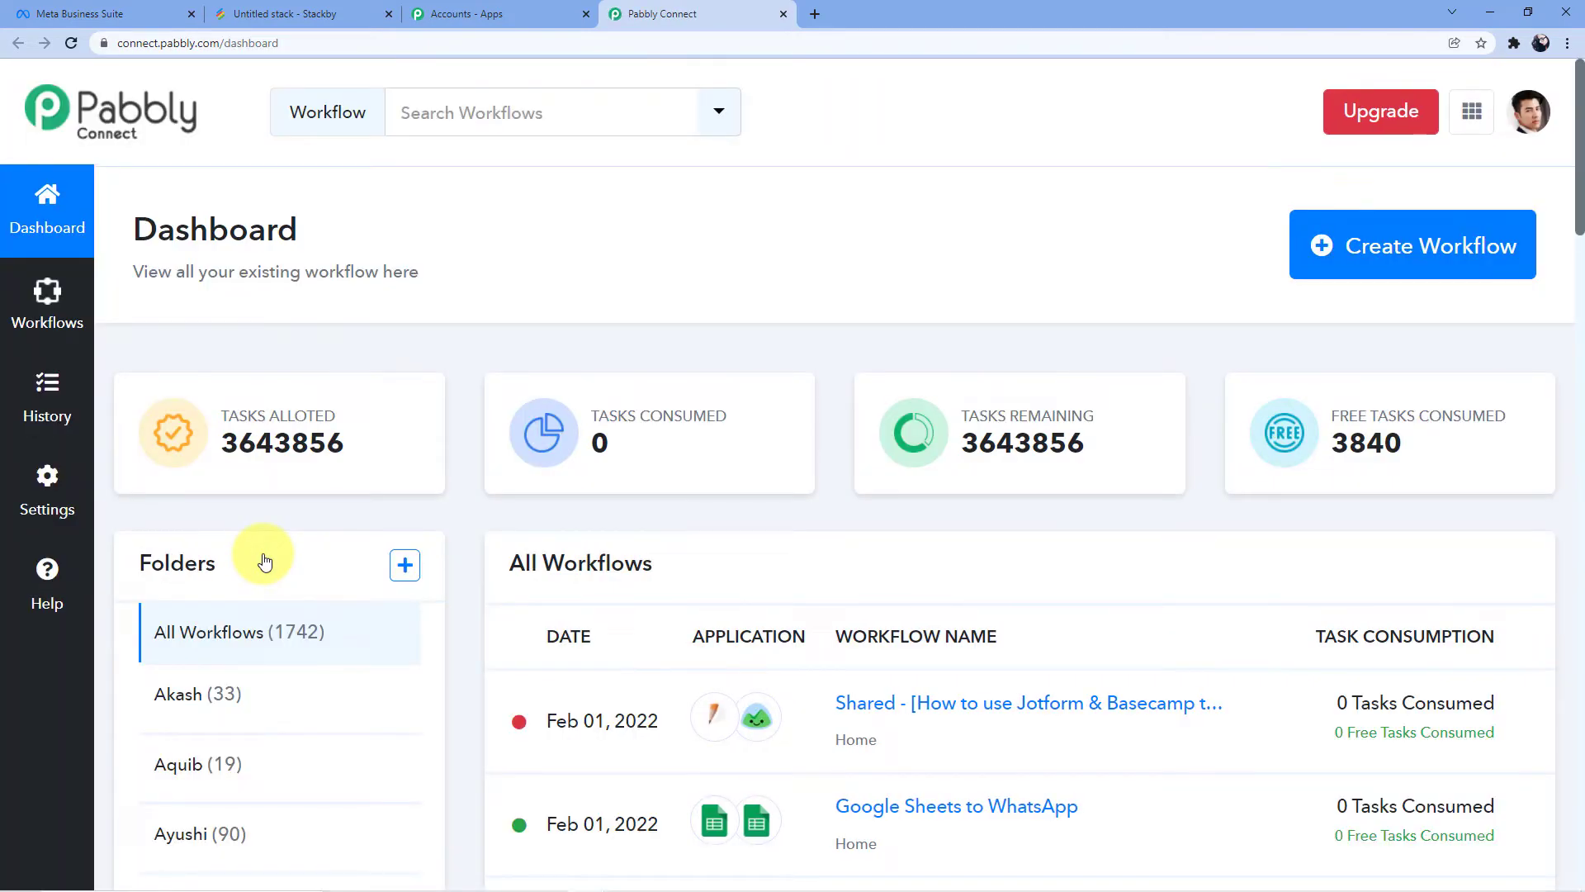
Create a new workflow named 'Facebook to Stackby Integration'
click(1343, 259)
click(595, 493)
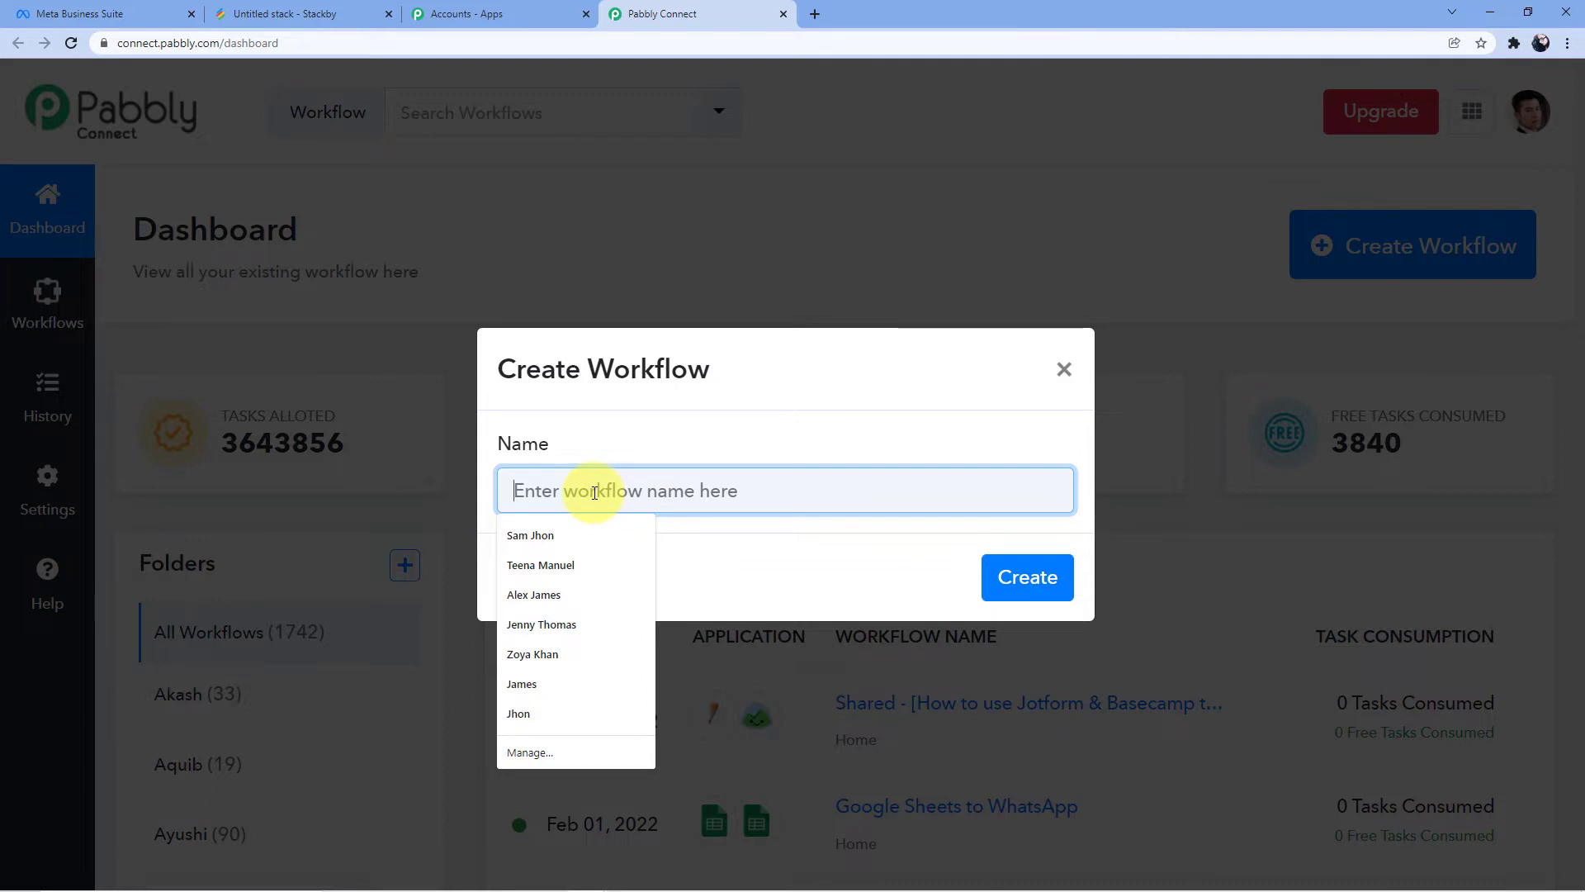
text(Facebook)
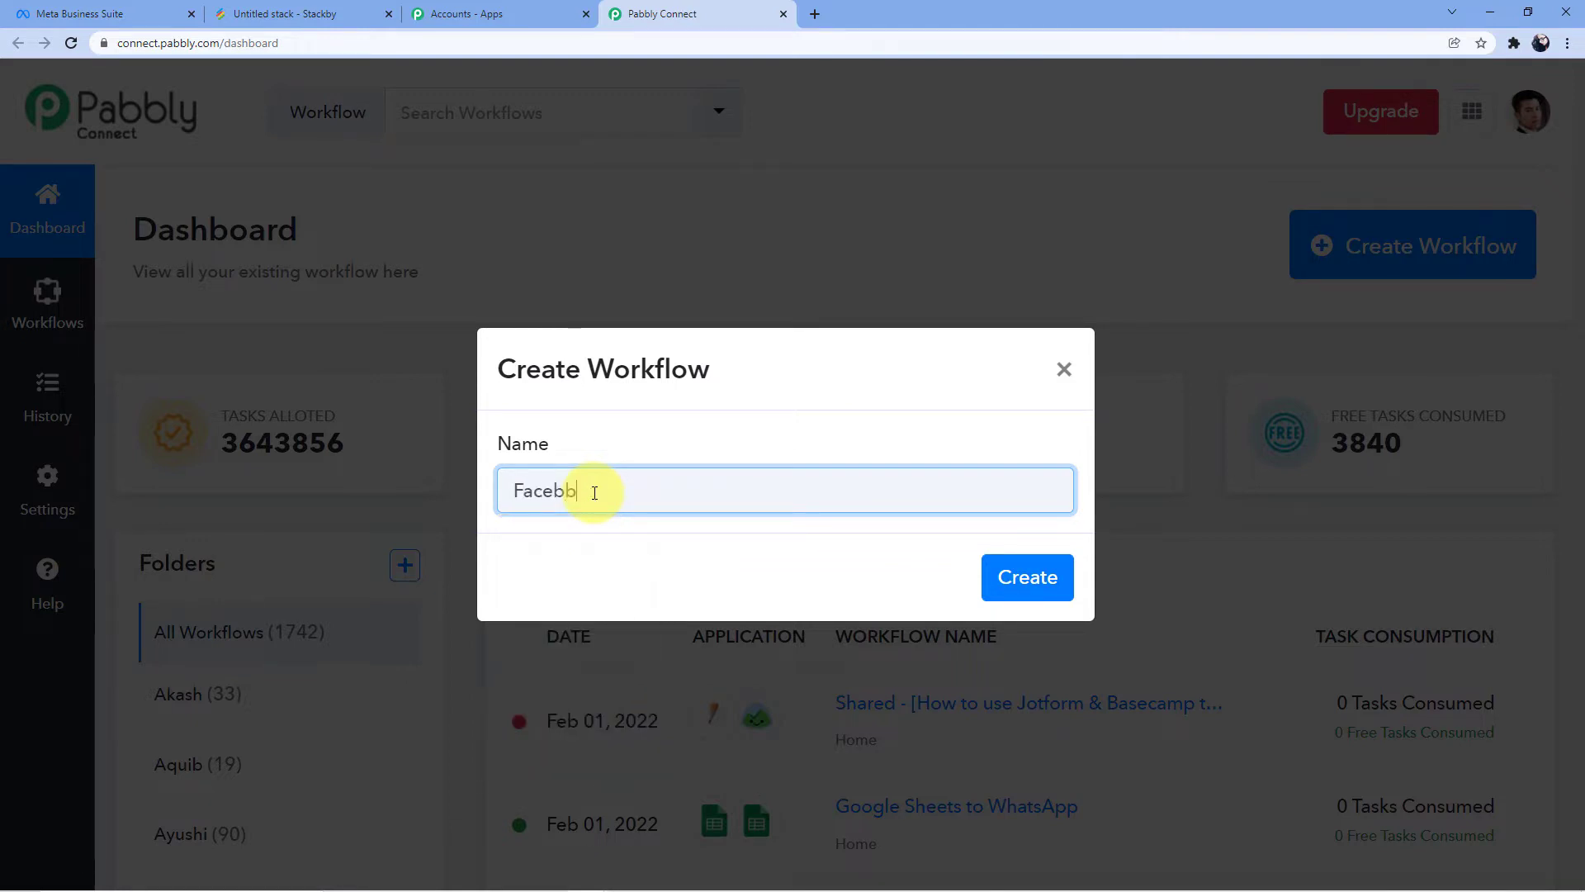
text( to Stackby Integration)
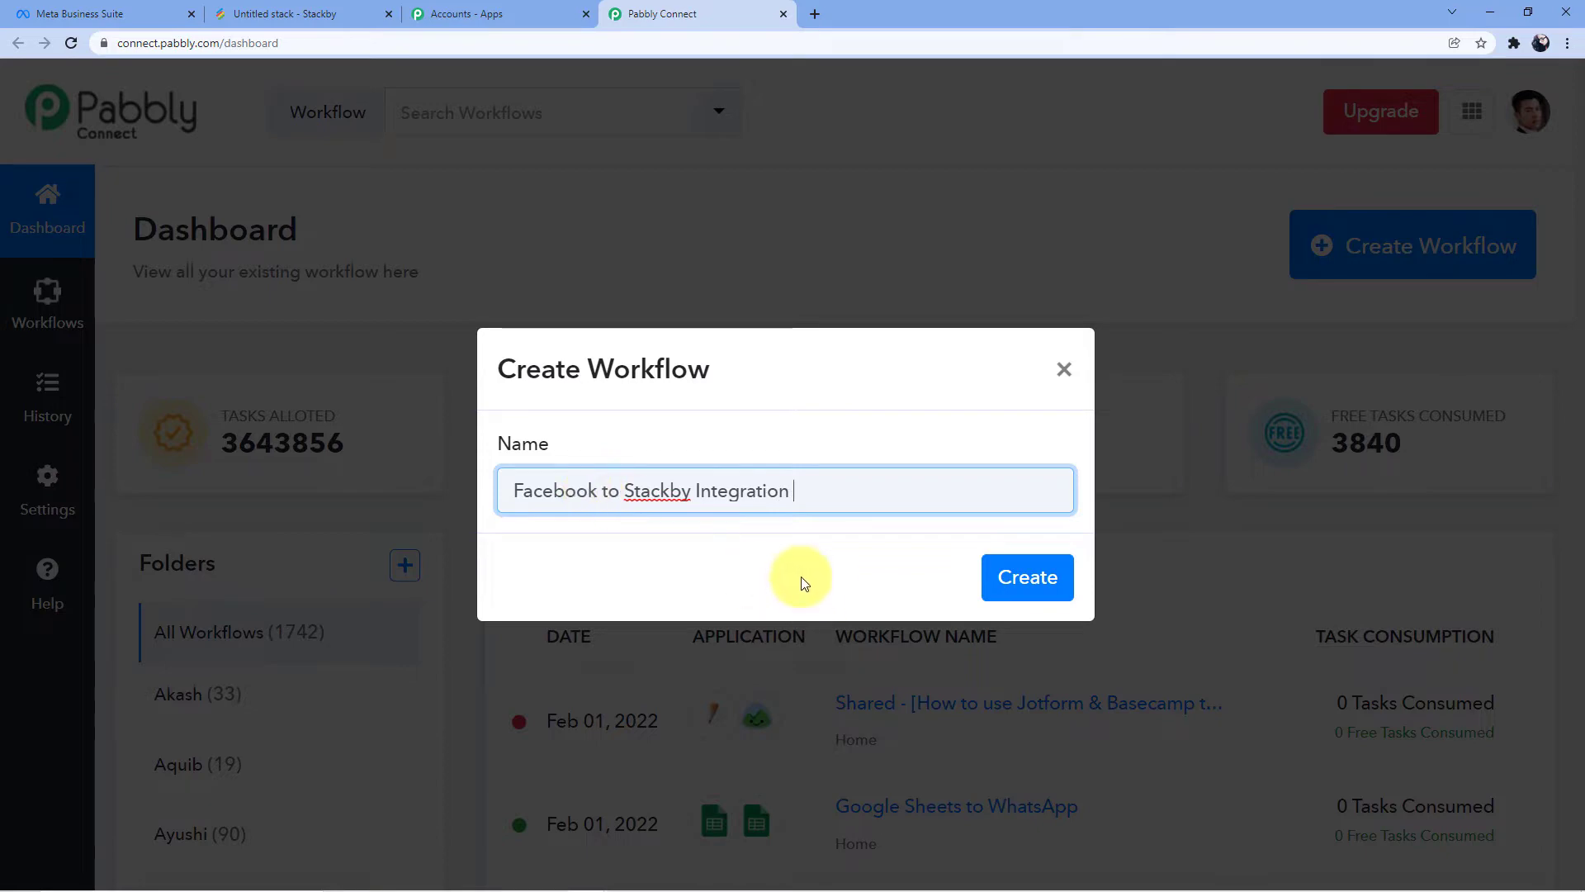
click(998, 581)
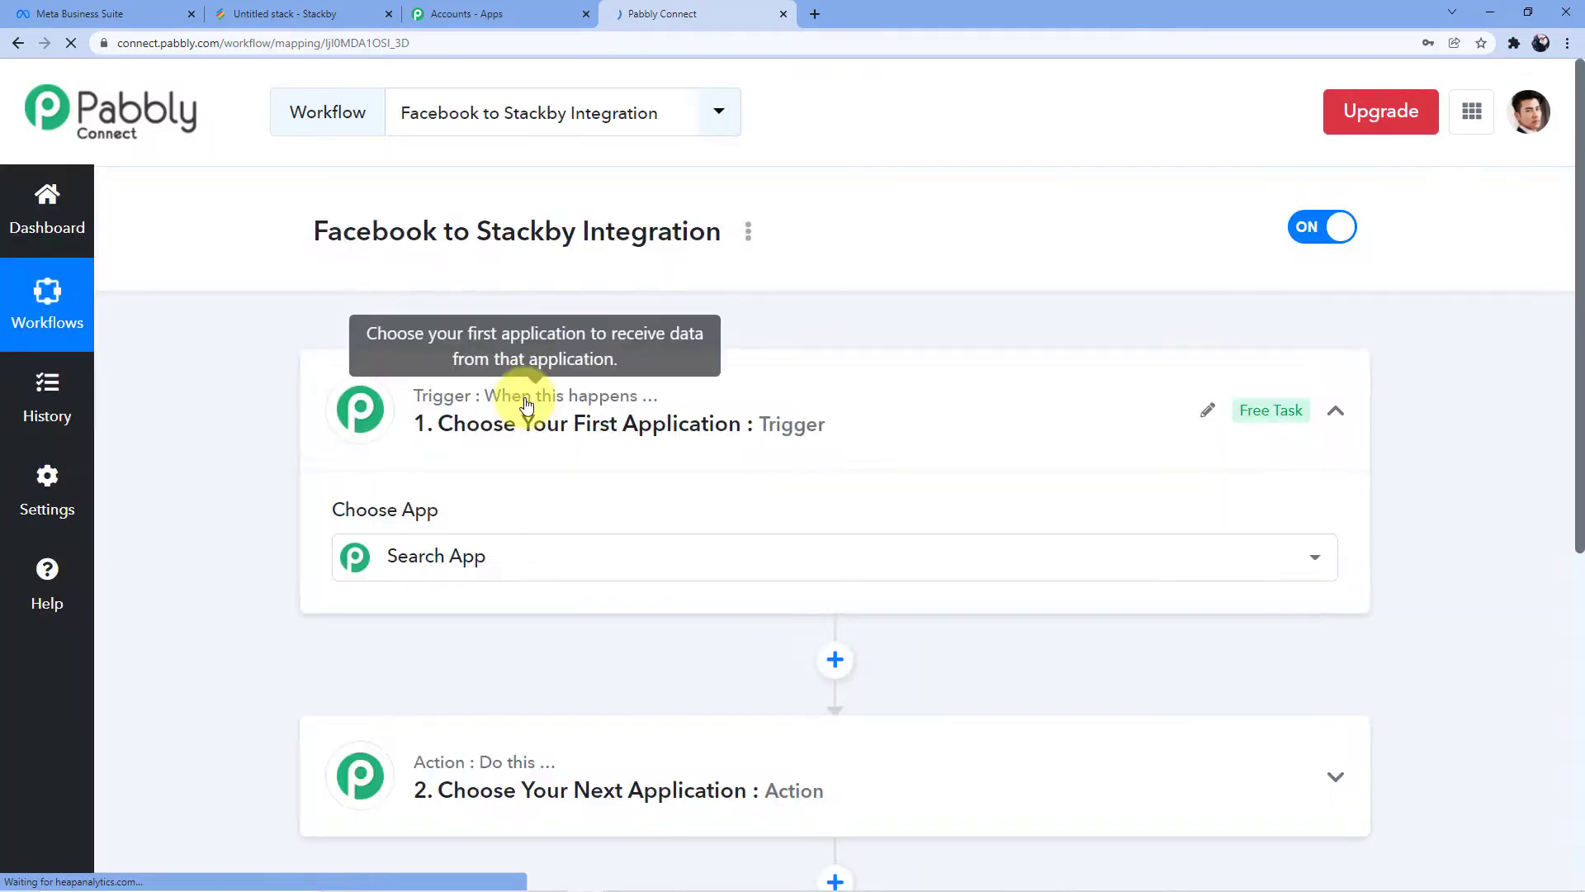
Search 'Facebook' in the trigger app list and choose Facebook Lead Ads
scroll(534, 333, down, 2)
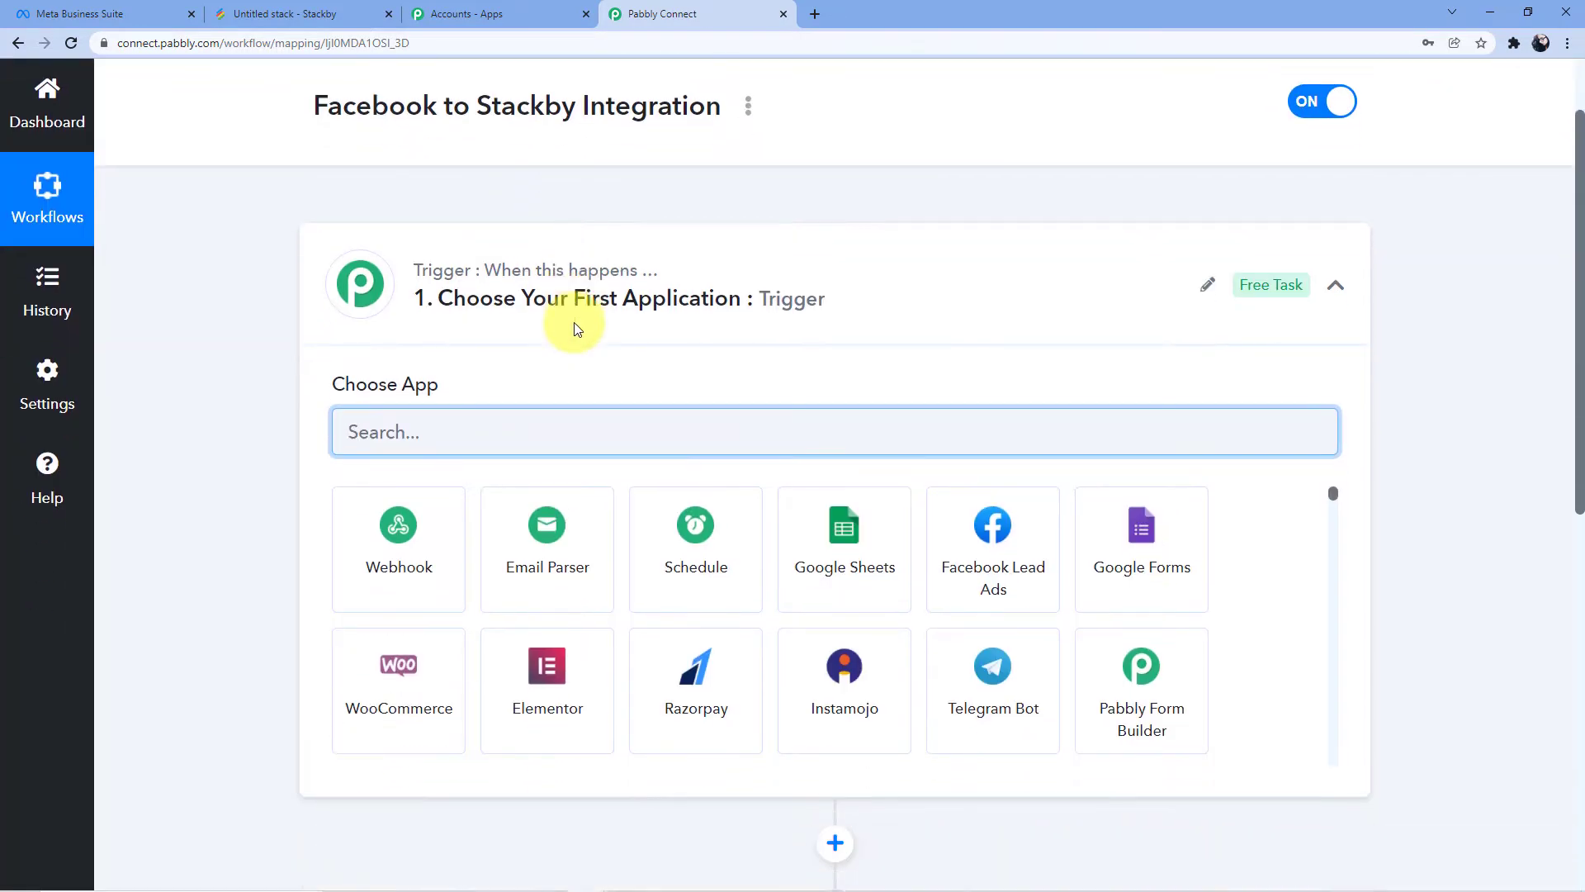
scroll(583, 341, down, 2)
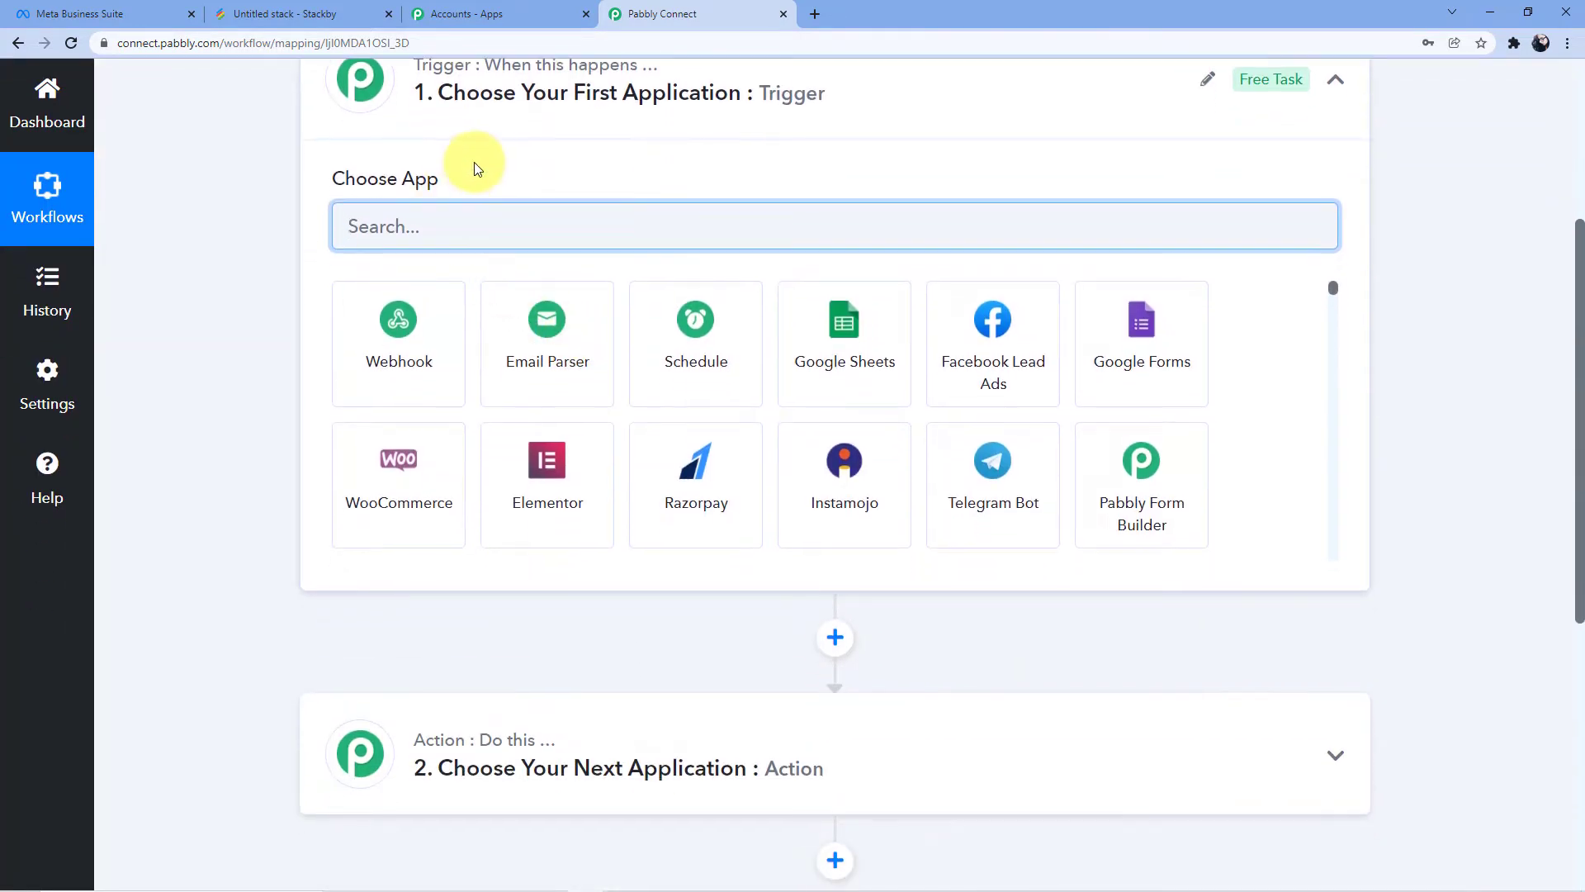
scroll(512, 248, down, 3)
scroll(543, 454, up, 6)
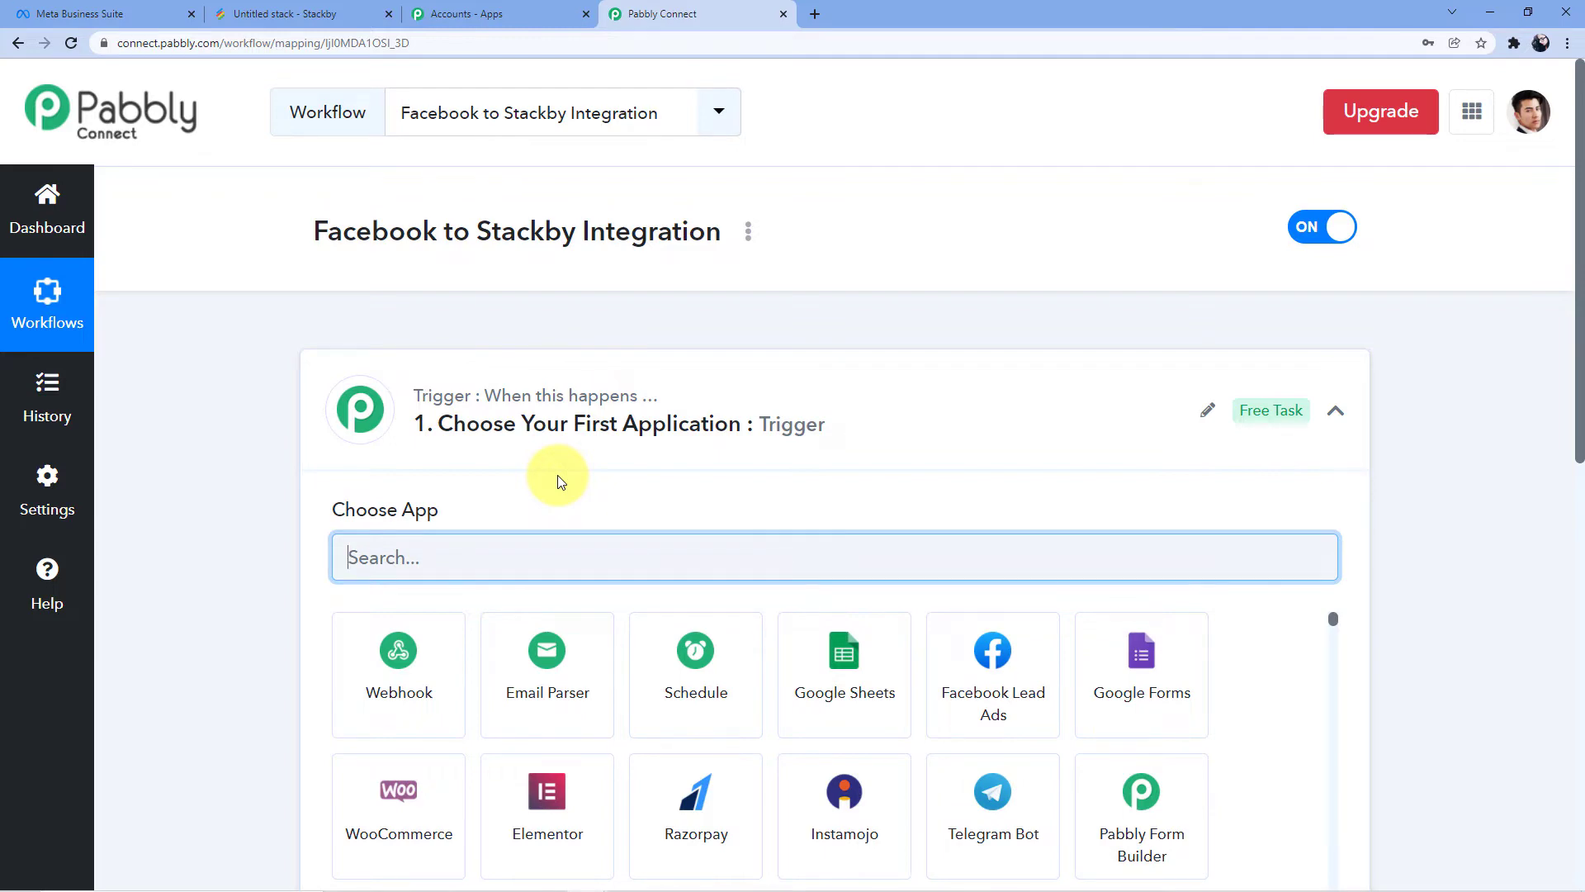
scroll(558, 481, down, 4)
scroll(566, 548, down, 3)
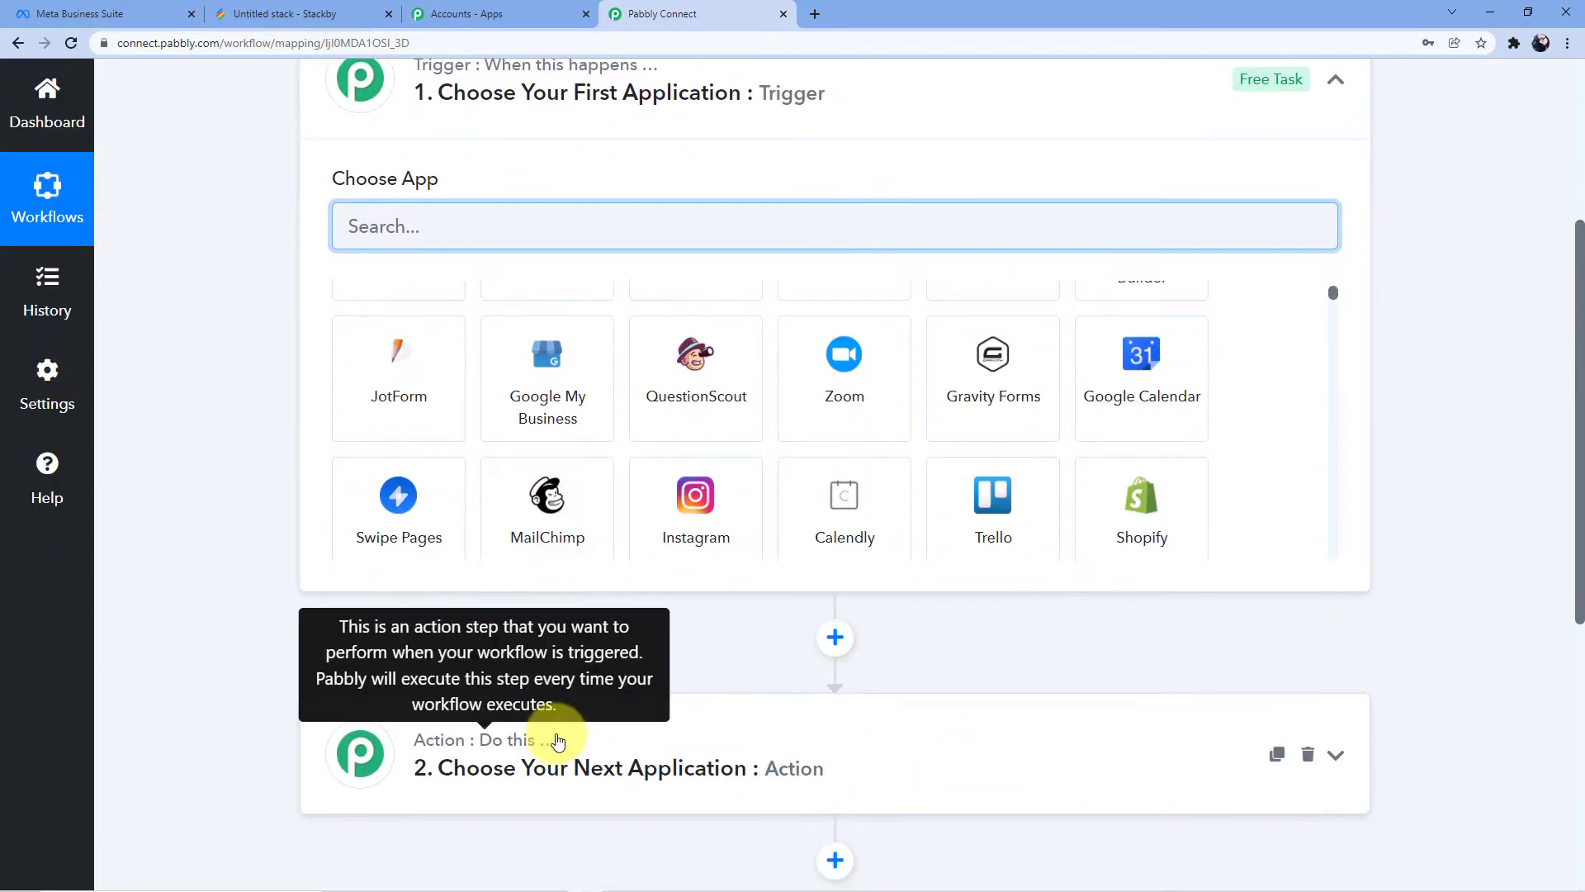
scroll(537, 718, down, 2)
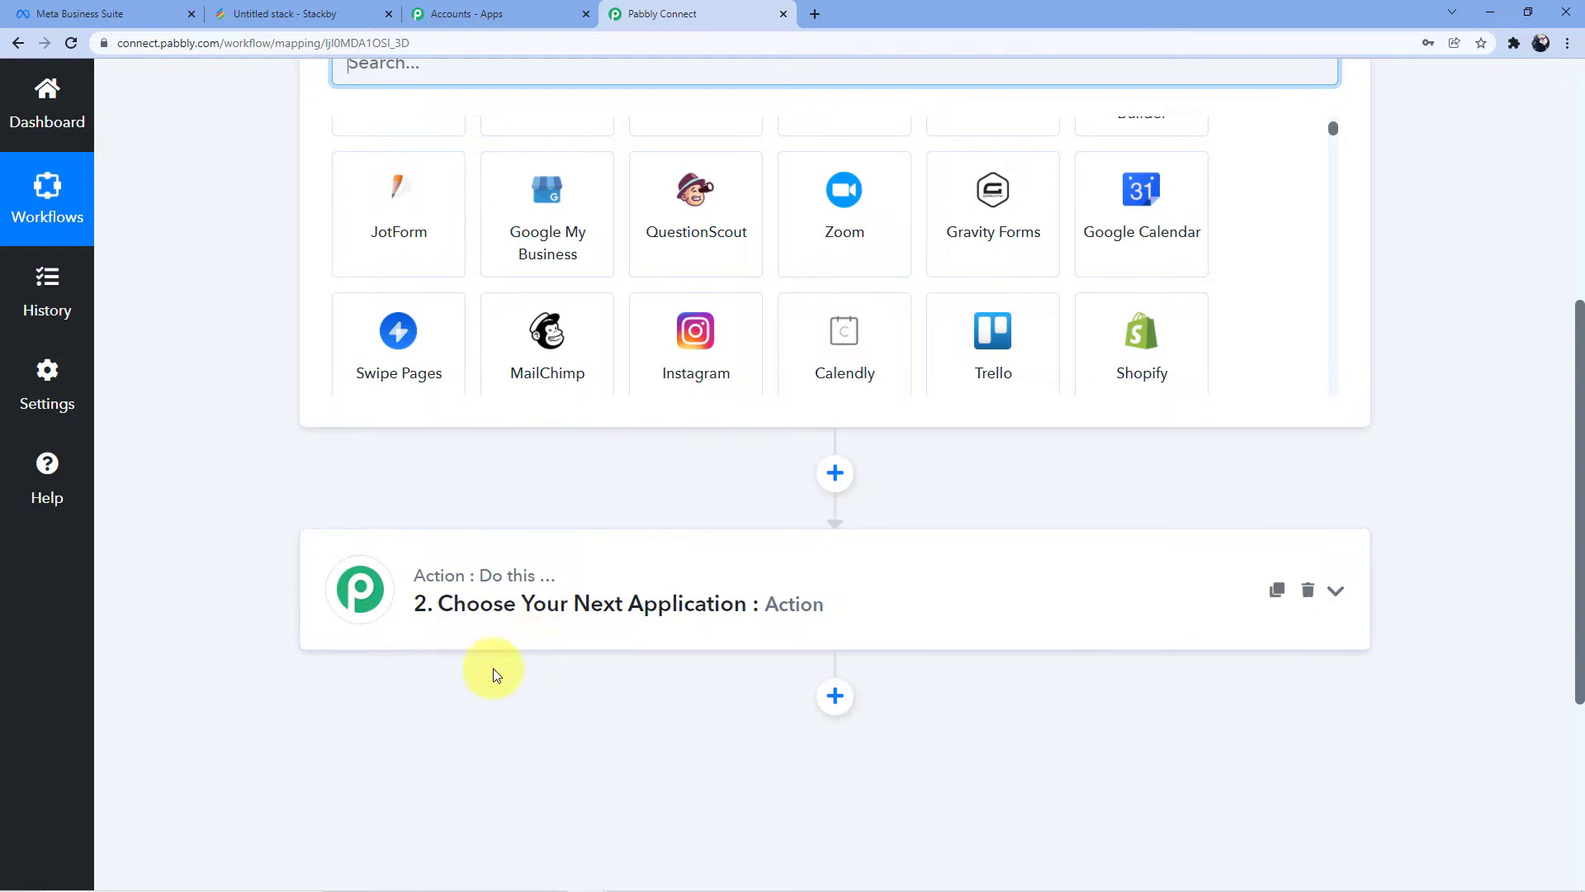
scroll(487, 611, up, 6)
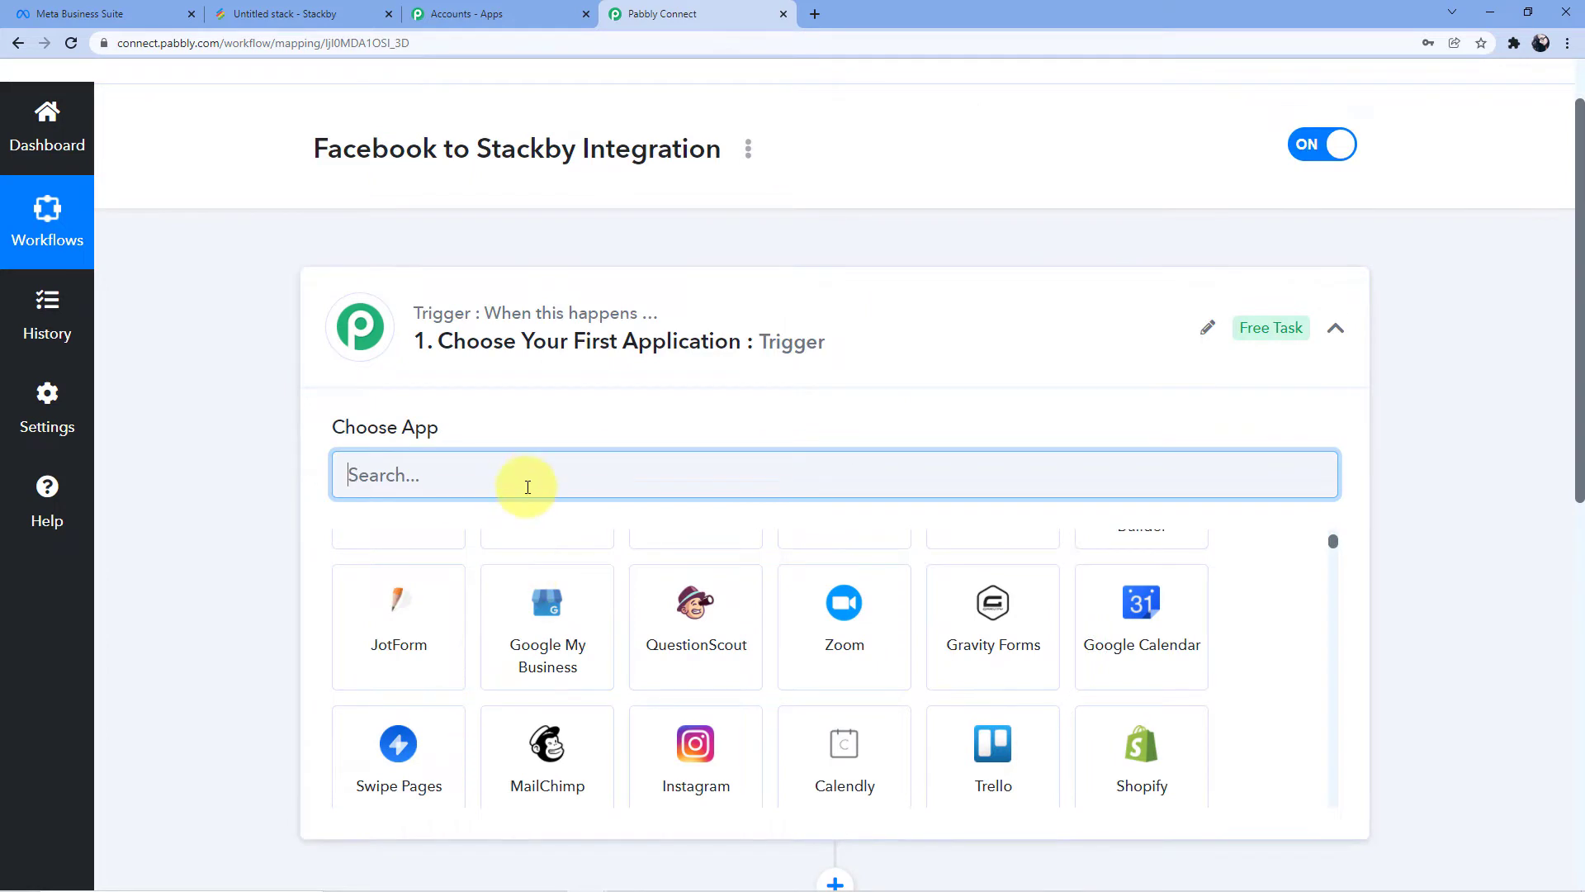
scroll(567, 460, down, 2)
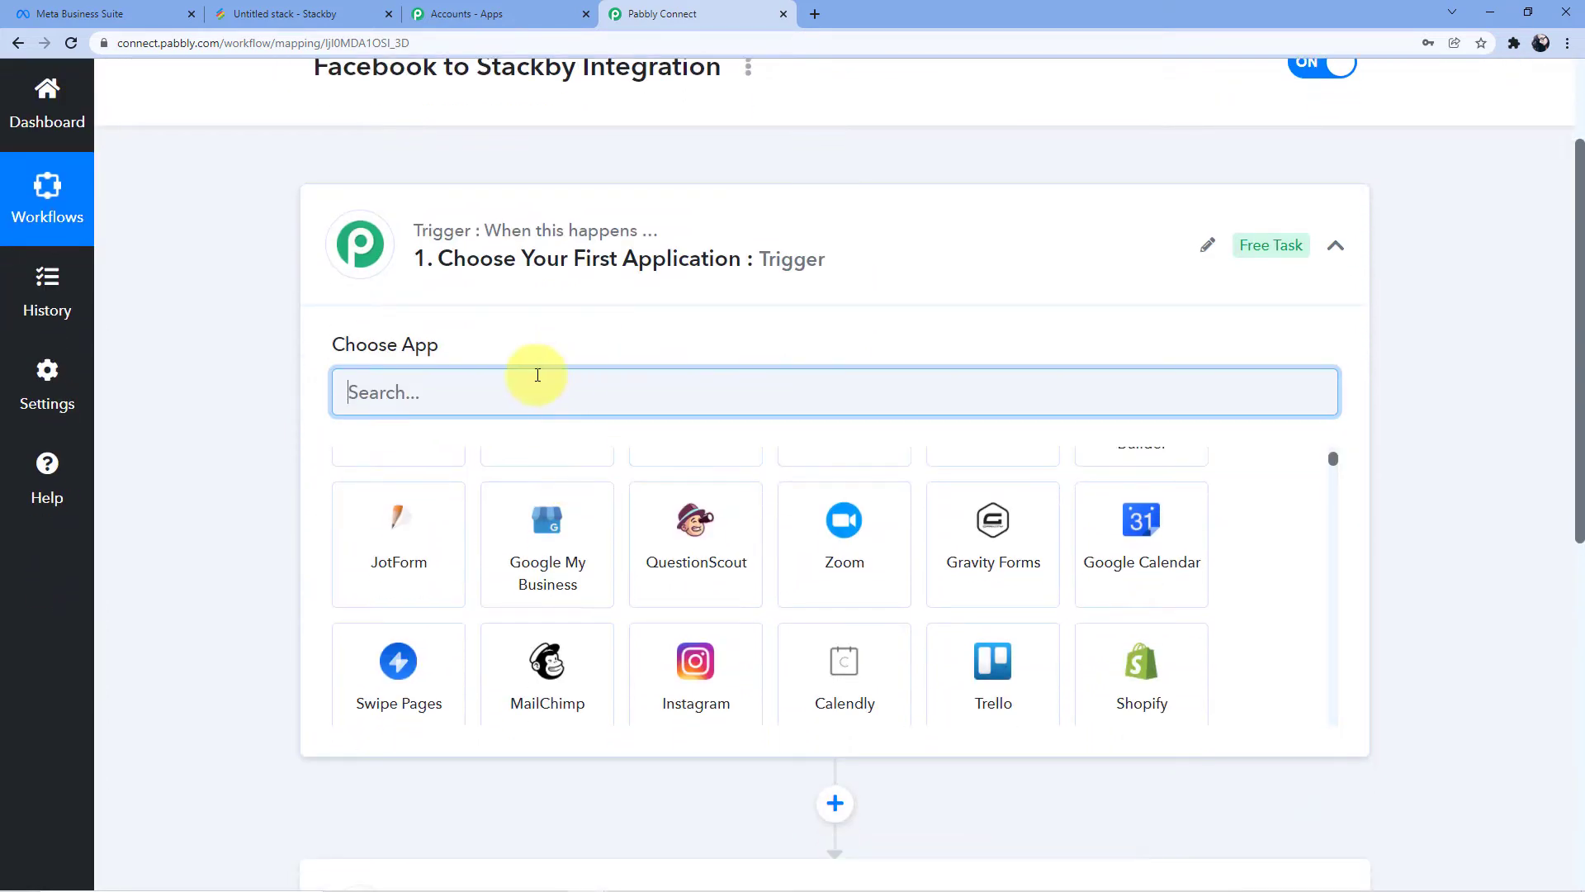
text(facebook)
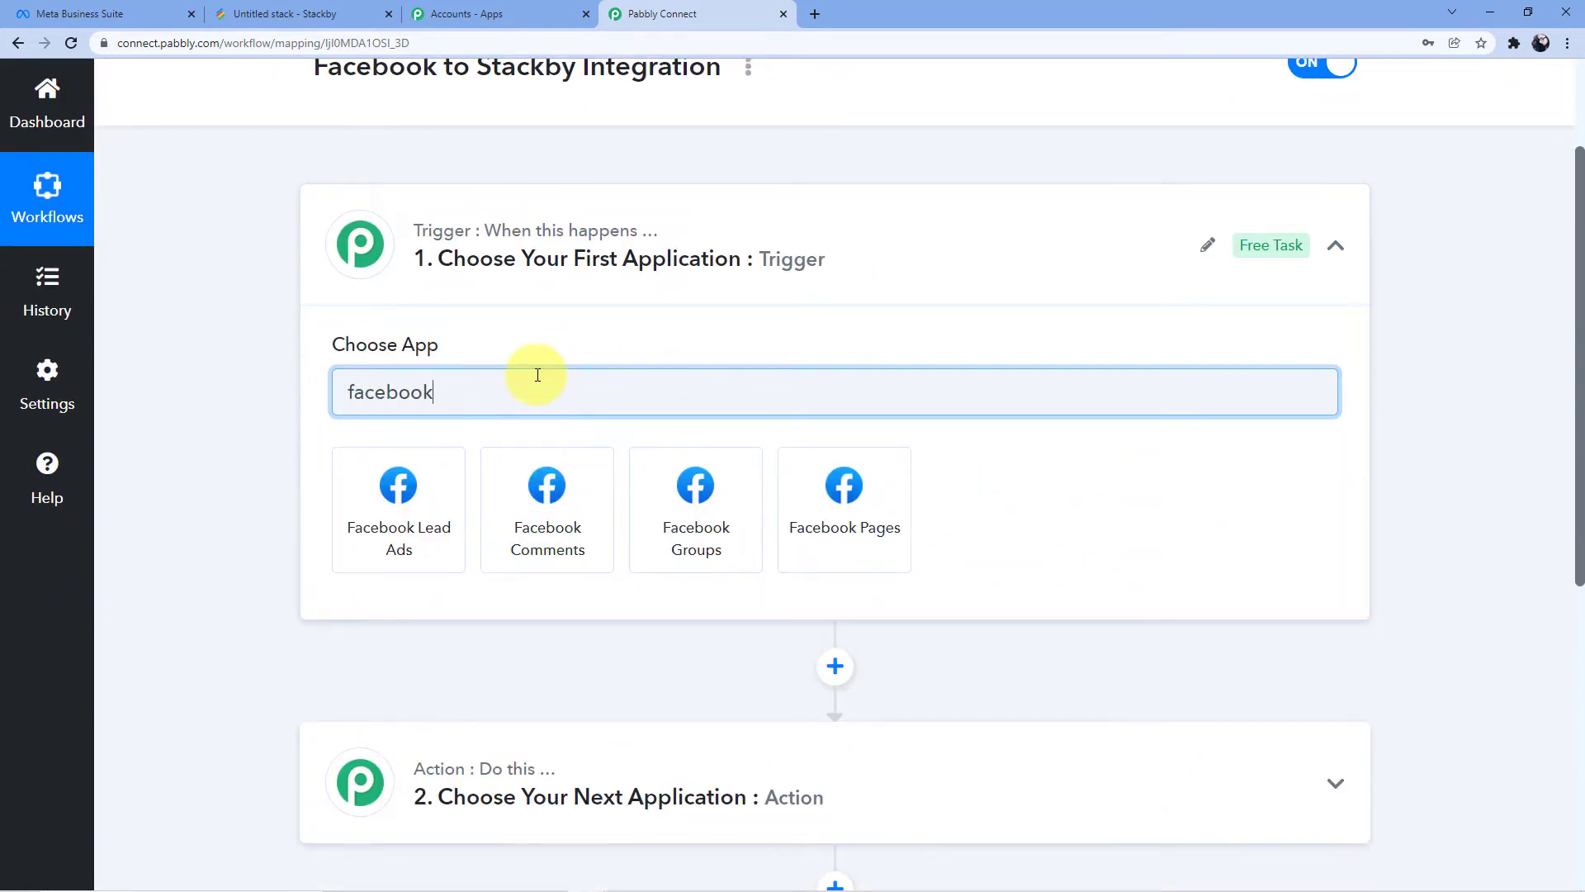
key(Left)
key(BackSpace)
text(F)
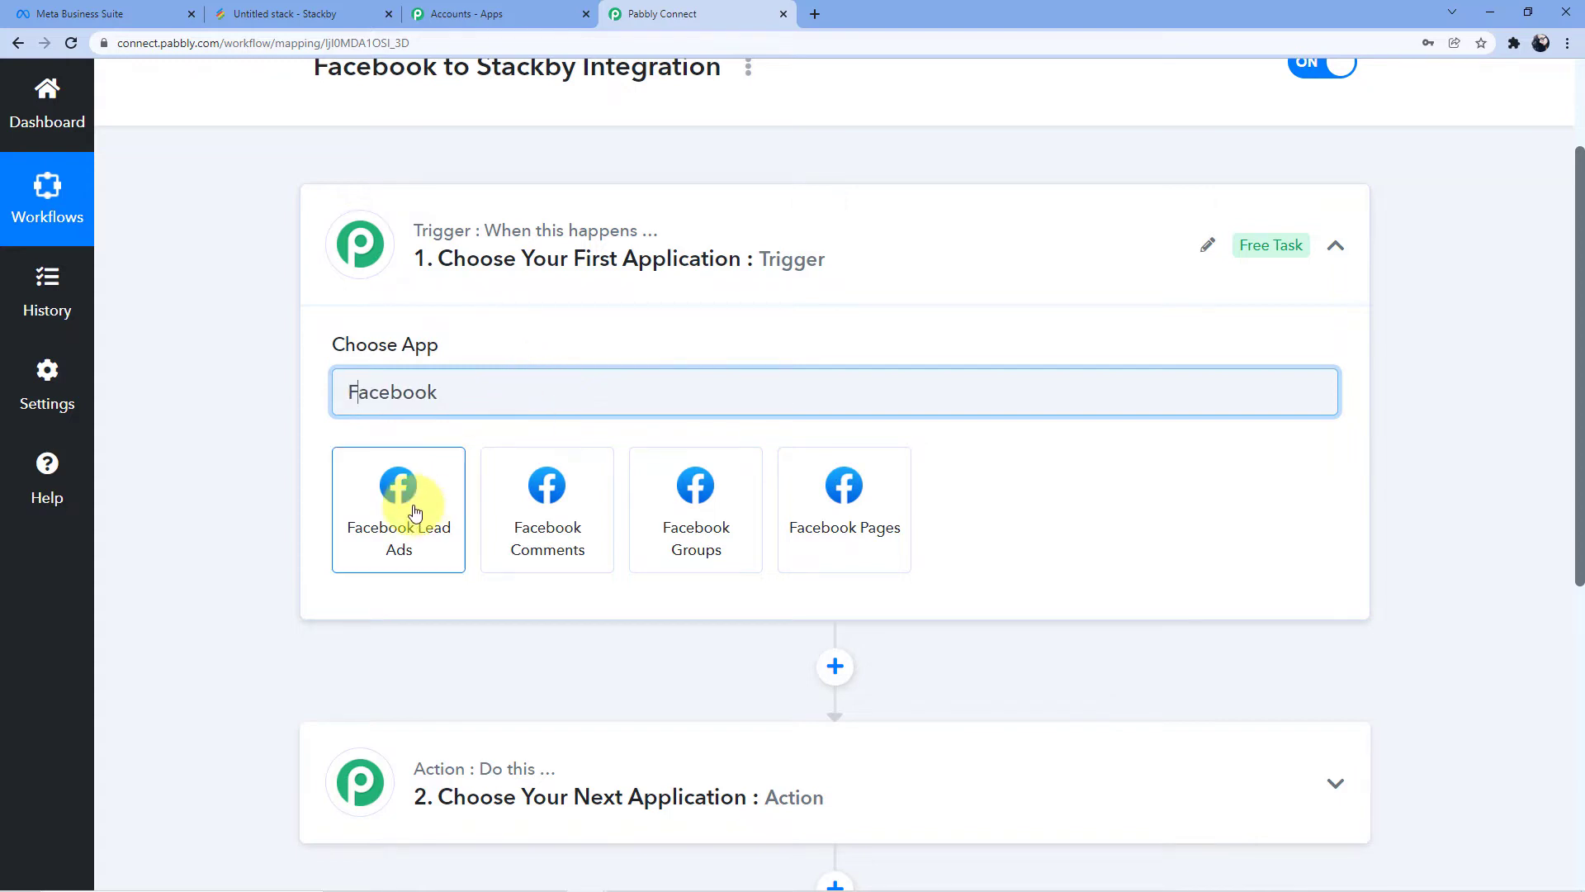
click(416, 513)
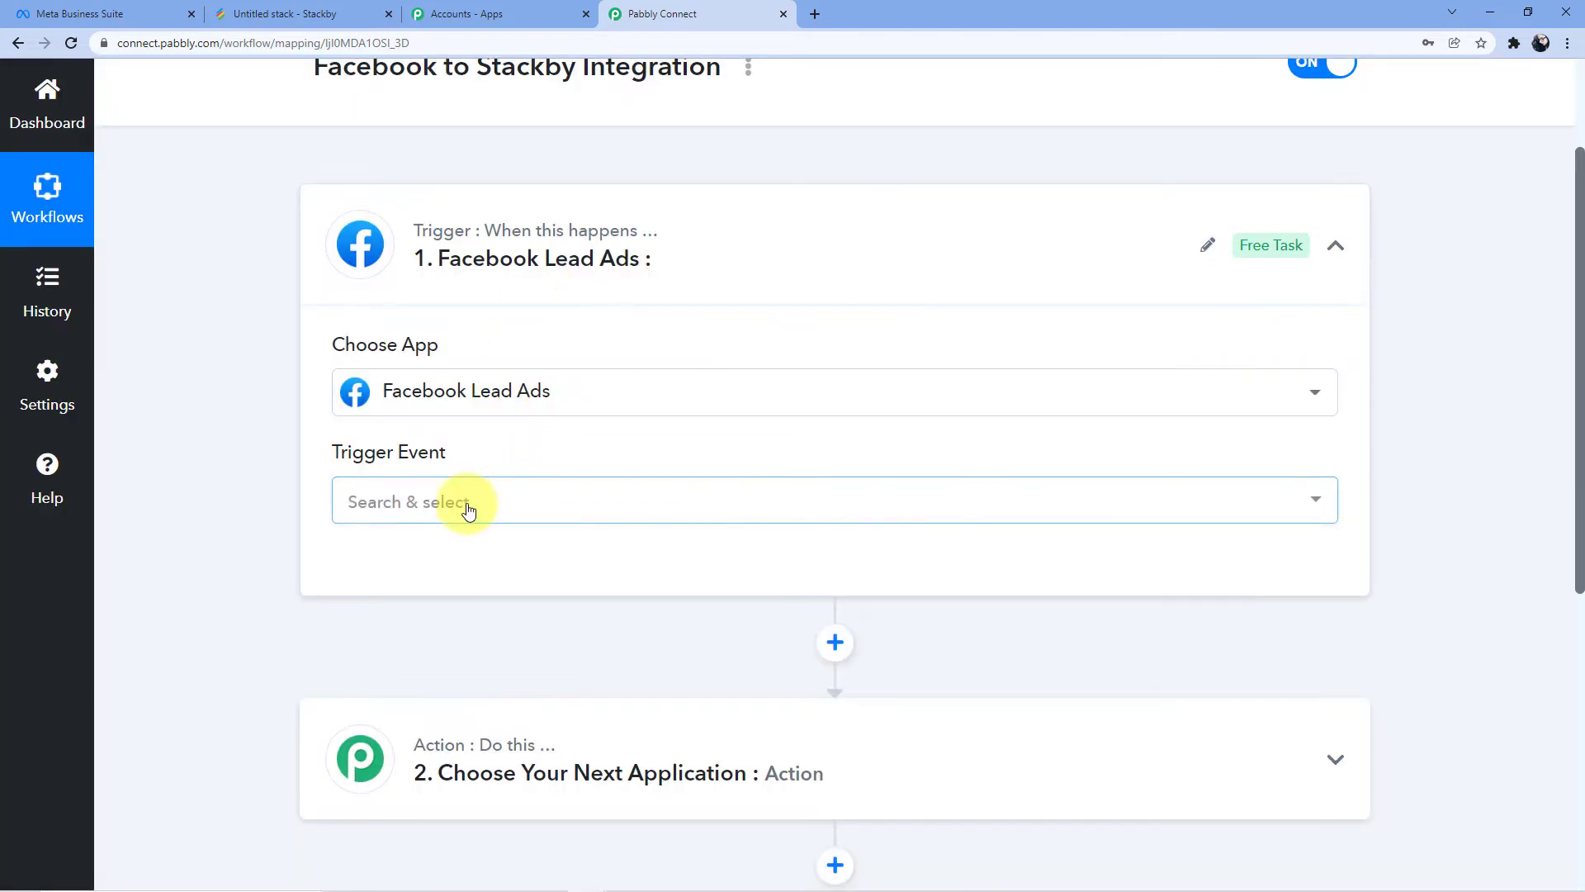
Set the trigger event to New Lead and begin connecting a Facebook Lead Ads account
click(466, 507)
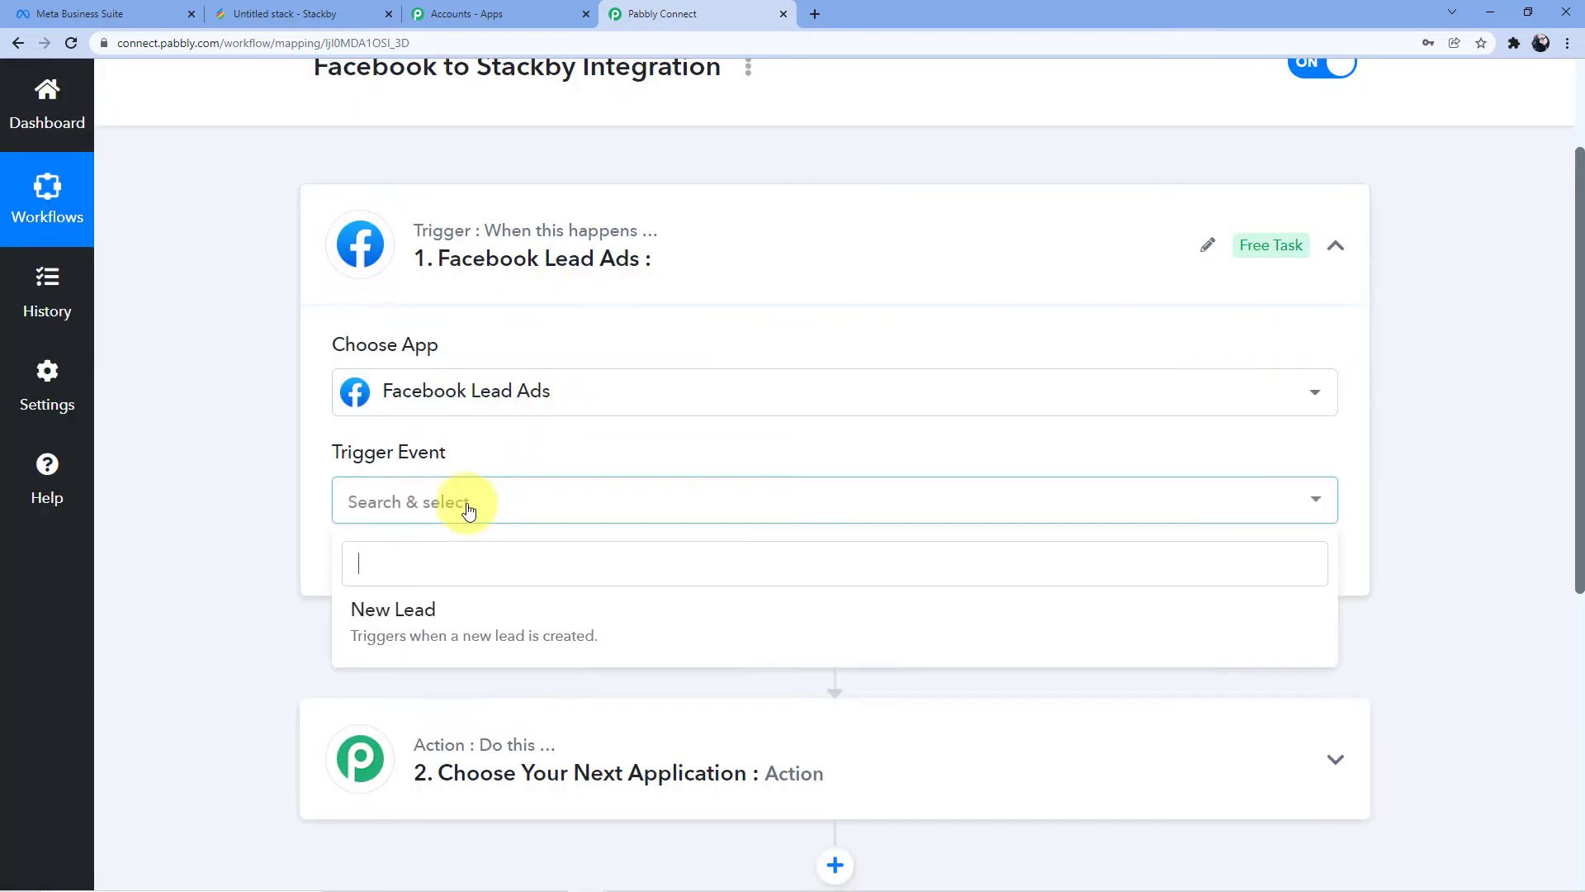
click(417, 608)
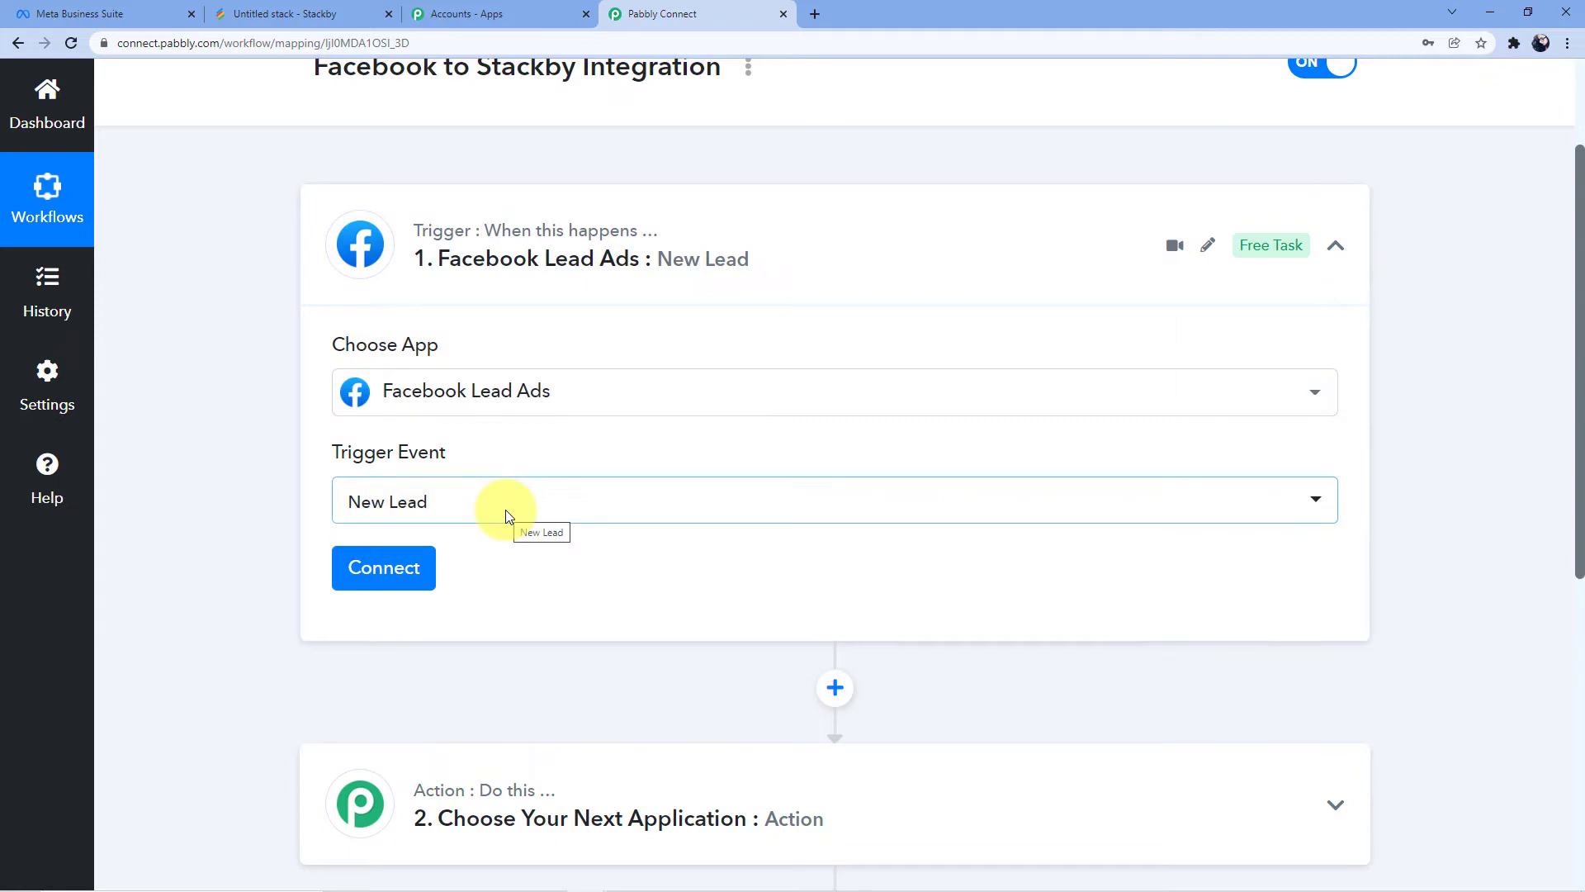
scroll(833, 438, down, 2)
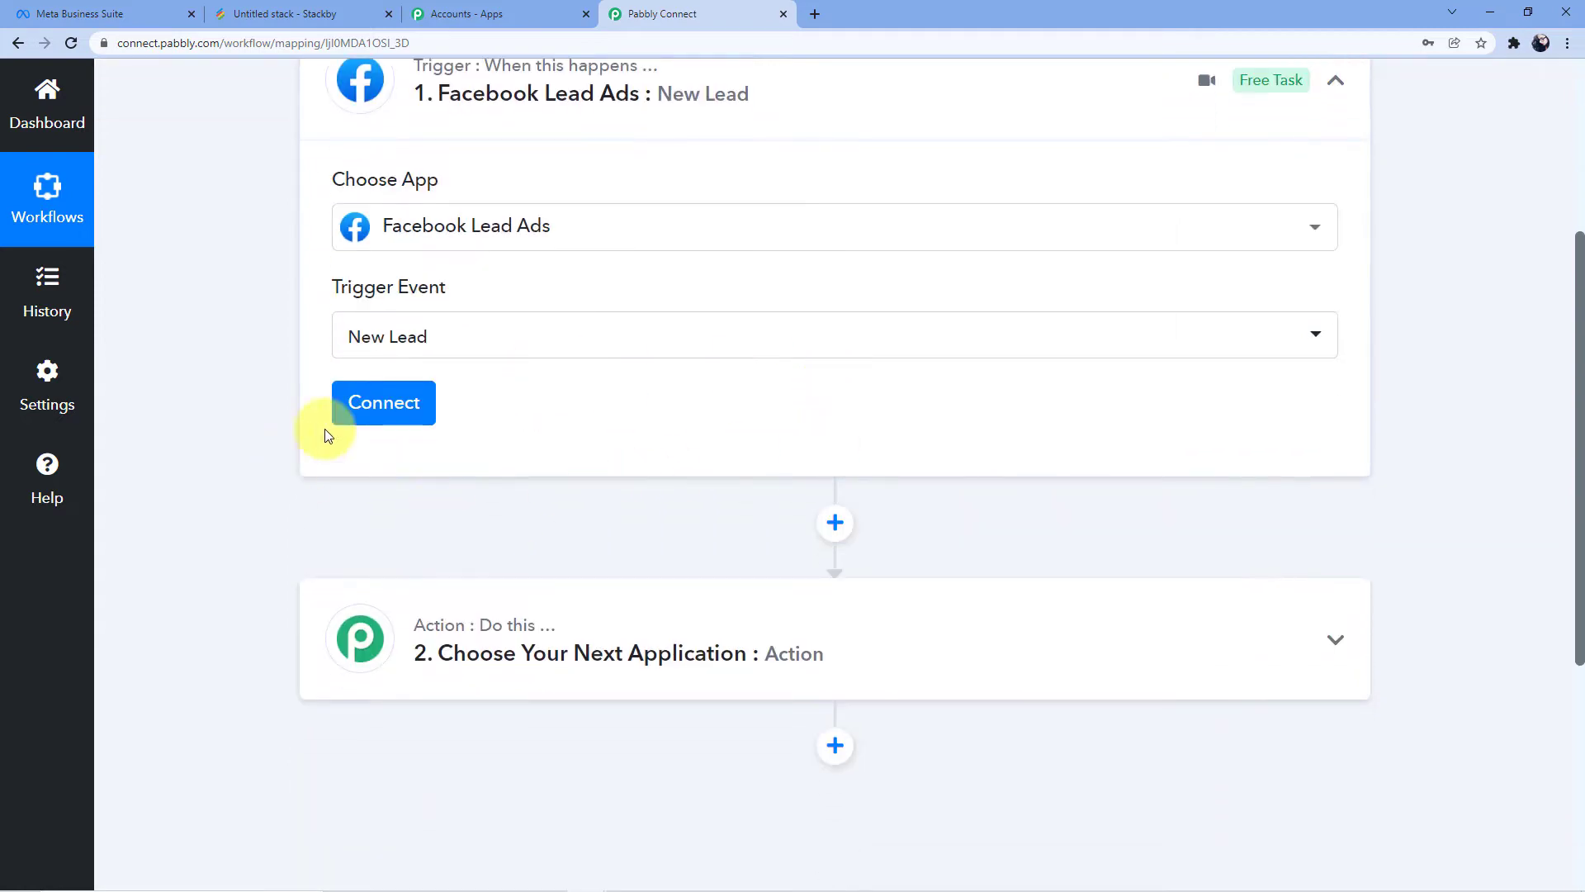
click(360, 418)
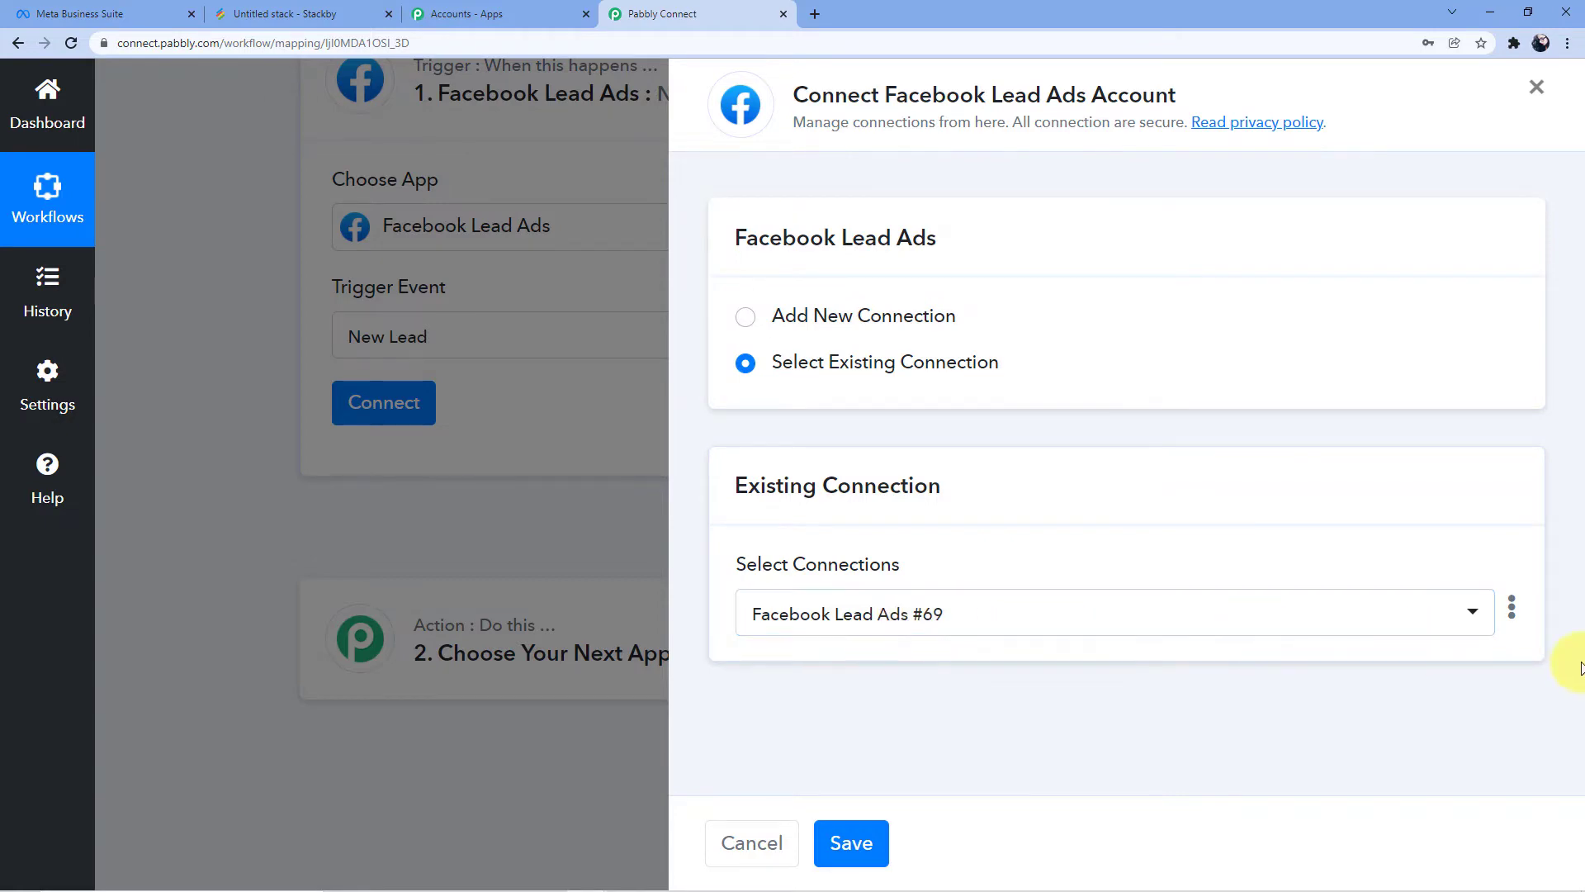
Delete the existing Facebook Lead Ads connection
click(1512, 612)
click(1380, 690)
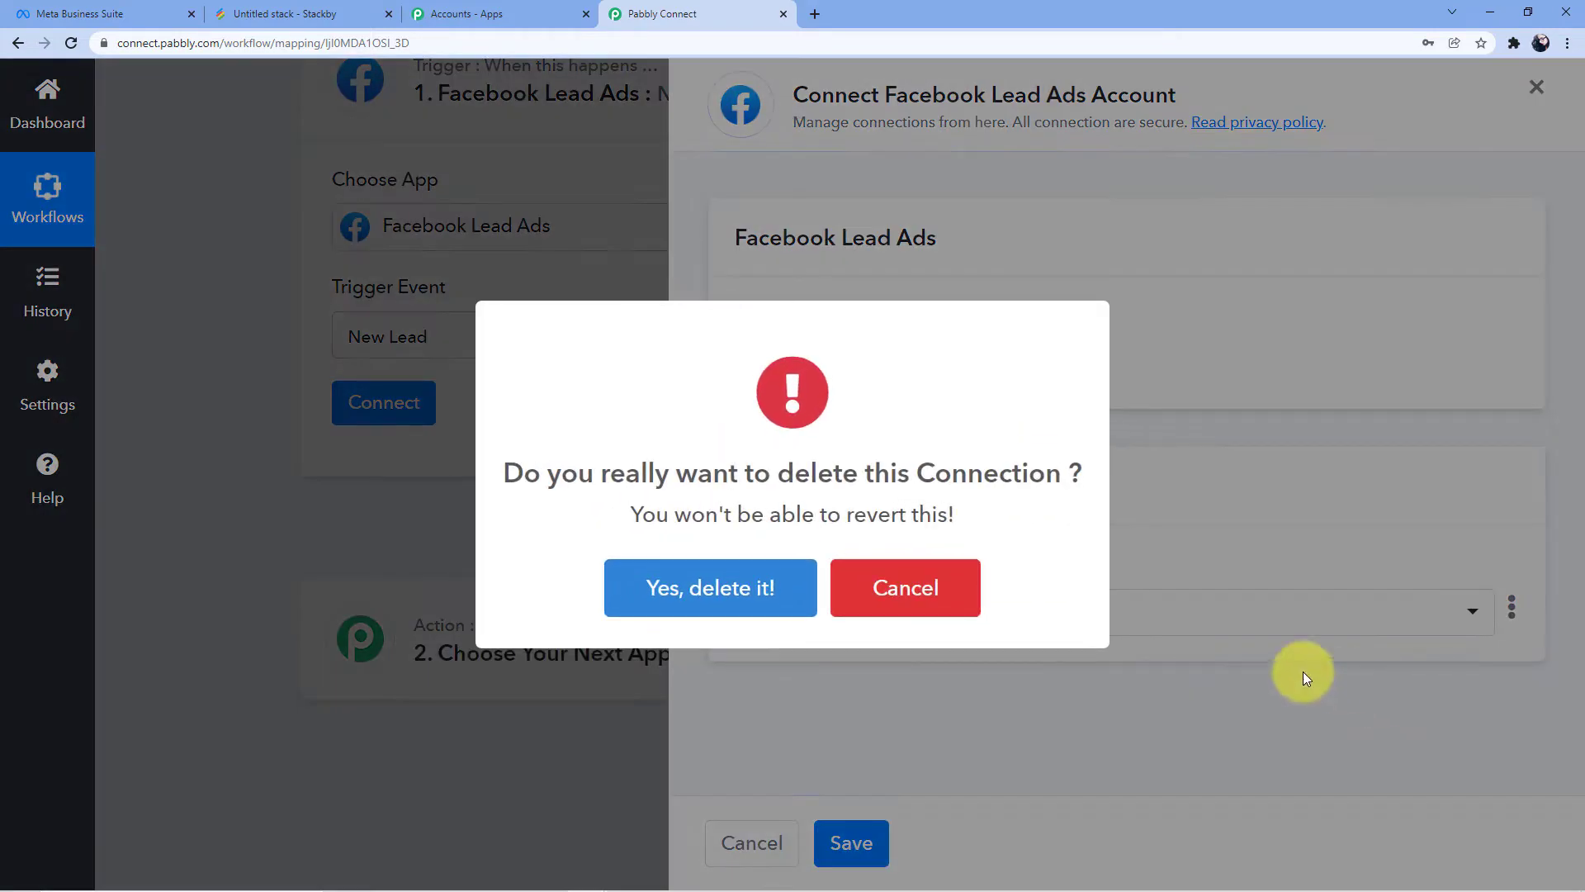
click(733, 601)
click(727, 596)
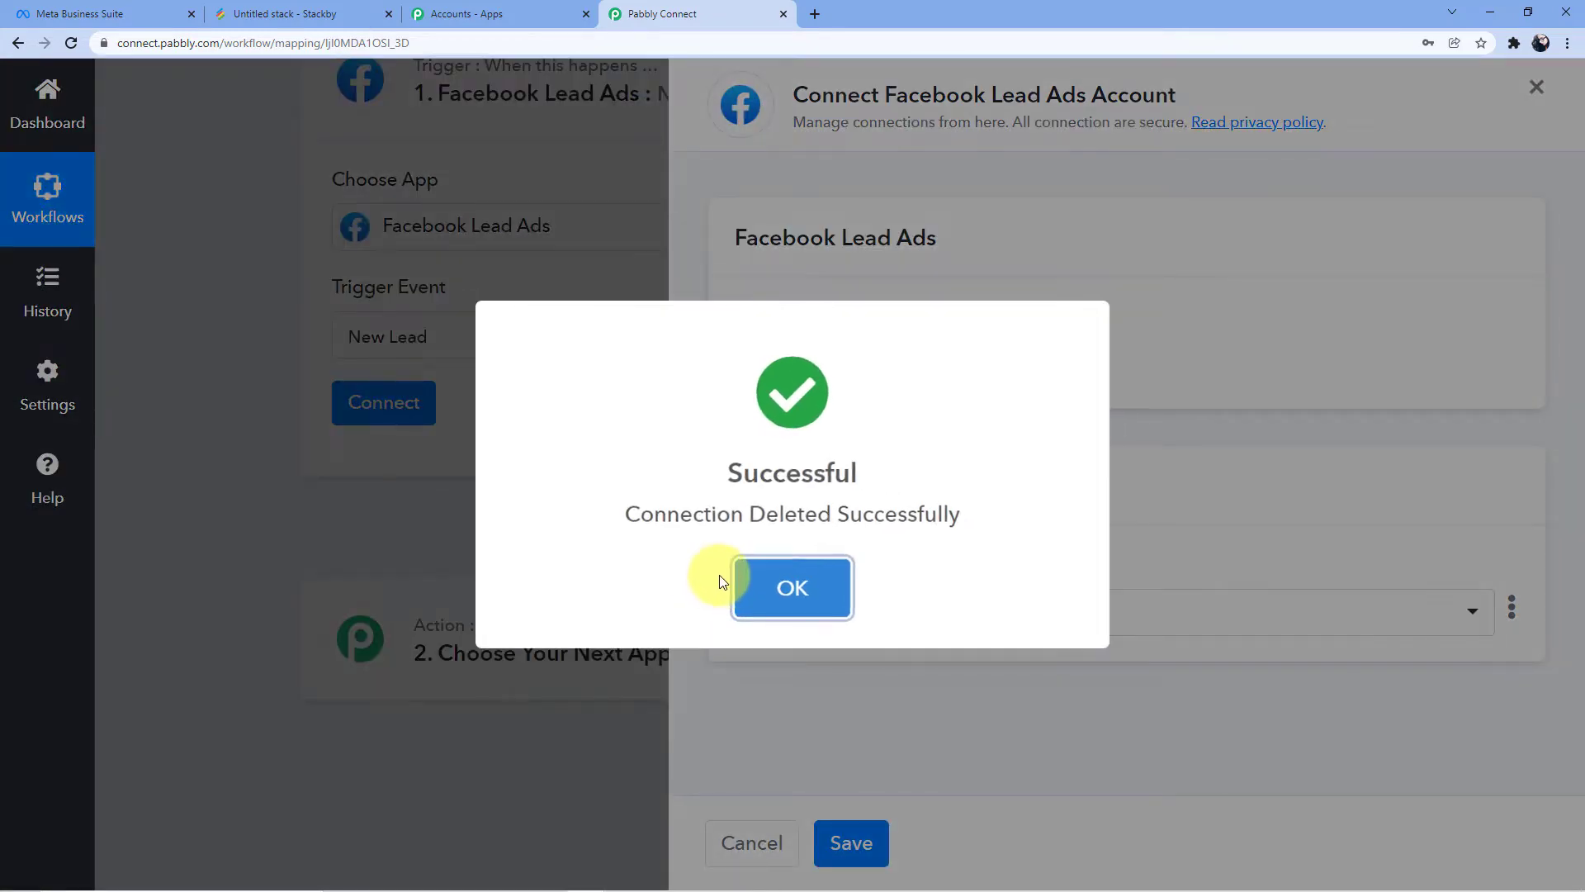
click(739, 586)
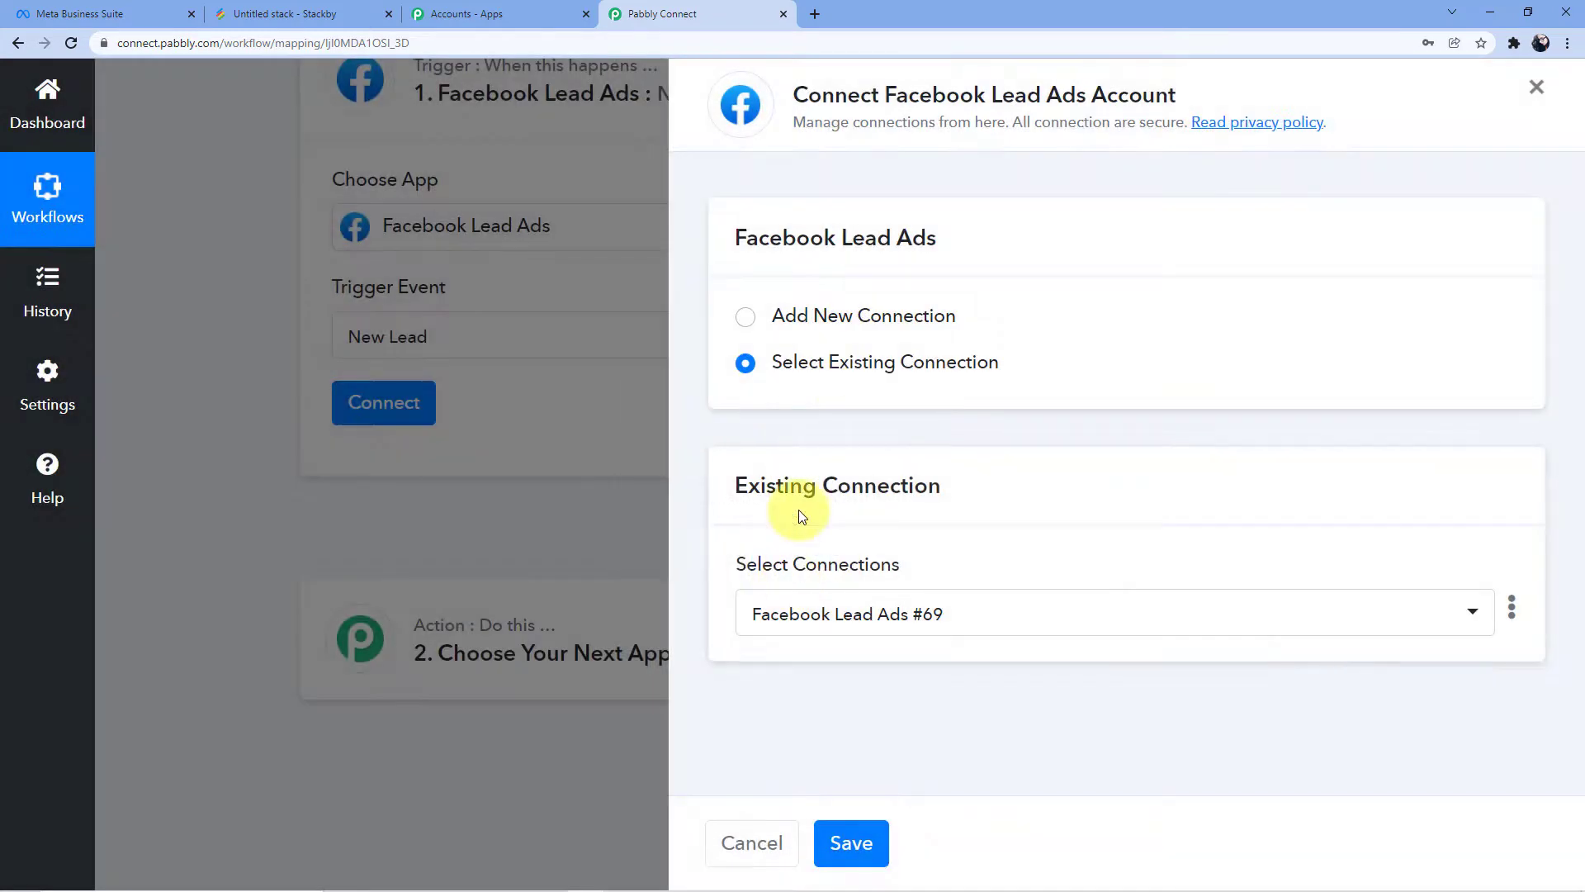
Add and authorize a new Facebook Lead Ads connection
click(826, 312)
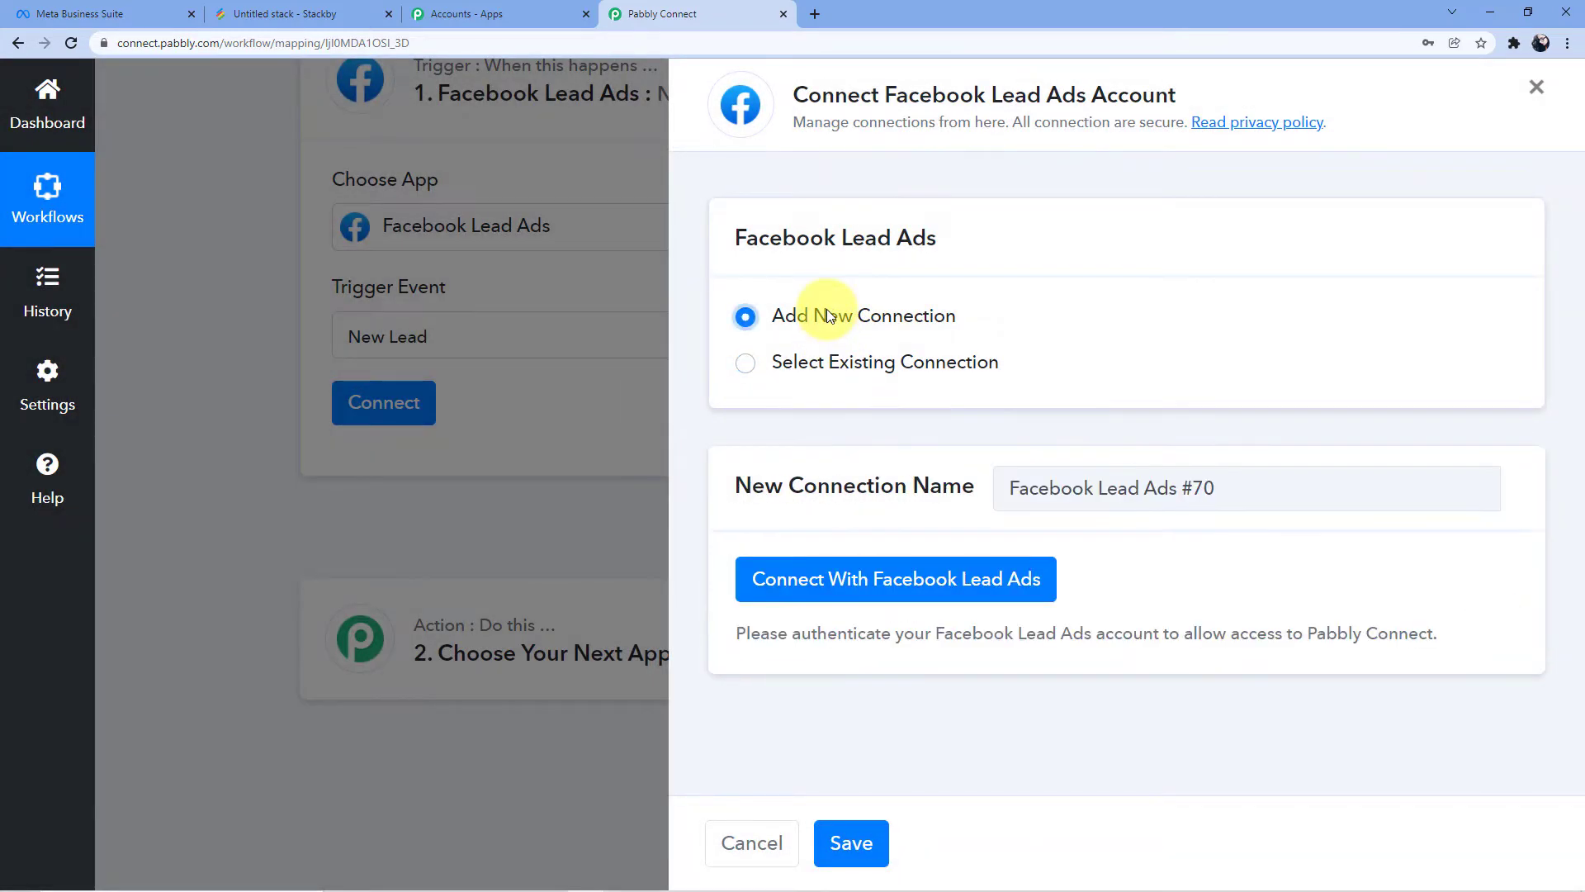
click(853, 598)
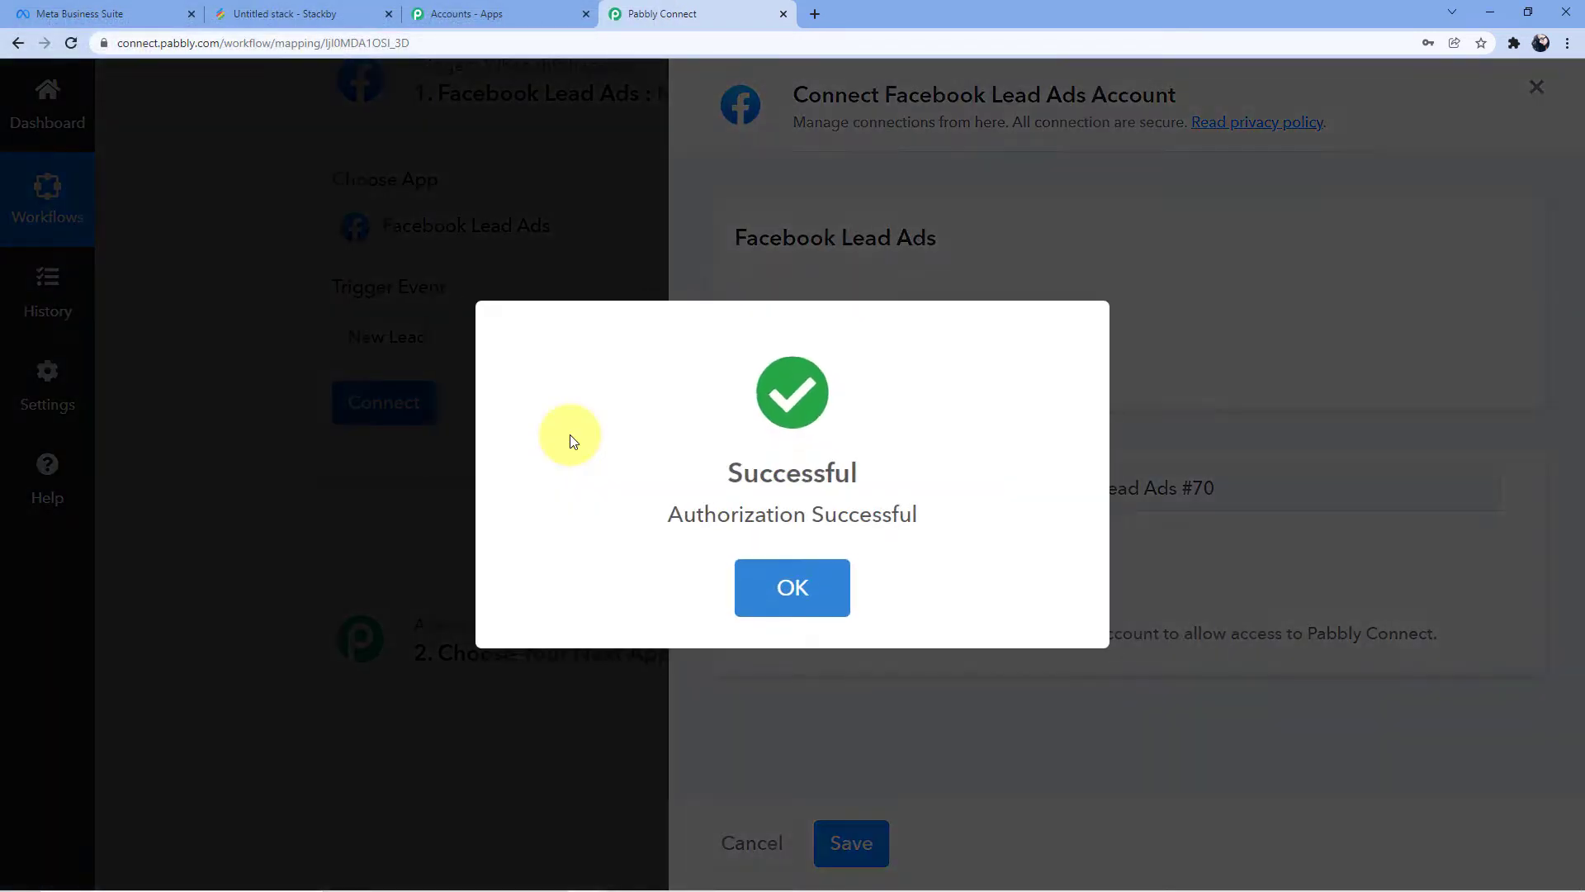
click(774, 568)
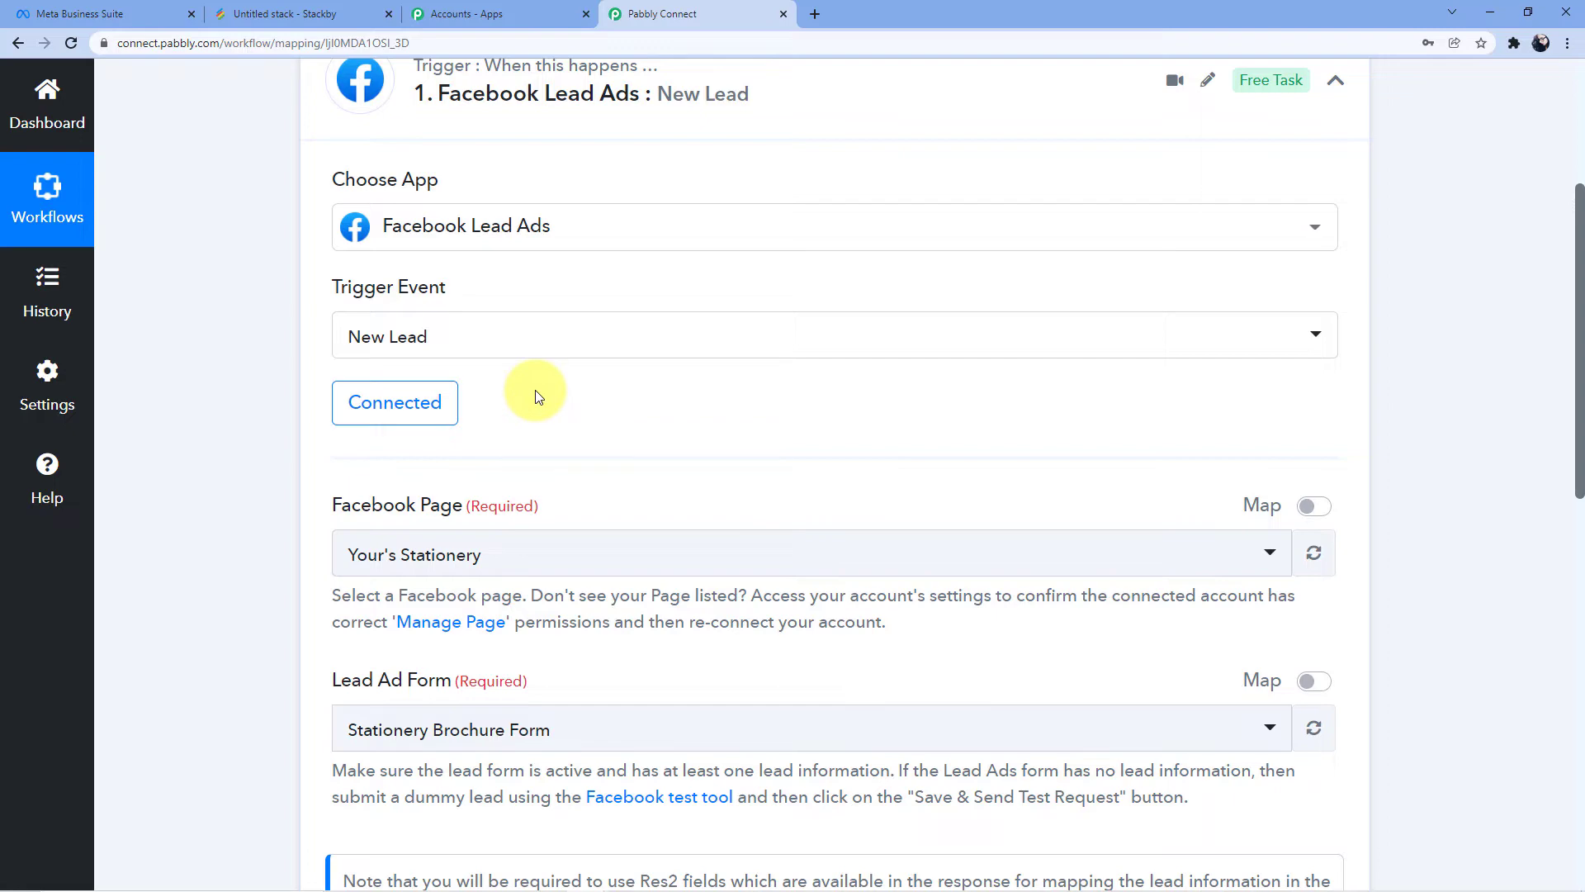
scroll(549, 398, down, 4)
scroll(549, 396, up, 3)
scroll(528, 401, down, 1)
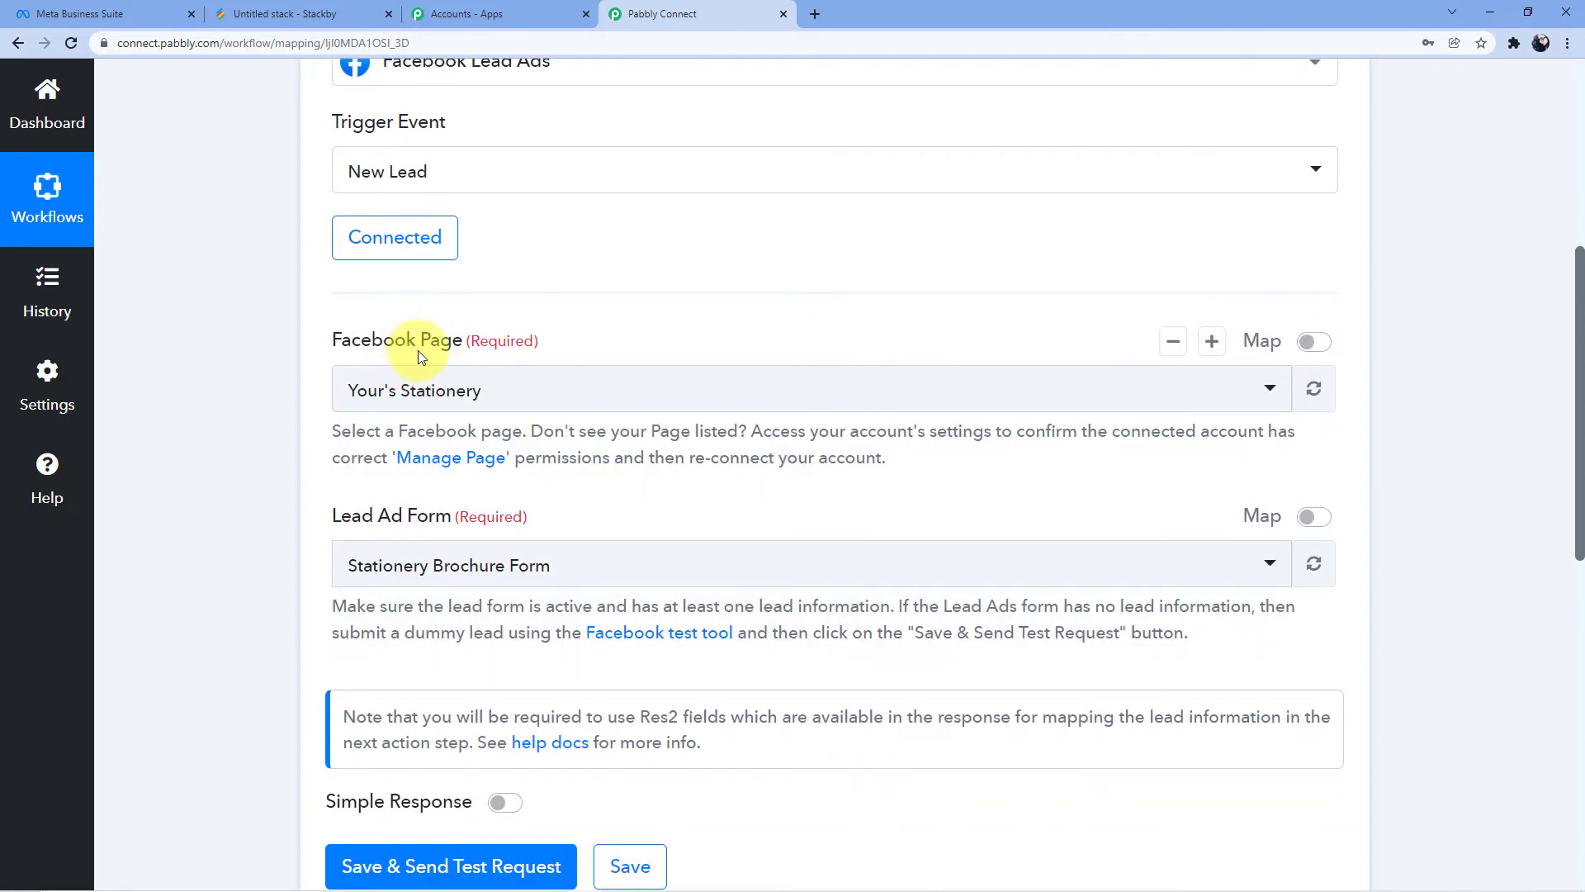
scroll(369, 403, down, 2)
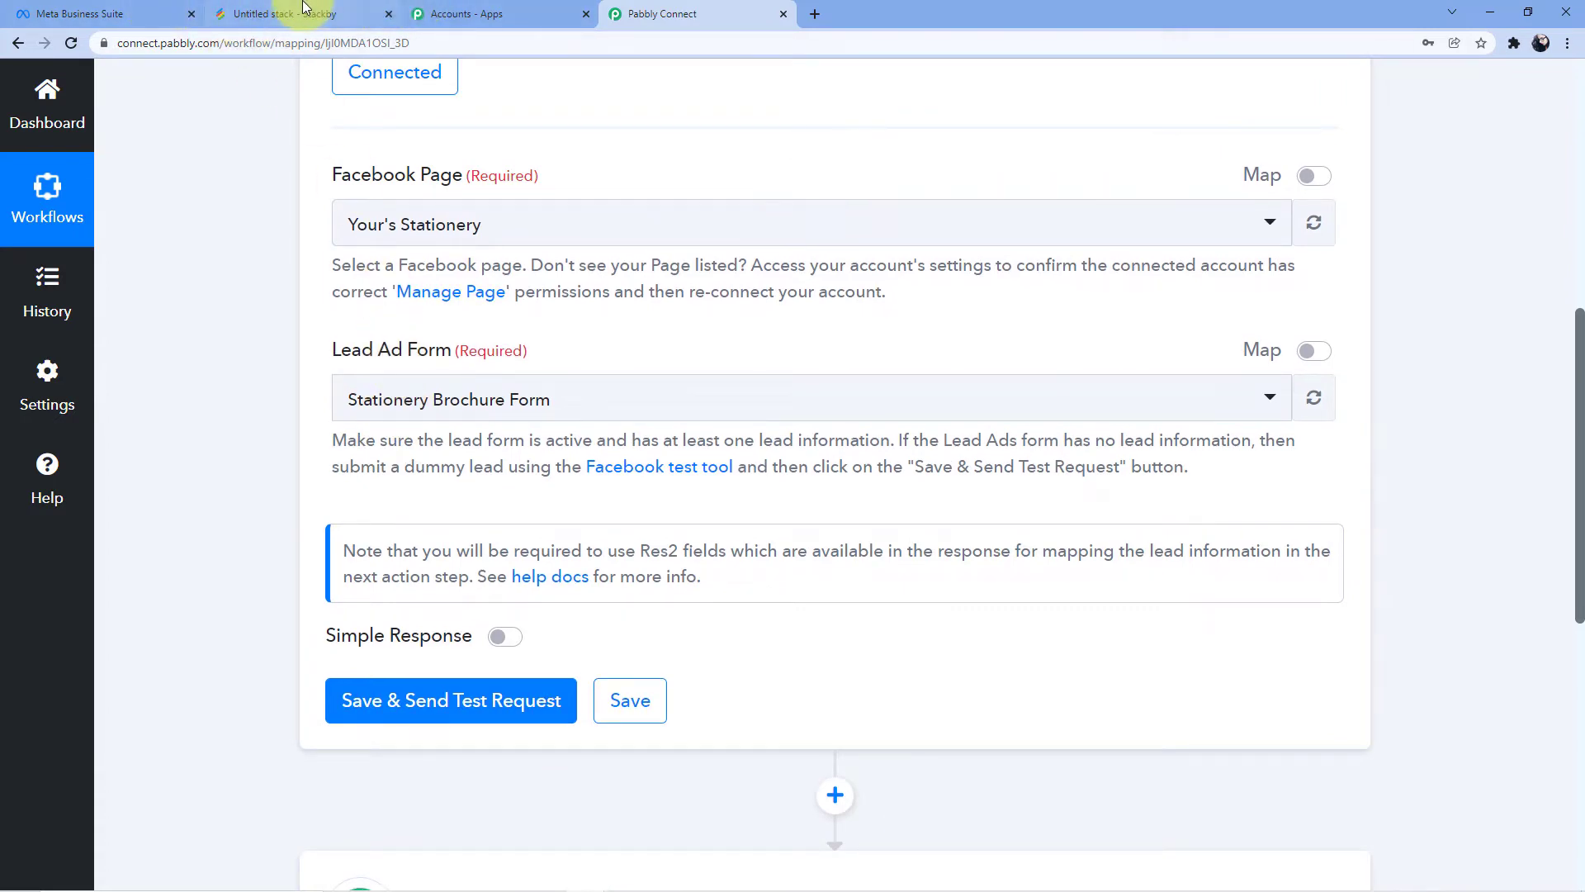
click(142, 17)
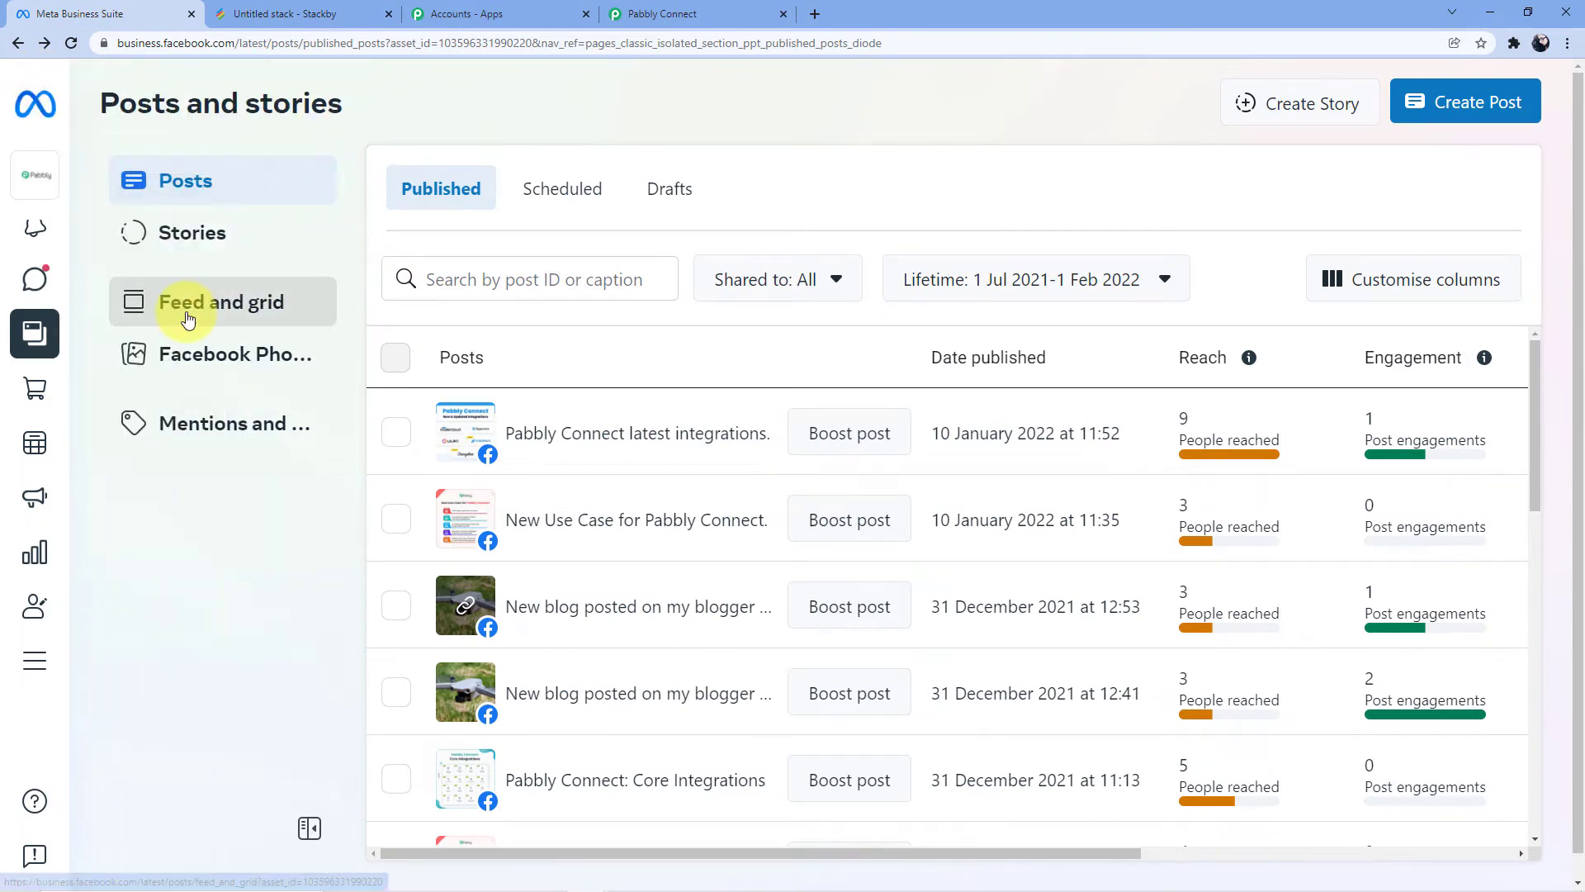
Open the Pabbly Tech page in Meta Business Suite
click(16, 45)
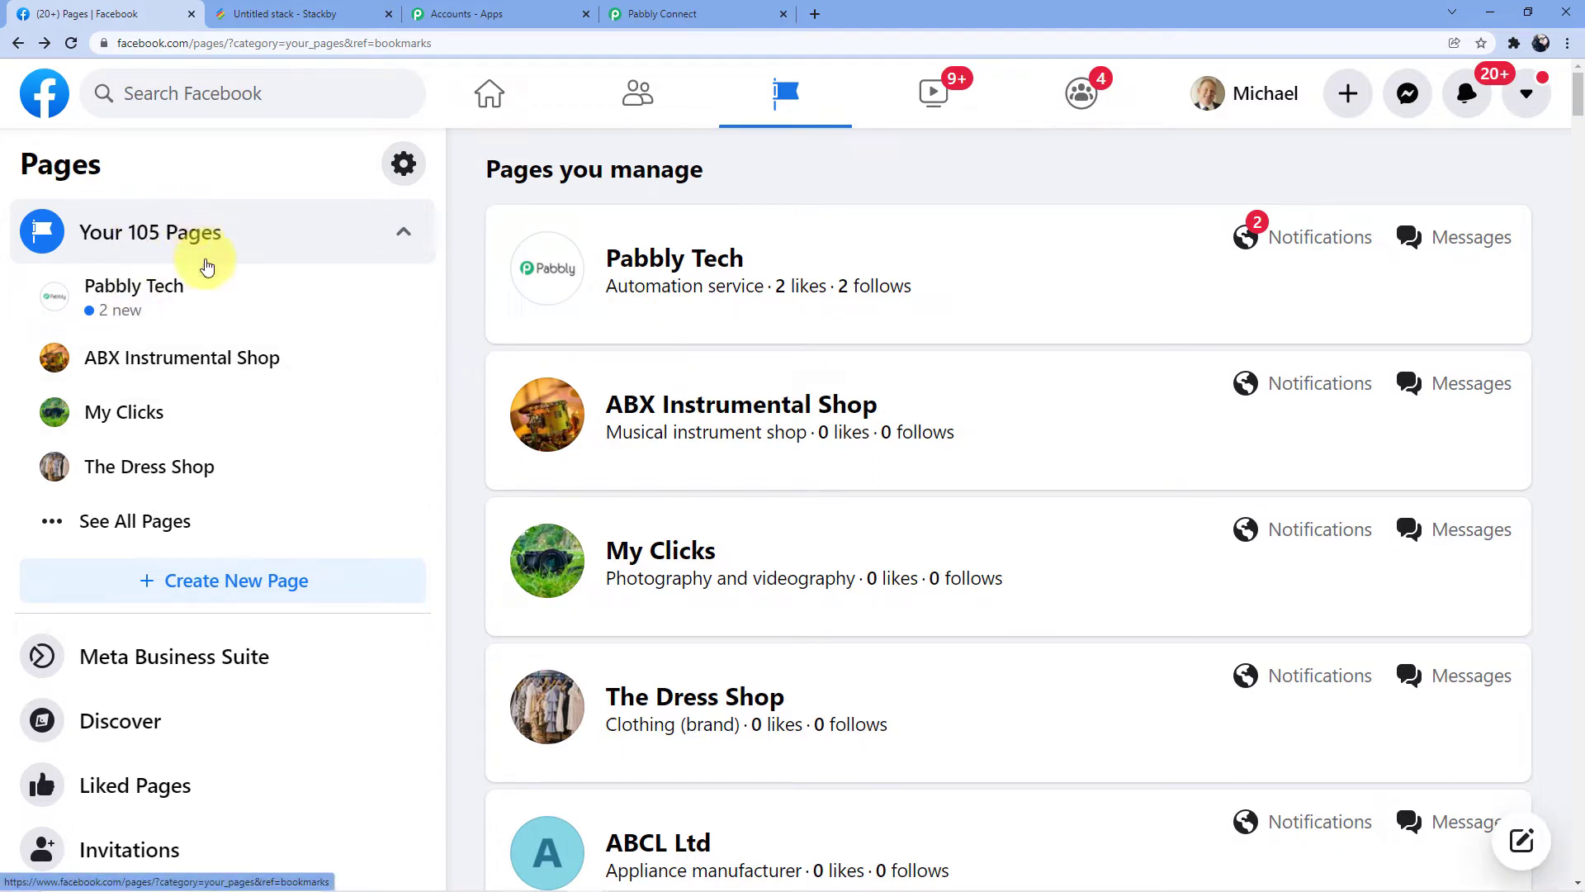
click(142, 309)
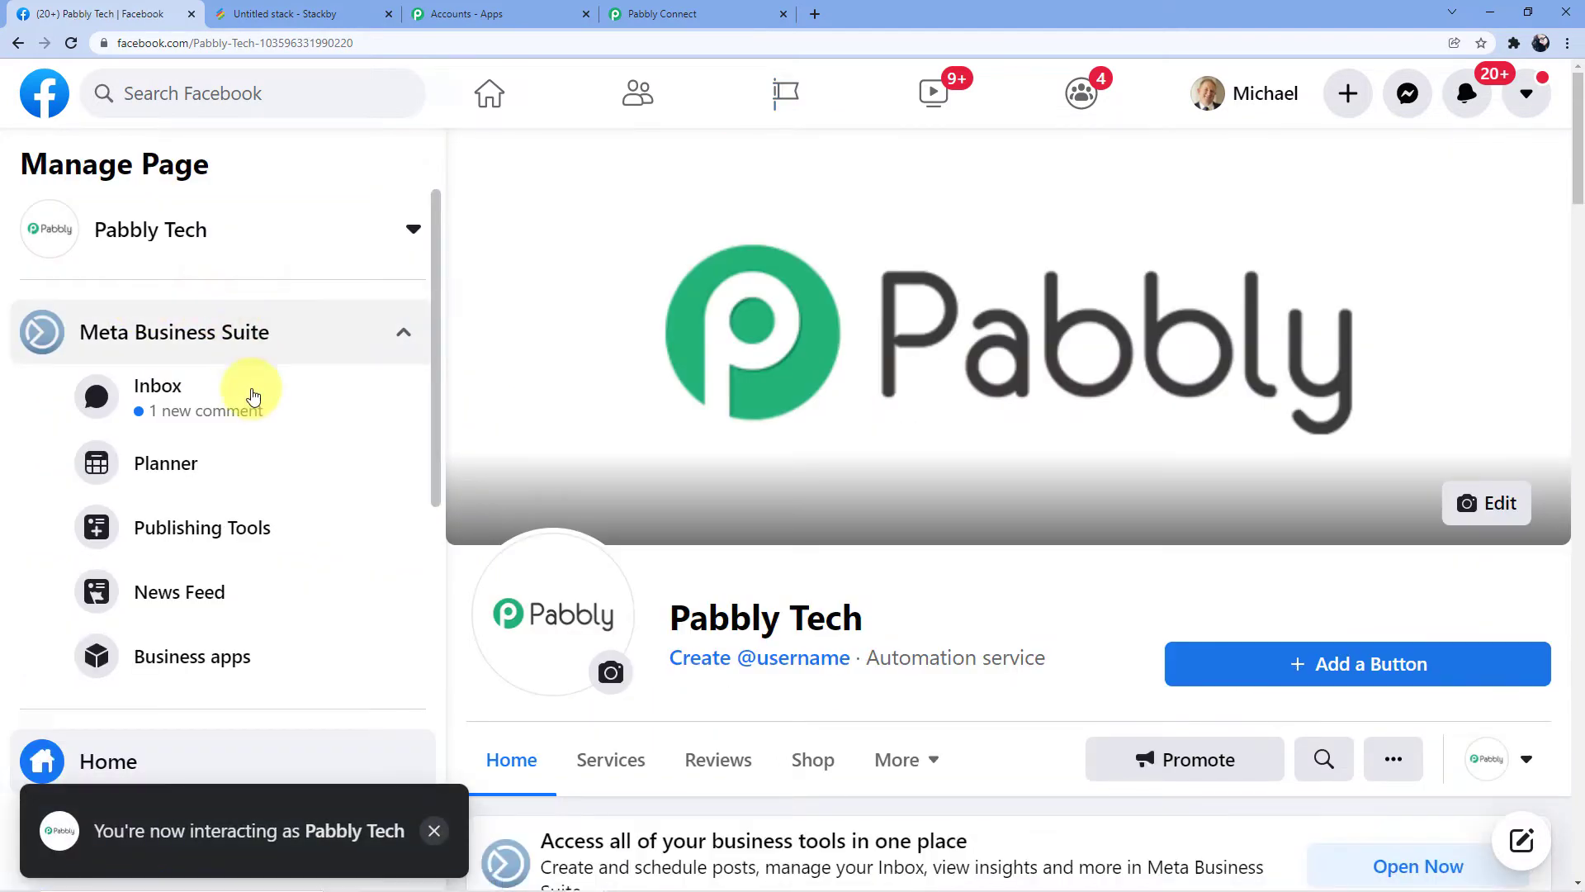
scroll(256, 403, down, 2)
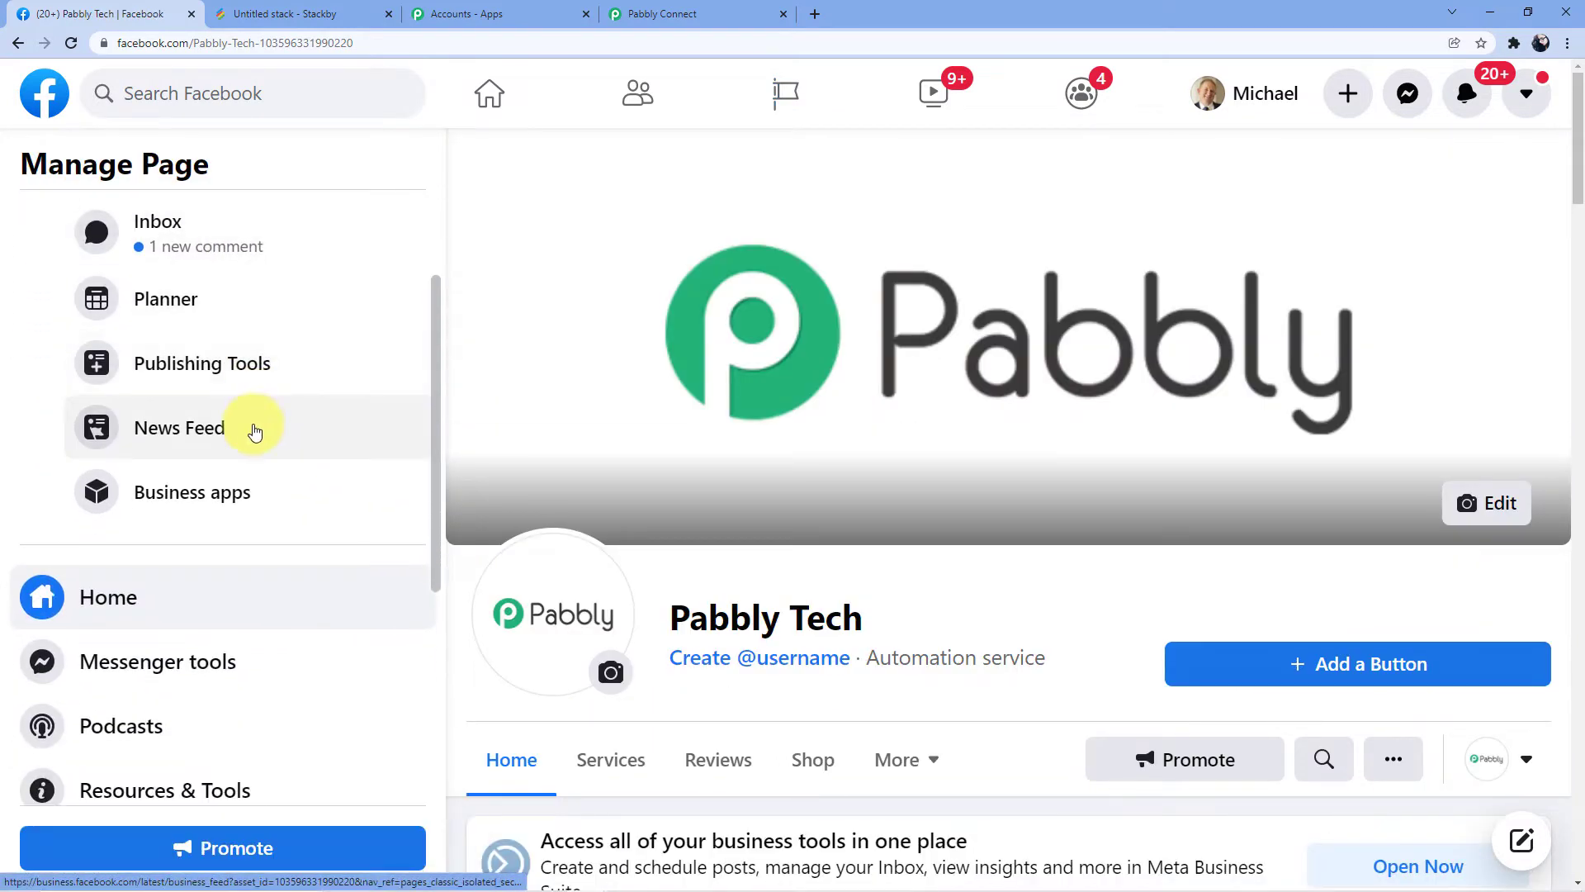
click(219, 366)
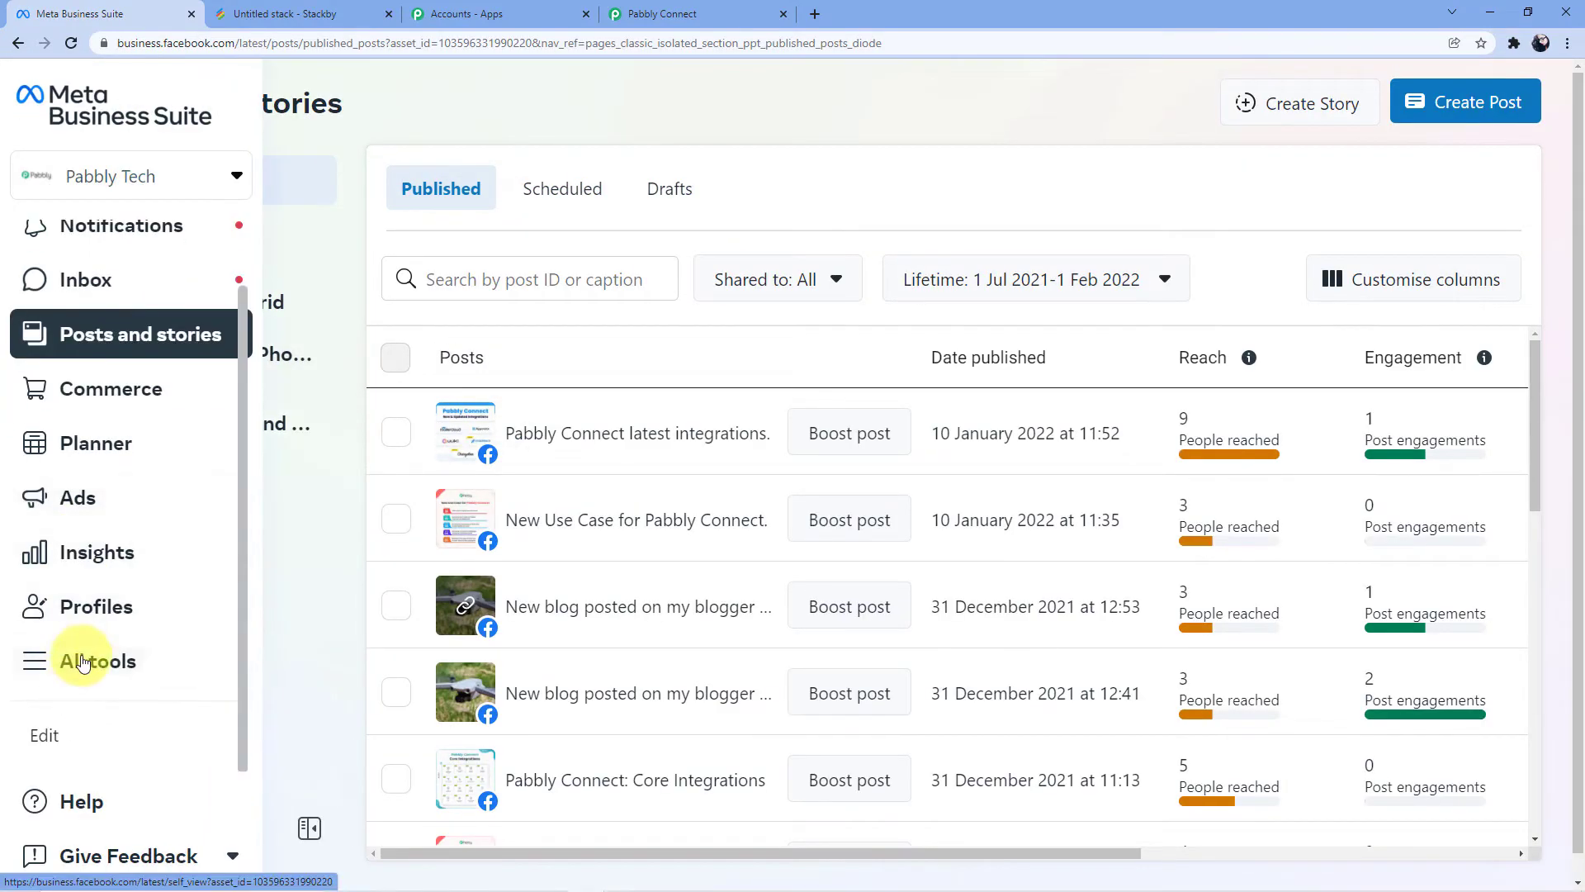
View the Instant Forms lead form list, then return to the Pabbly Connect workflow
click(73, 661)
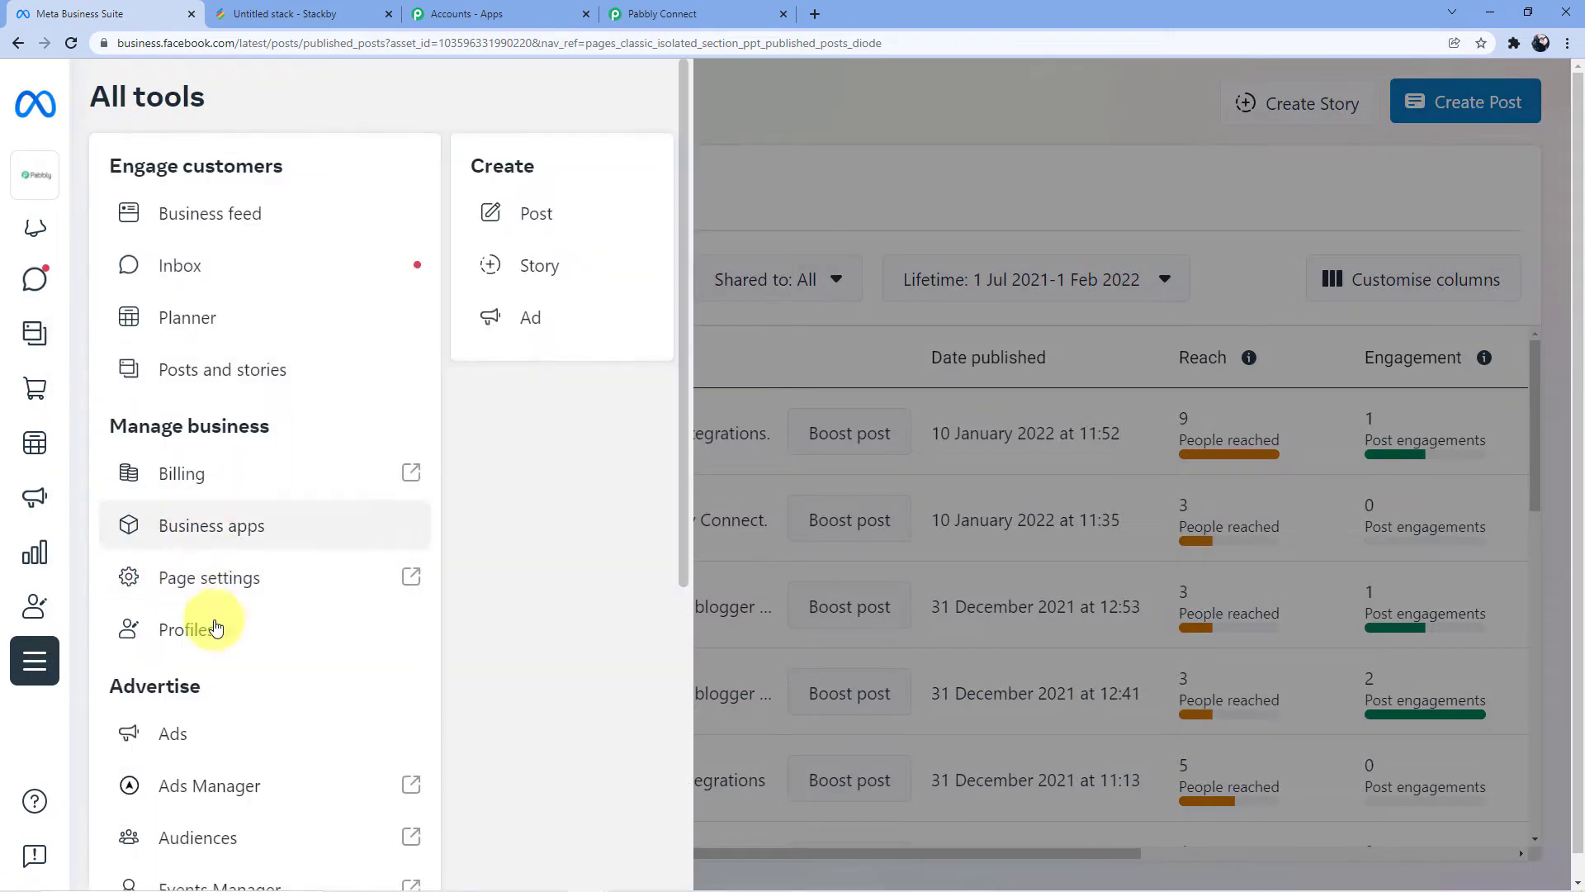
scroll(223, 587, down, 5)
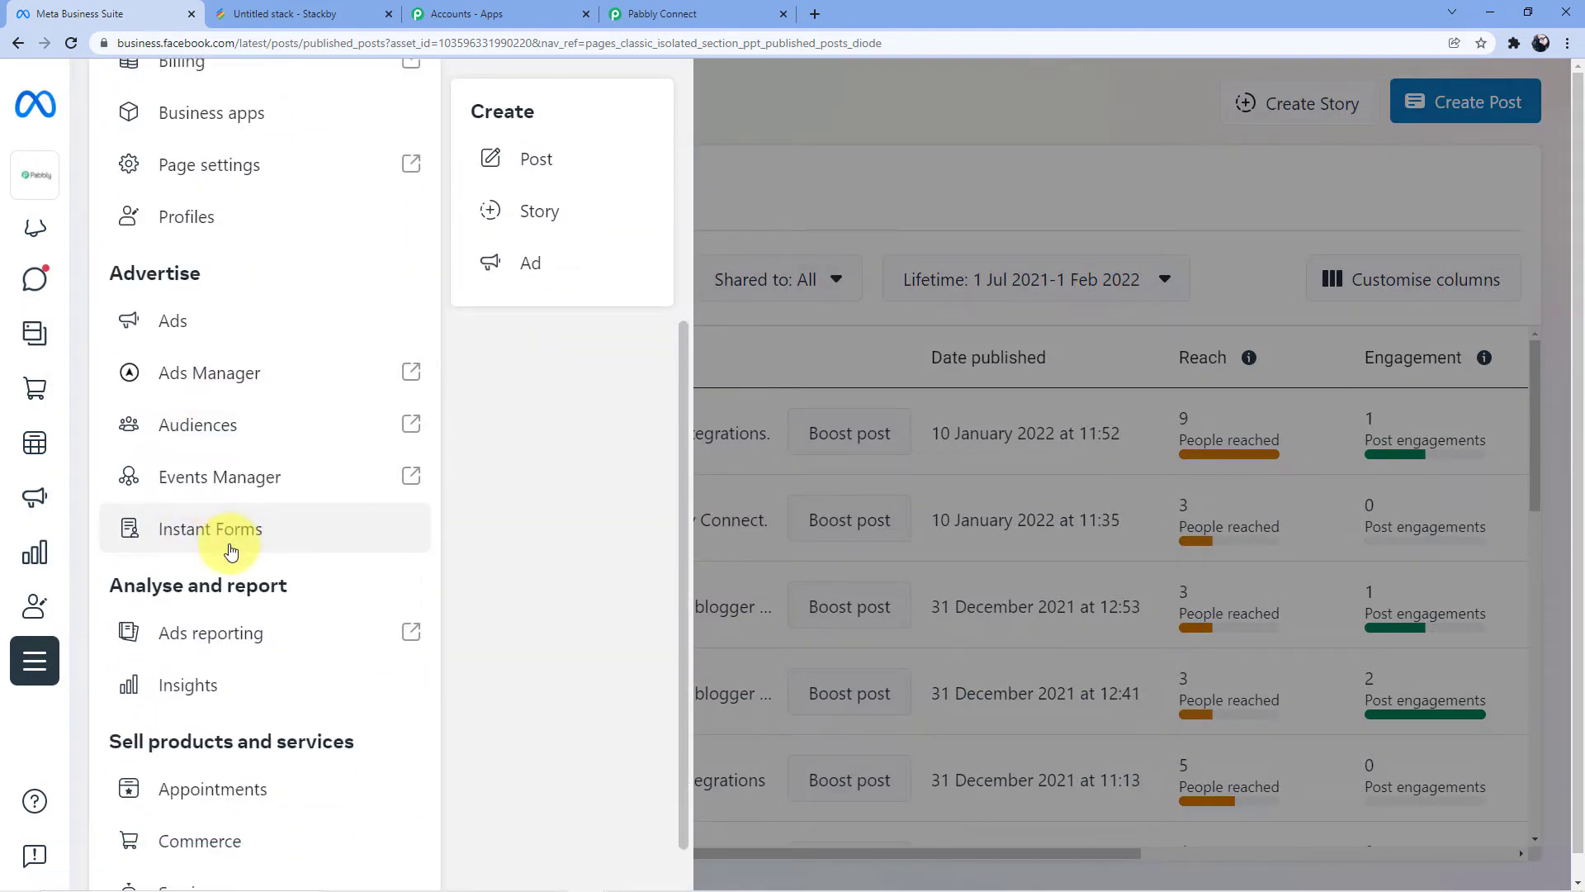
click(231, 549)
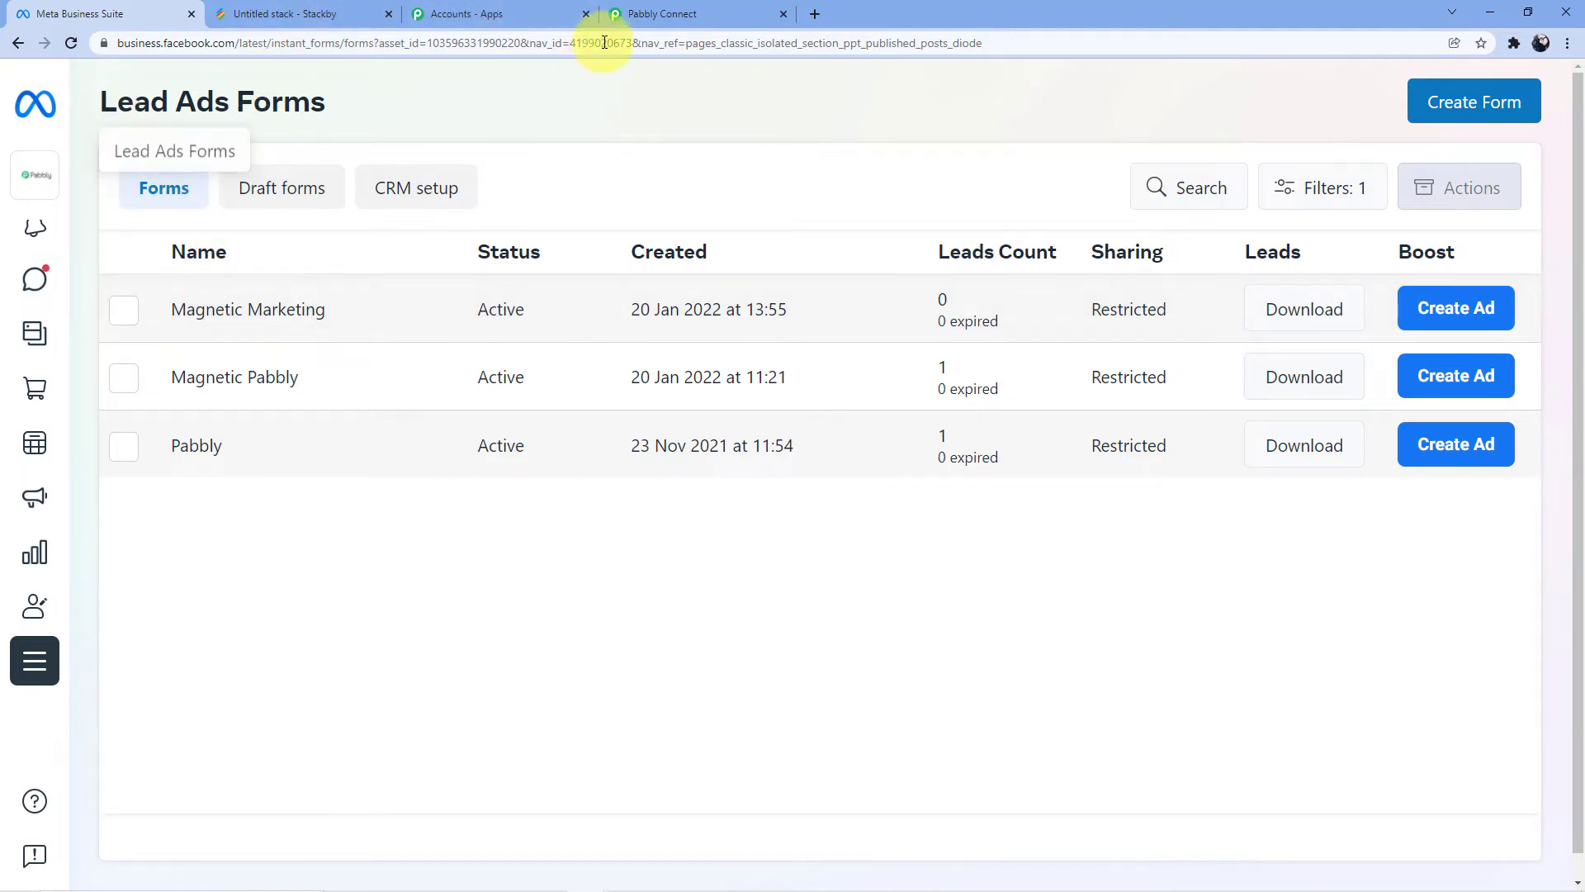
click(652, 14)
scroll(483, 85, down, 2)
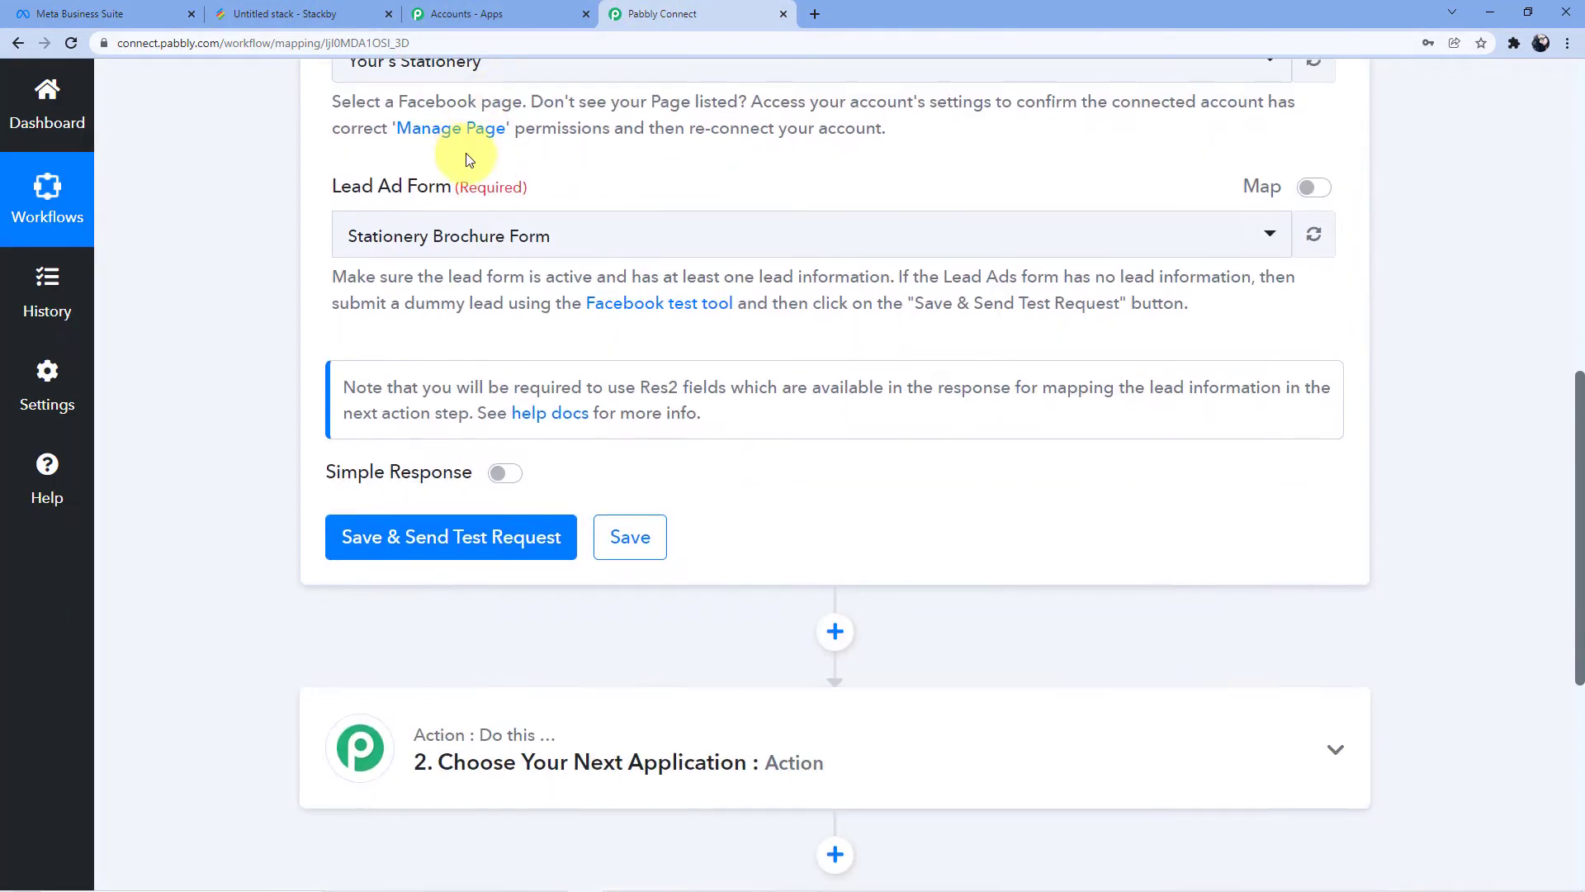
Search 'Pabb' in the Facebook Page dropdown and select Pabbly Tech
scroll(459, 152, up, 2)
click(463, 224)
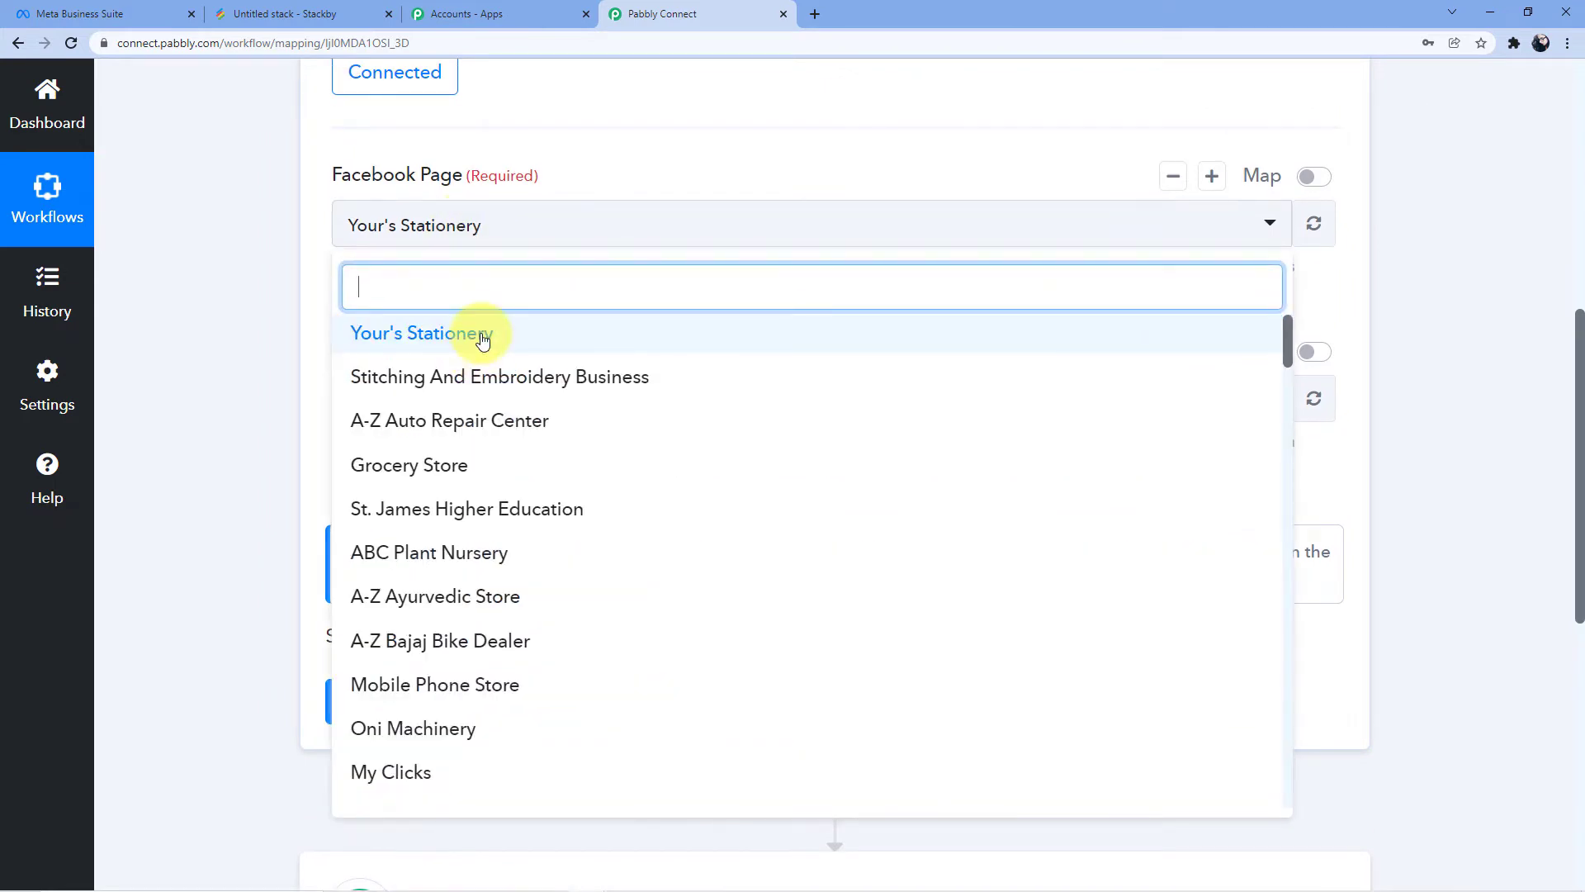
text(Pabbly)
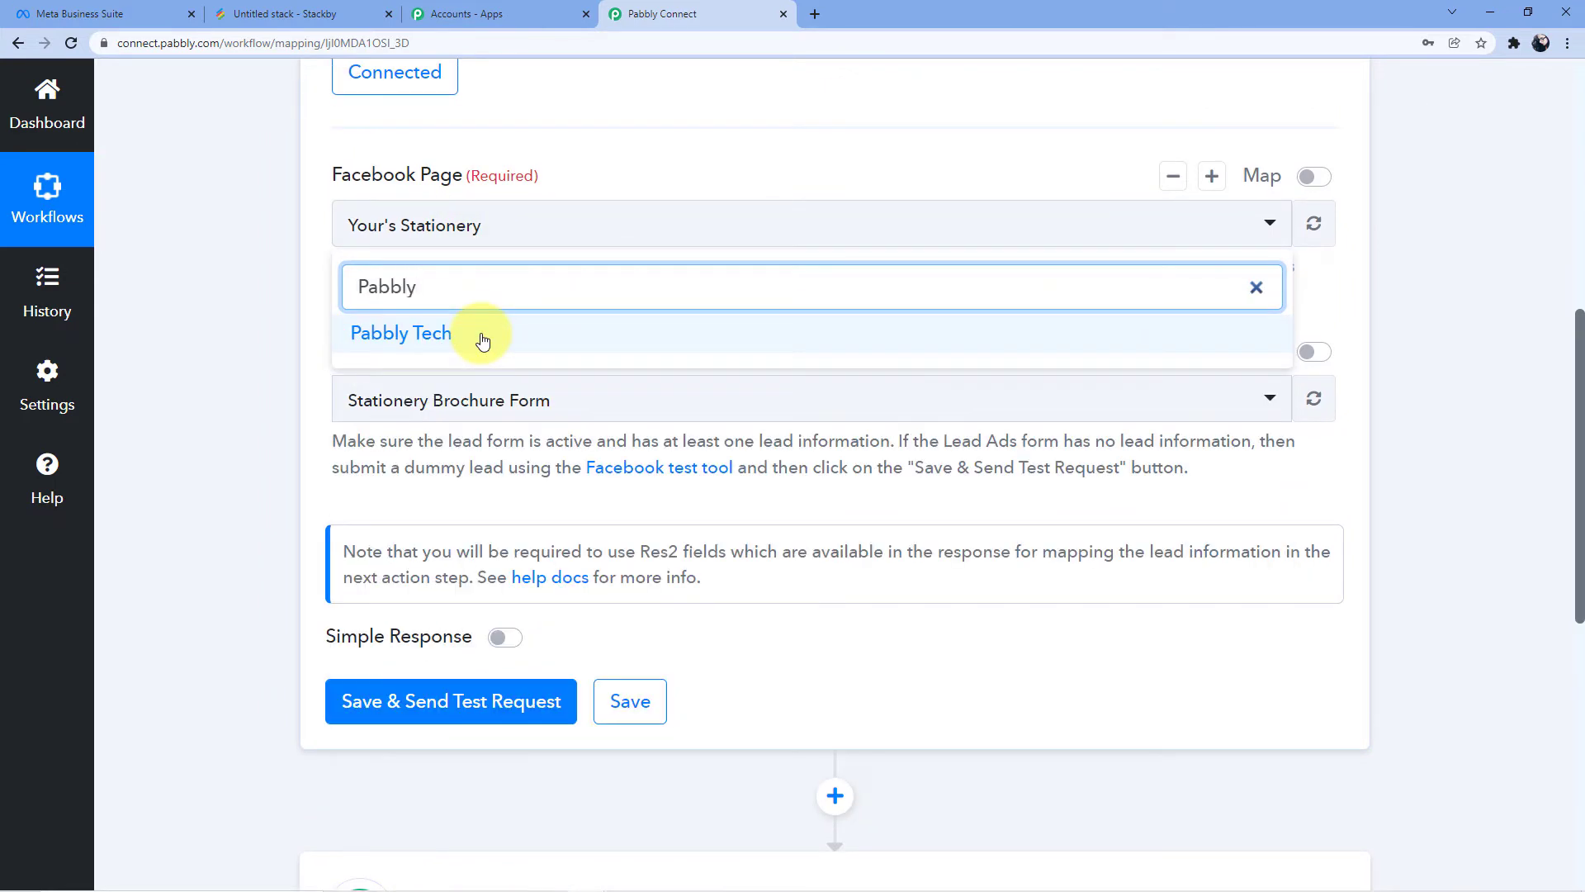
click(480, 337)
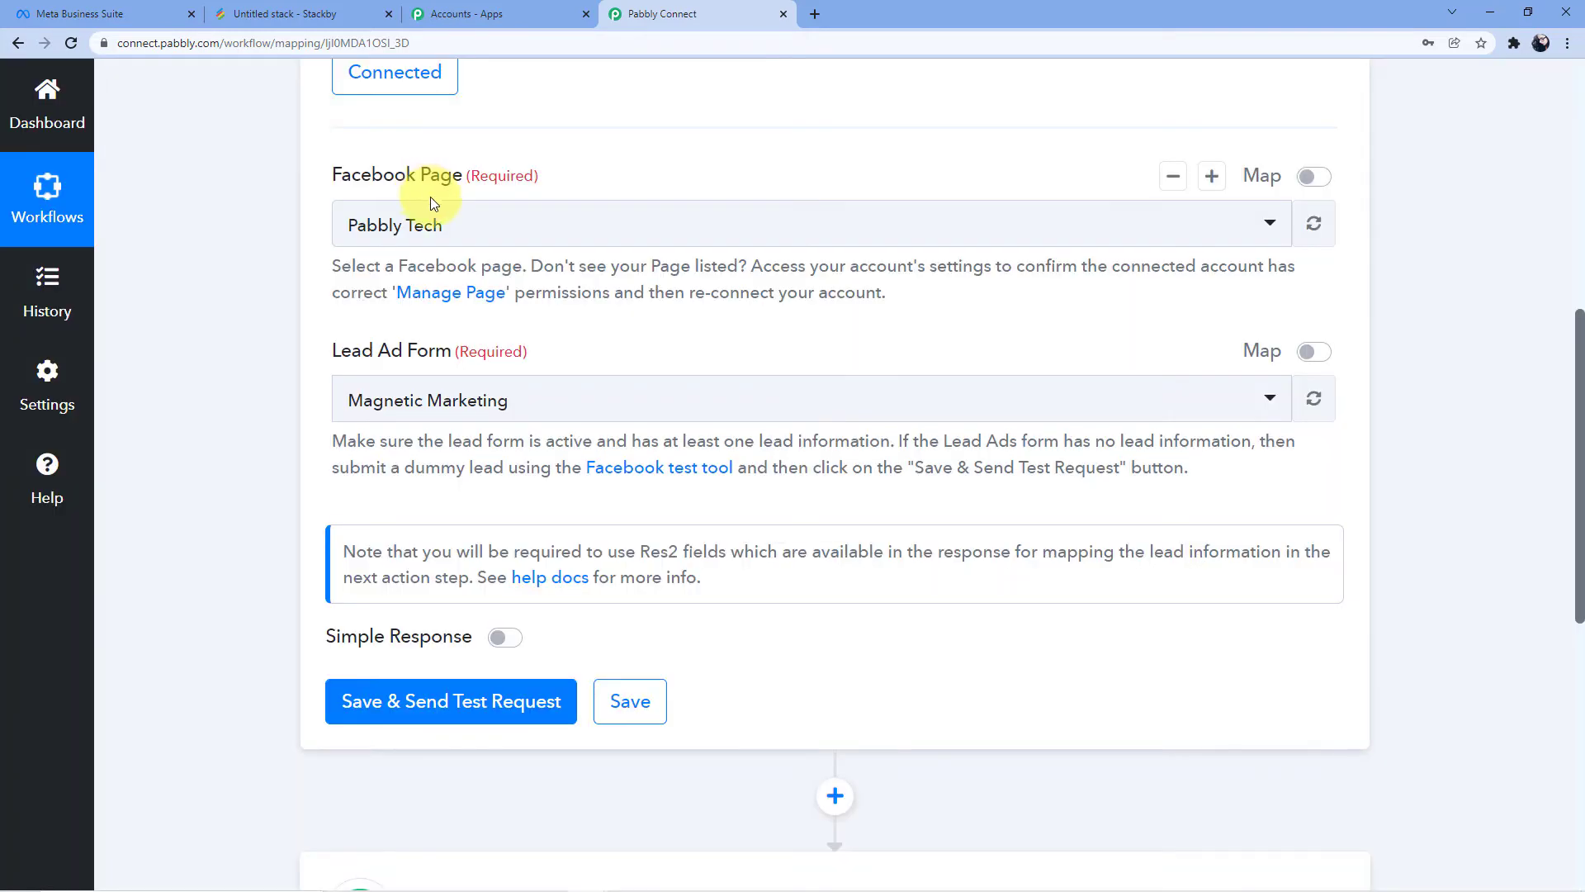
Select Magnetic Marketing as the lead ad form
scroll(513, 289, down, 2)
click(511, 239)
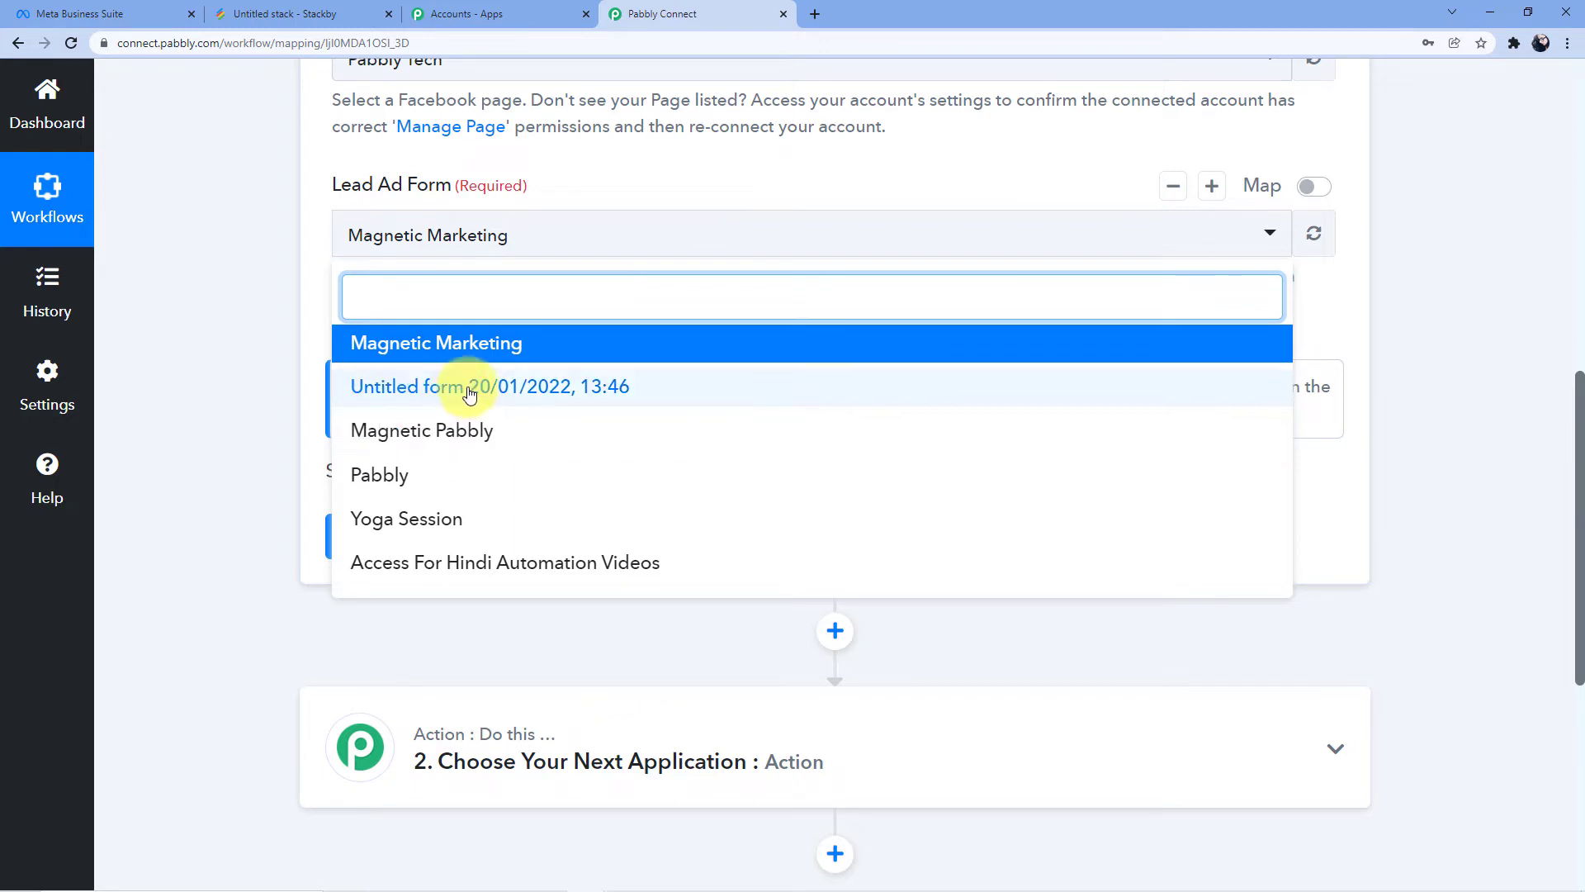
click(148, 8)
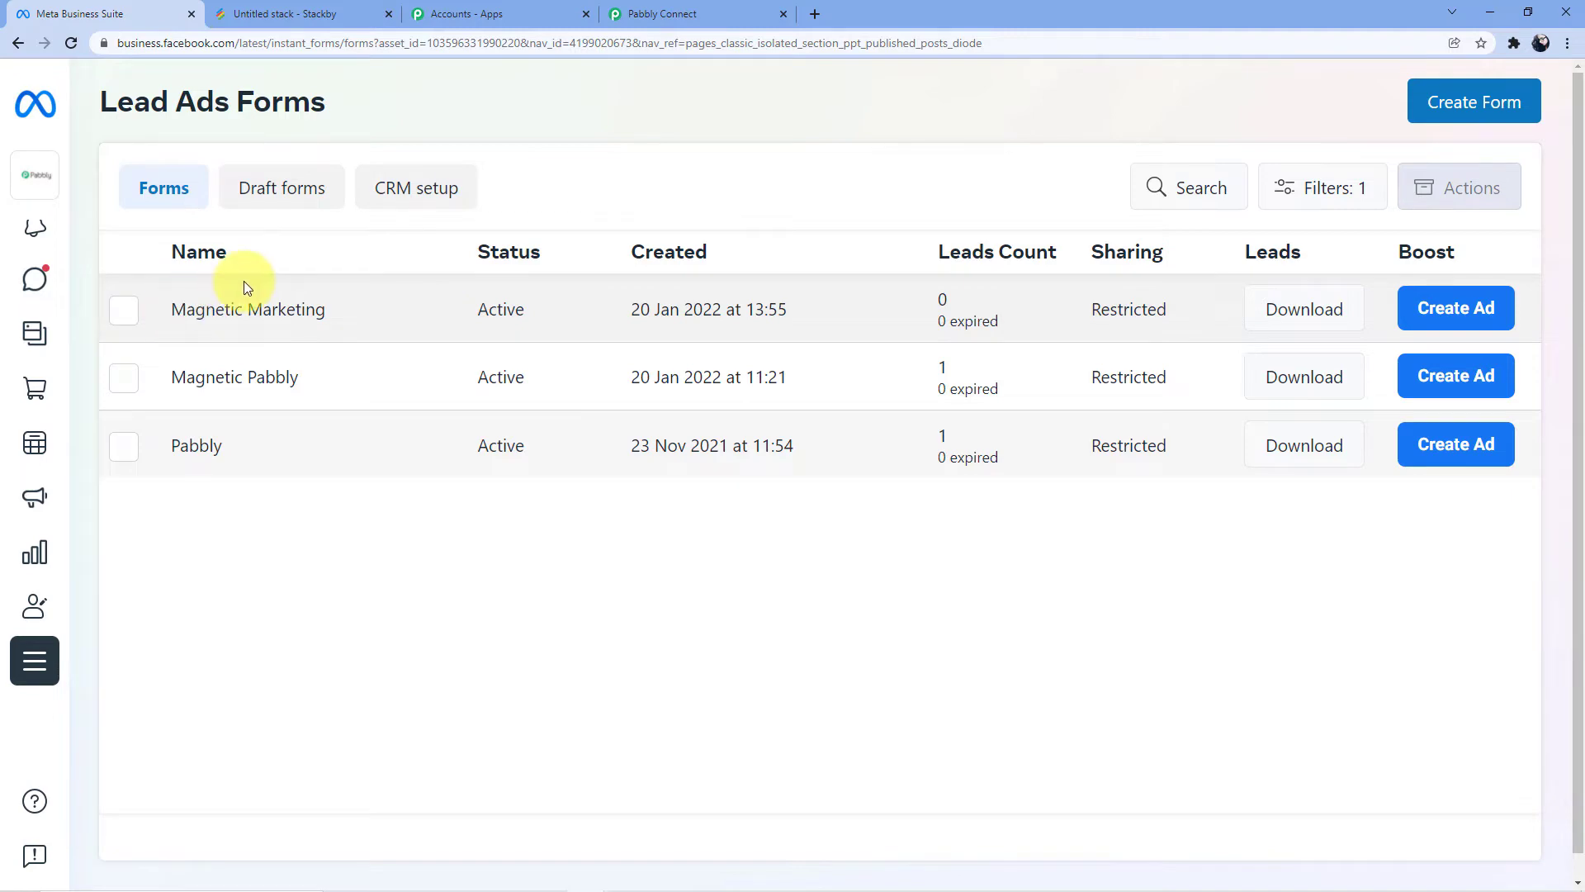
click(285, 11)
click(663, 8)
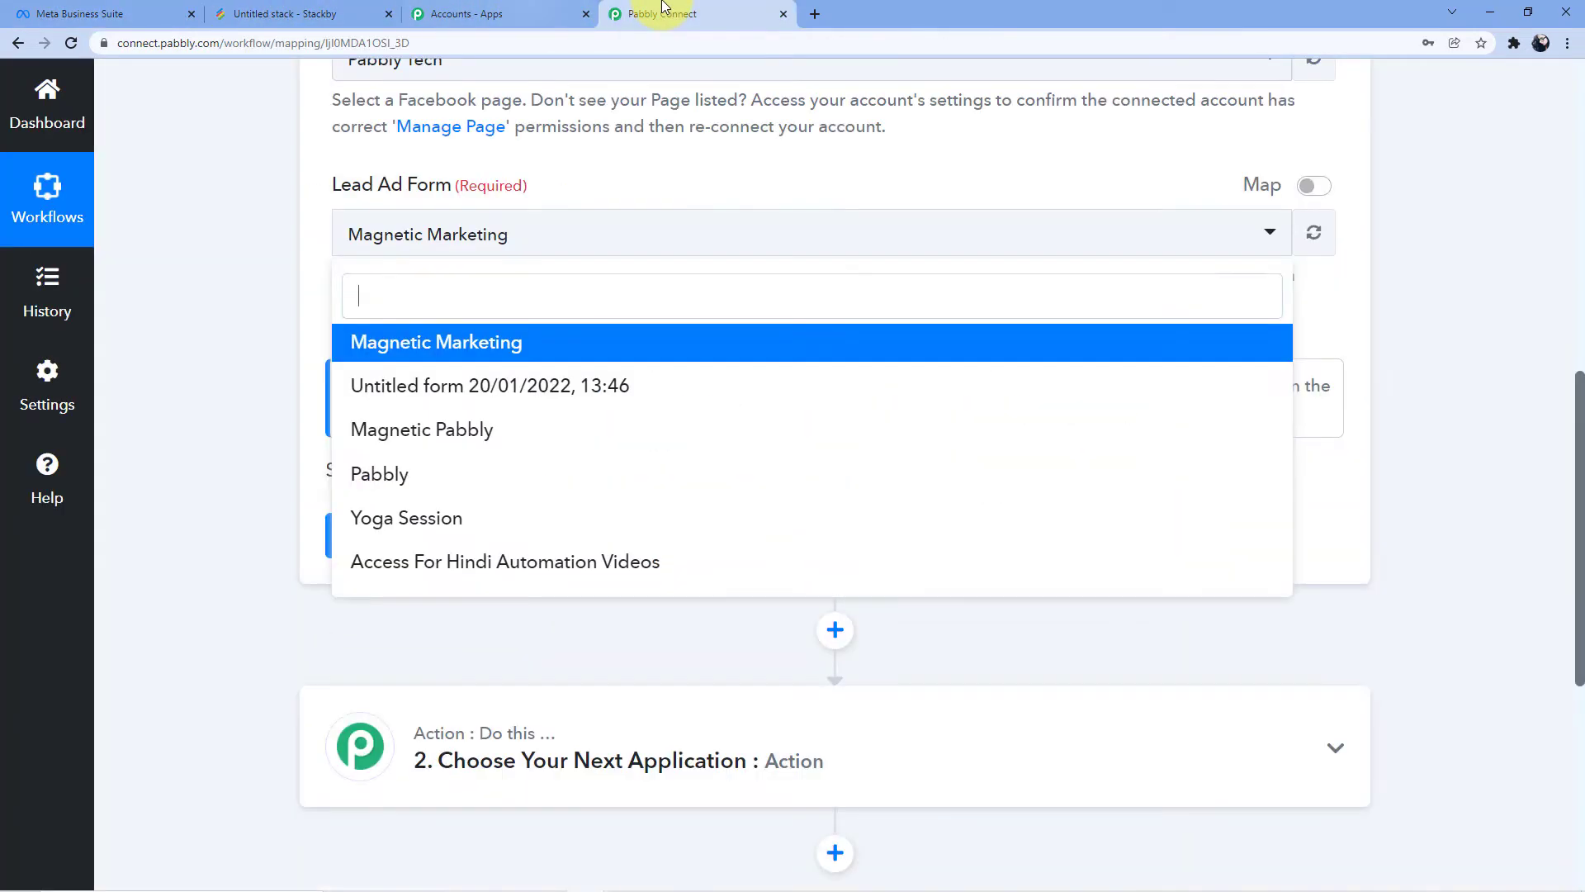
click(449, 347)
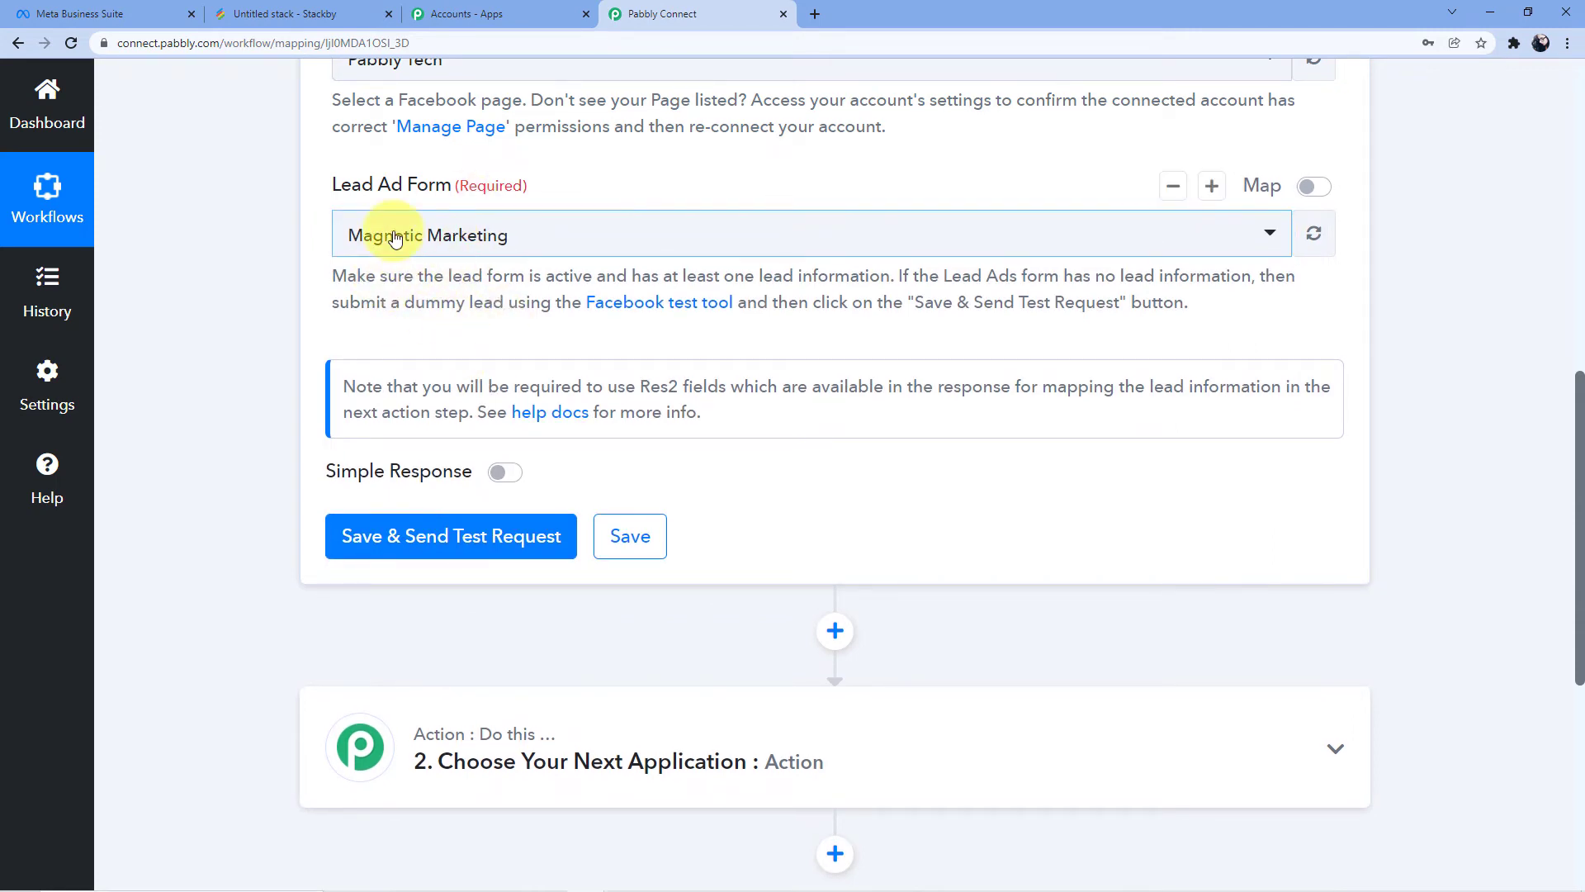
scroll(396, 219, down, 3)
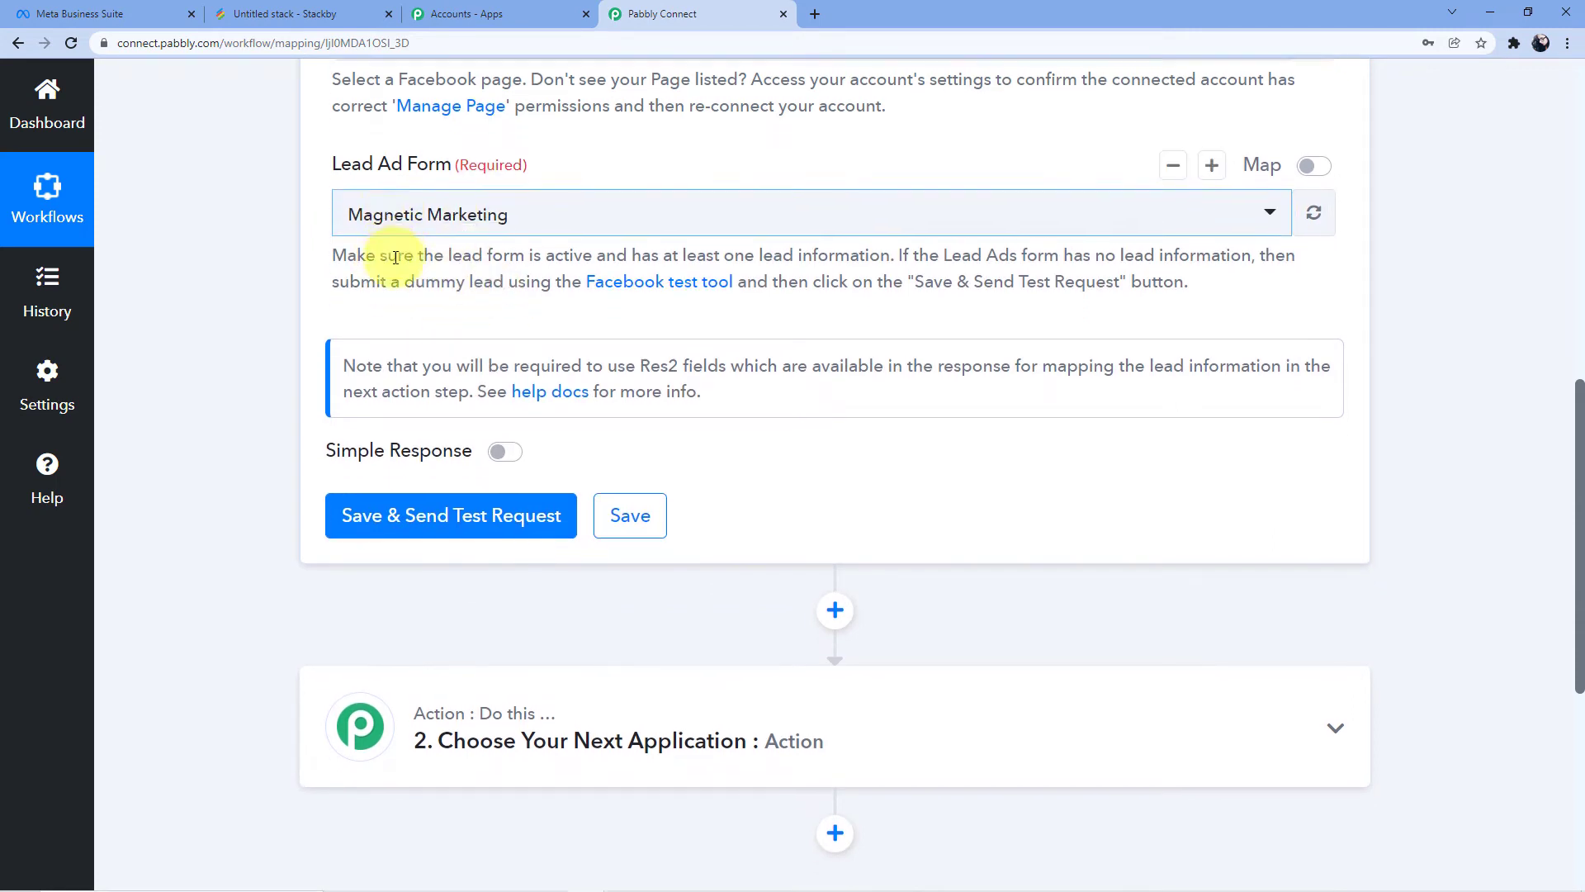
scroll(462, 256, up, 2)
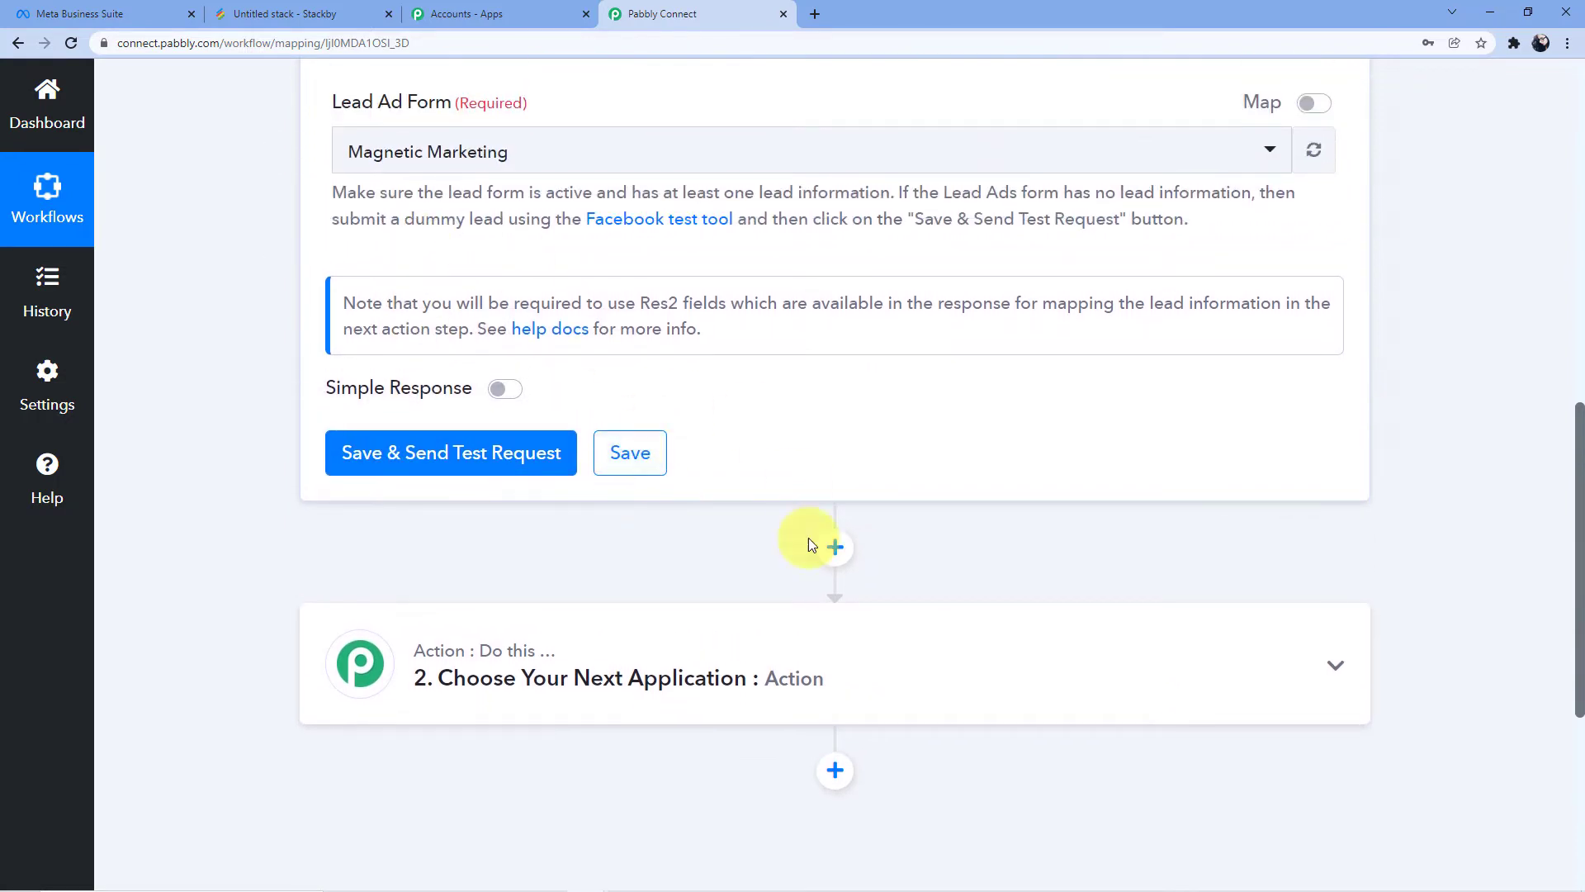
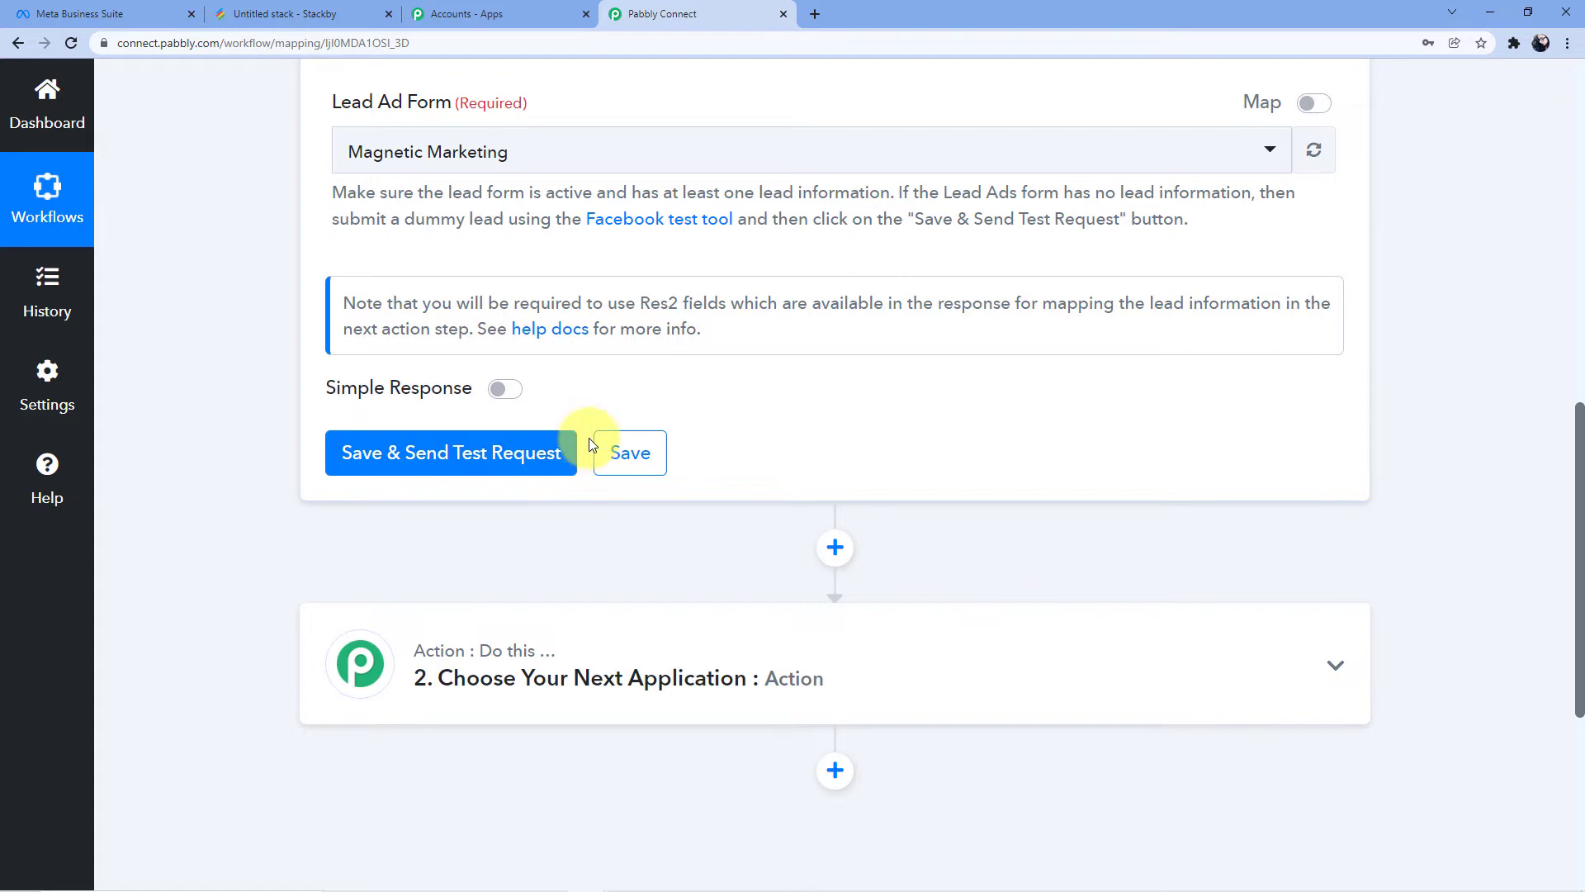
Open the test version of the Magnetic Marketing lead form in Meta Business Suite
click(83, 13)
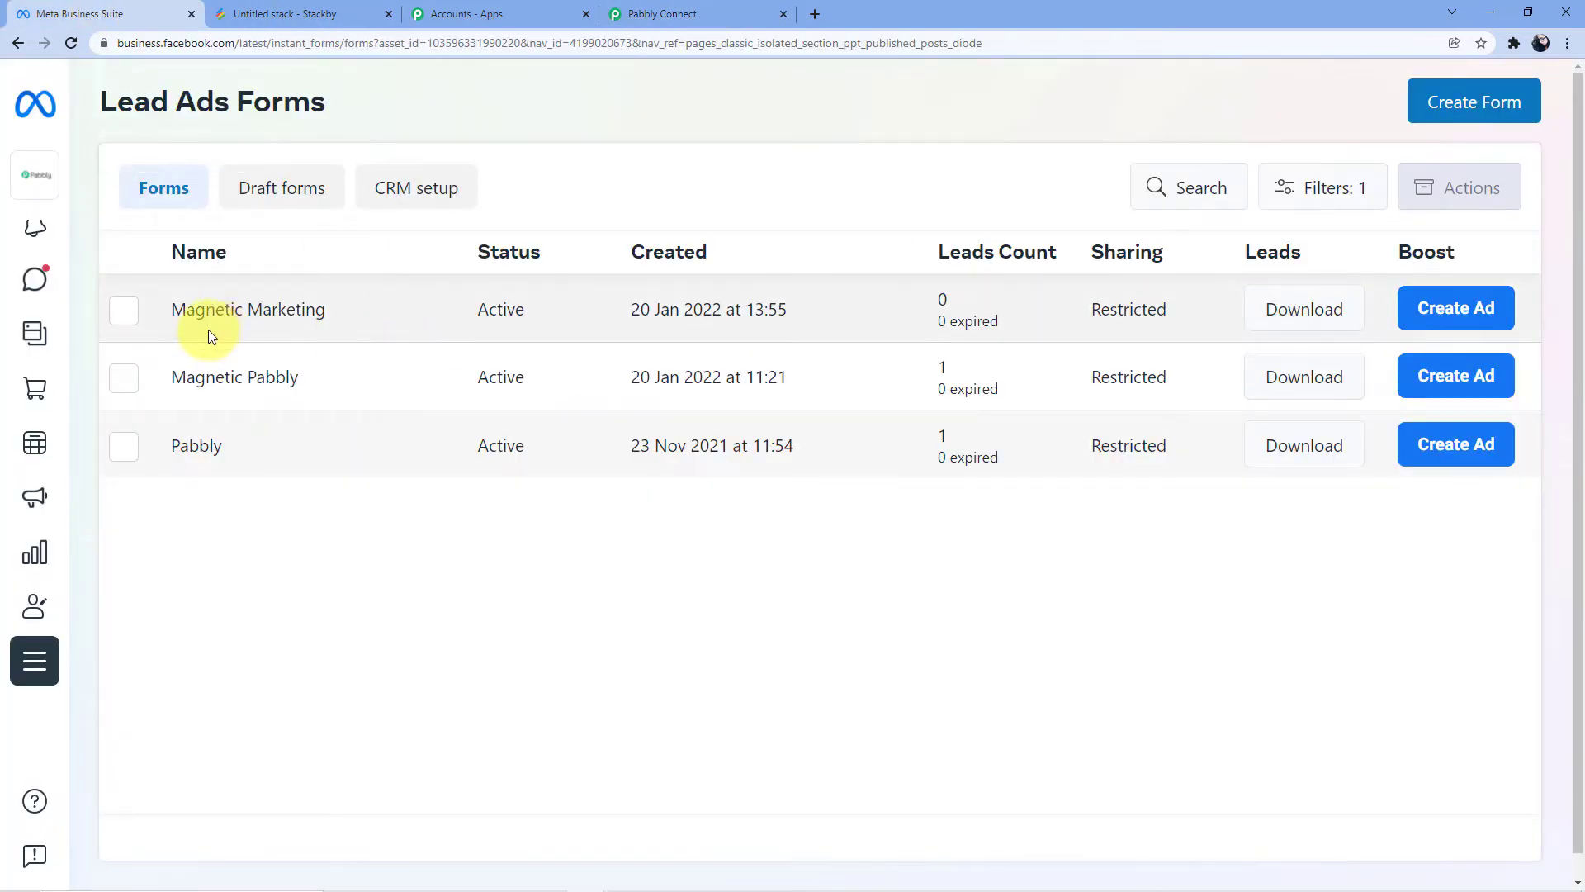
click(128, 314)
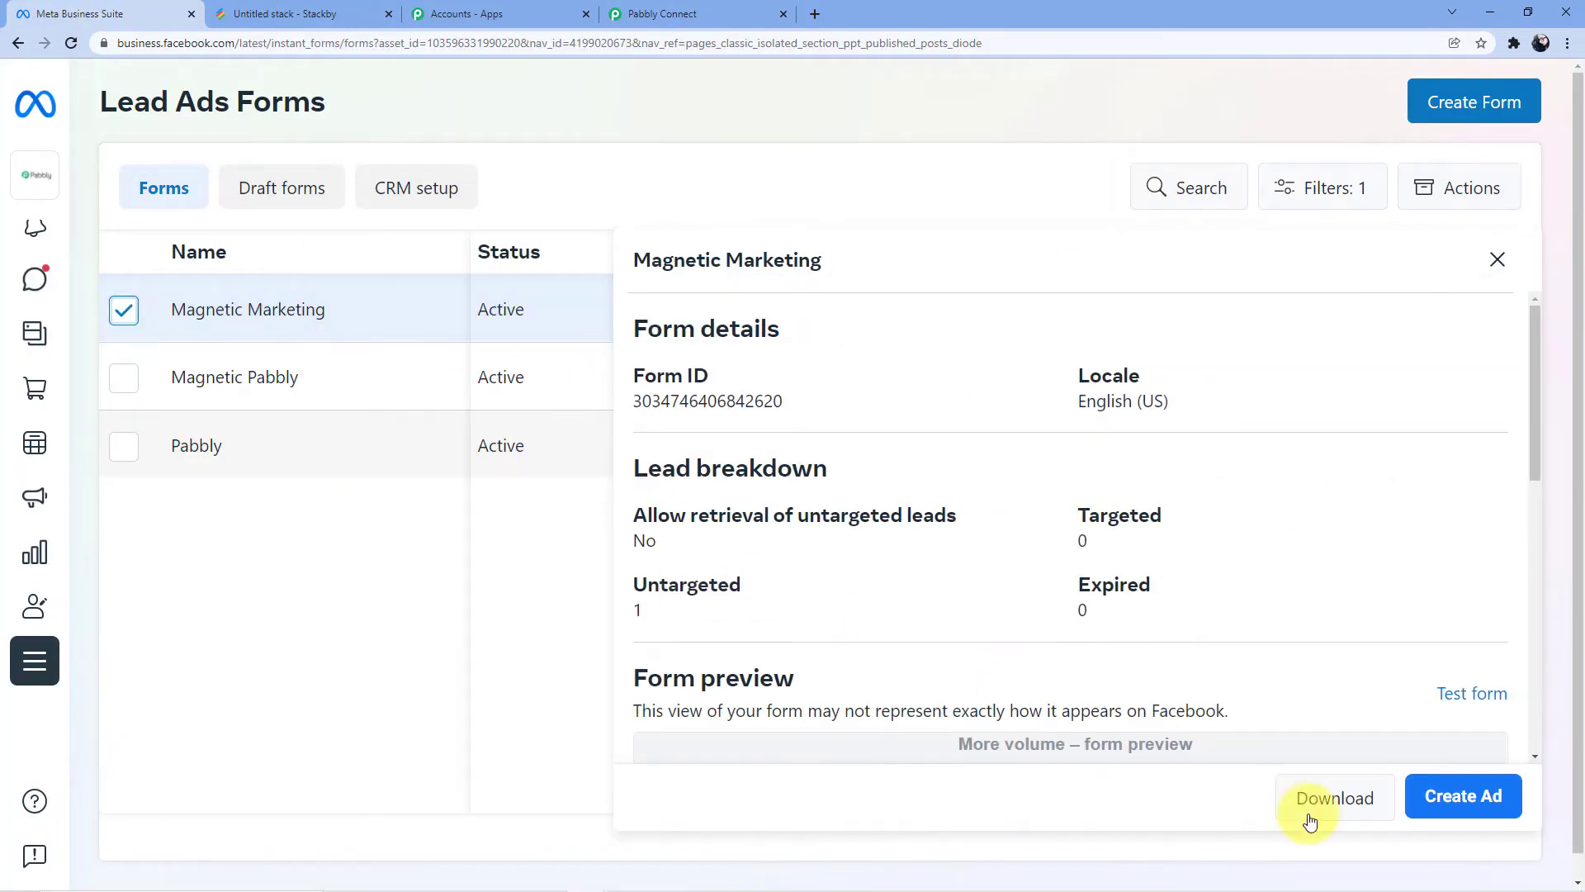
scroll(1403, 661, down, 1)
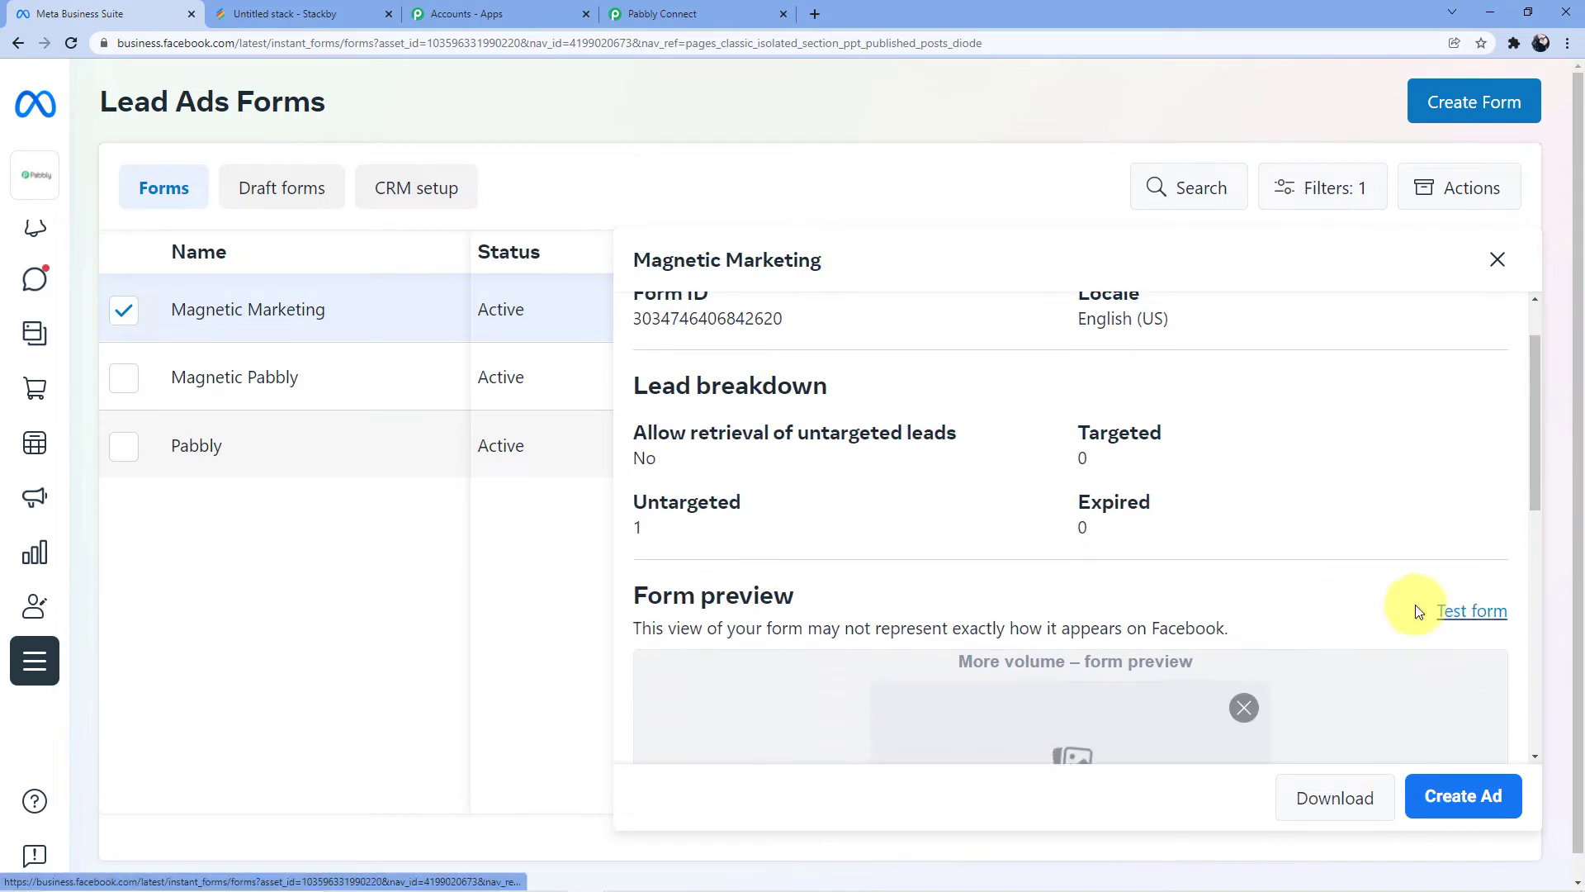
click(1449, 610)
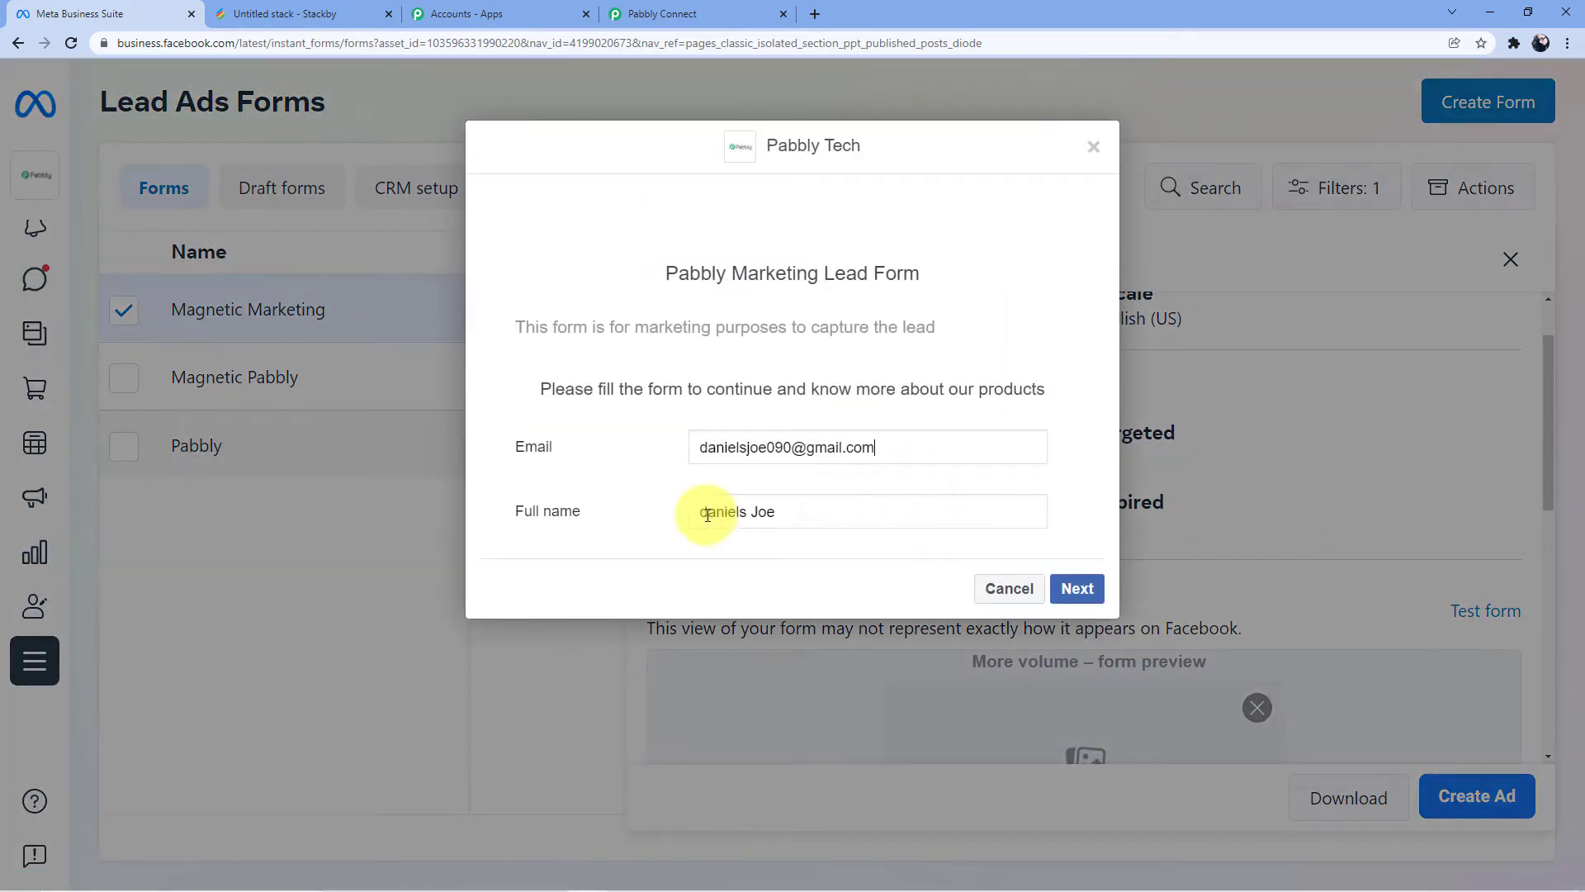
Replace the prefilled answers with a fresh test e-mail address and the lead's full name
drag(906, 449, 676, 463)
key(BackSpace)
click(829, 507)
drag(829, 507, 672, 512)
key(BackSpace)
click(726, 447)
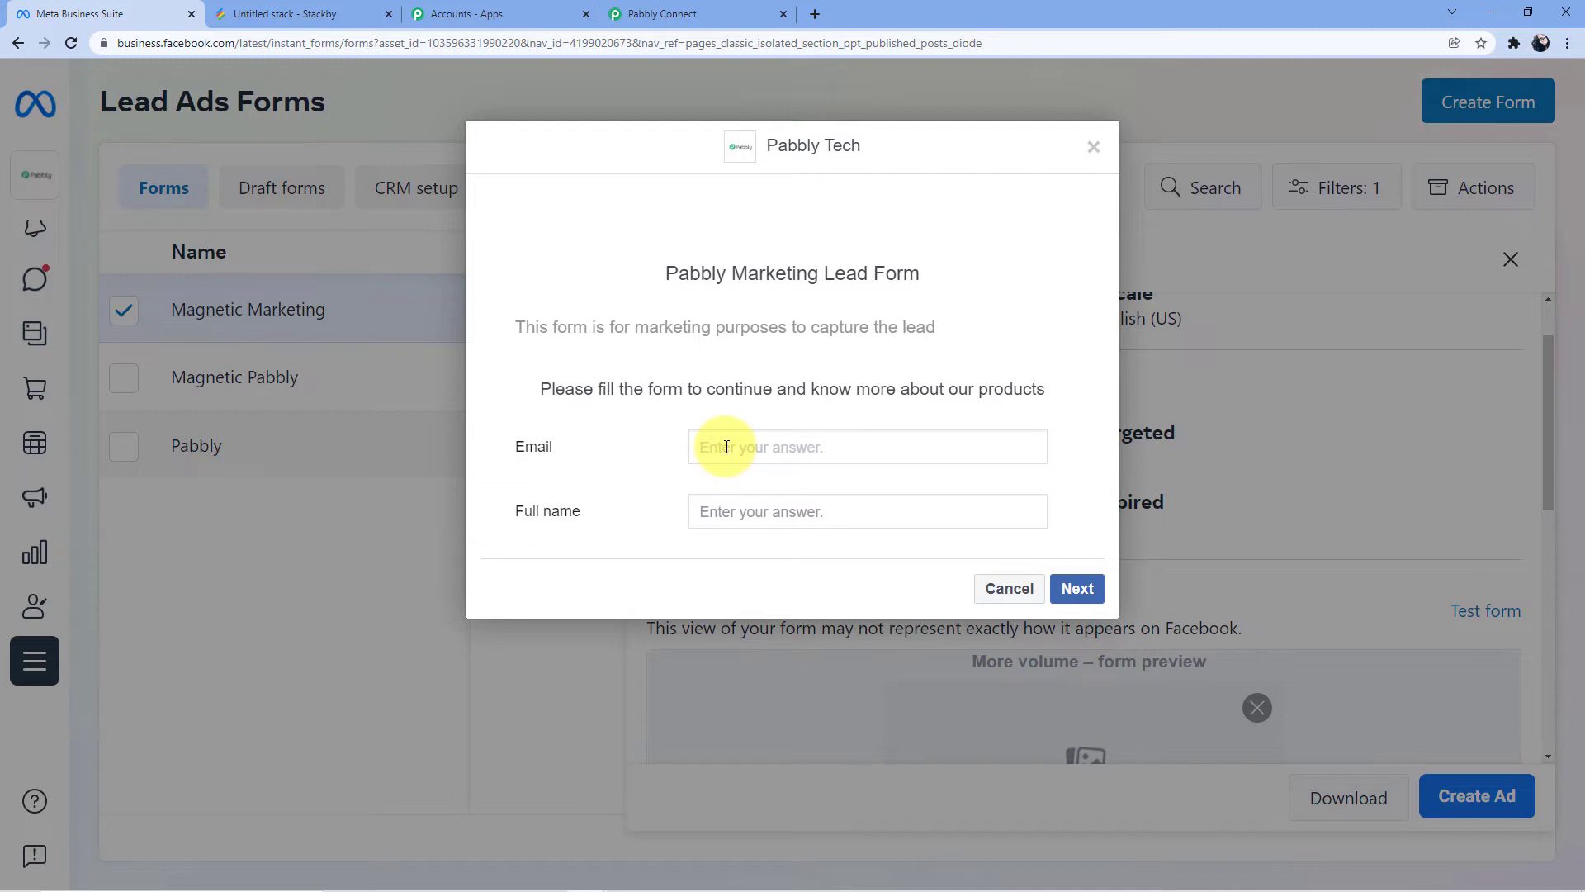
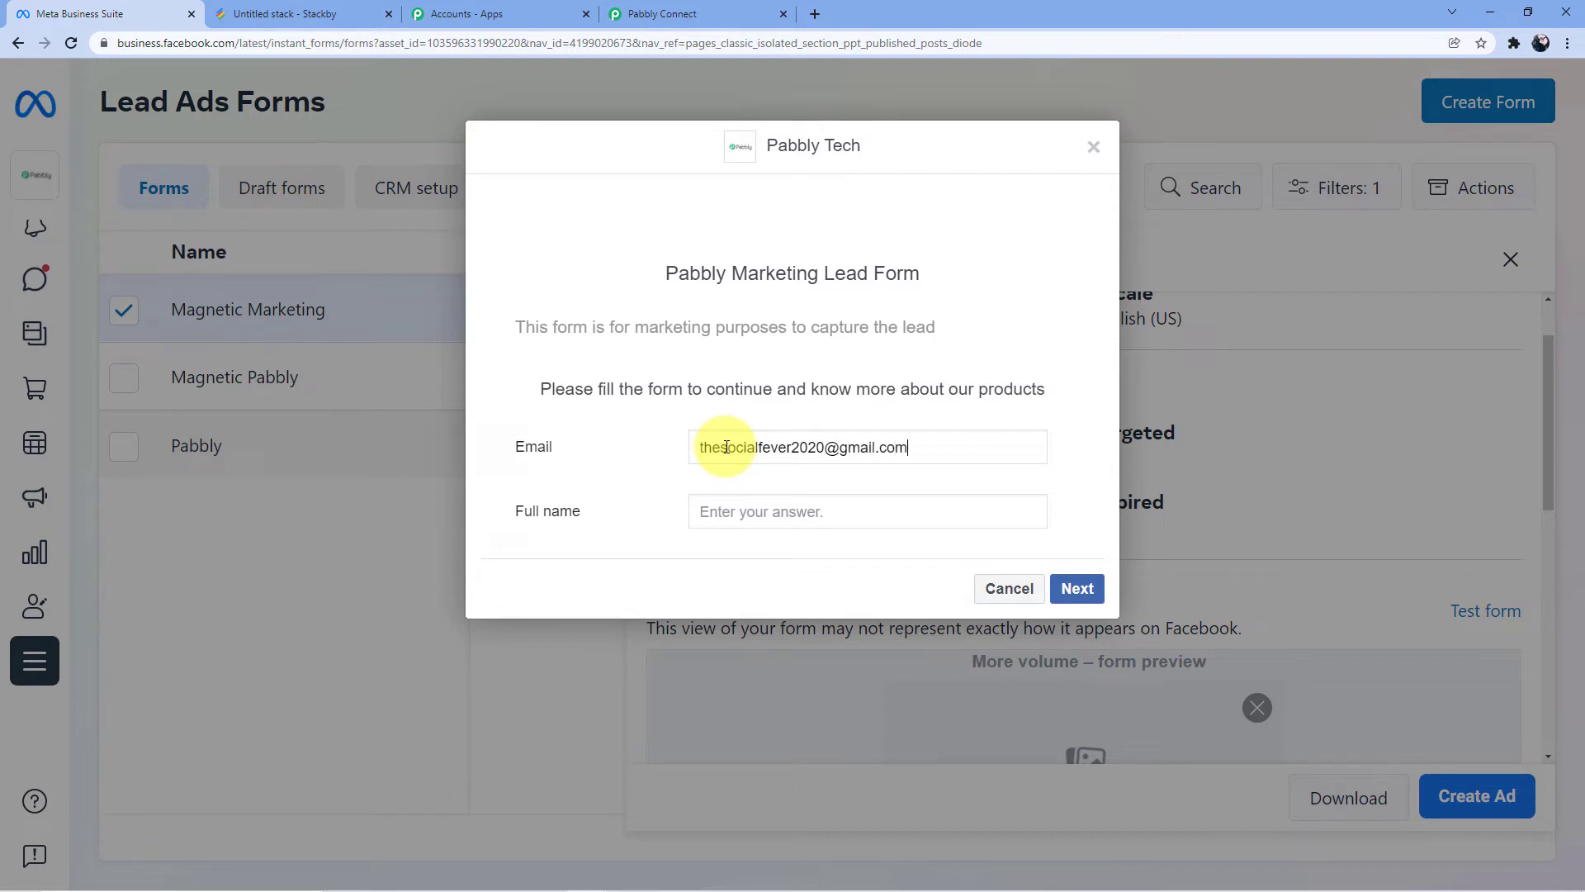
click(786, 508)
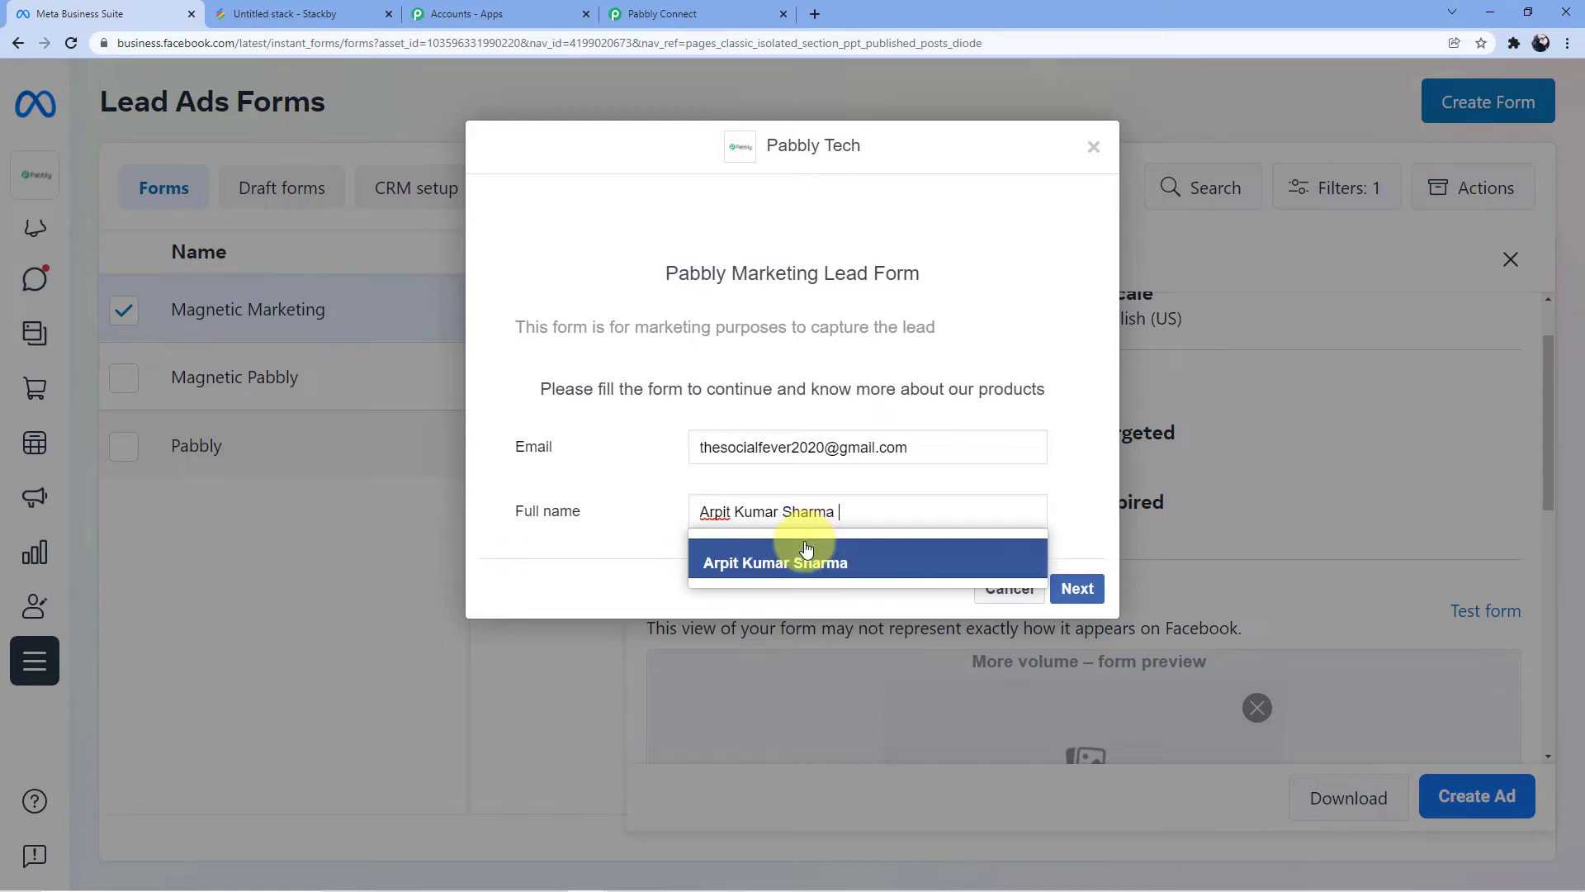
click(807, 547)
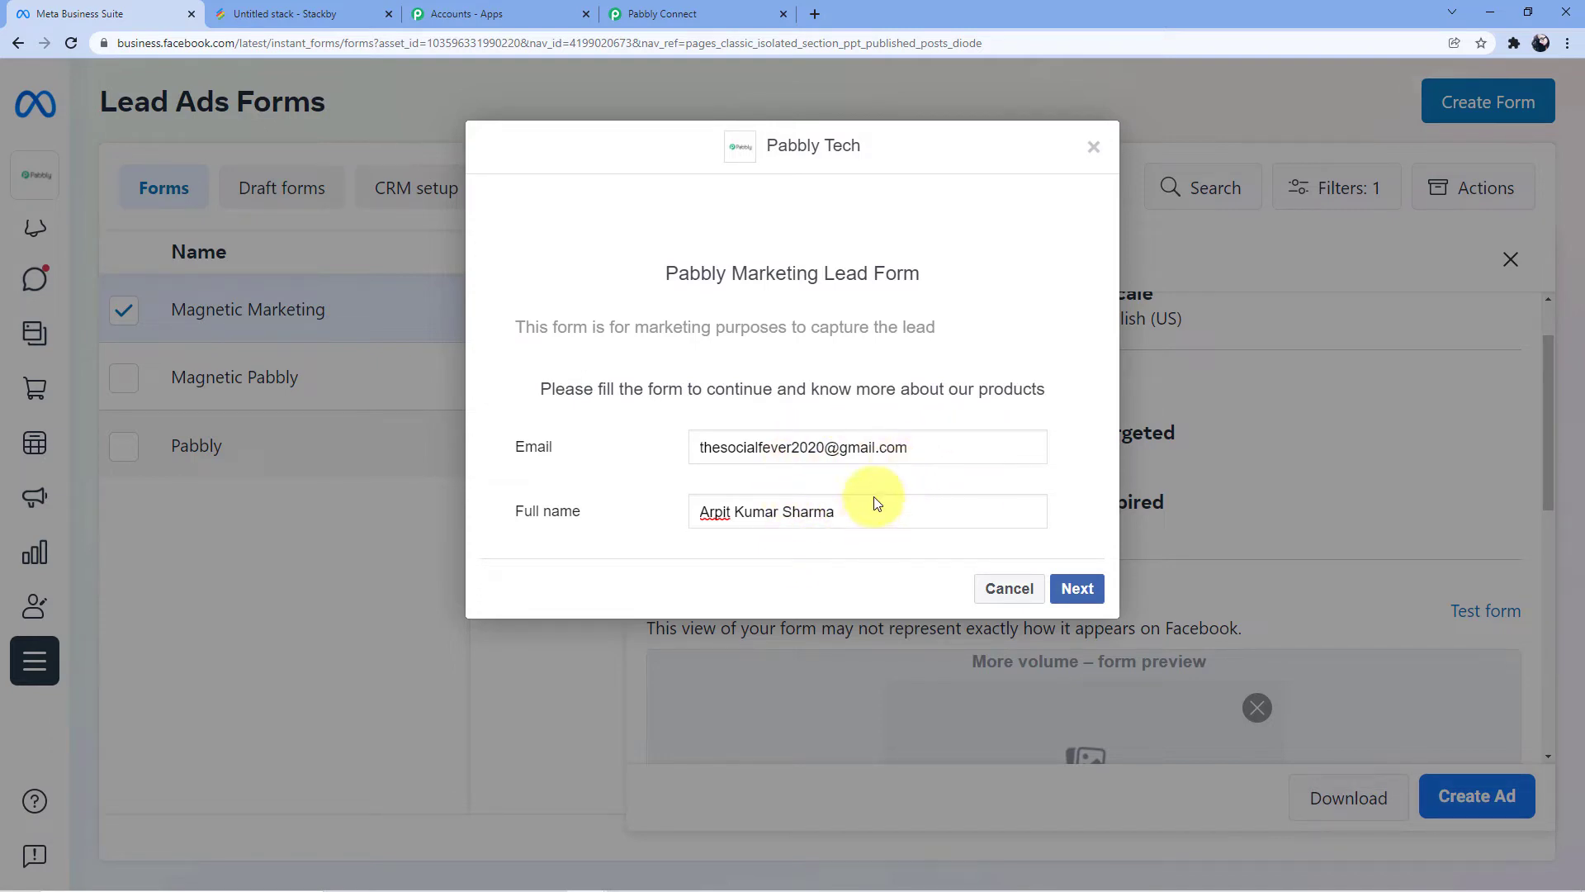
Submit the test lead through the form's terms page and return to Pabbly Connect
click(1079, 590)
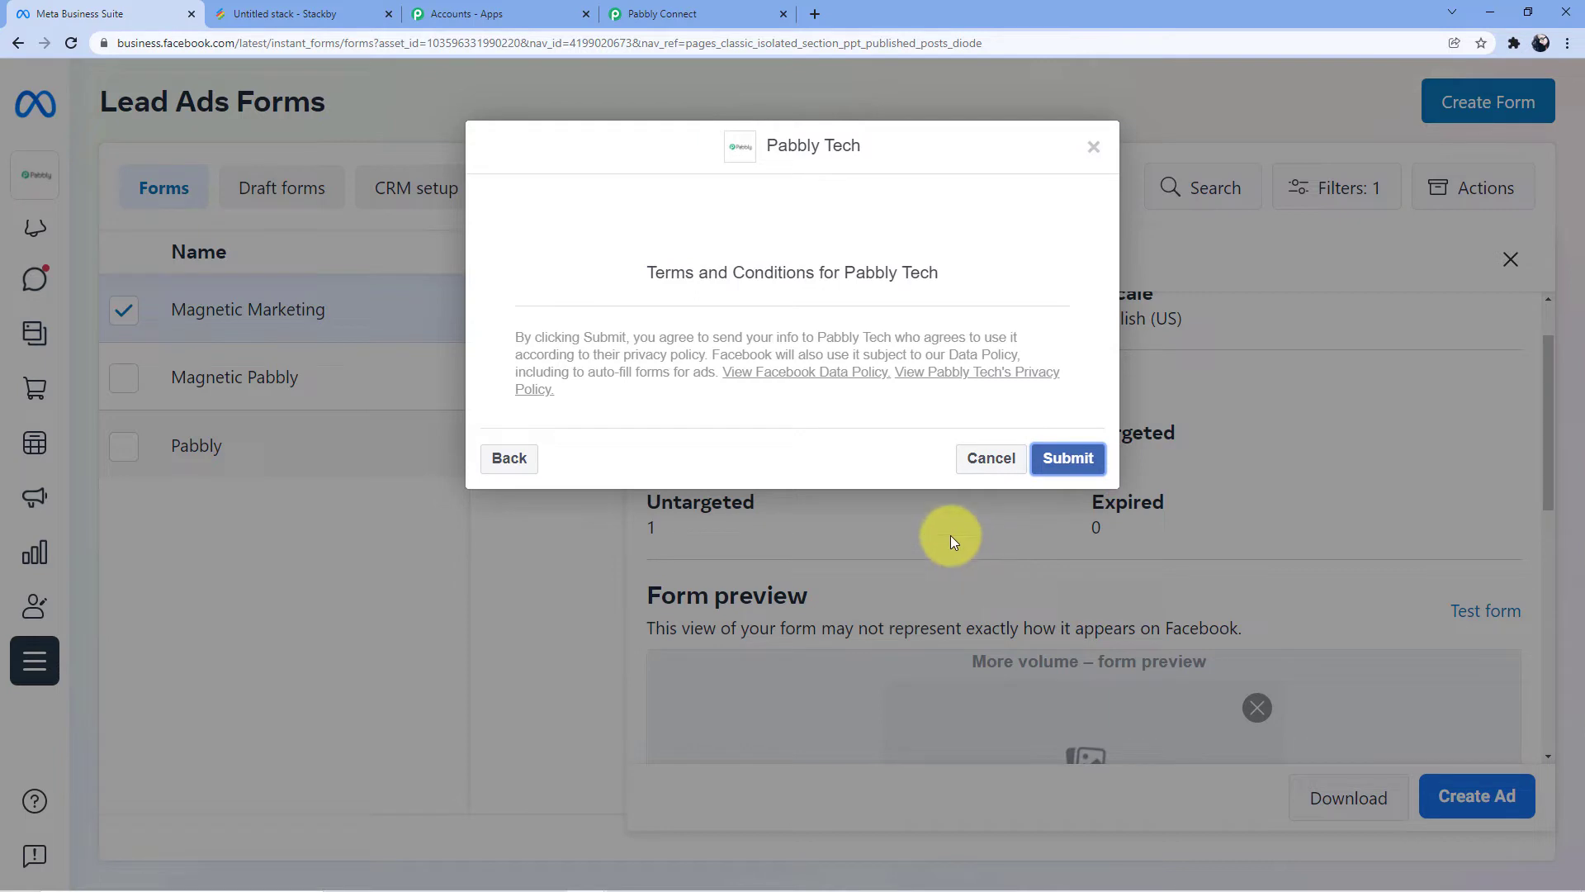
click(1055, 458)
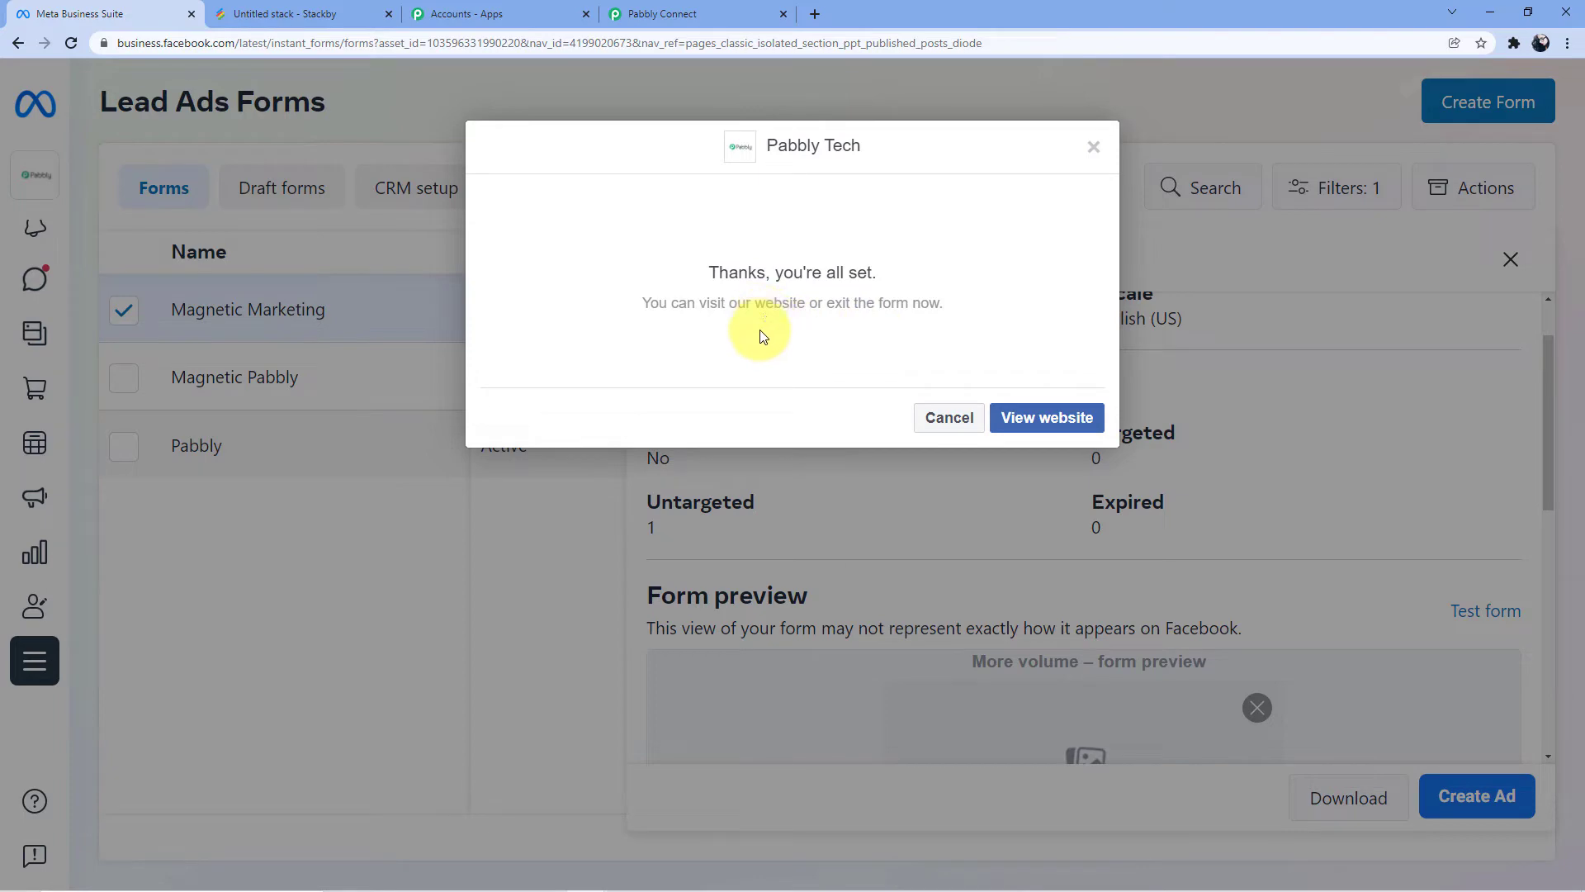
click(682, 13)
Save the Facebook Lead Ads trigger and send a test request to fetch the new lead
scroll(759, 350, down, 1)
scroll(602, 326, down, 2)
scroll(609, 319, up, 5)
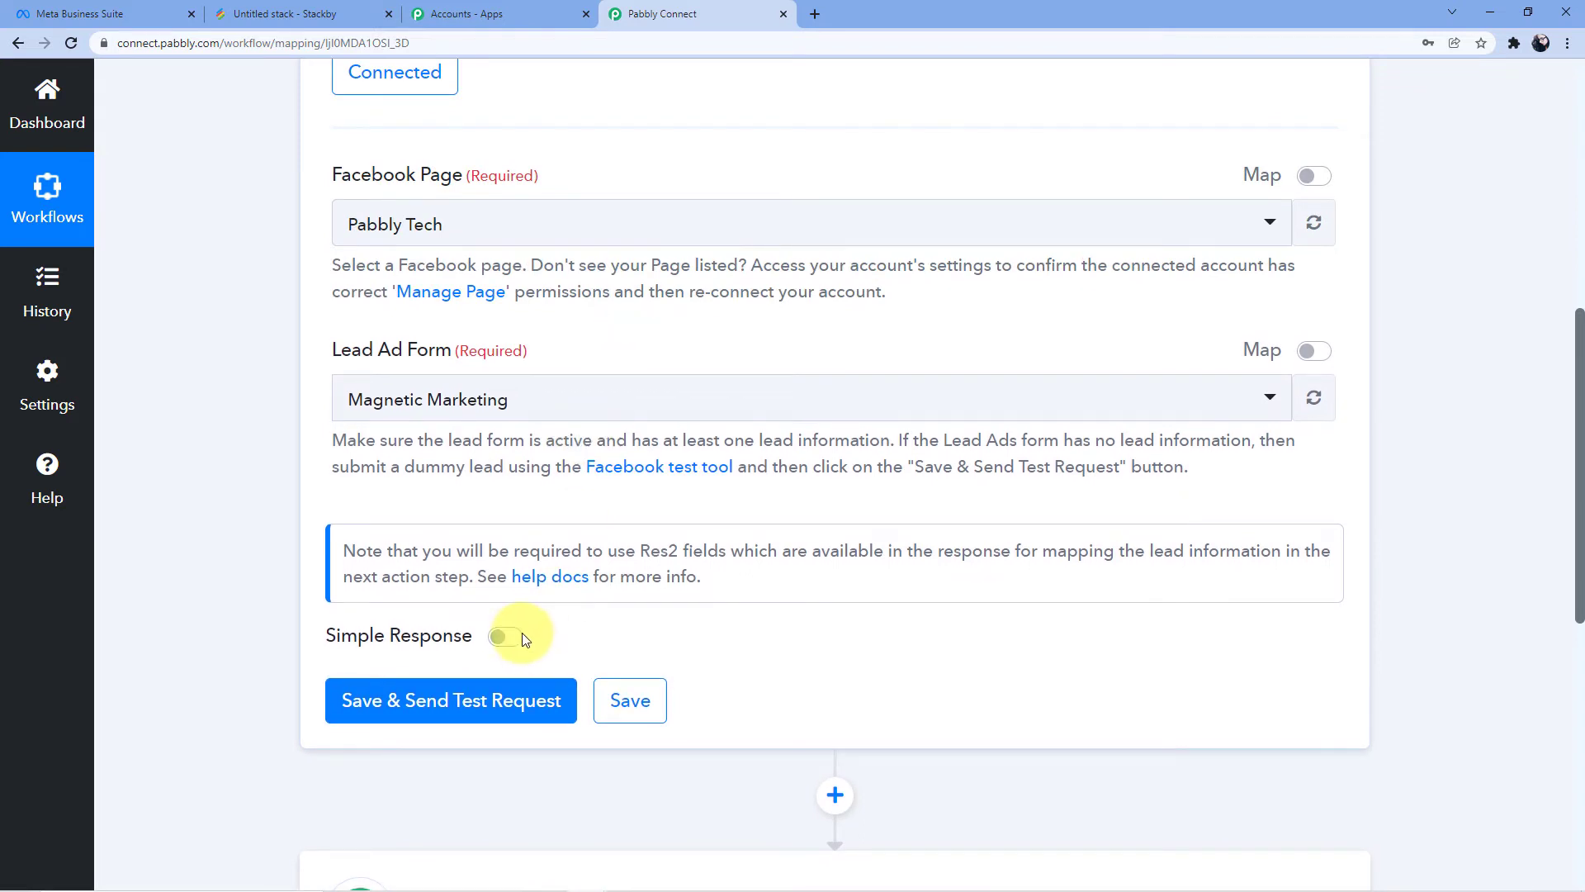
scroll(528, 629, down, 1)
scroll(496, 630, down, 1)
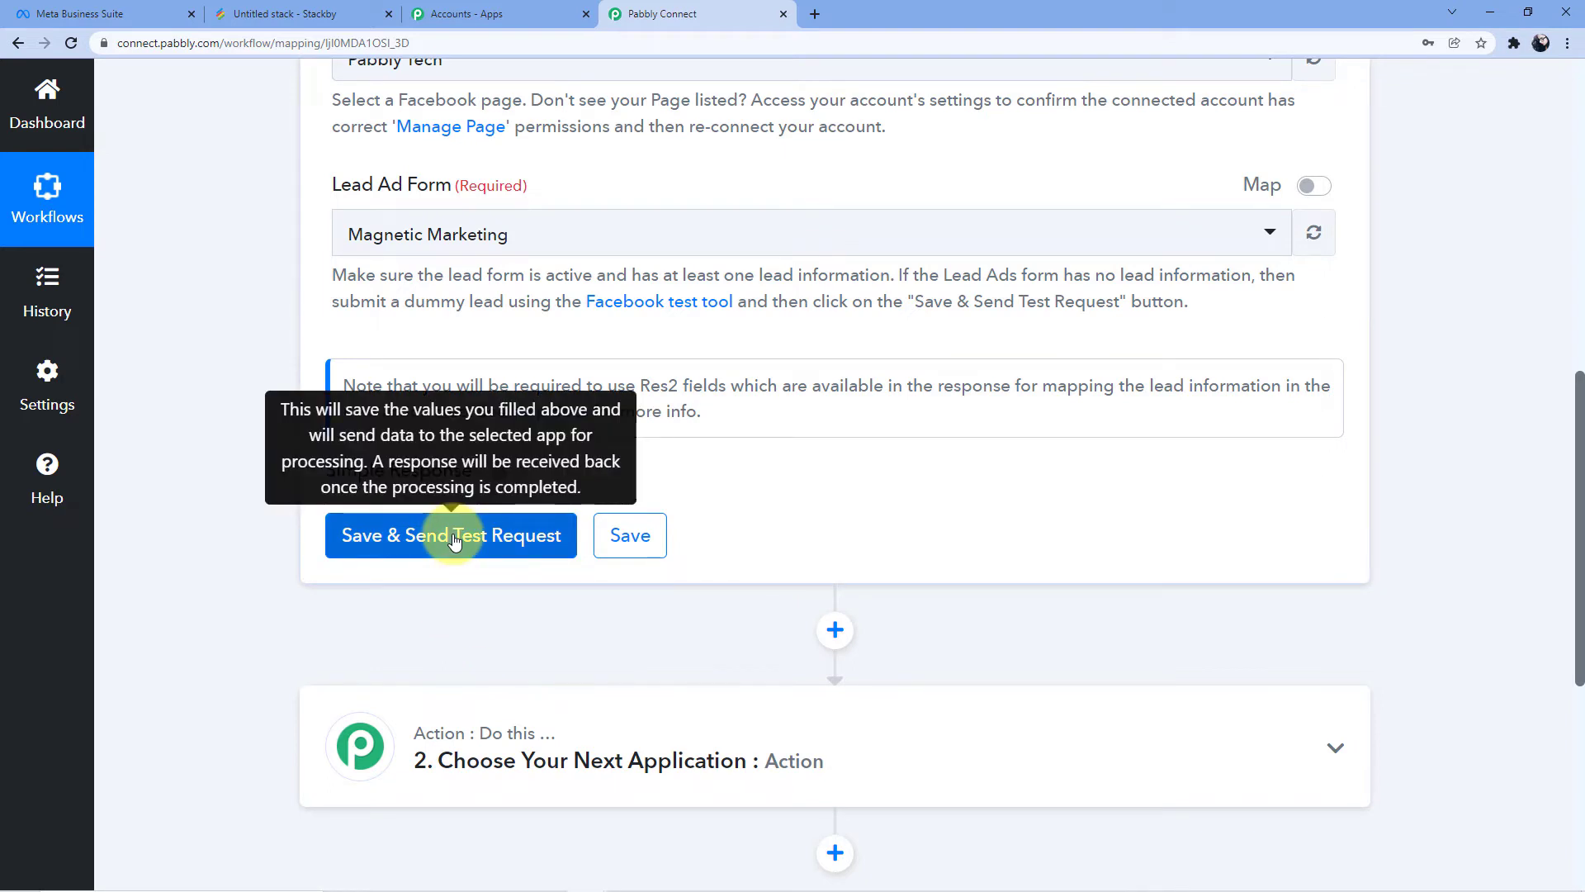
click(454, 540)
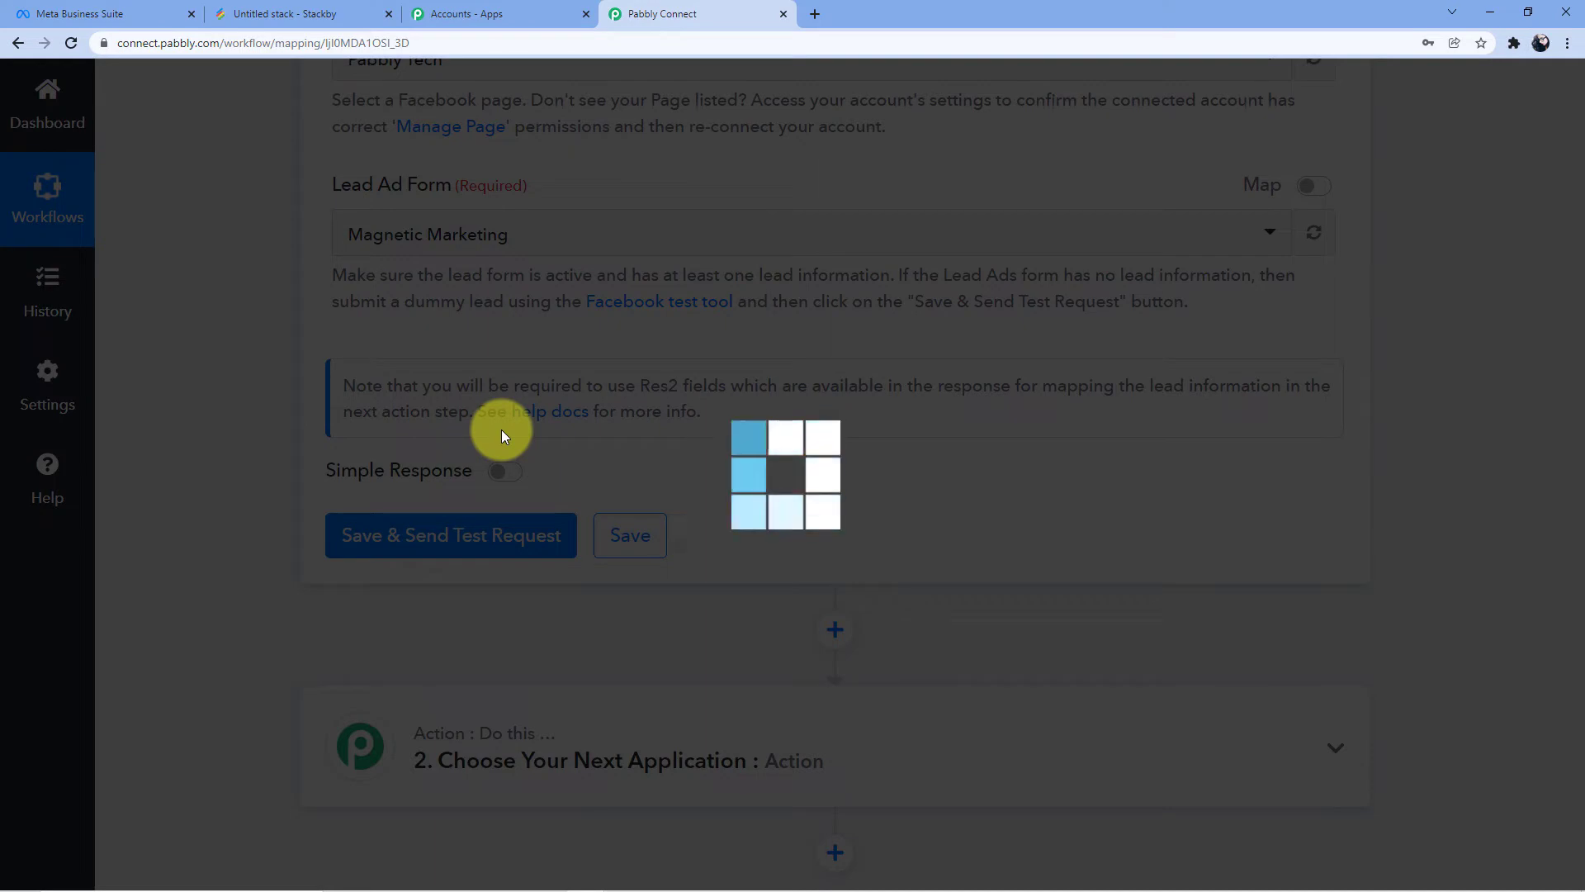
Review the Response Received fields, including Res2 Email and Res2 Full Name
scroll(517, 429, down, 2)
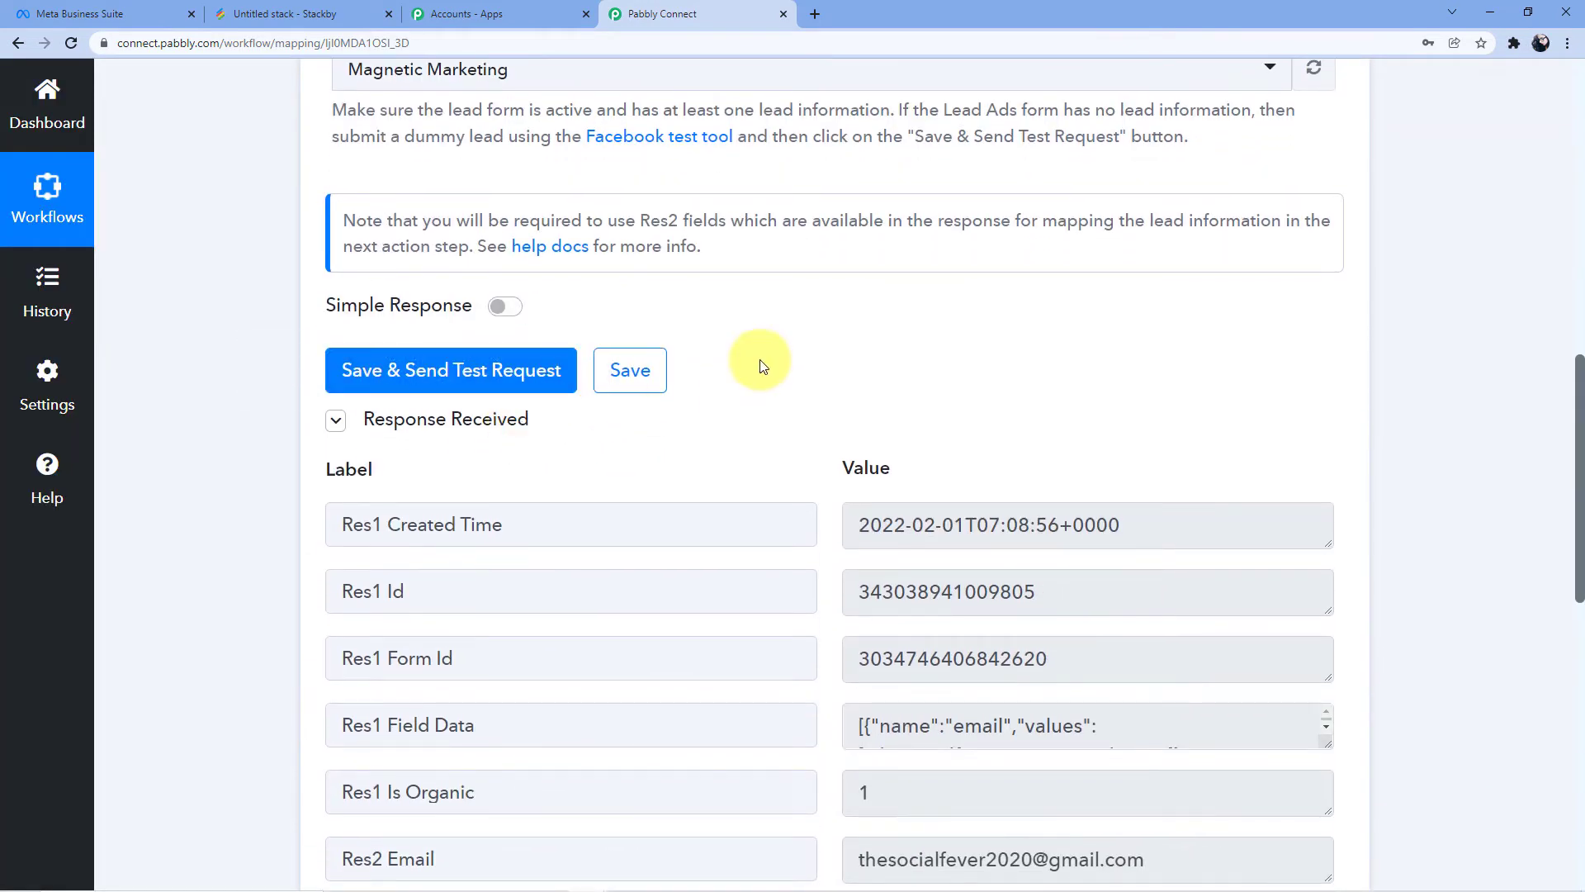
scroll(792, 371, down, 5)
scroll(966, 433, up, 3)
scroll(978, 443, down, 2)
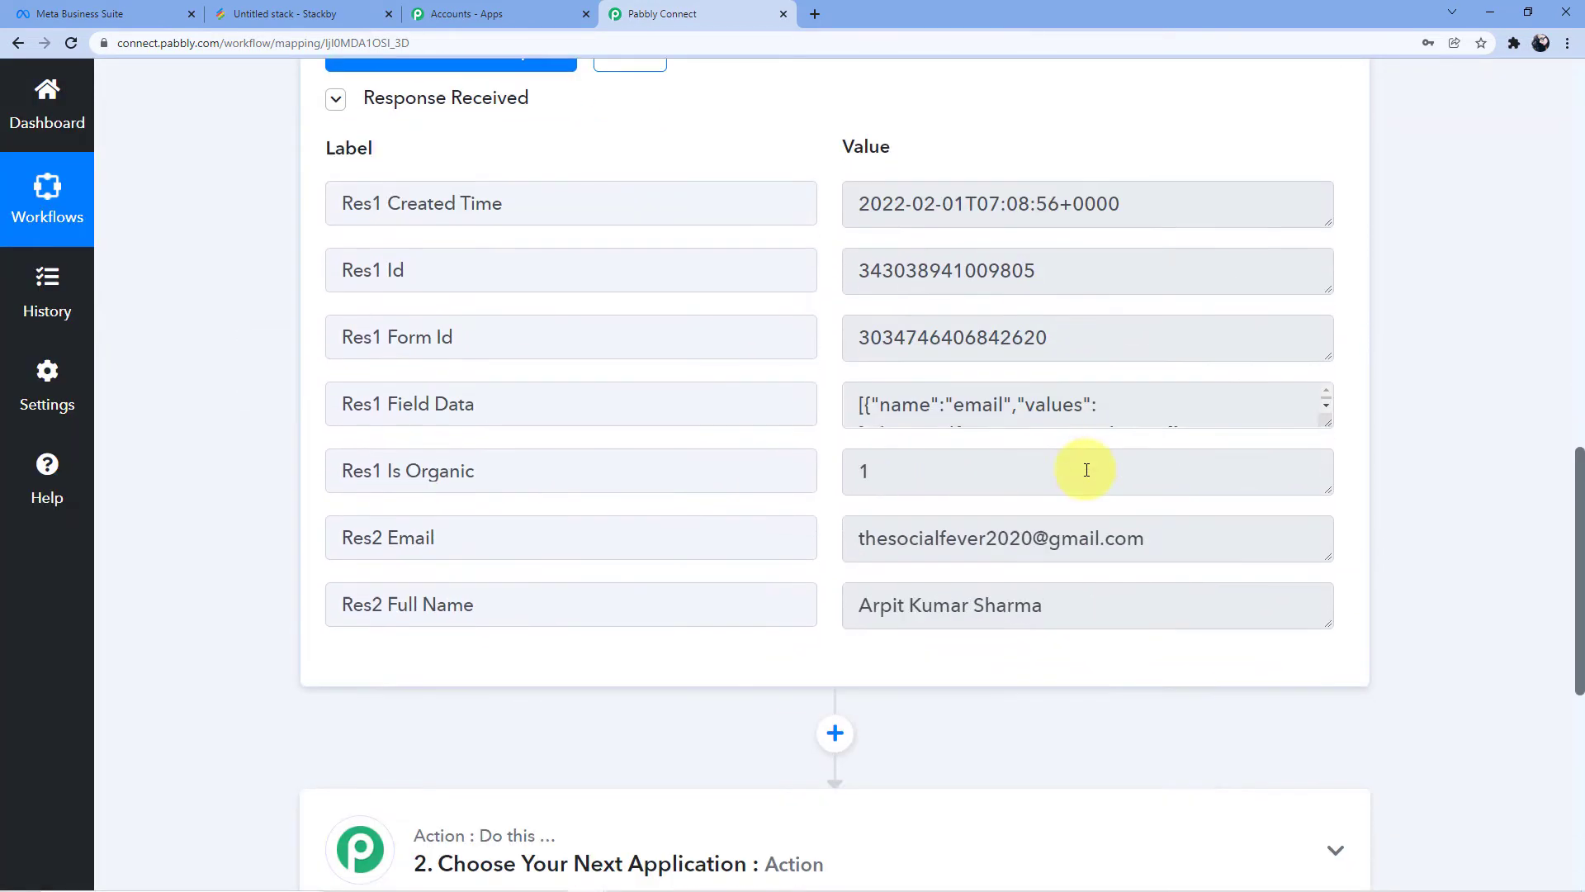
drag(1329, 416, 1022, 506)
scroll(1022, 506, down, 1)
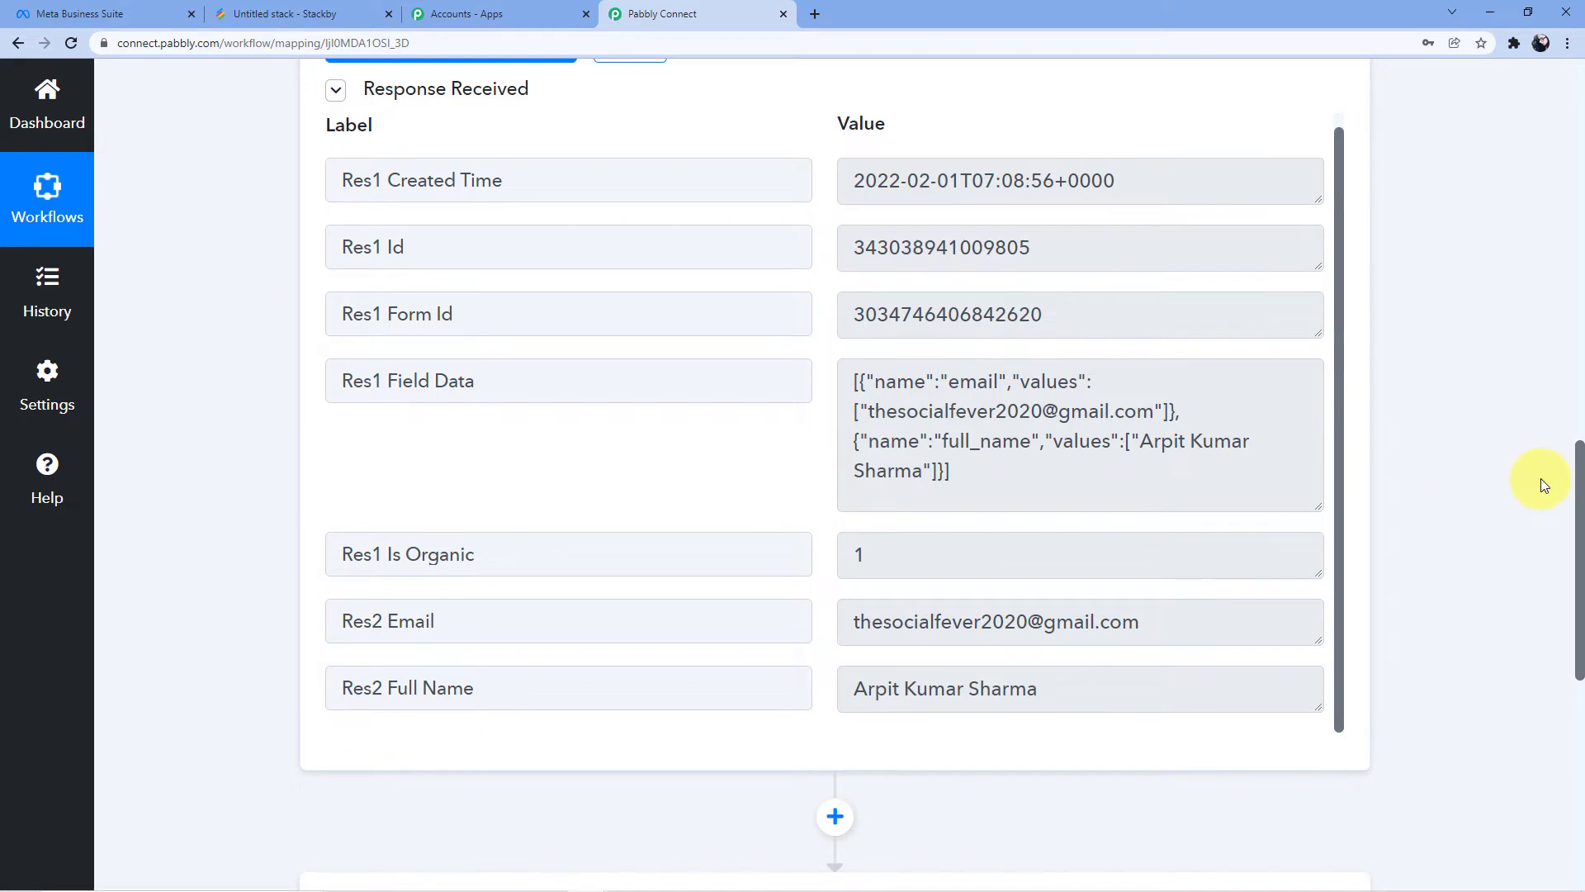
scroll(1572, 496, down, 3)
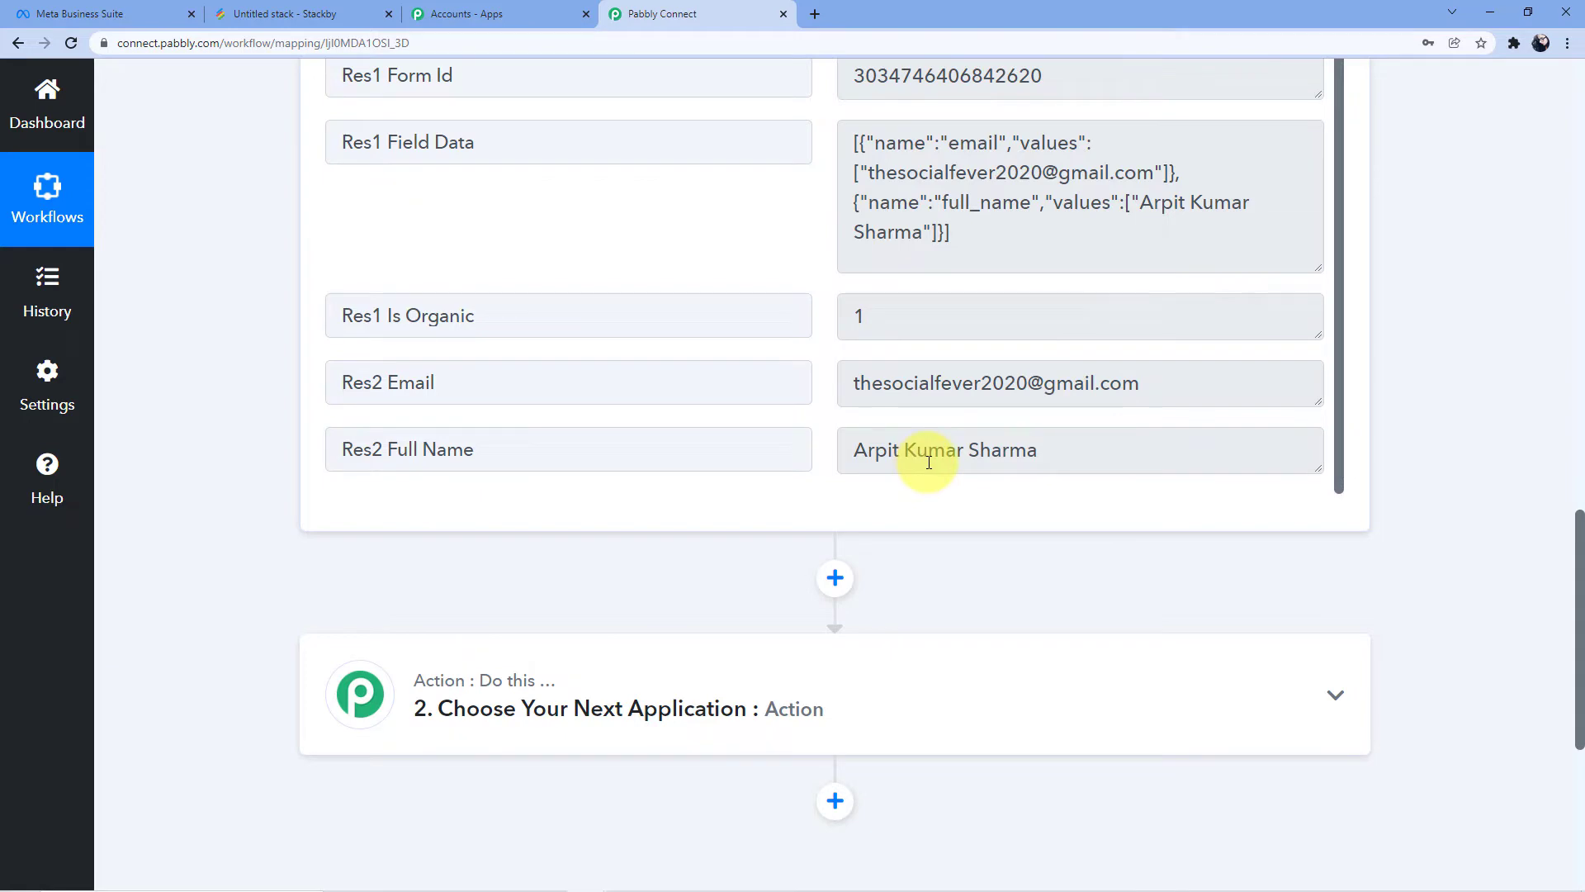
scroll(928, 460, down, 2)
scroll(928, 460, up, 8)
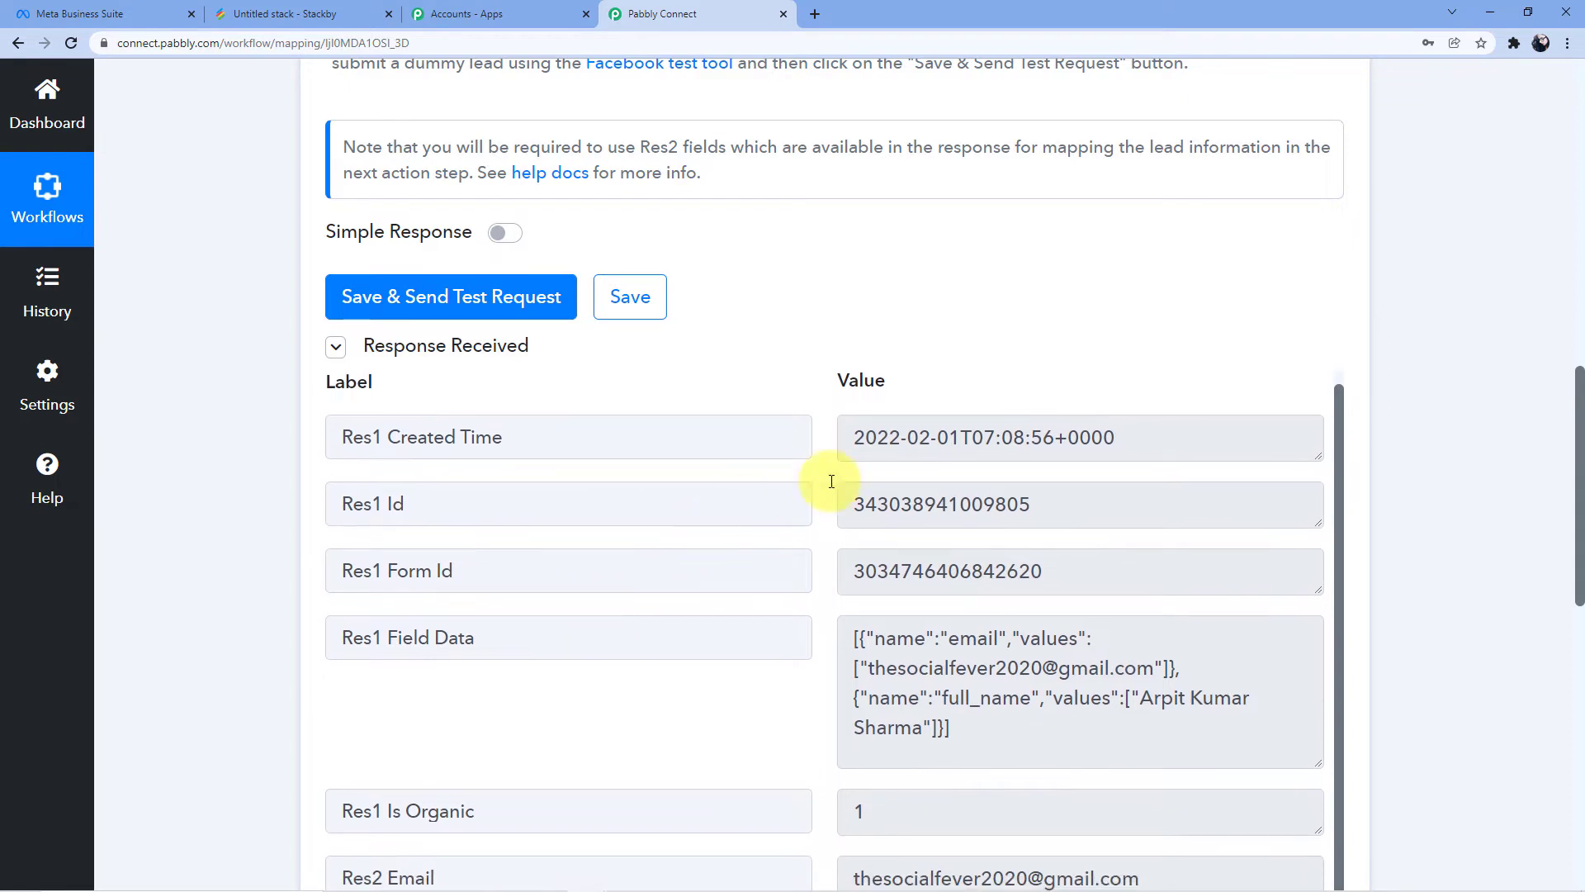
scroll(722, 496, down, 3)
scroll(723, 498, down, 1)
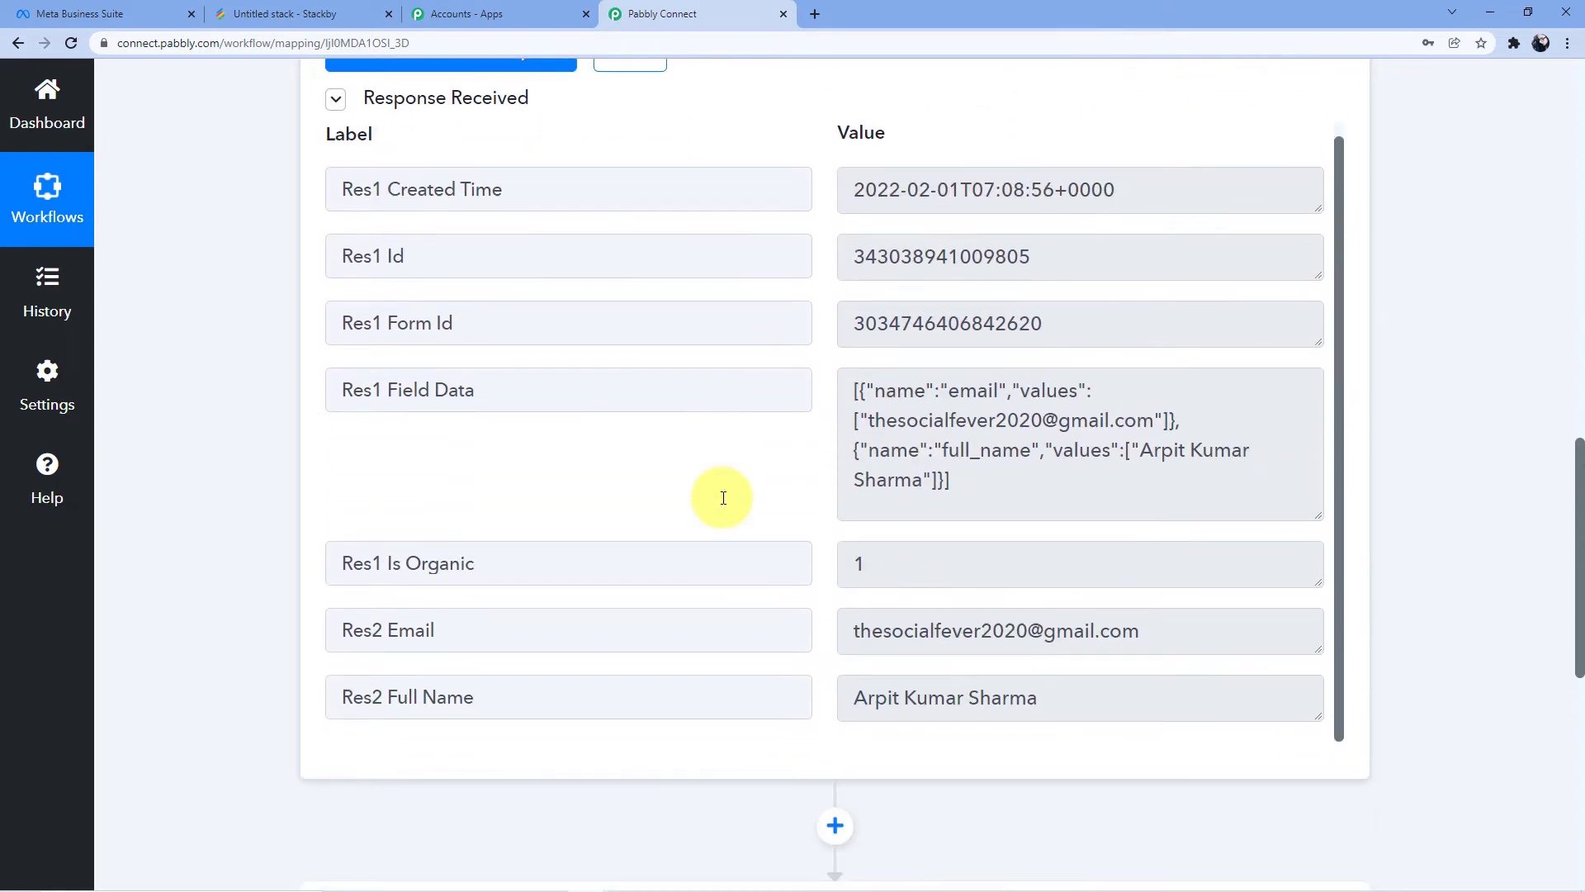
scroll(723, 497, down, 4)
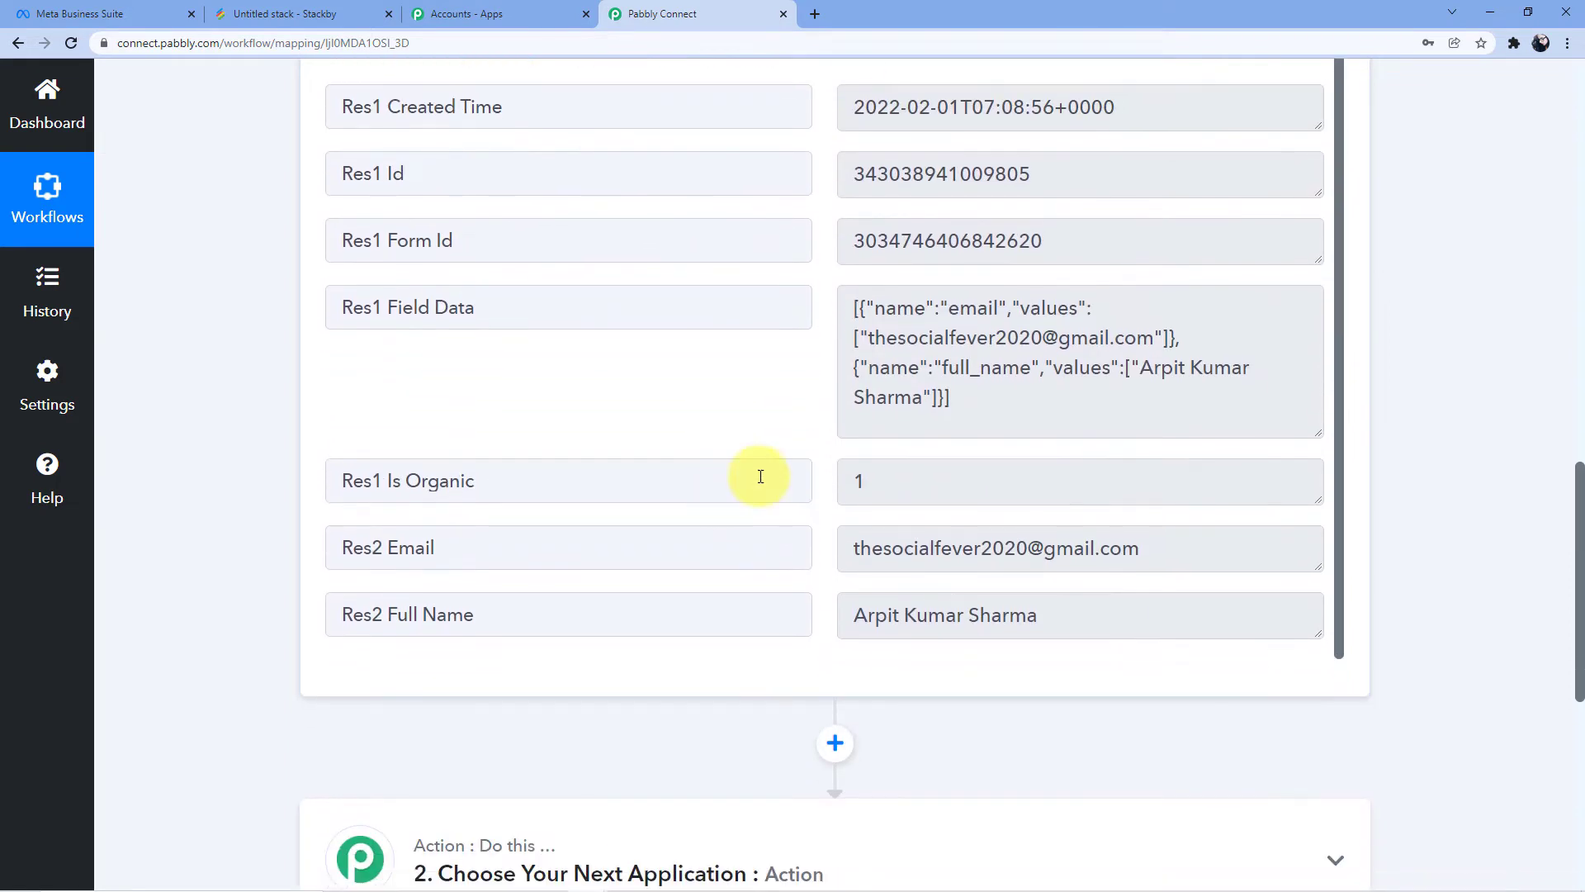
scroll(786, 468, down, 2)
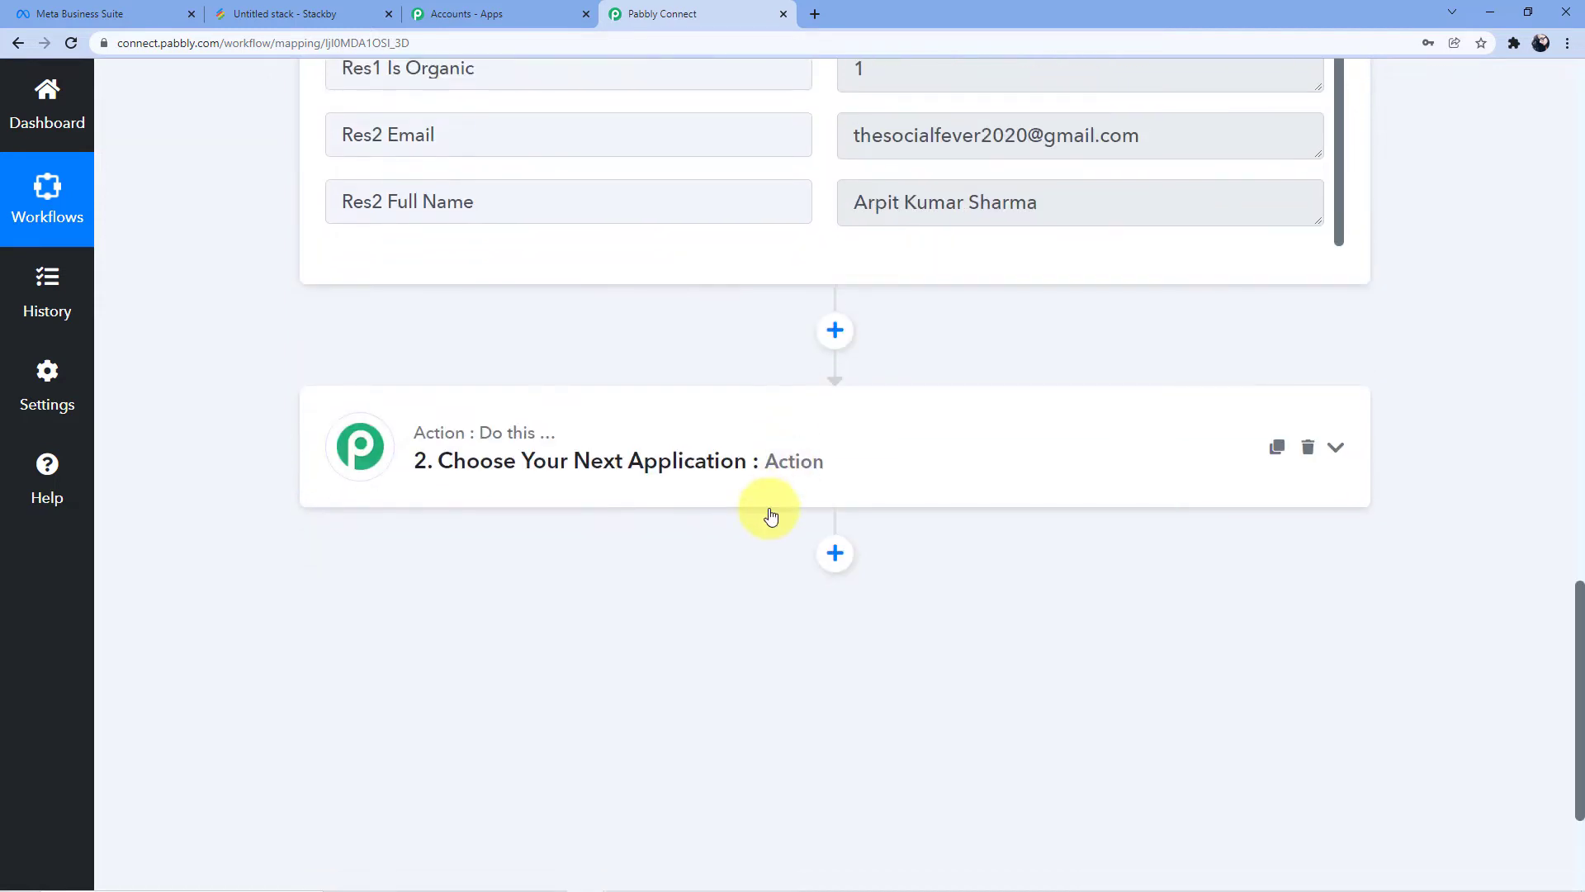
click(728, 462)
Make the action step Stackby with the Create a Row event, then view the Untitled stack in Stackby
click(573, 594)
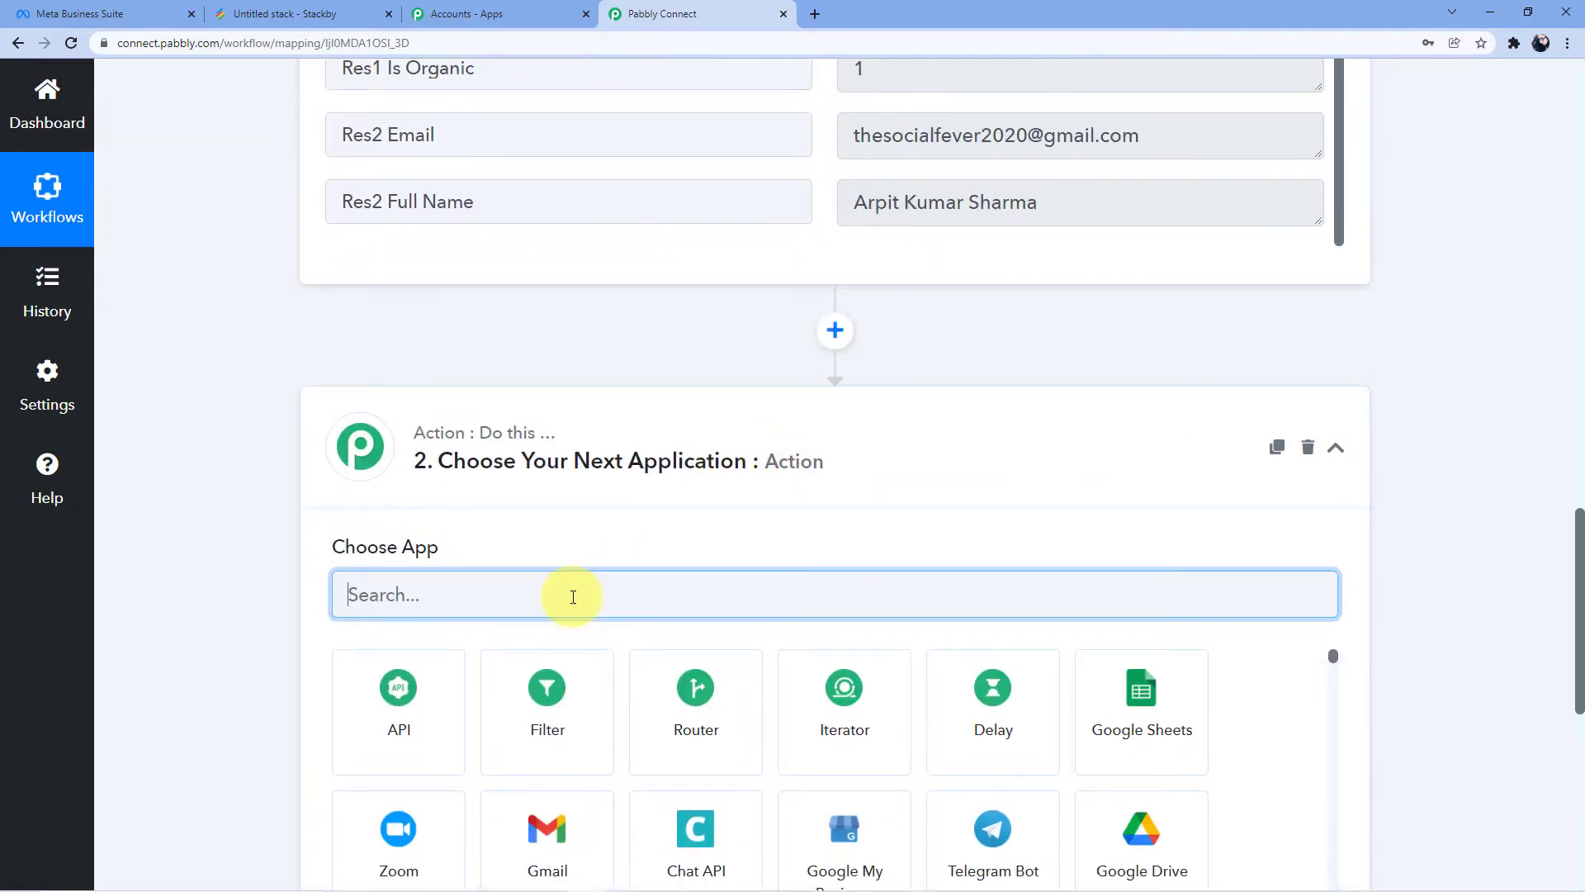
text(Stack)
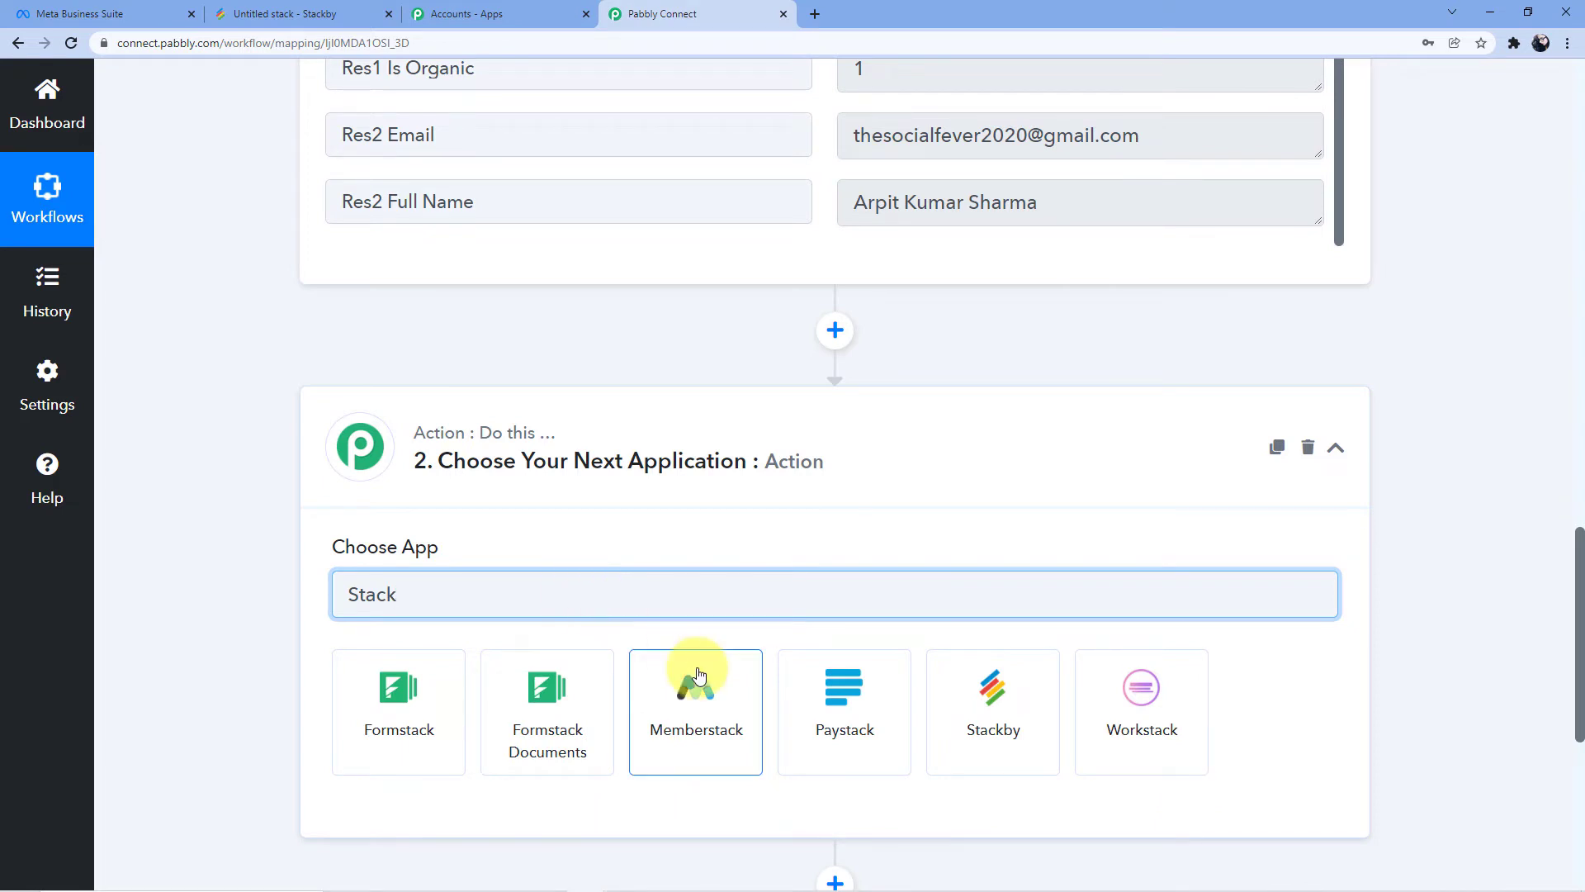
click(999, 710)
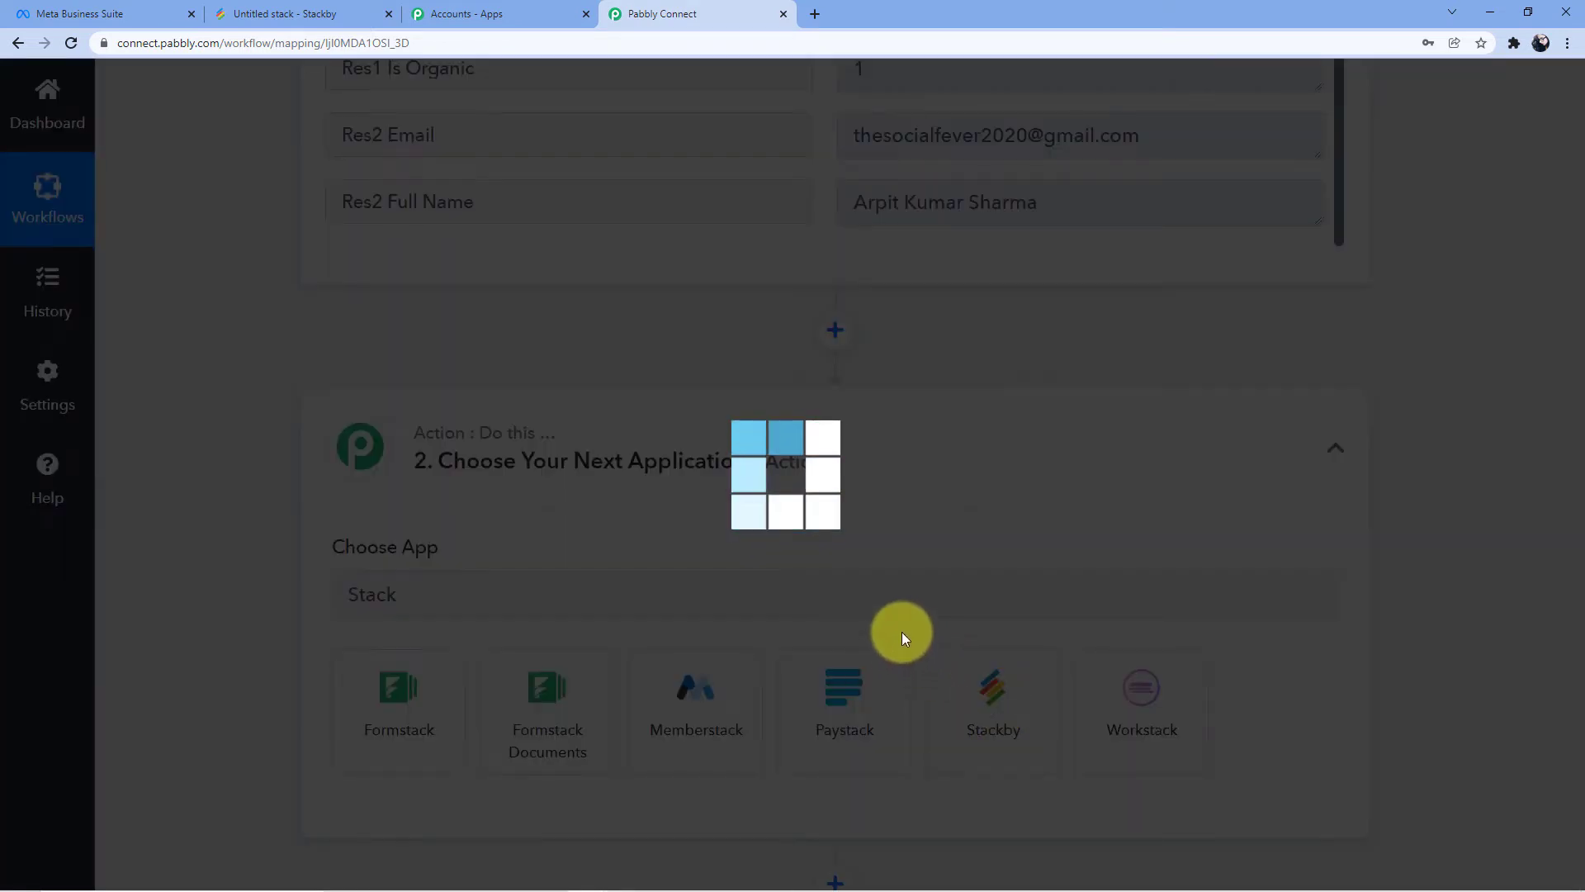
scroll(633, 598, down, 2)
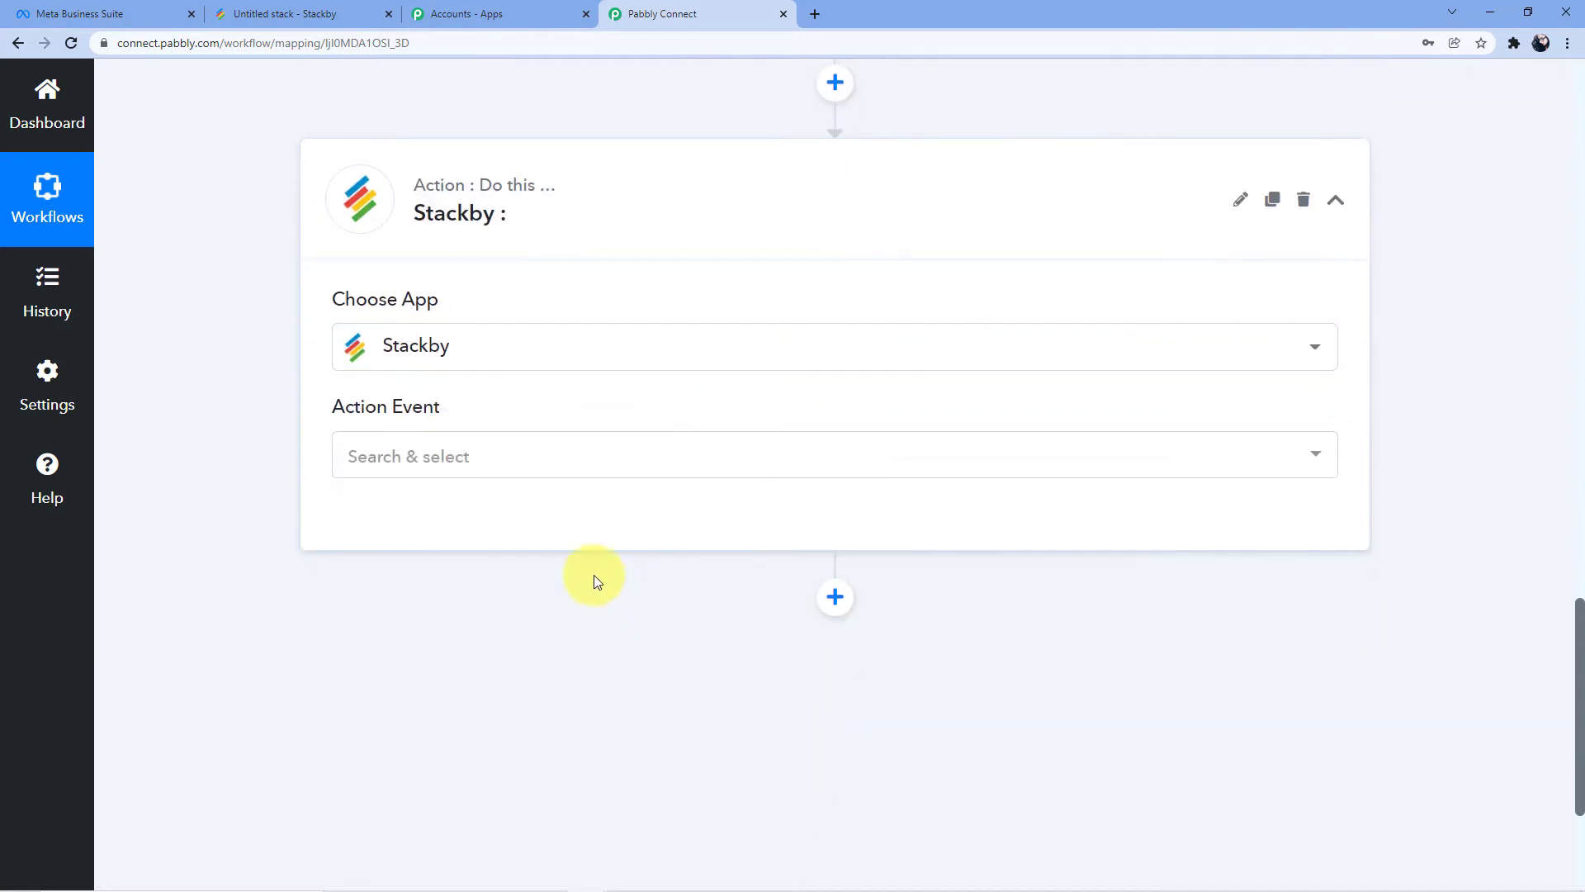
click(453, 459)
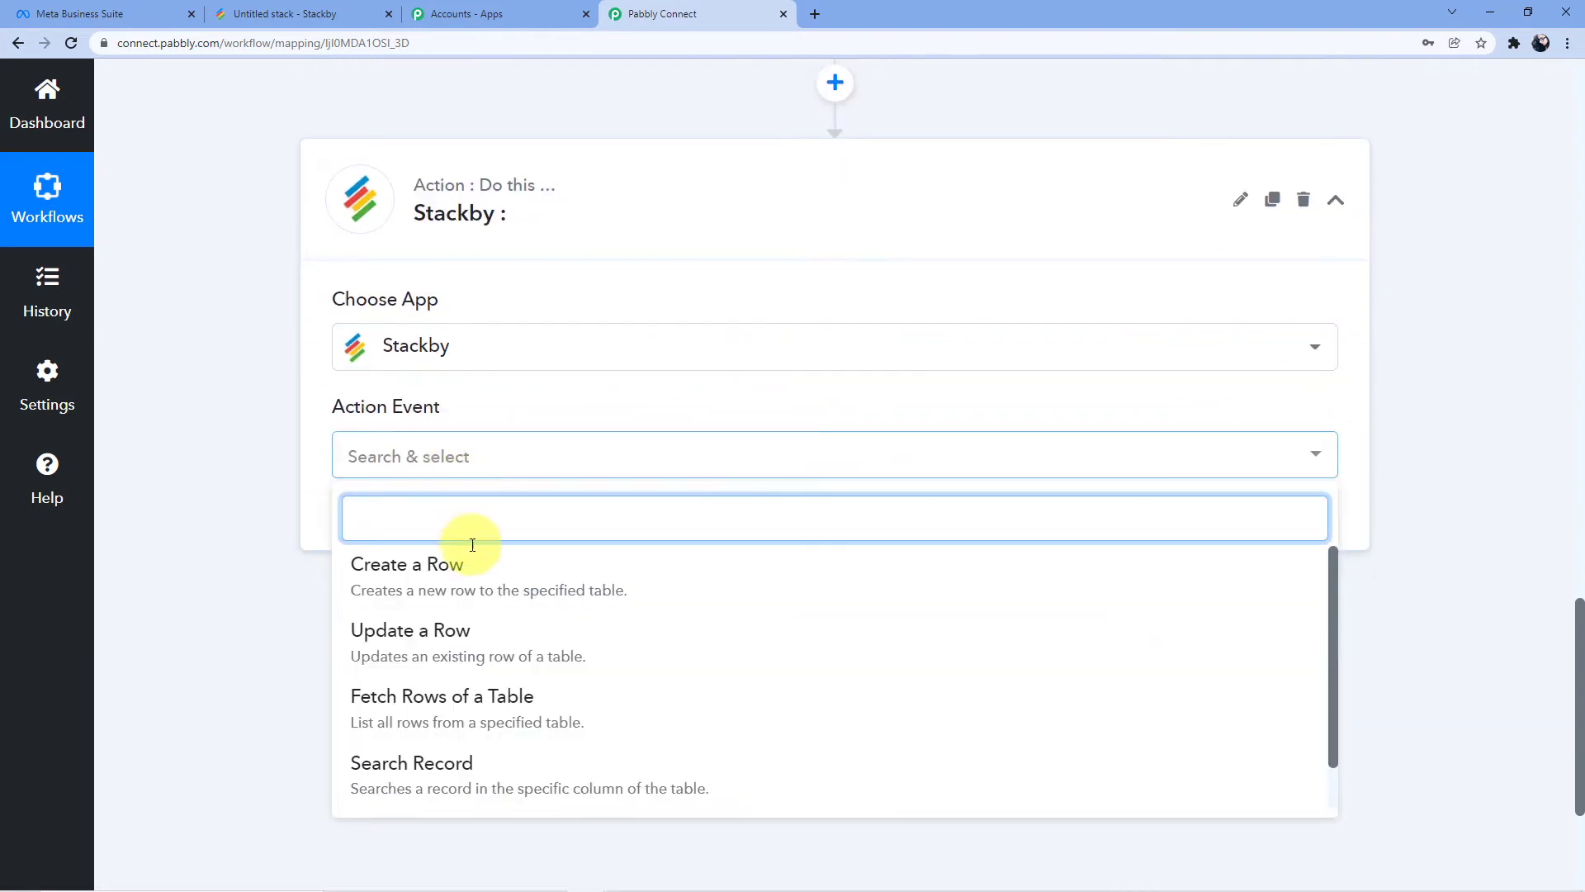
click(478, 587)
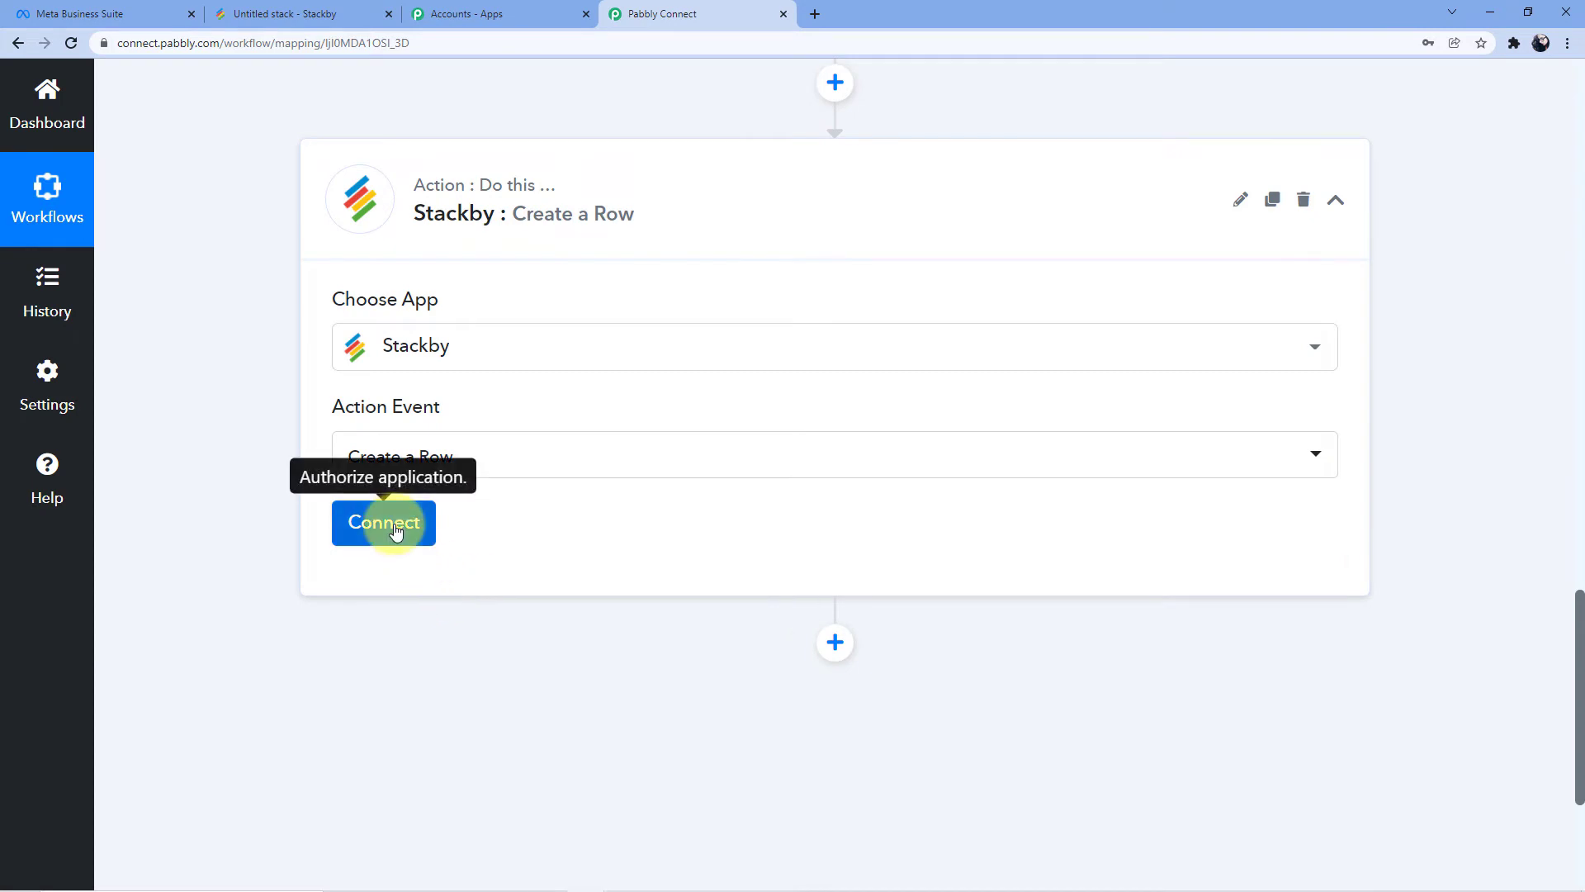
click(325, 15)
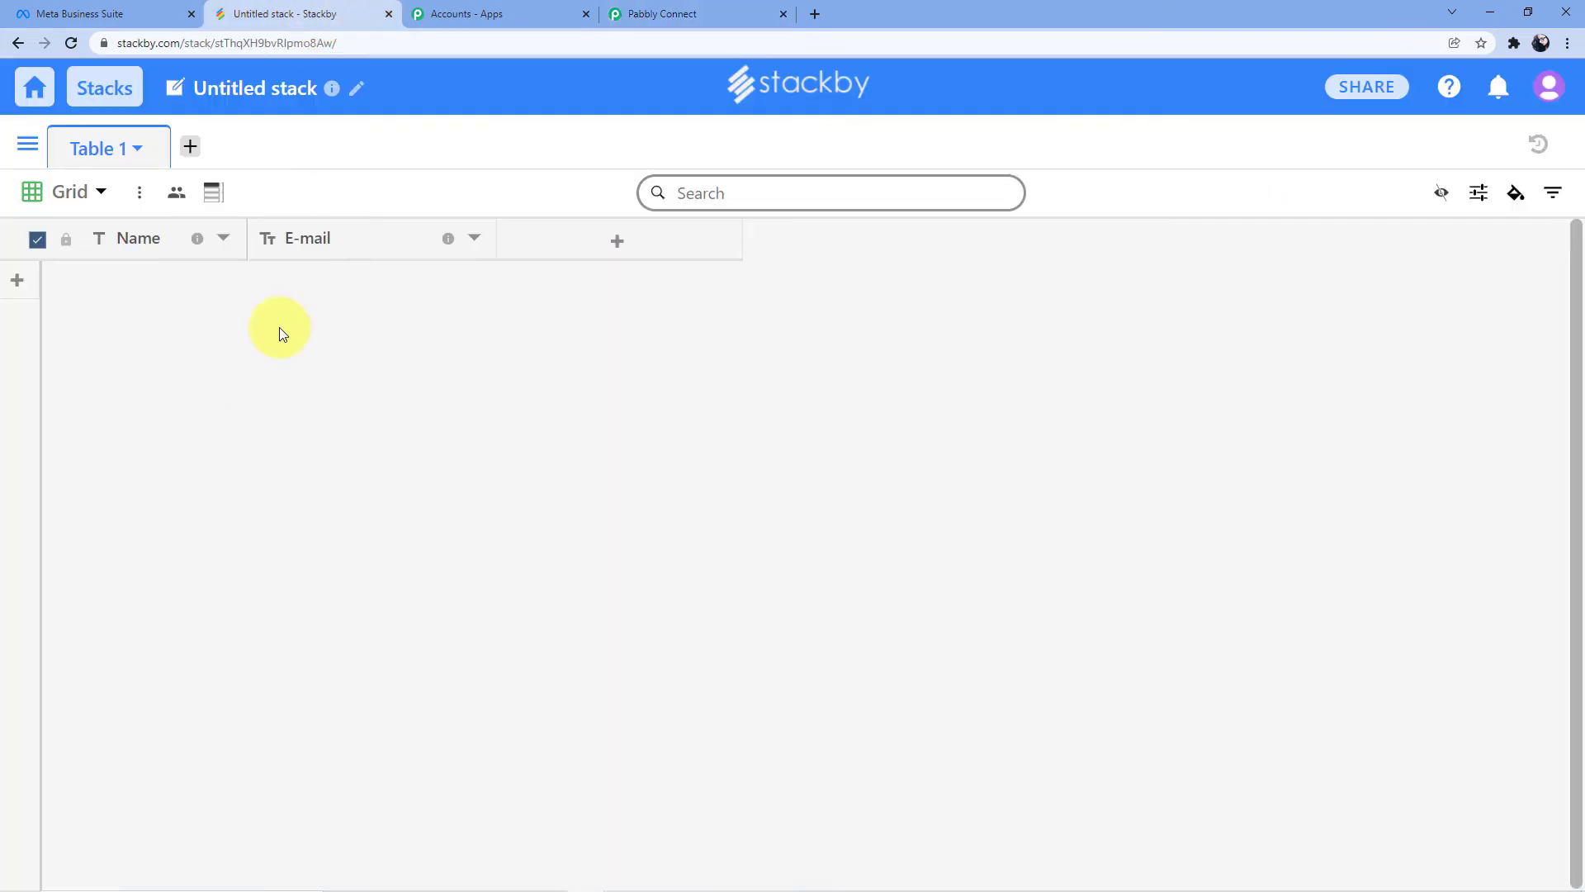
Open the Untitled stack in the Facebook Lead Ads workspace from the Stackby dashboard
click(16, 43)
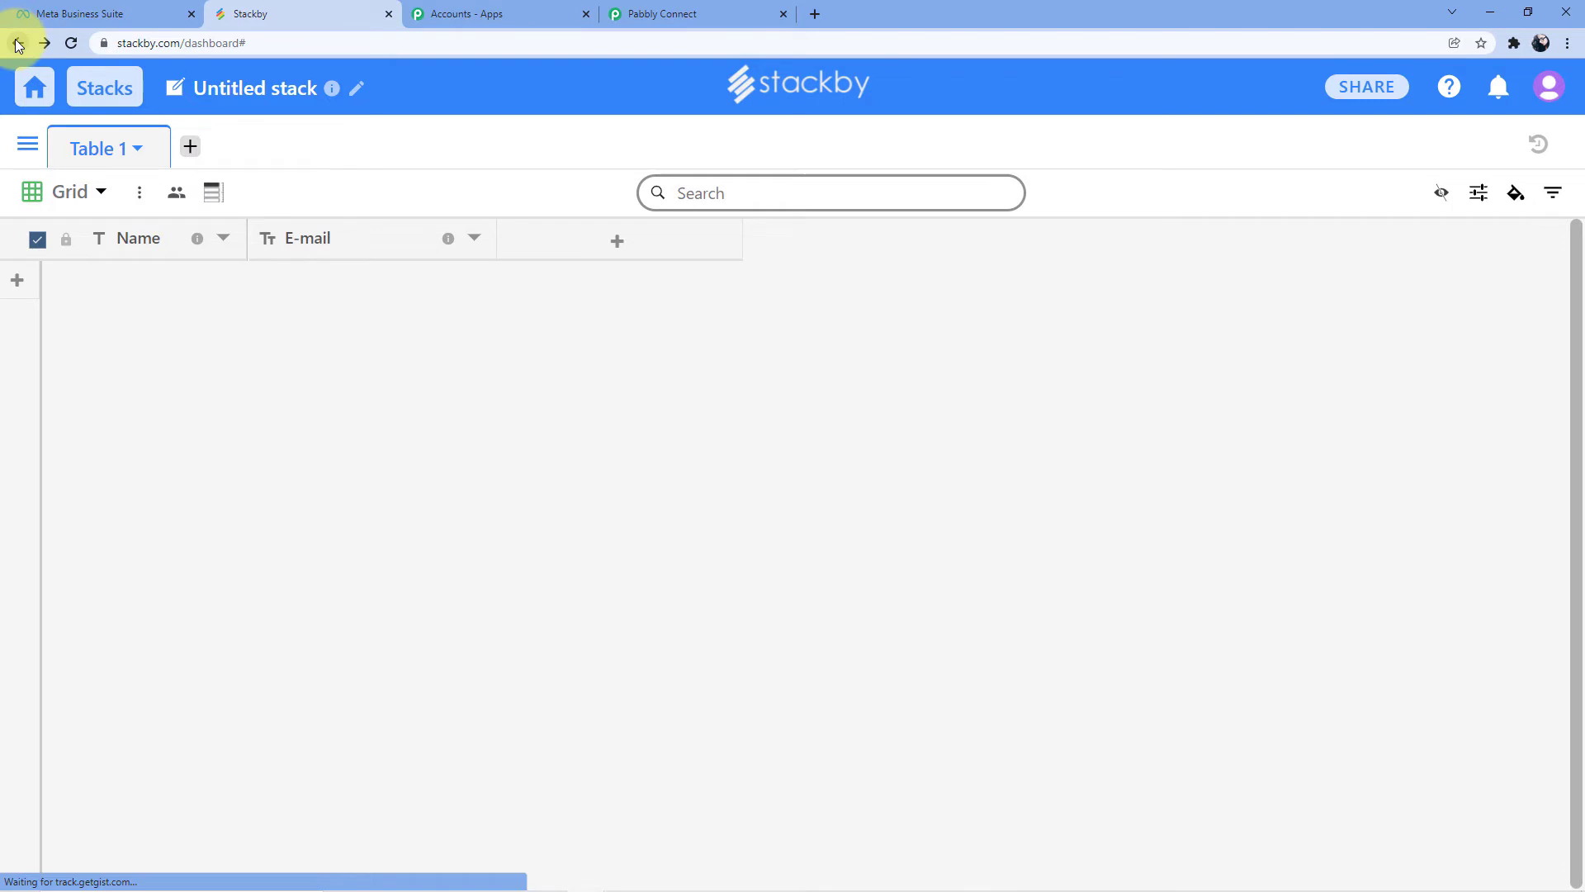
scroll(380, 387, down, 8)
scroll(379, 388, up, 9)
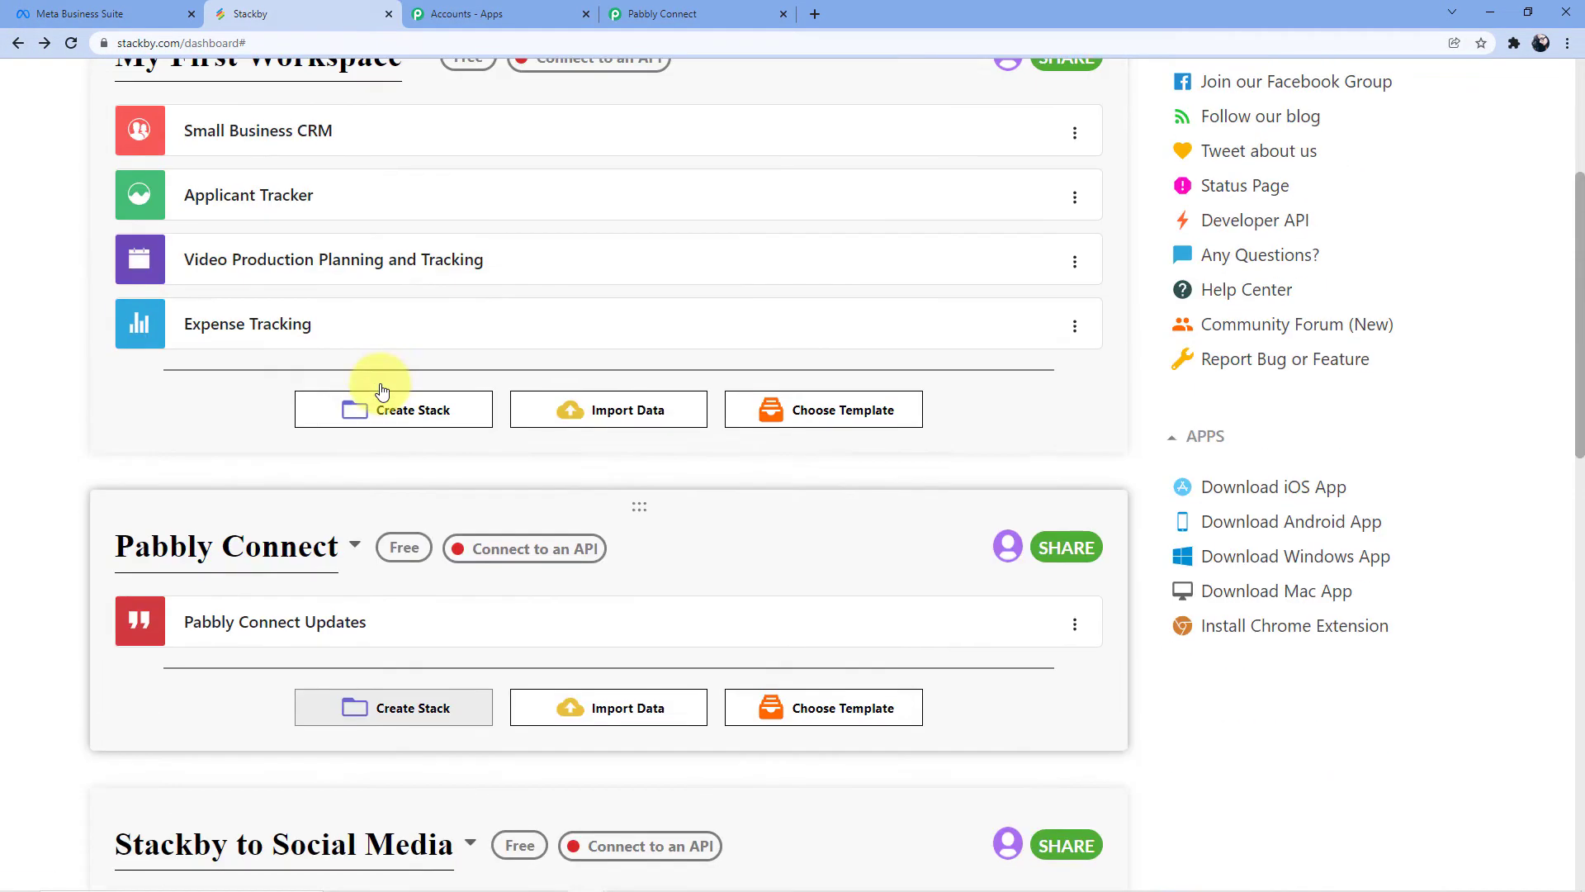
scroll(380, 388, down, 10)
scroll(382, 391, down, 9)
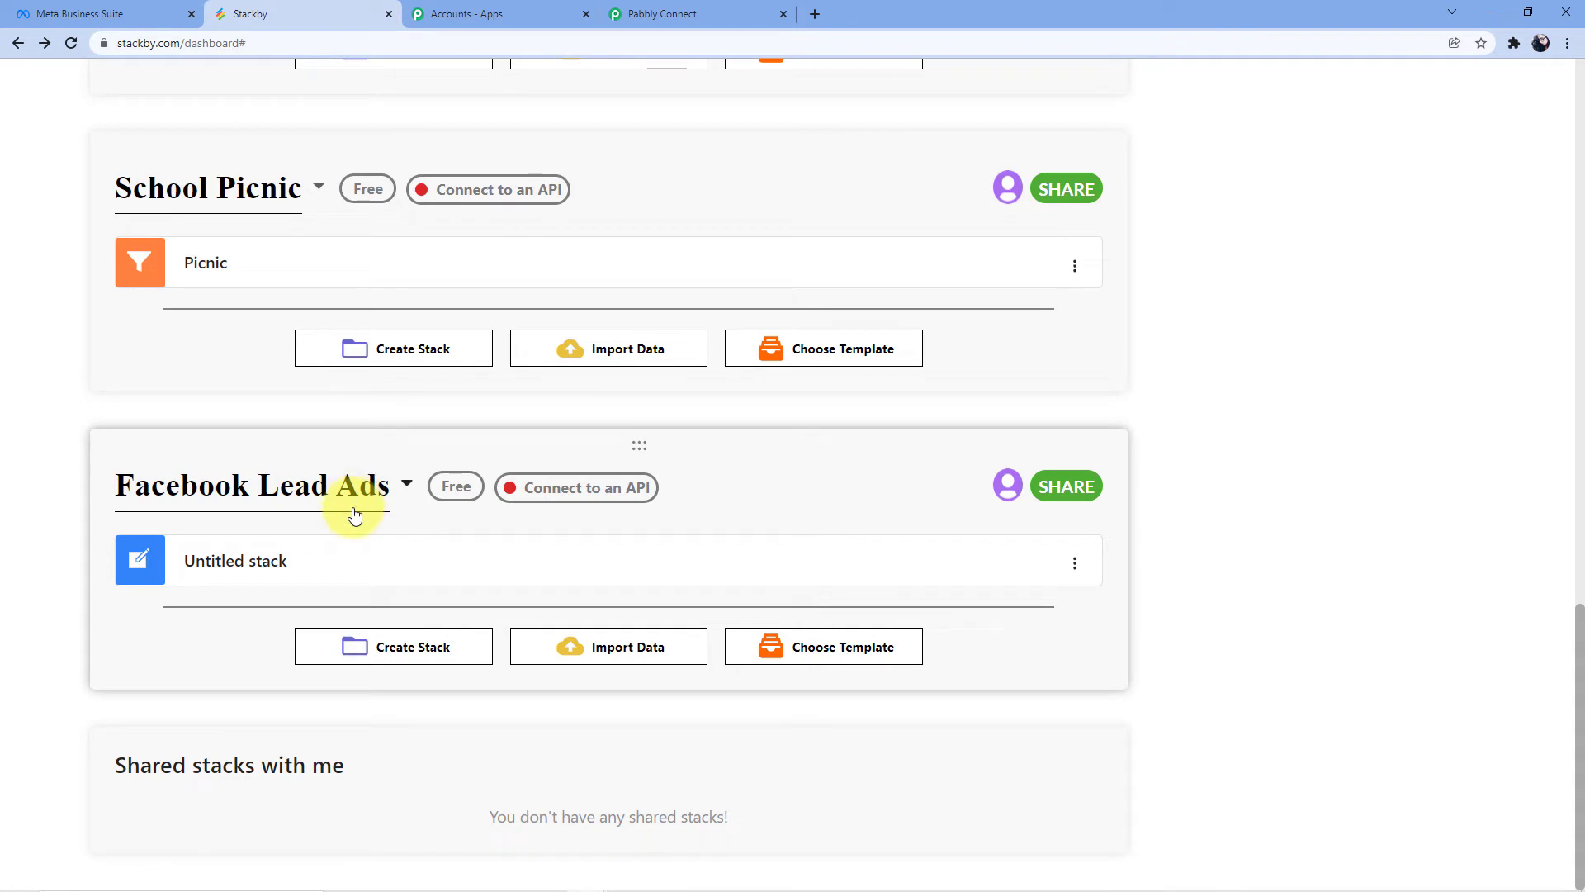
click(241, 575)
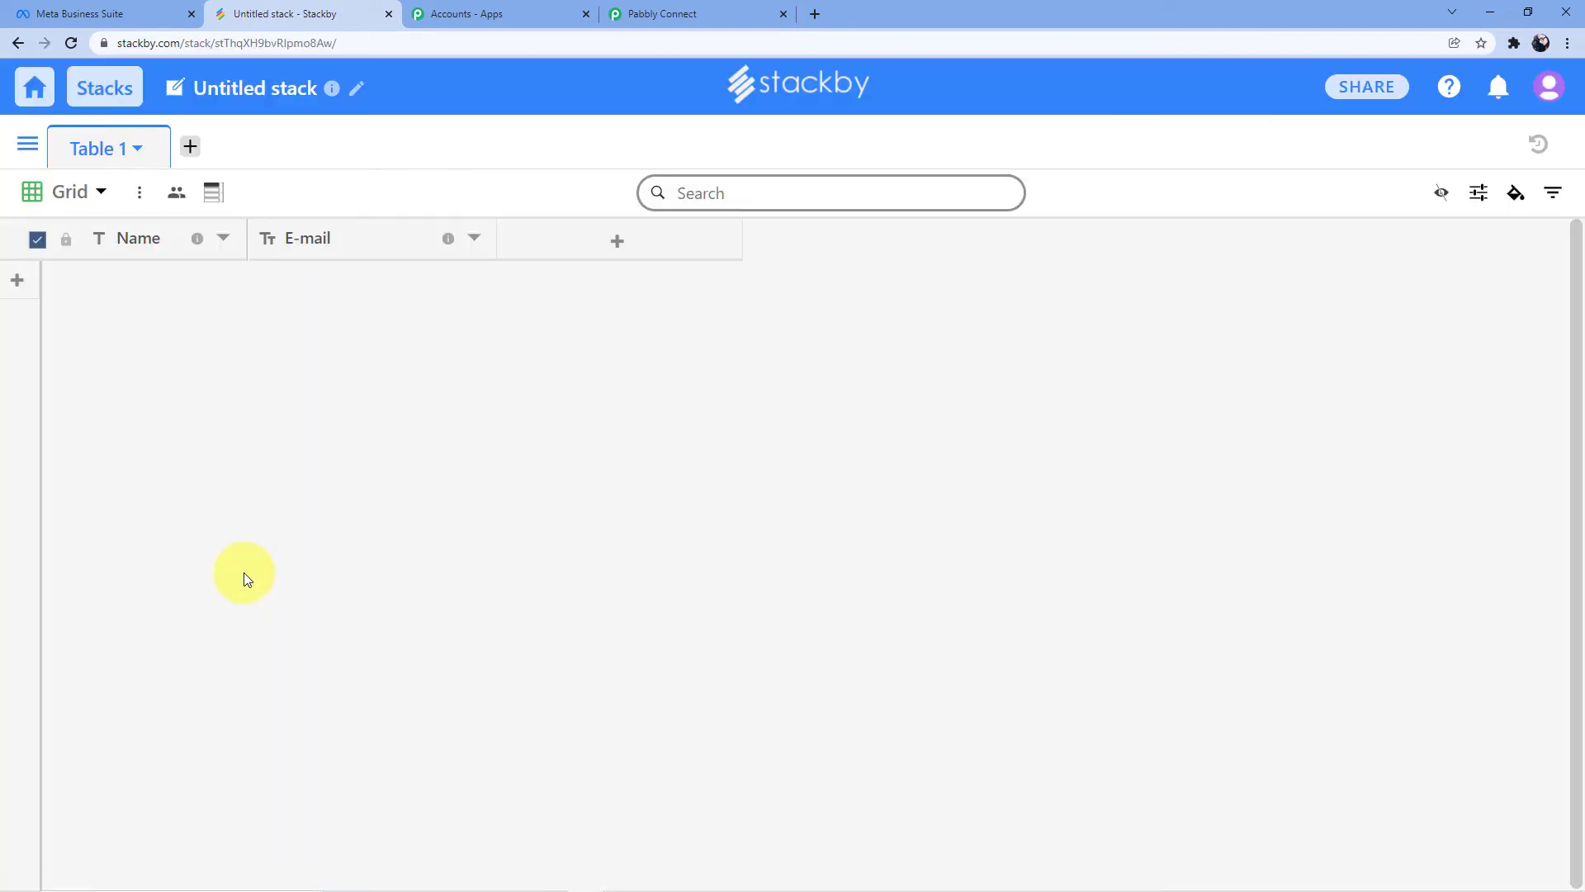
Rename the stack to 'Facebook Lead Ads' and save it
click(356, 88)
triple_click(602, 339)
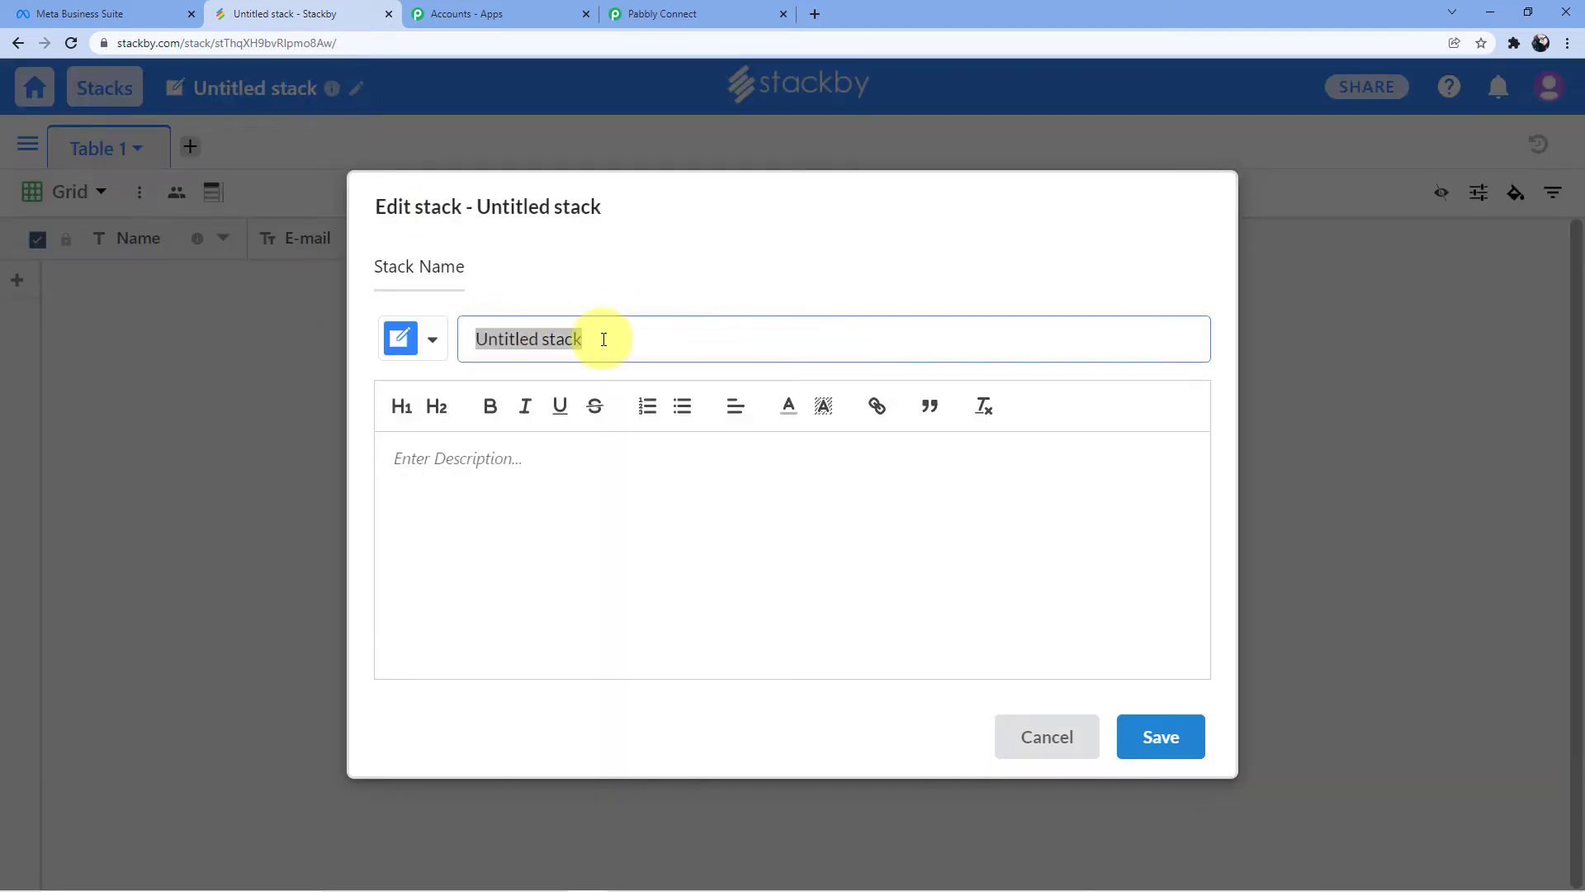
key(BackSpace)
text(Face)
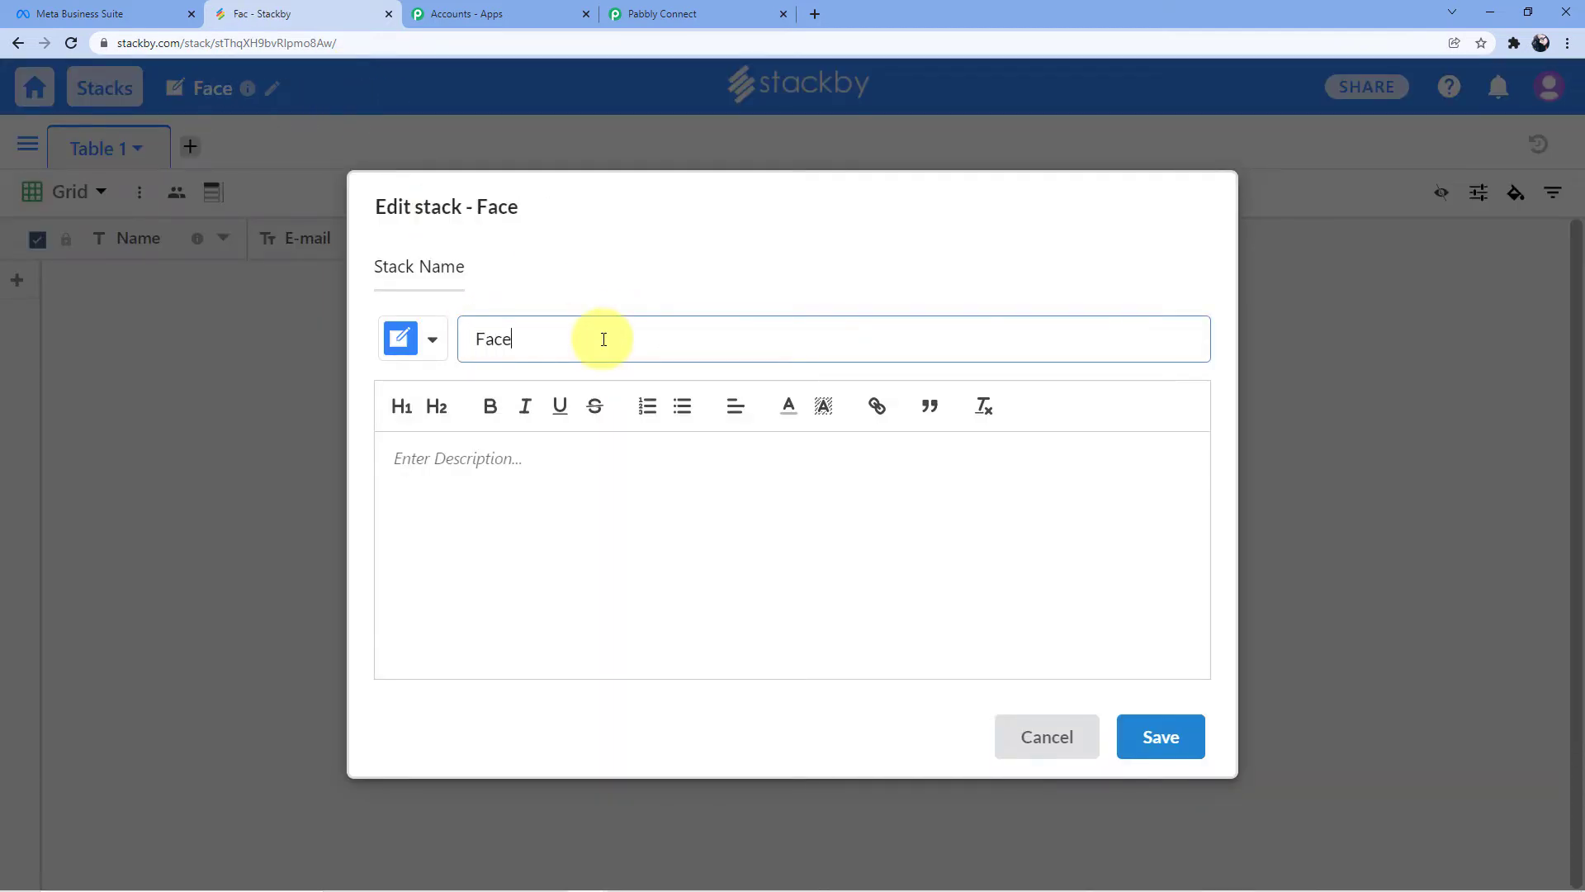
text(book Lead Ads)
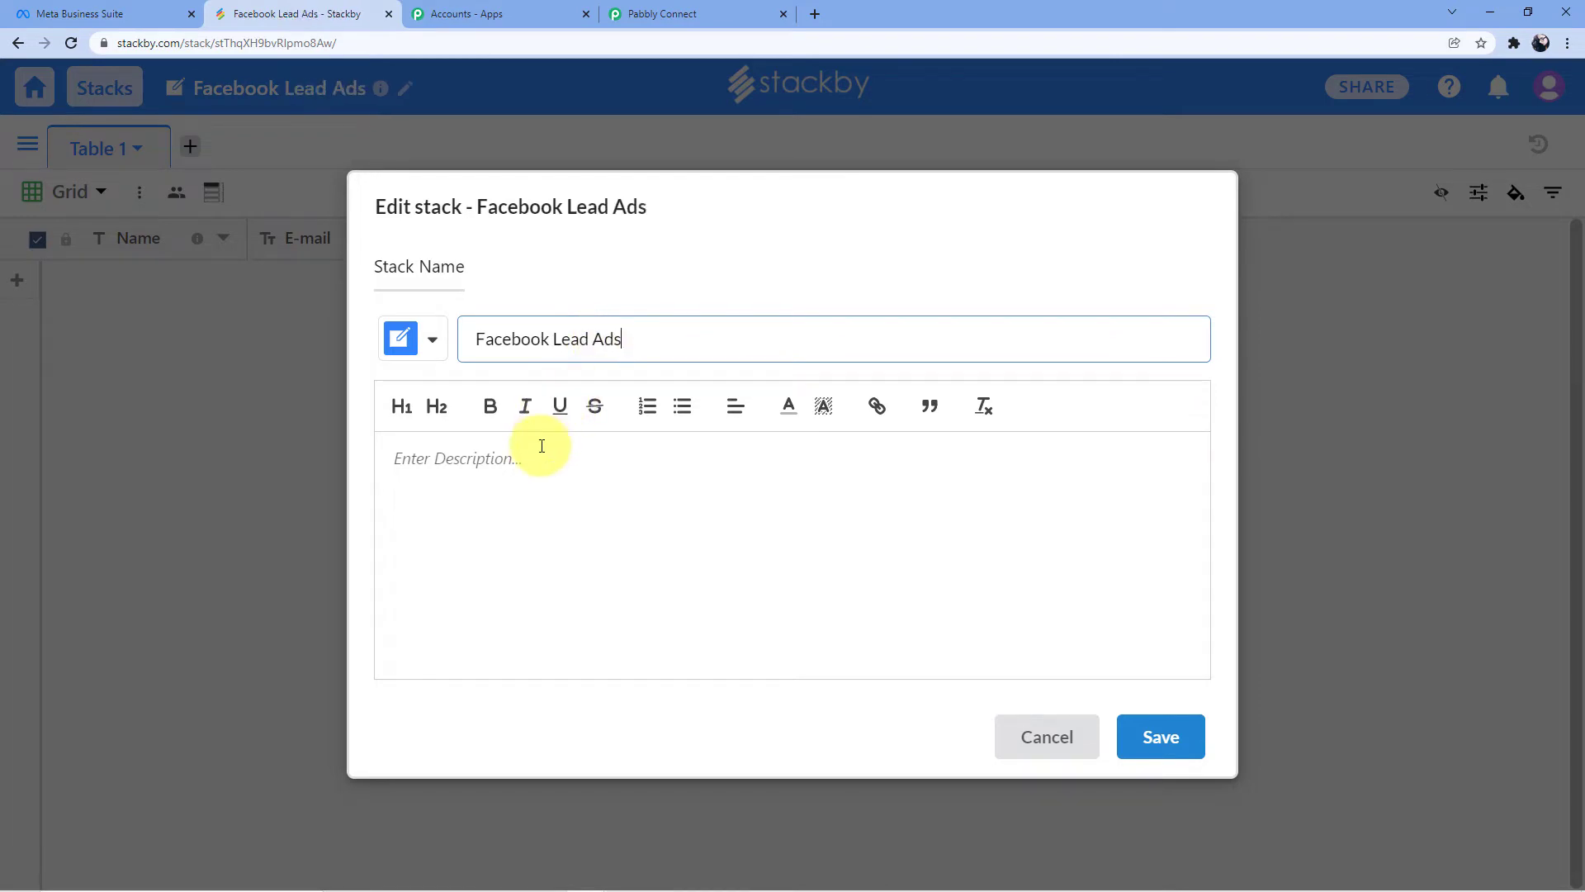
click(541, 442)
click(1176, 737)
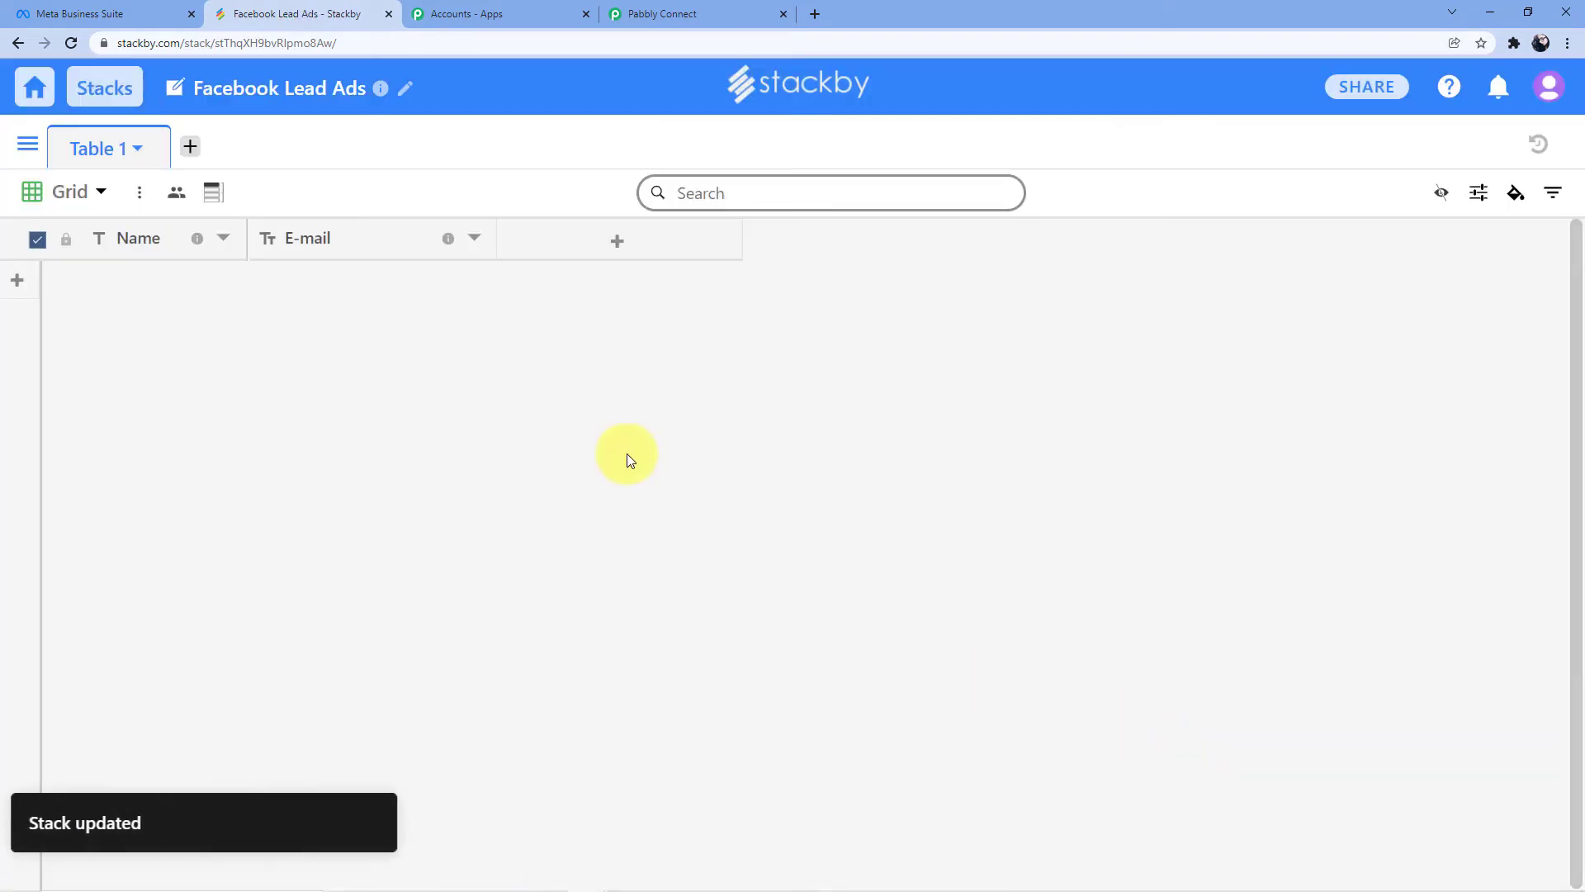
click(124, 163)
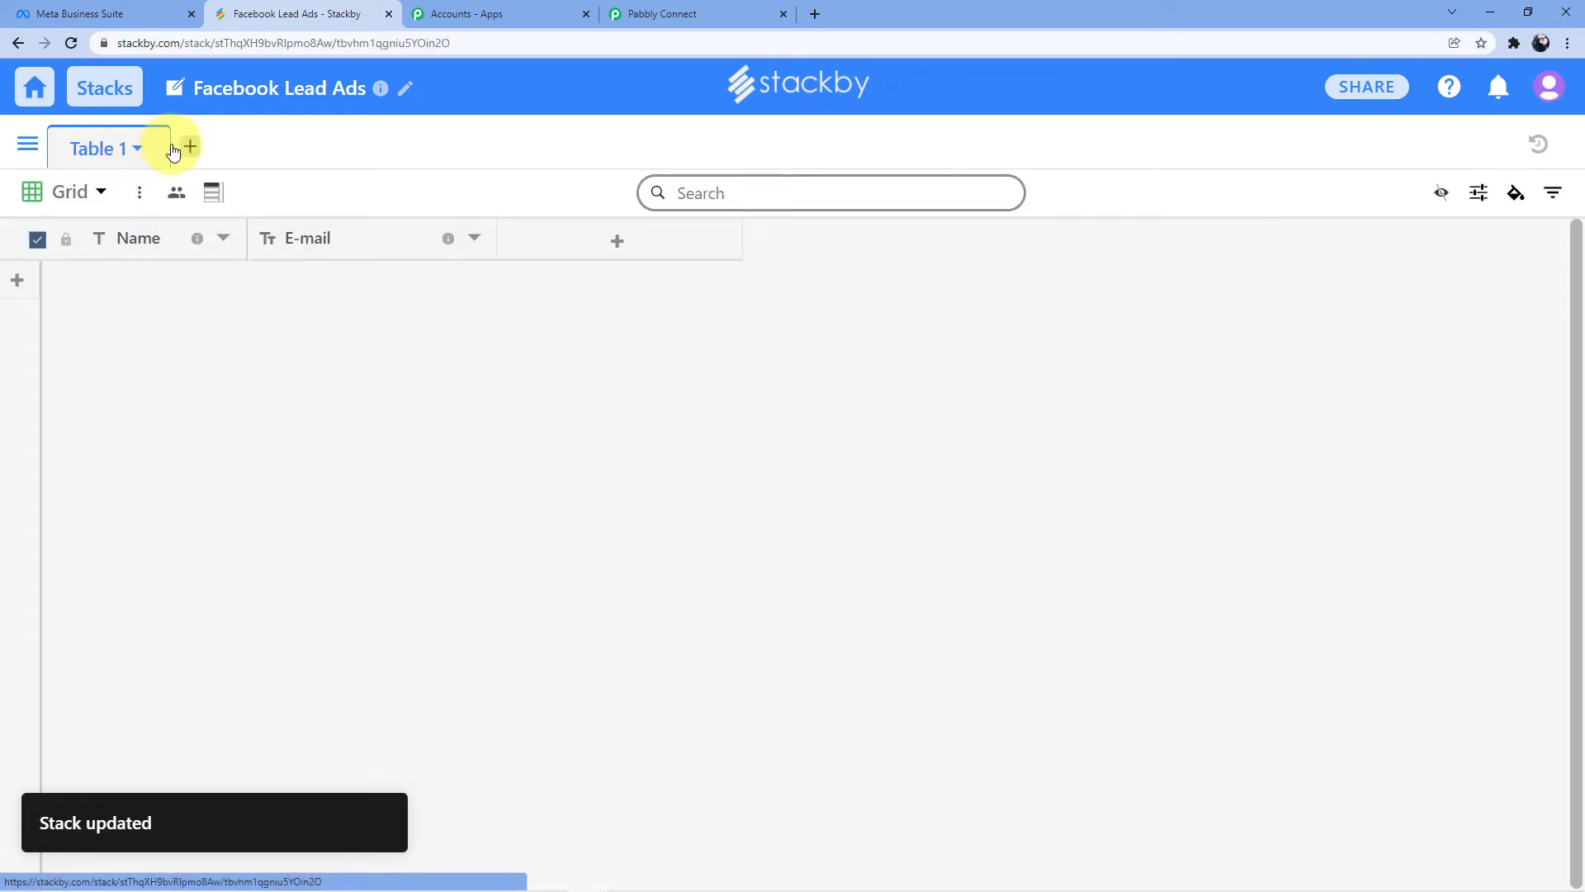
Rename Table 1 to 'Facebook Leads Data', then start connecting a Stackby account in Pabbly Connect
click(139, 149)
click(234, 211)
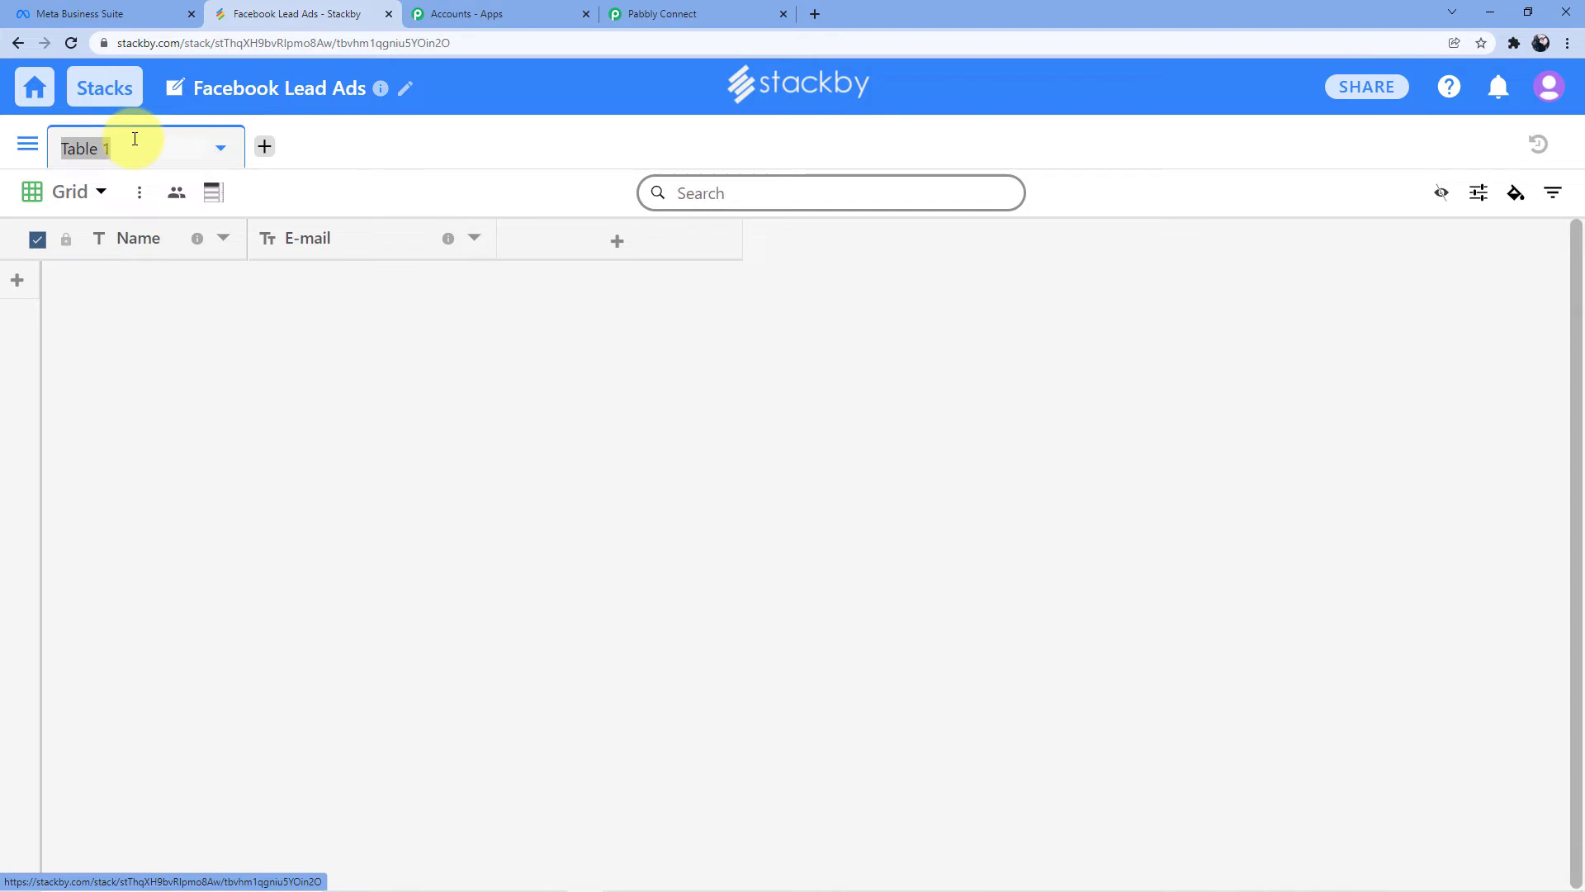
key(BackSpace)
text(Facebook Lea)
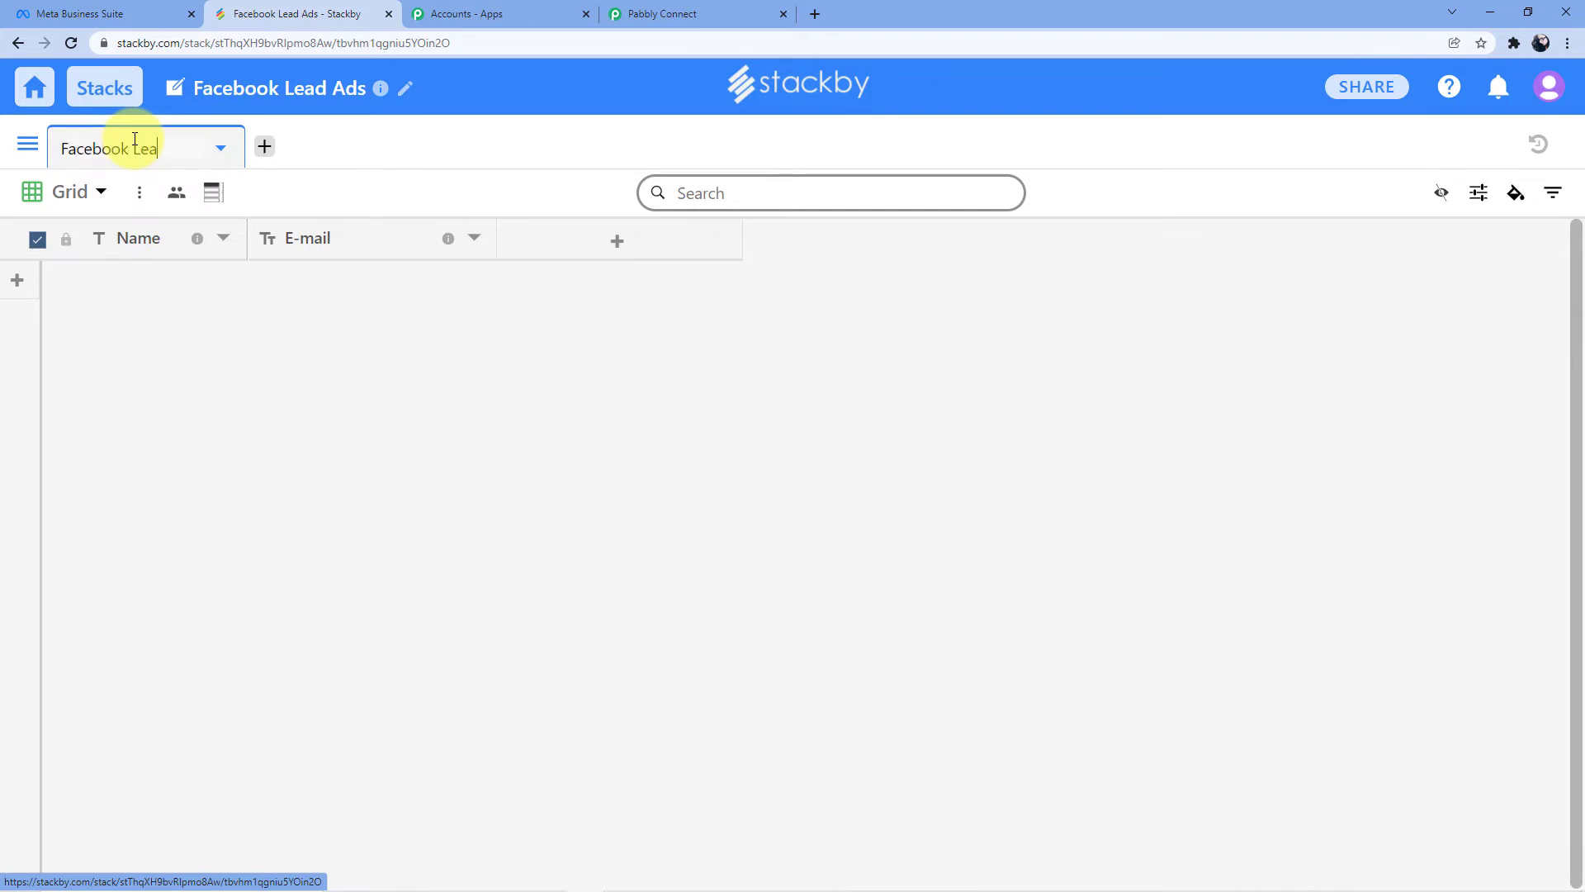
text(ds Data)
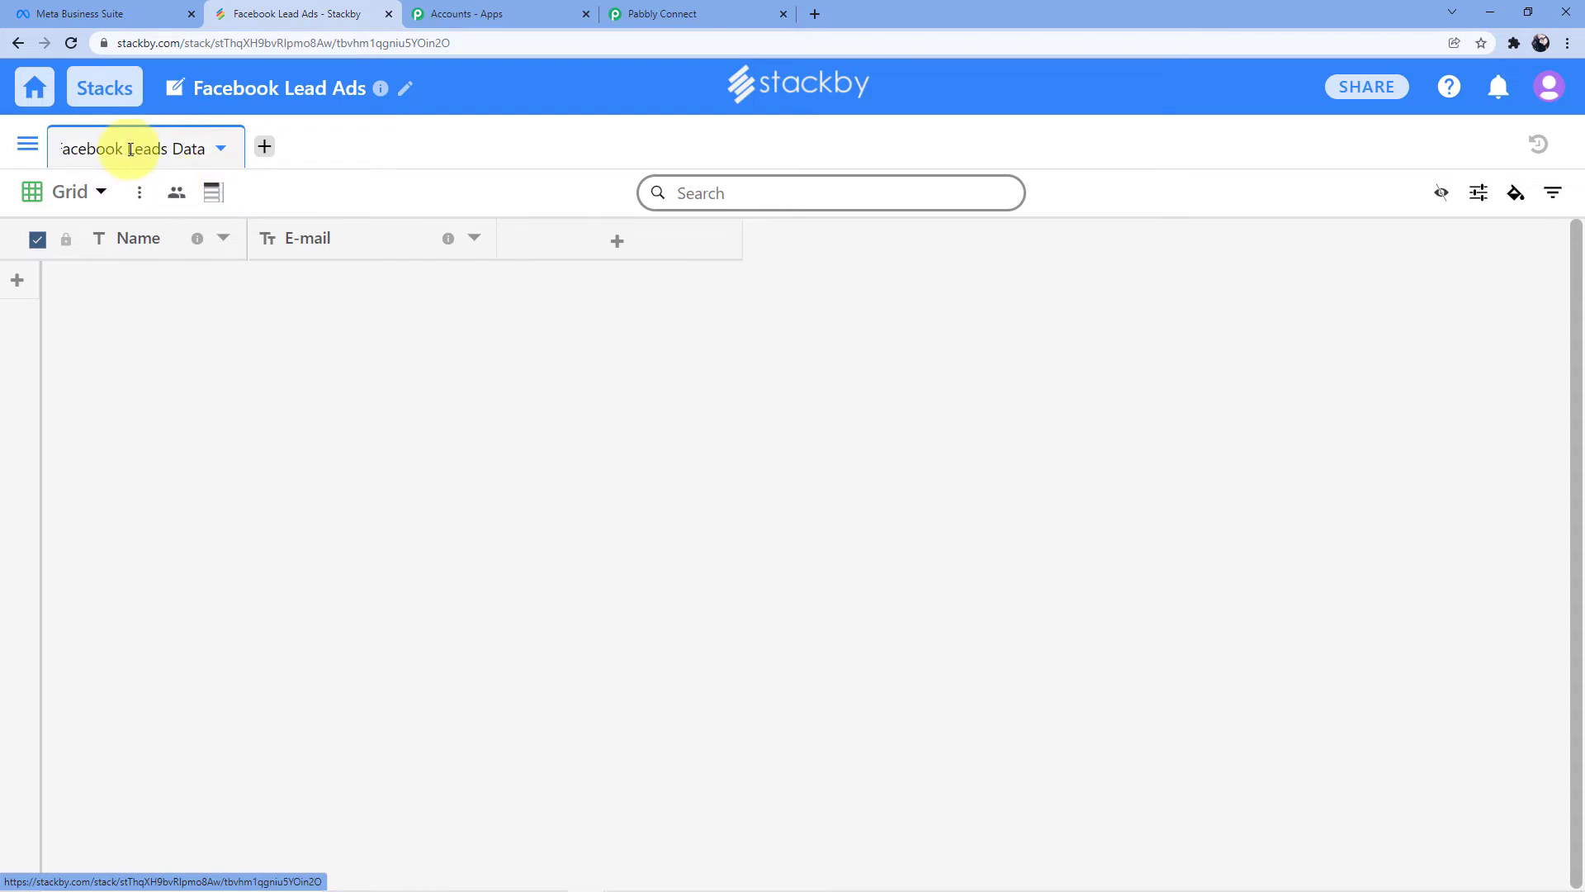
click(183, 286)
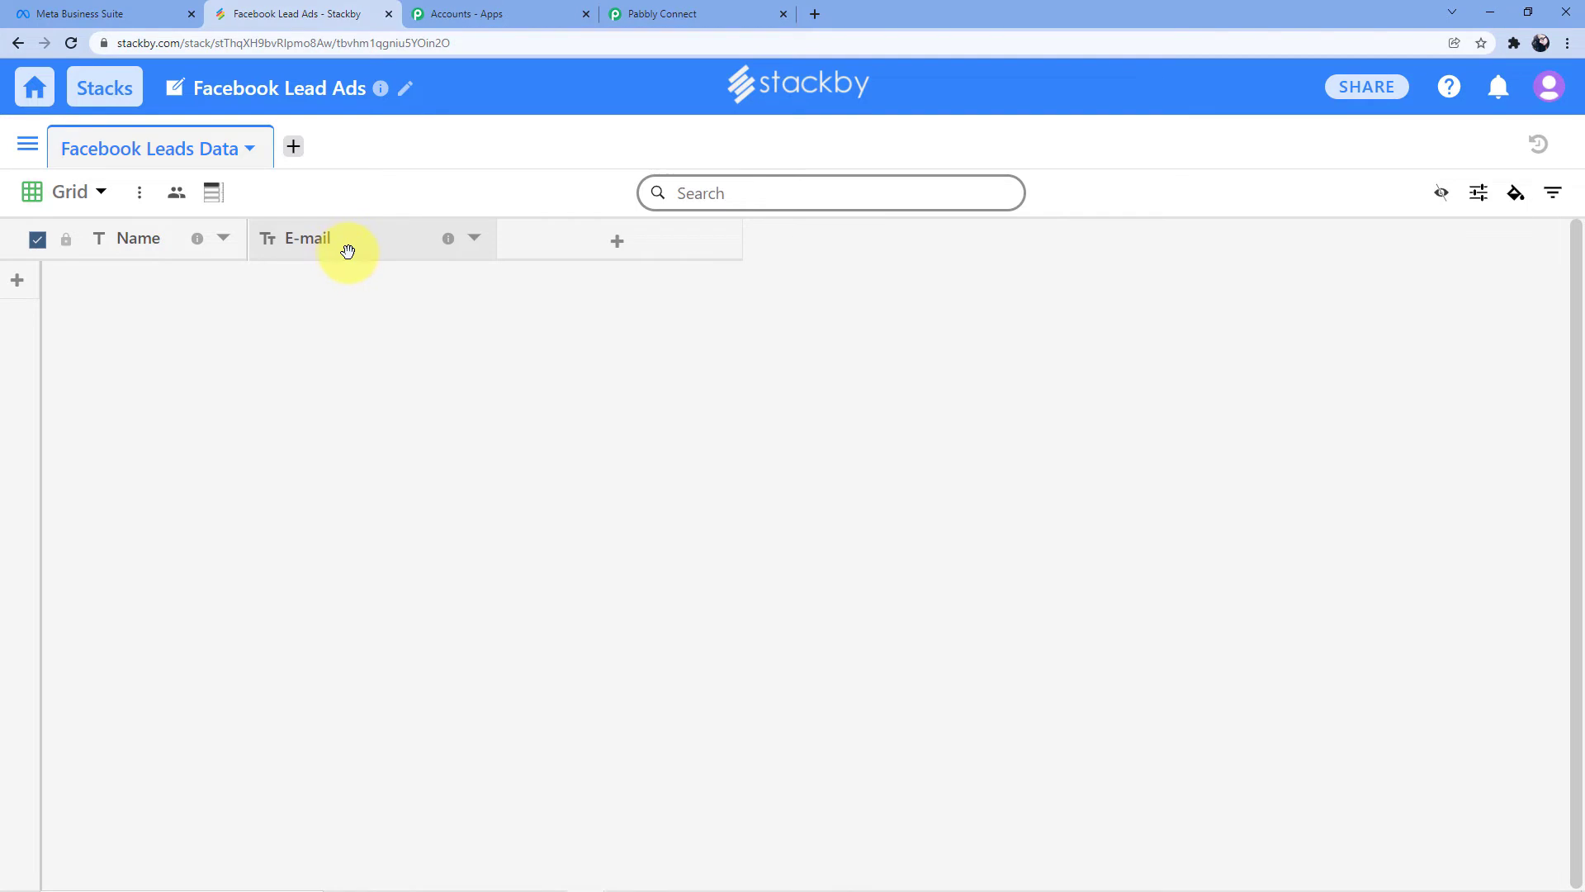
click(690, 13)
click(411, 540)
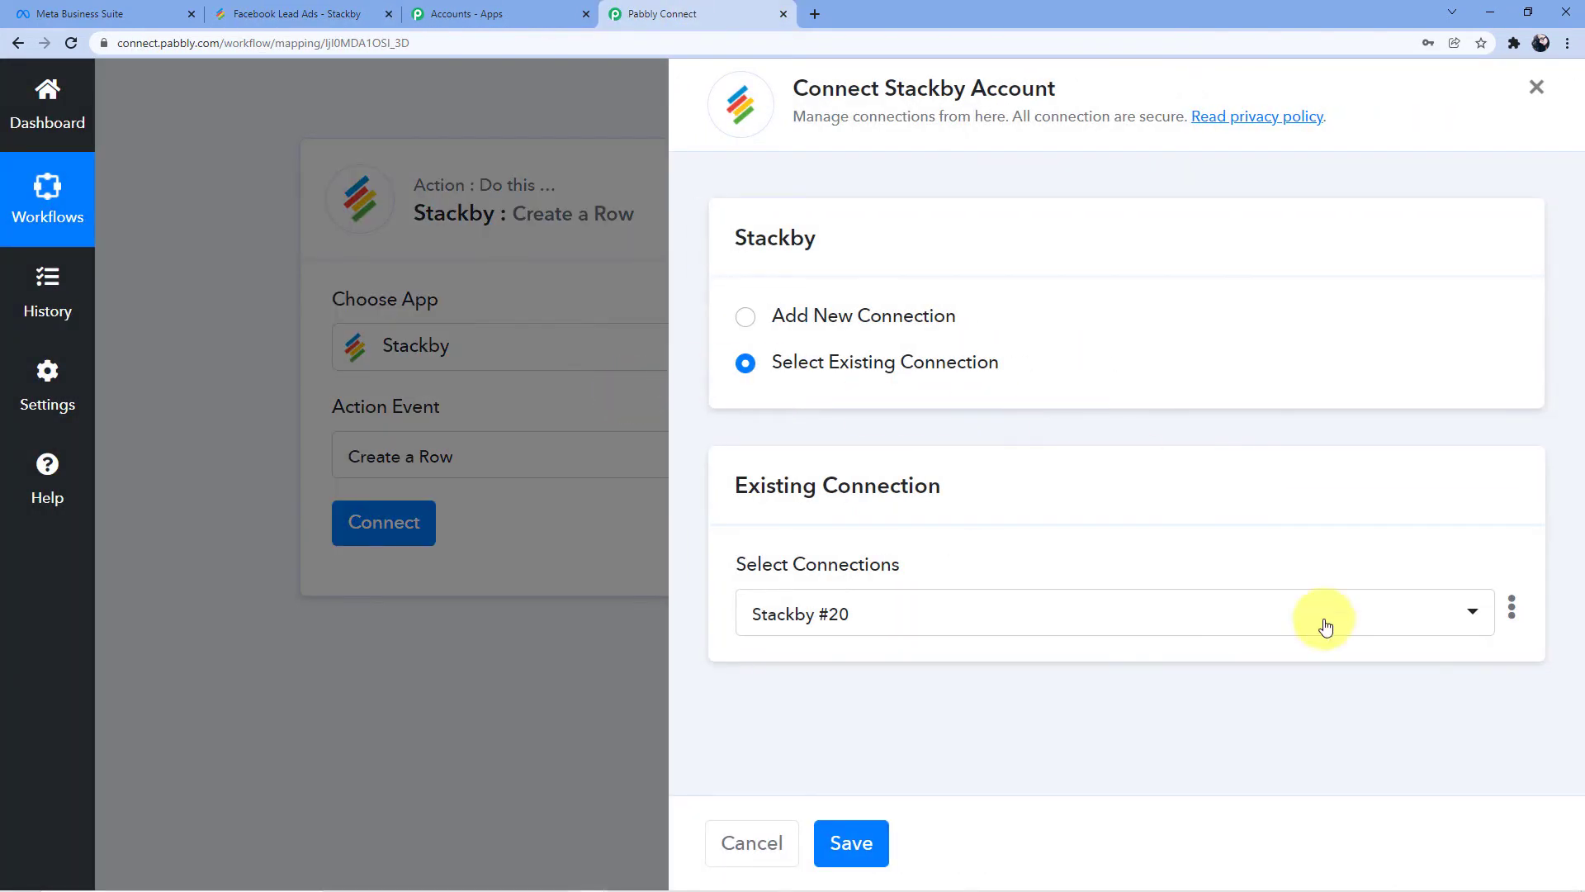
Delete the existing Stackby #20 connection, confirming despite it being in use
click(1512, 608)
click(1399, 689)
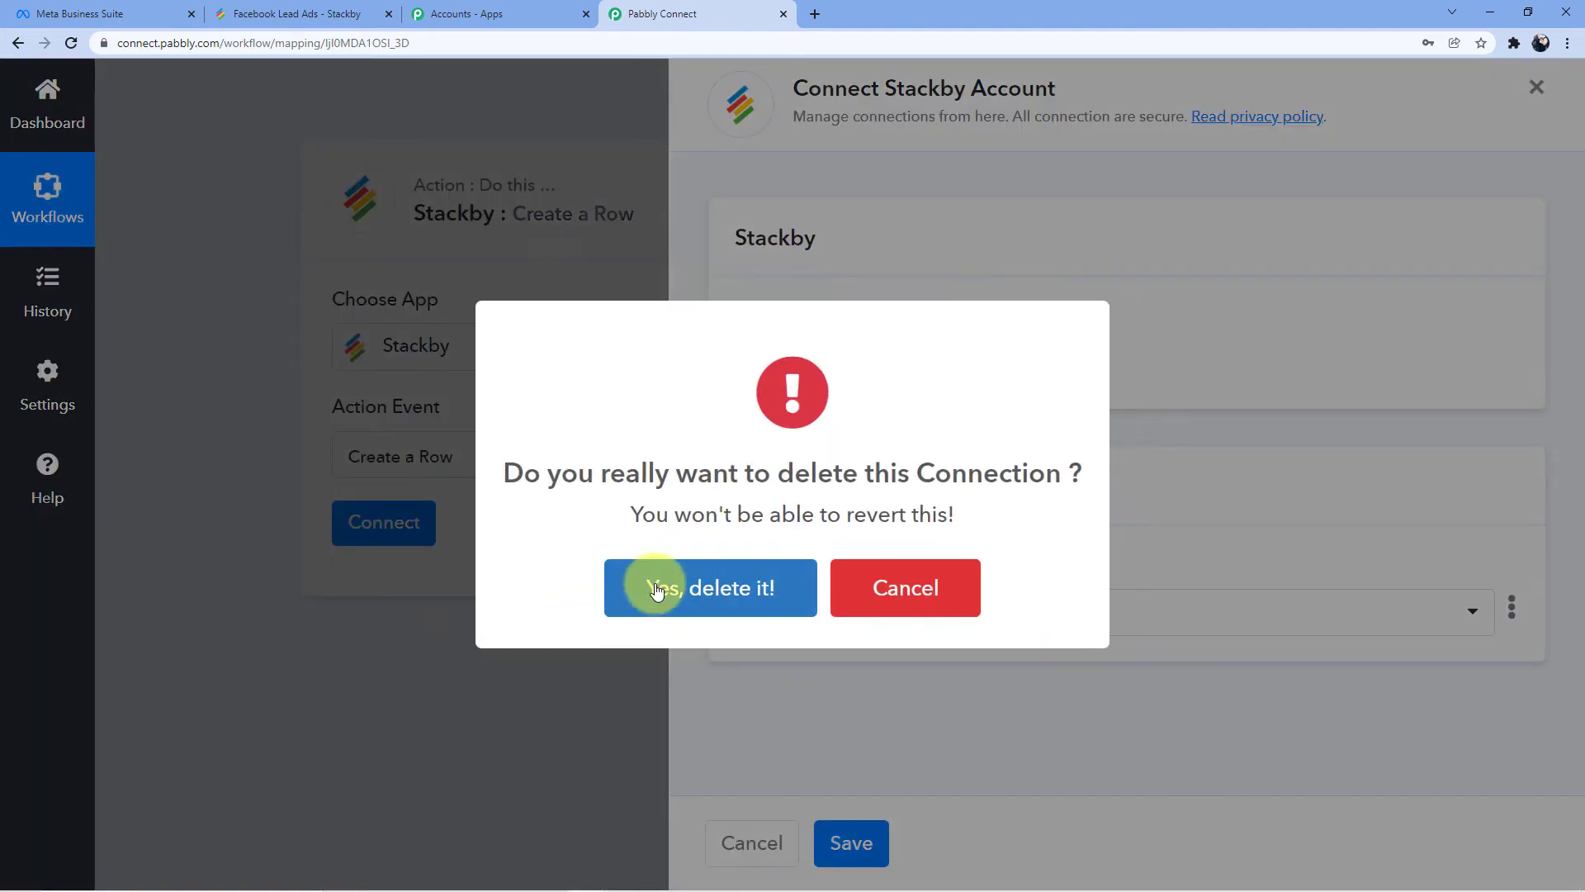
click(654, 585)
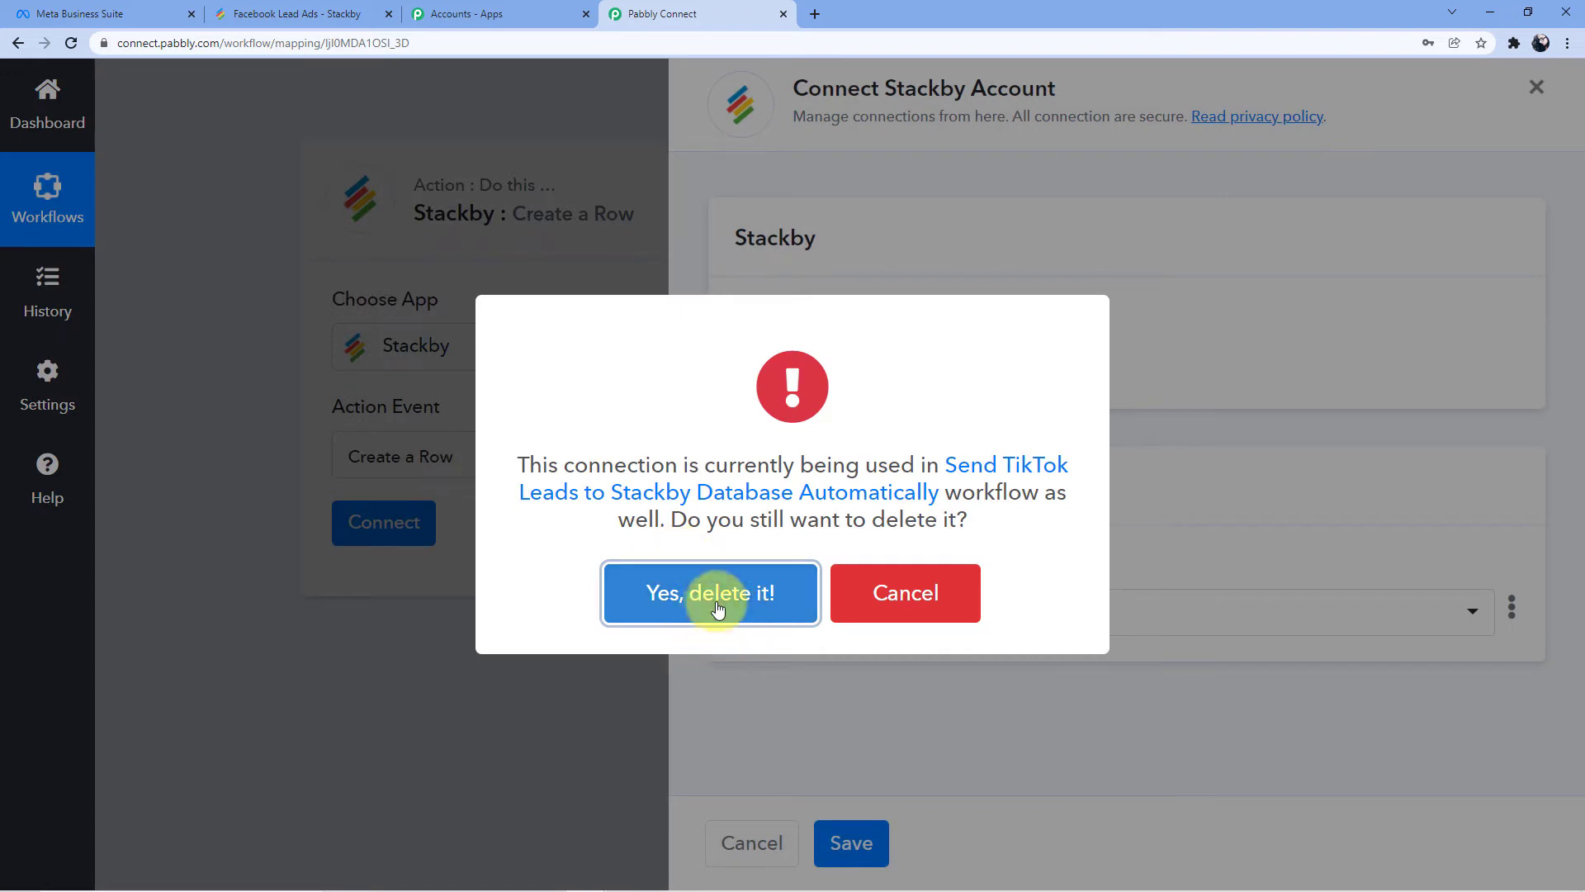
click(719, 606)
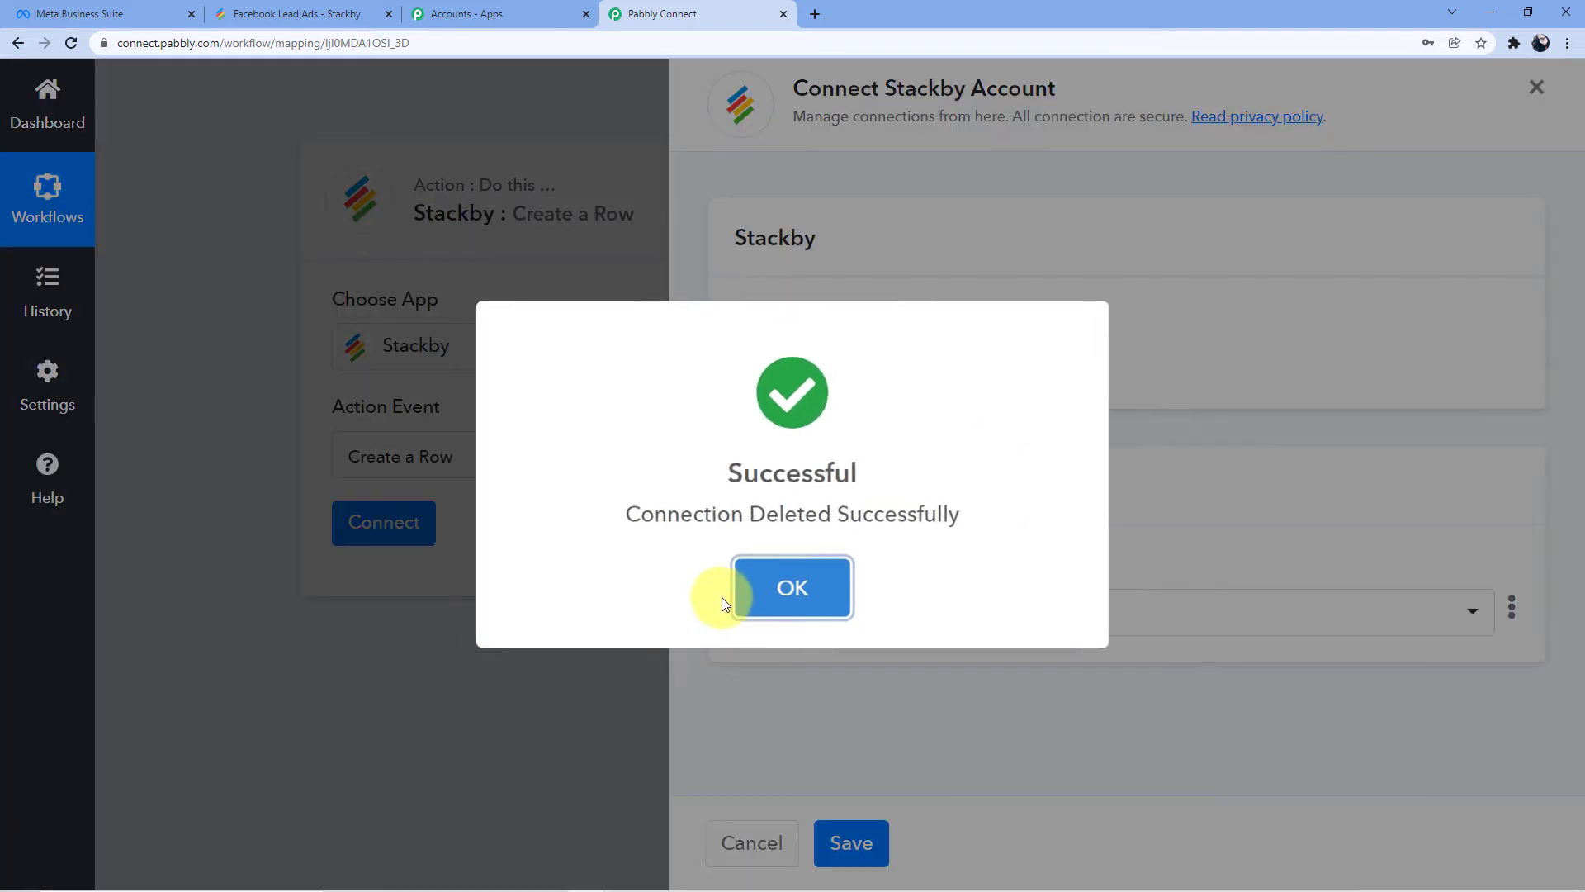
click(790, 591)
Start a new Stackby #21 connection ready for an API key, and view the Stackby table
click(846, 314)
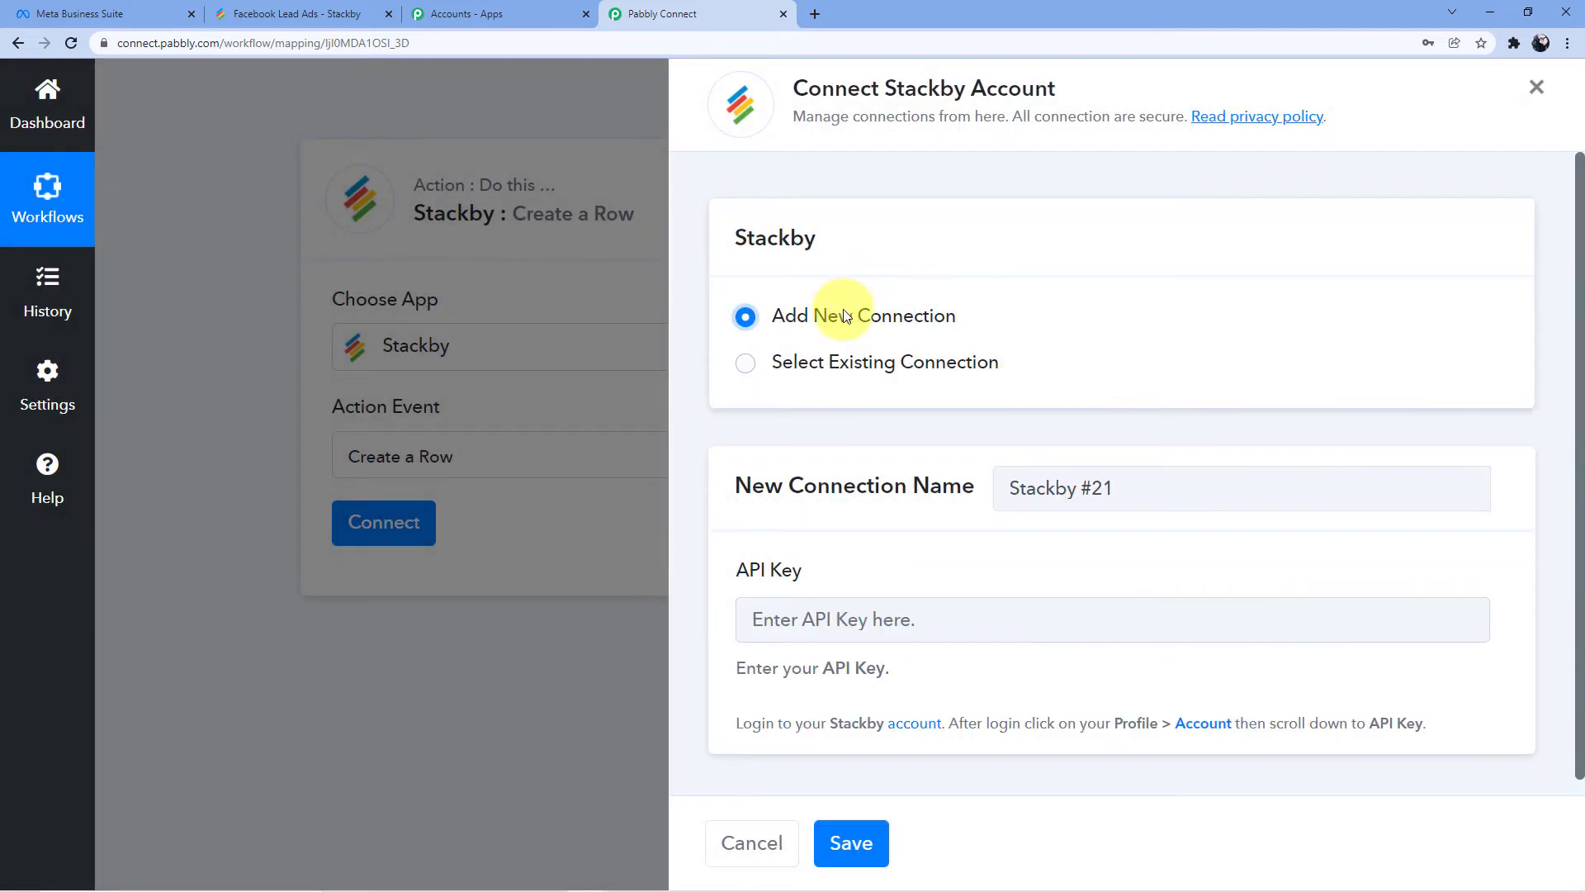
click(804, 612)
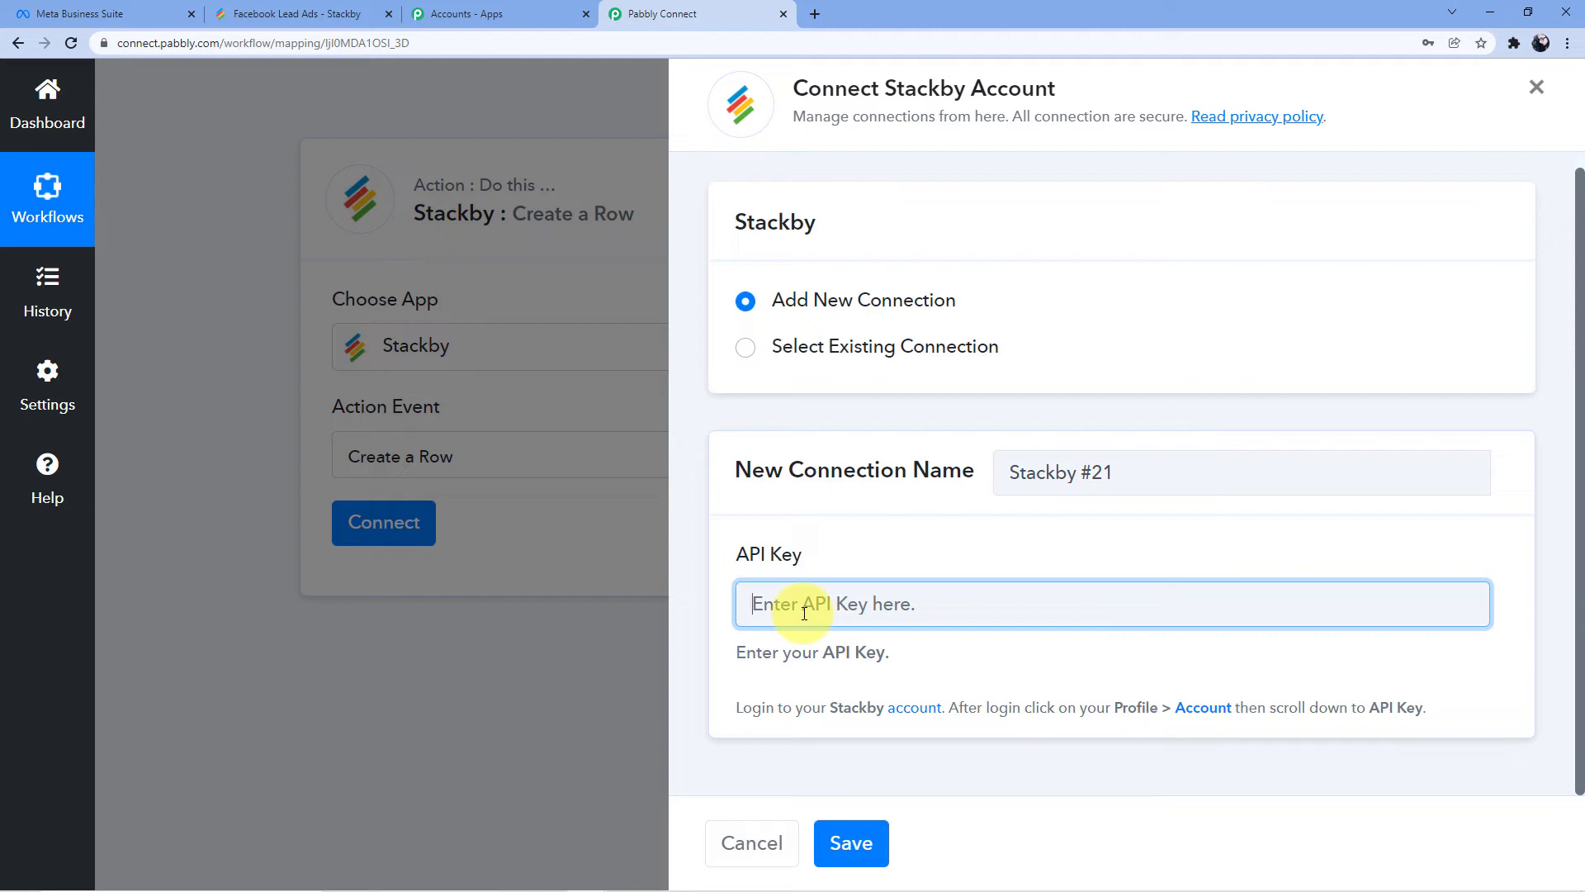
scroll(711, 478, up, 1)
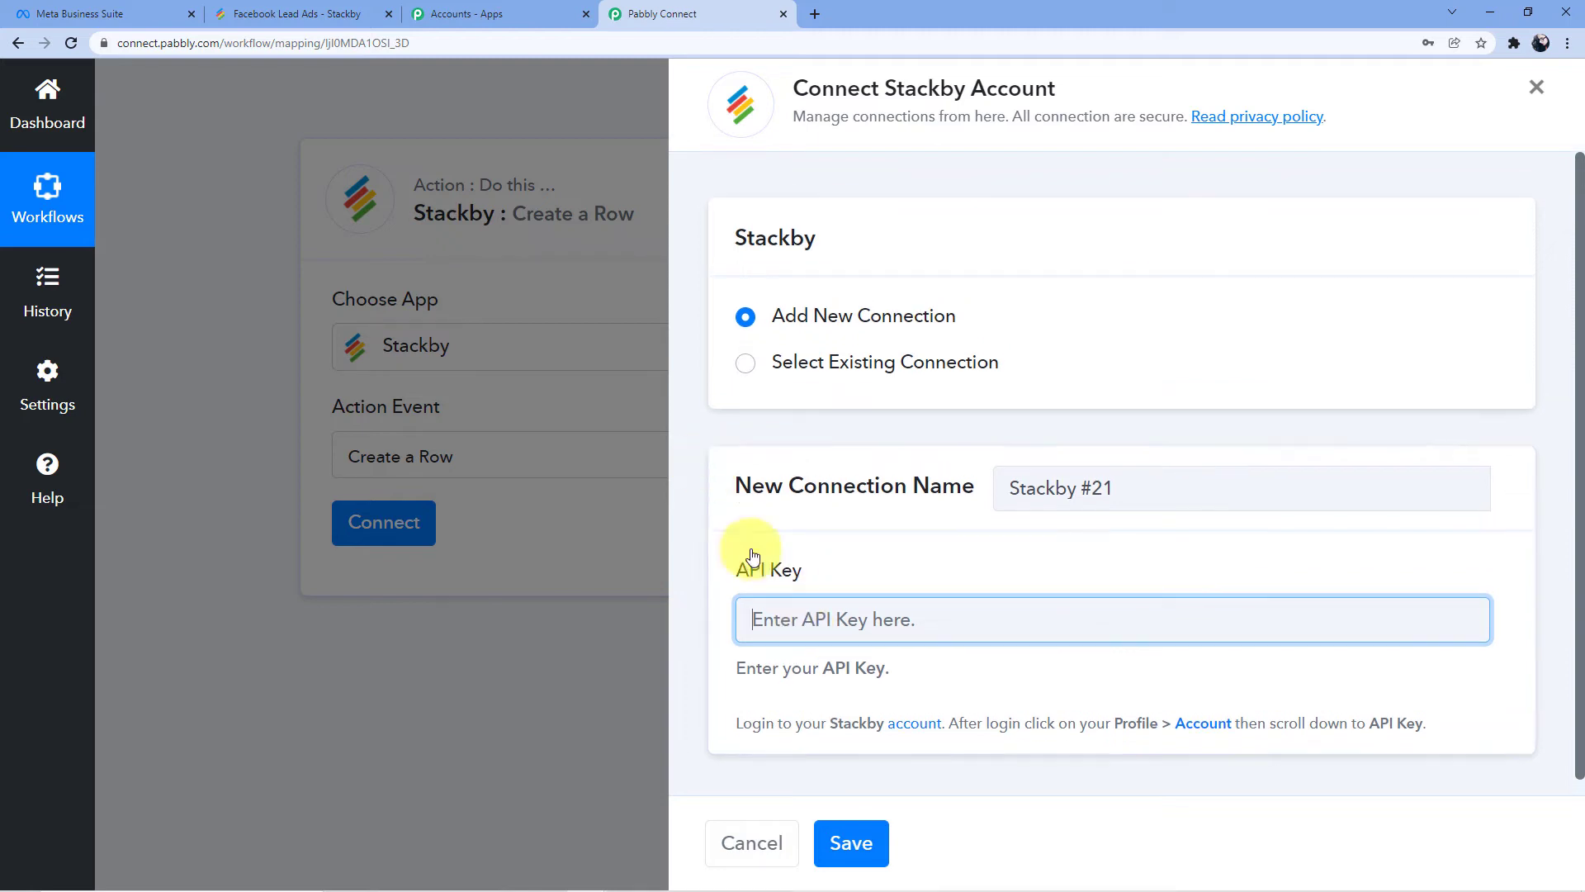
click(272, 12)
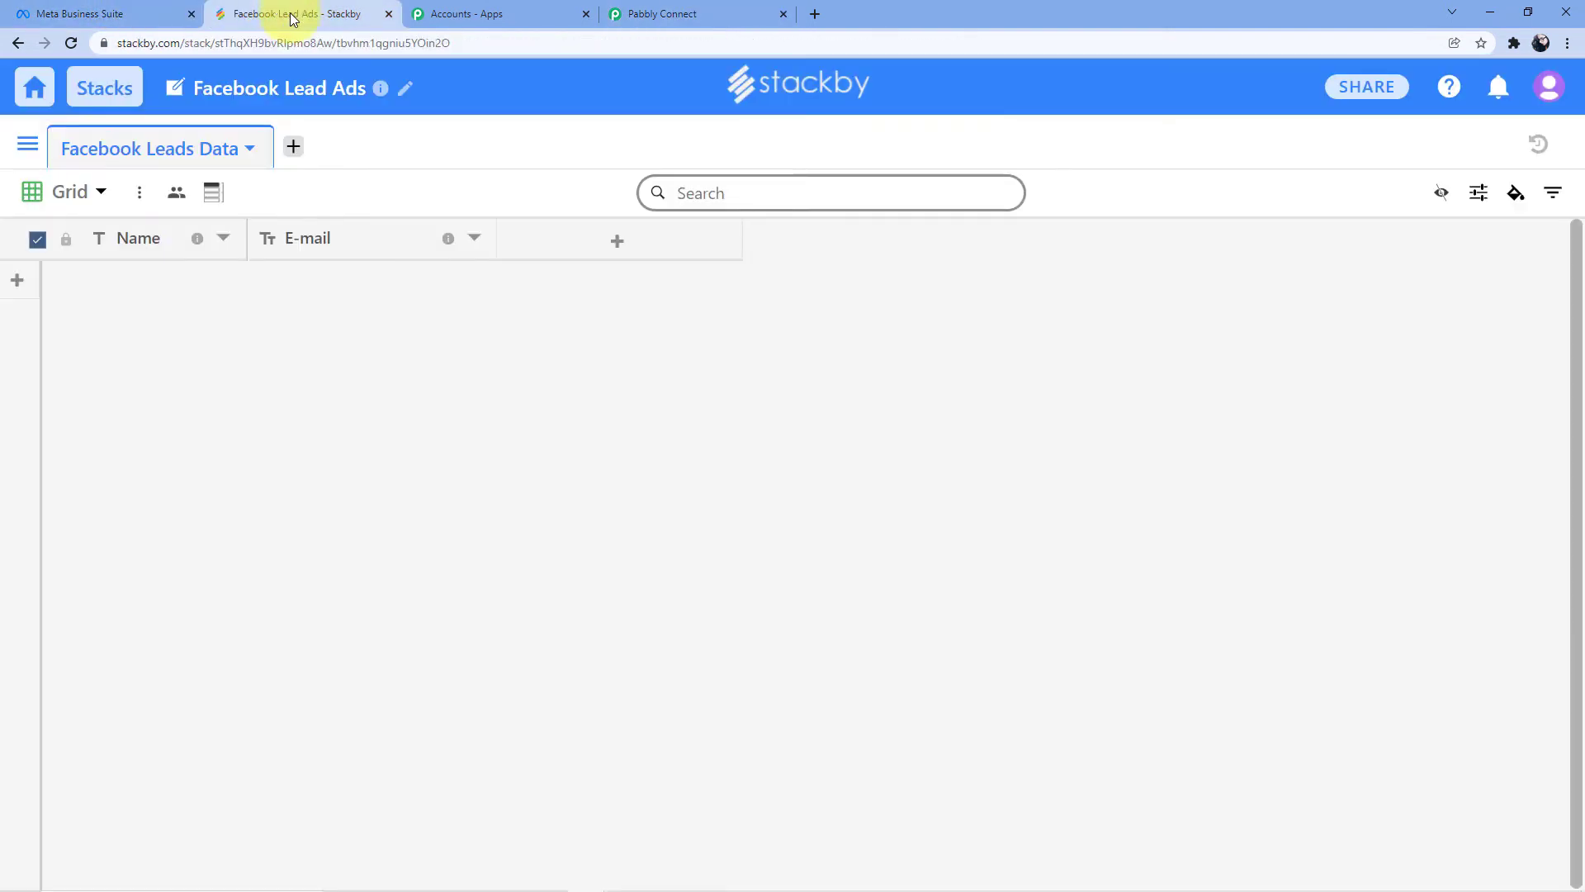
Copy the personal API key from Stackby's Account settings and go back to Pabbly Connect
click(1552, 84)
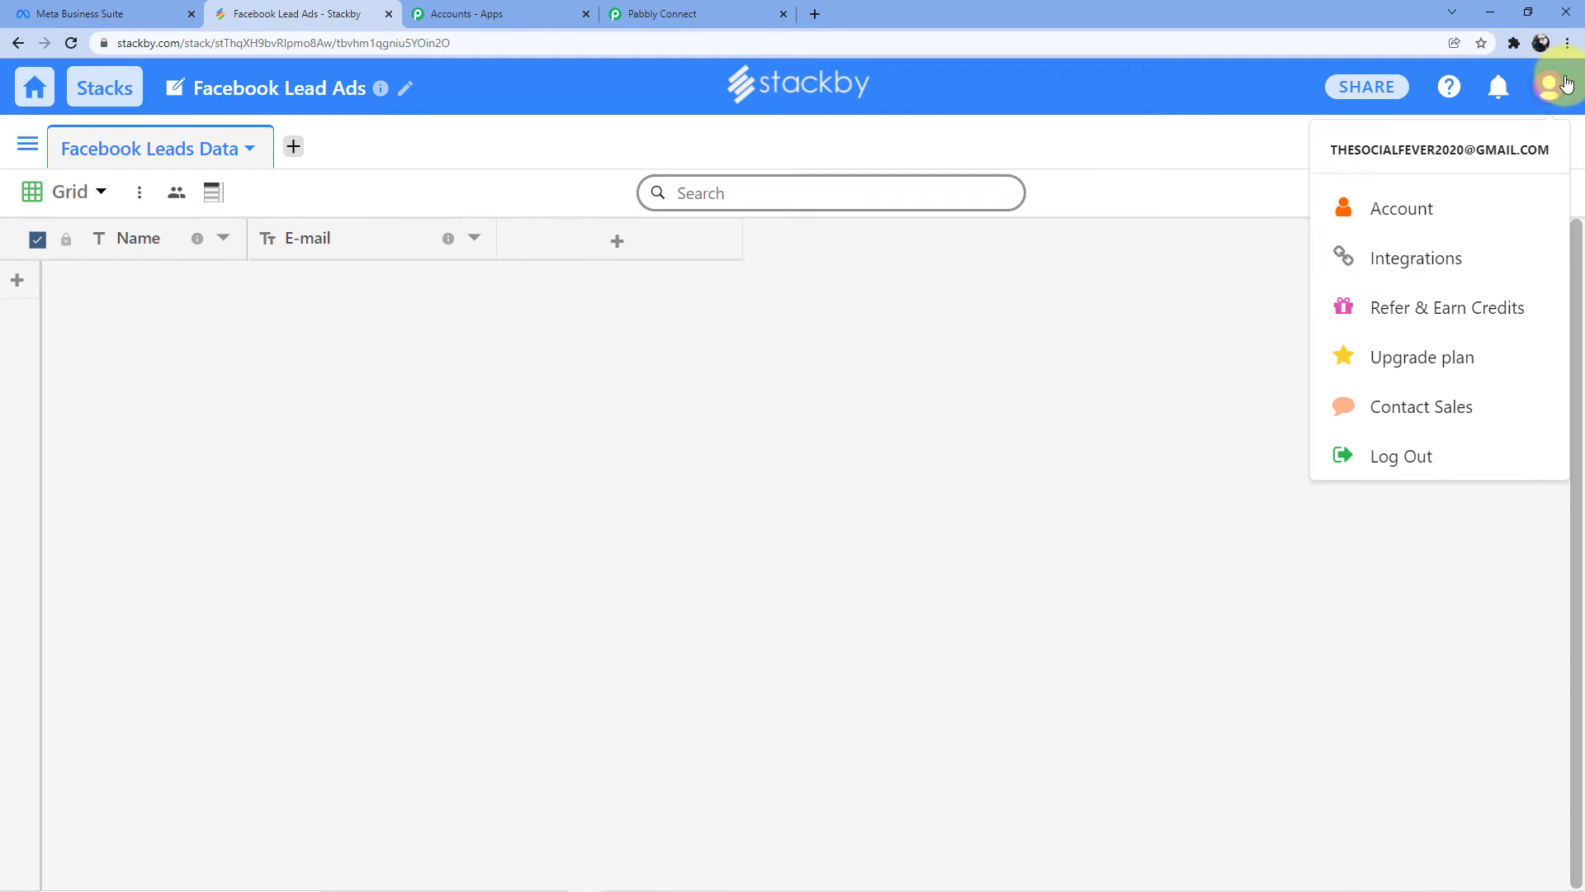
click(1415, 229)
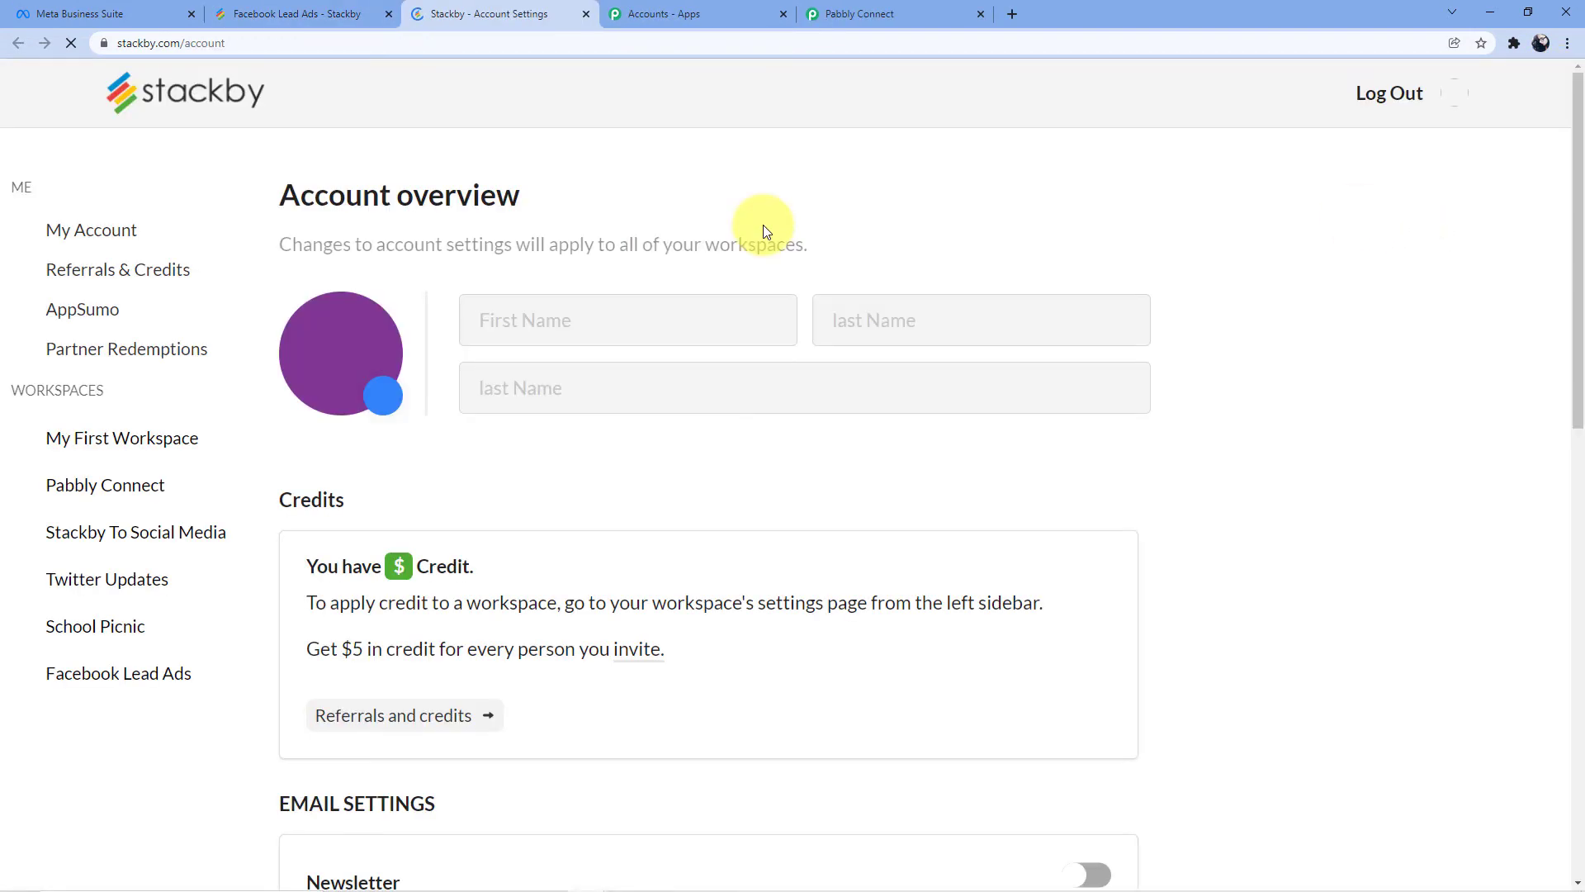
scroll(262, 388, down, 1)
scroll(418, 336, down, 8)
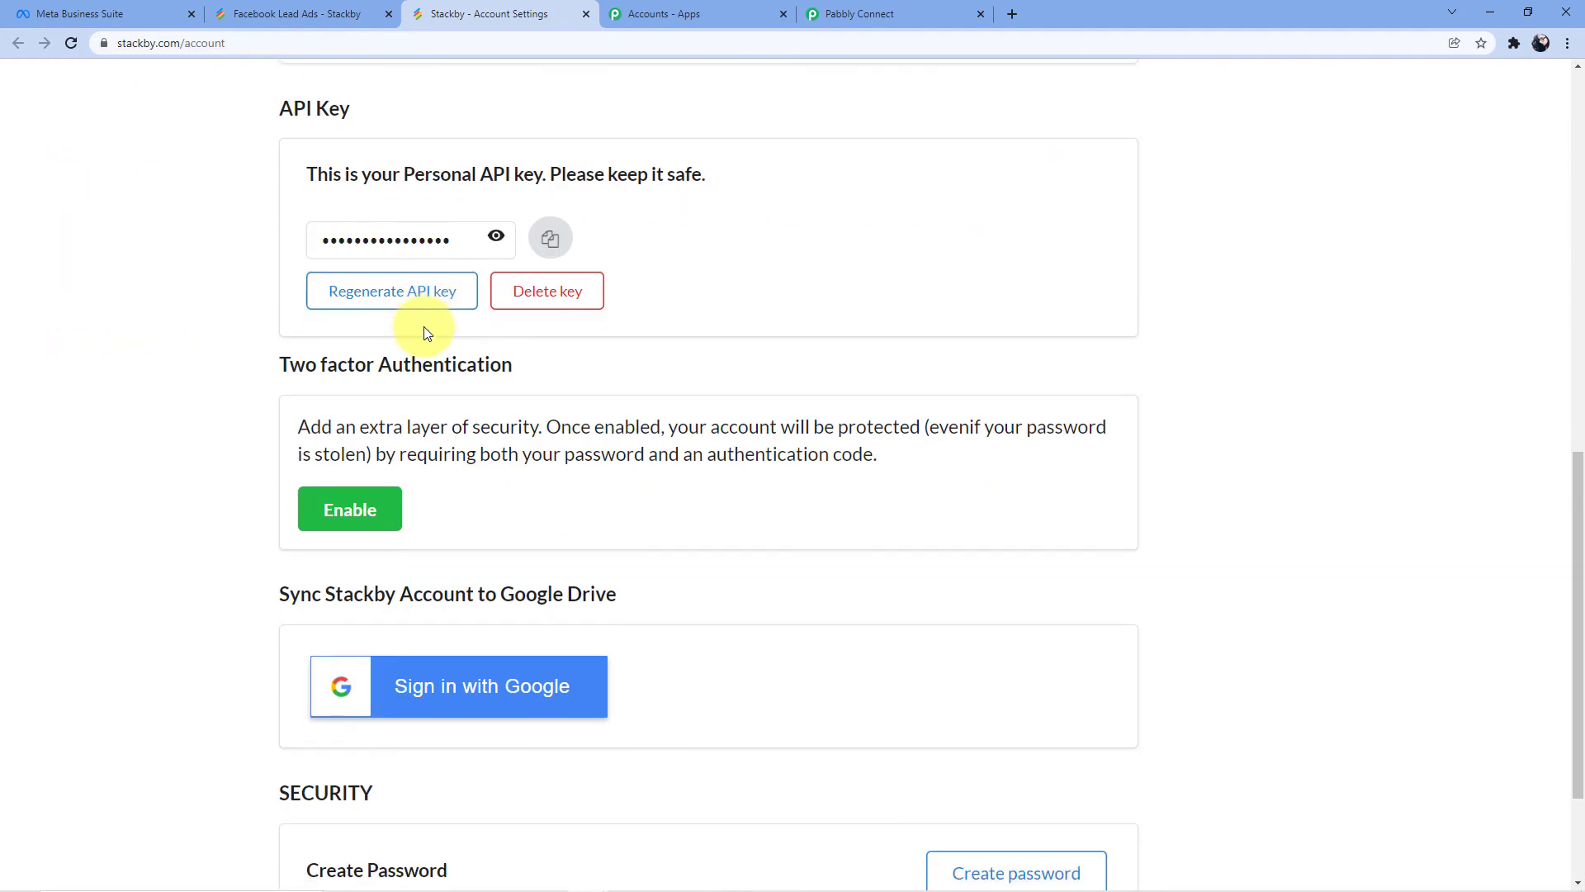
scroll(421, 330, up, 2)
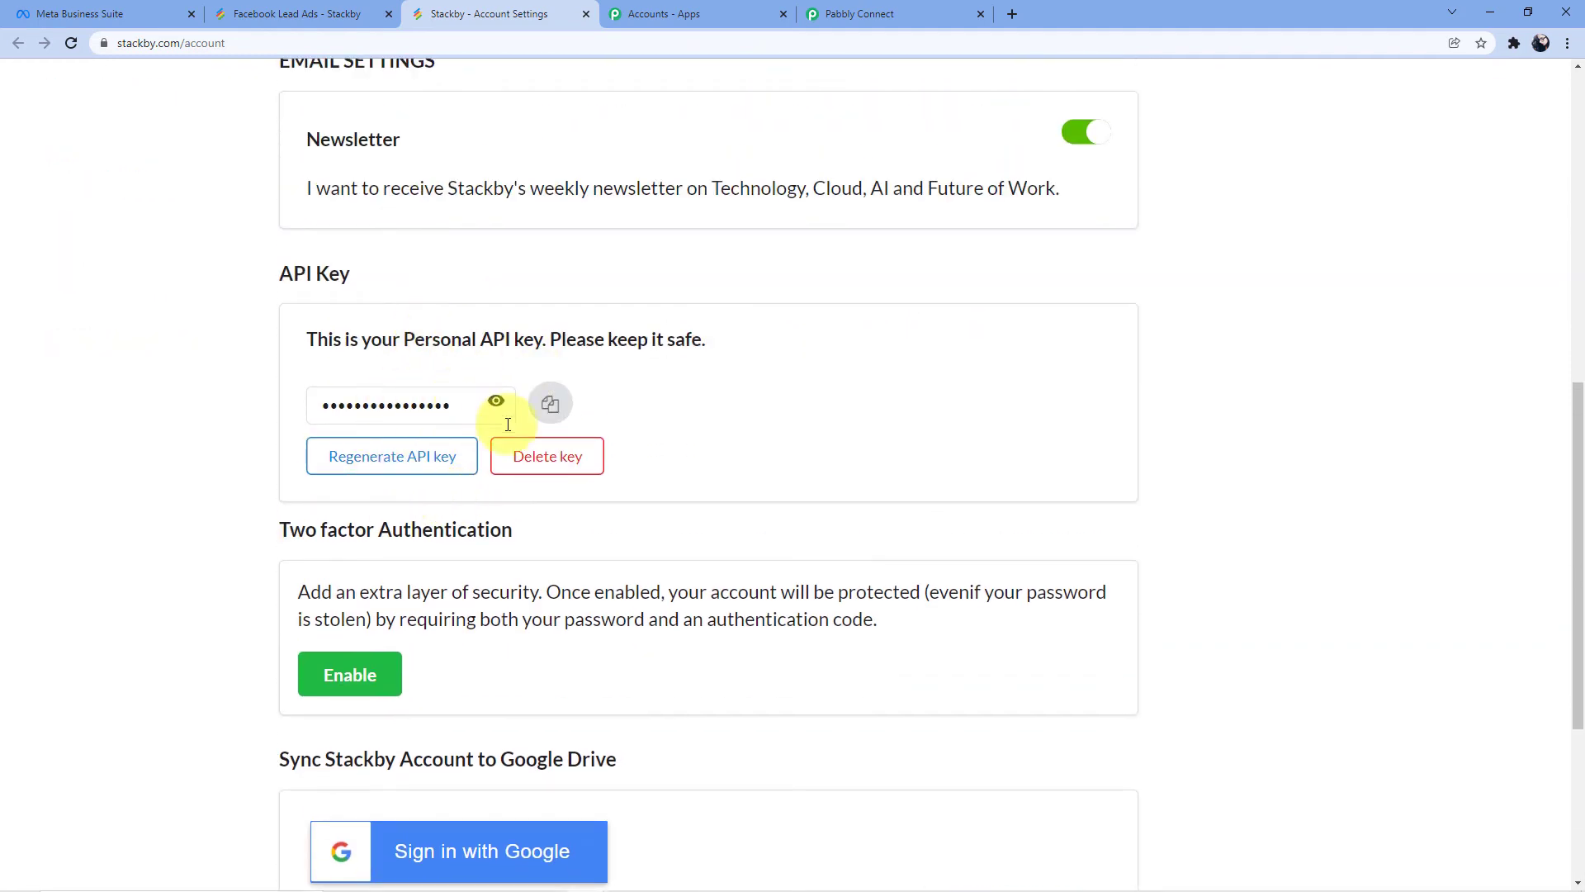
click(551, 411)
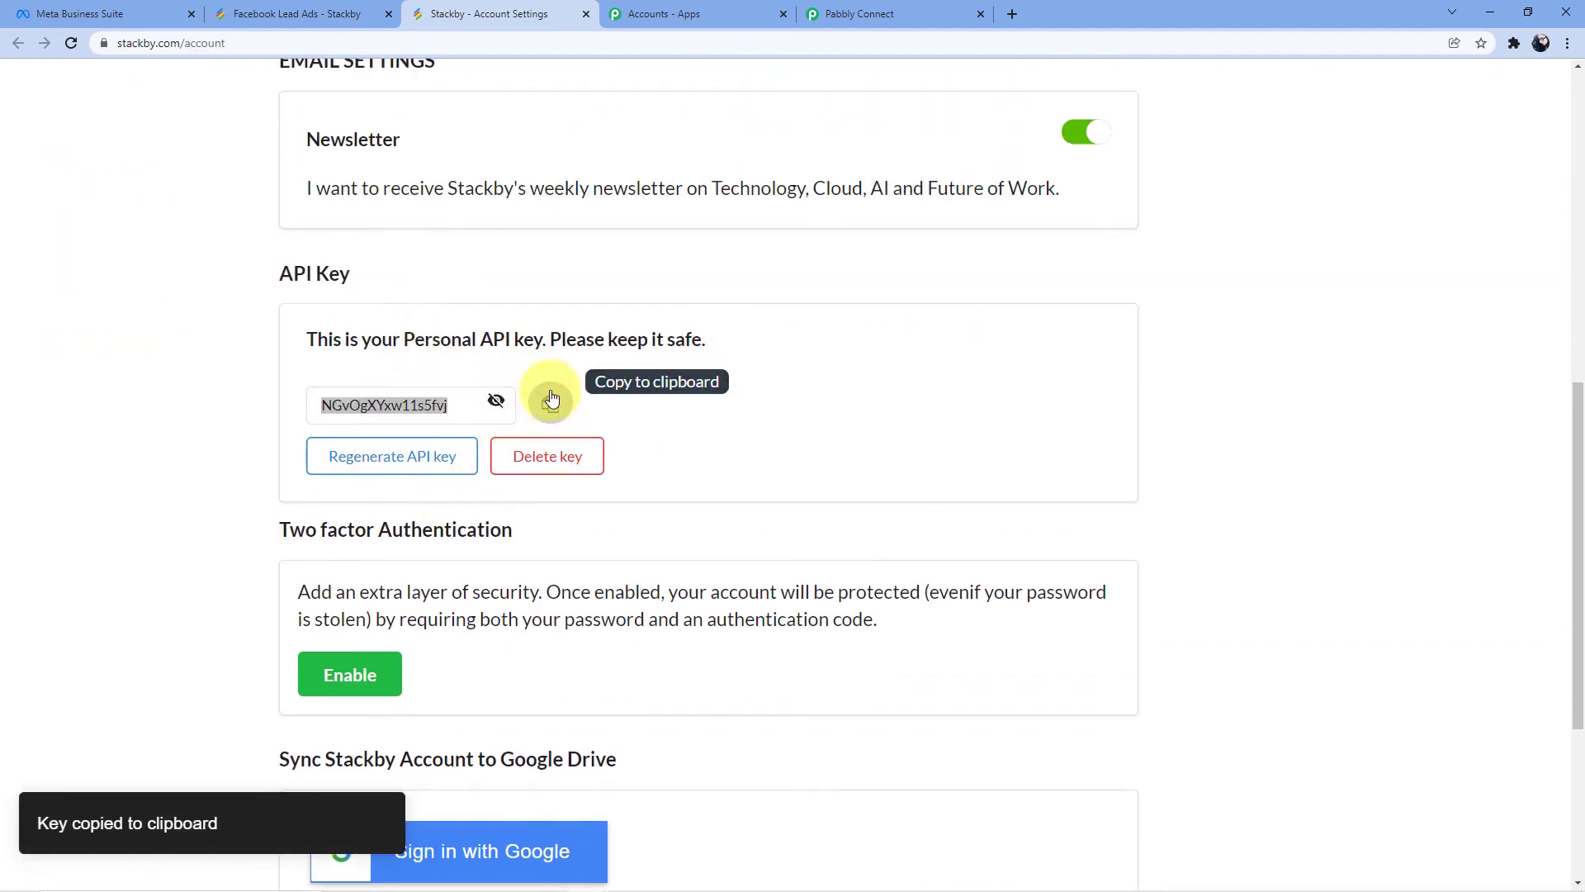
click(813, 11)
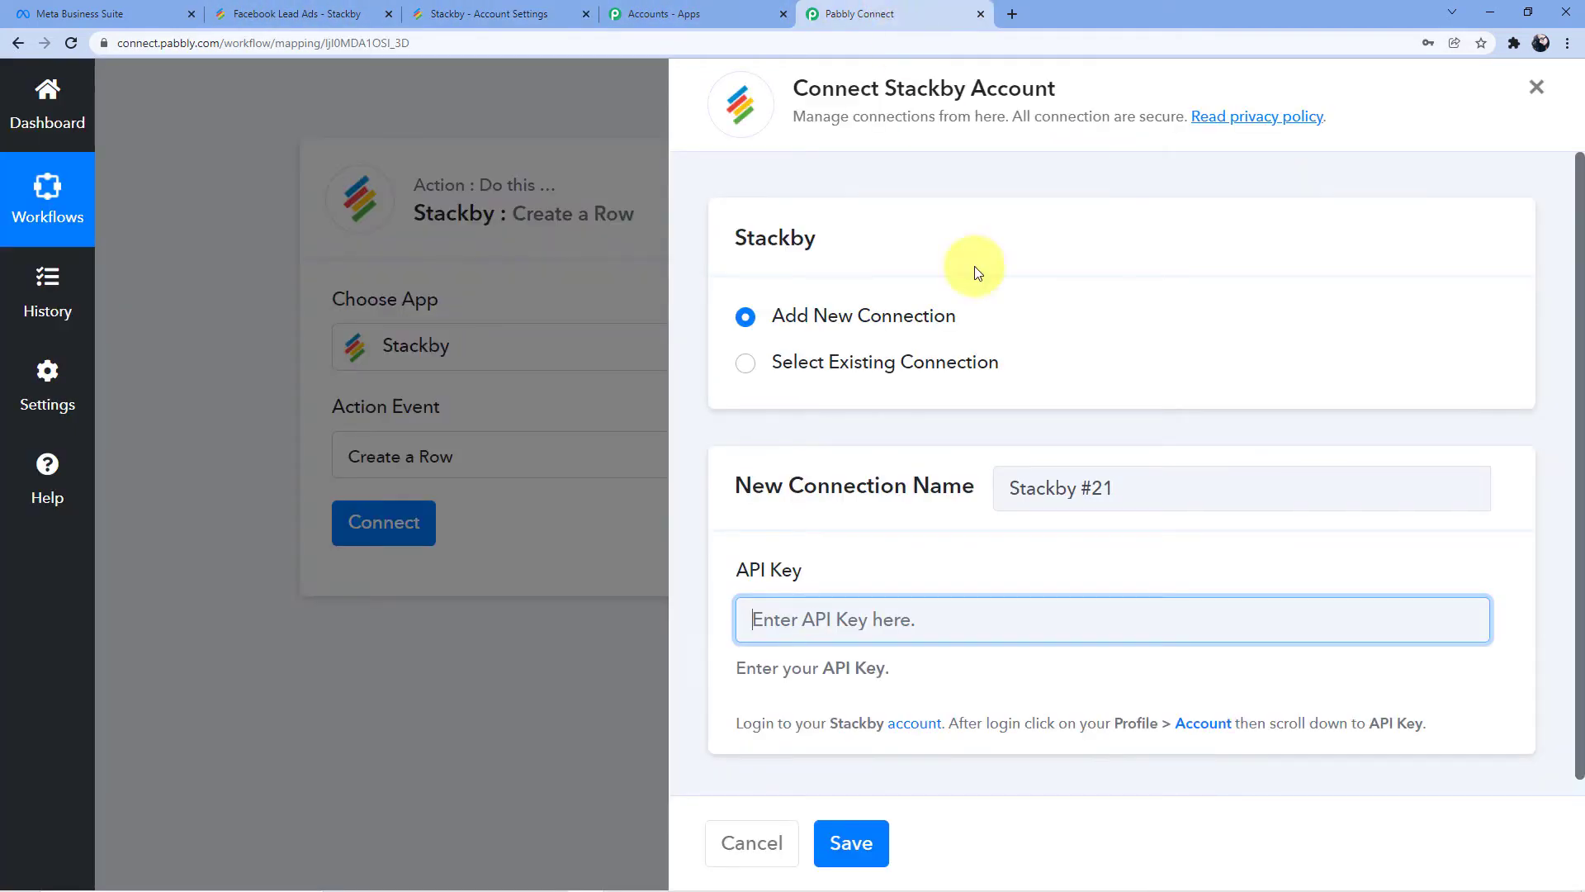
Paste the copied Stackby API key into the Stackby #21 connection and save it
key(ctrl+v)
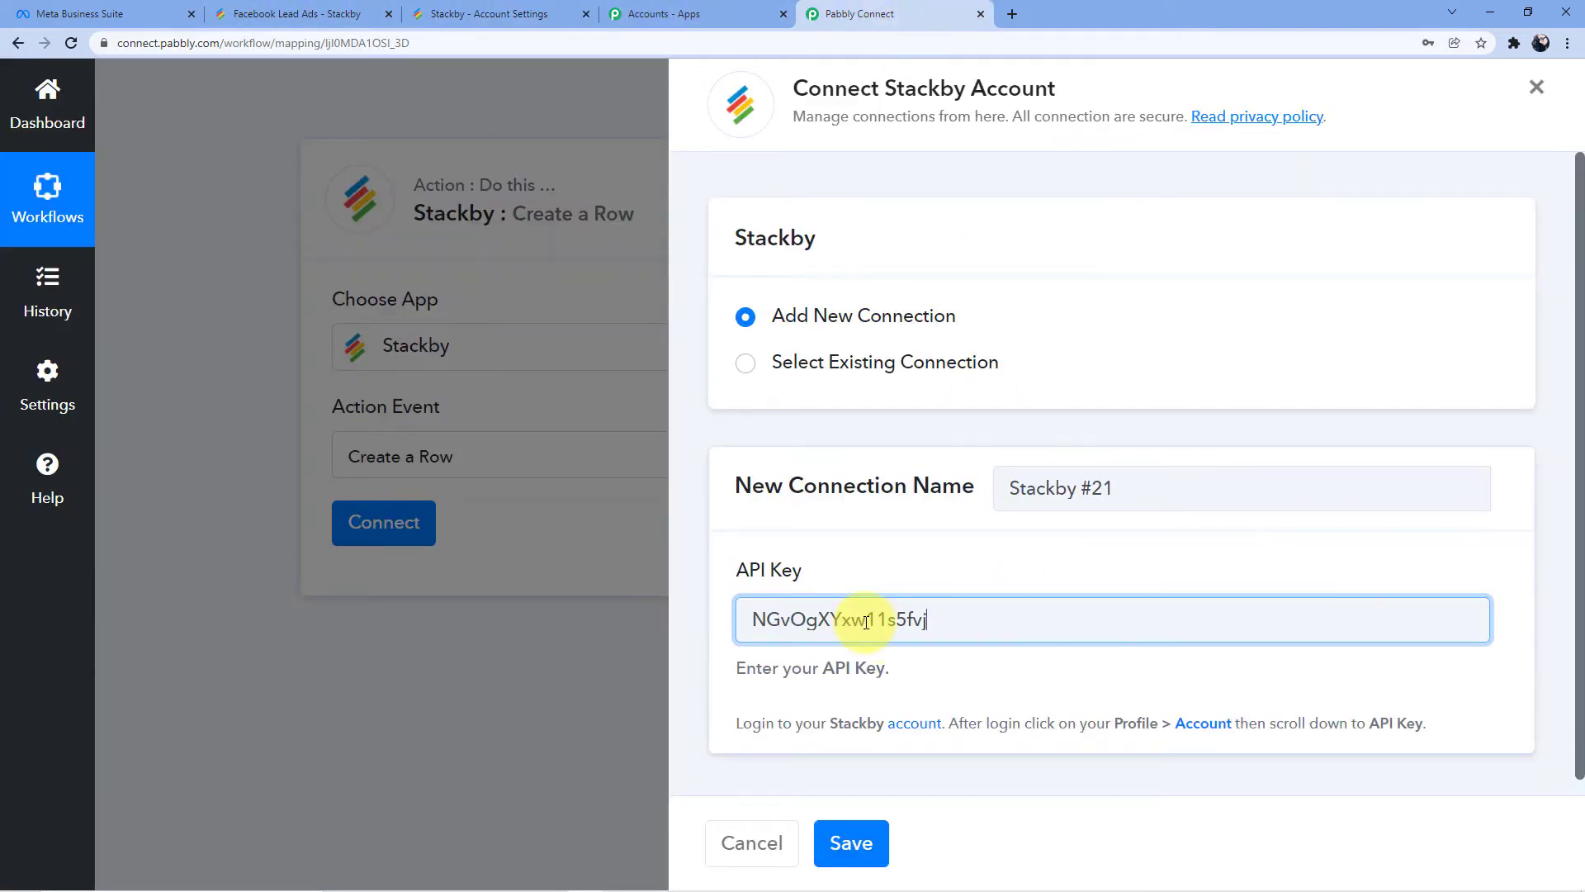
scroll(889, 595, down, 1)
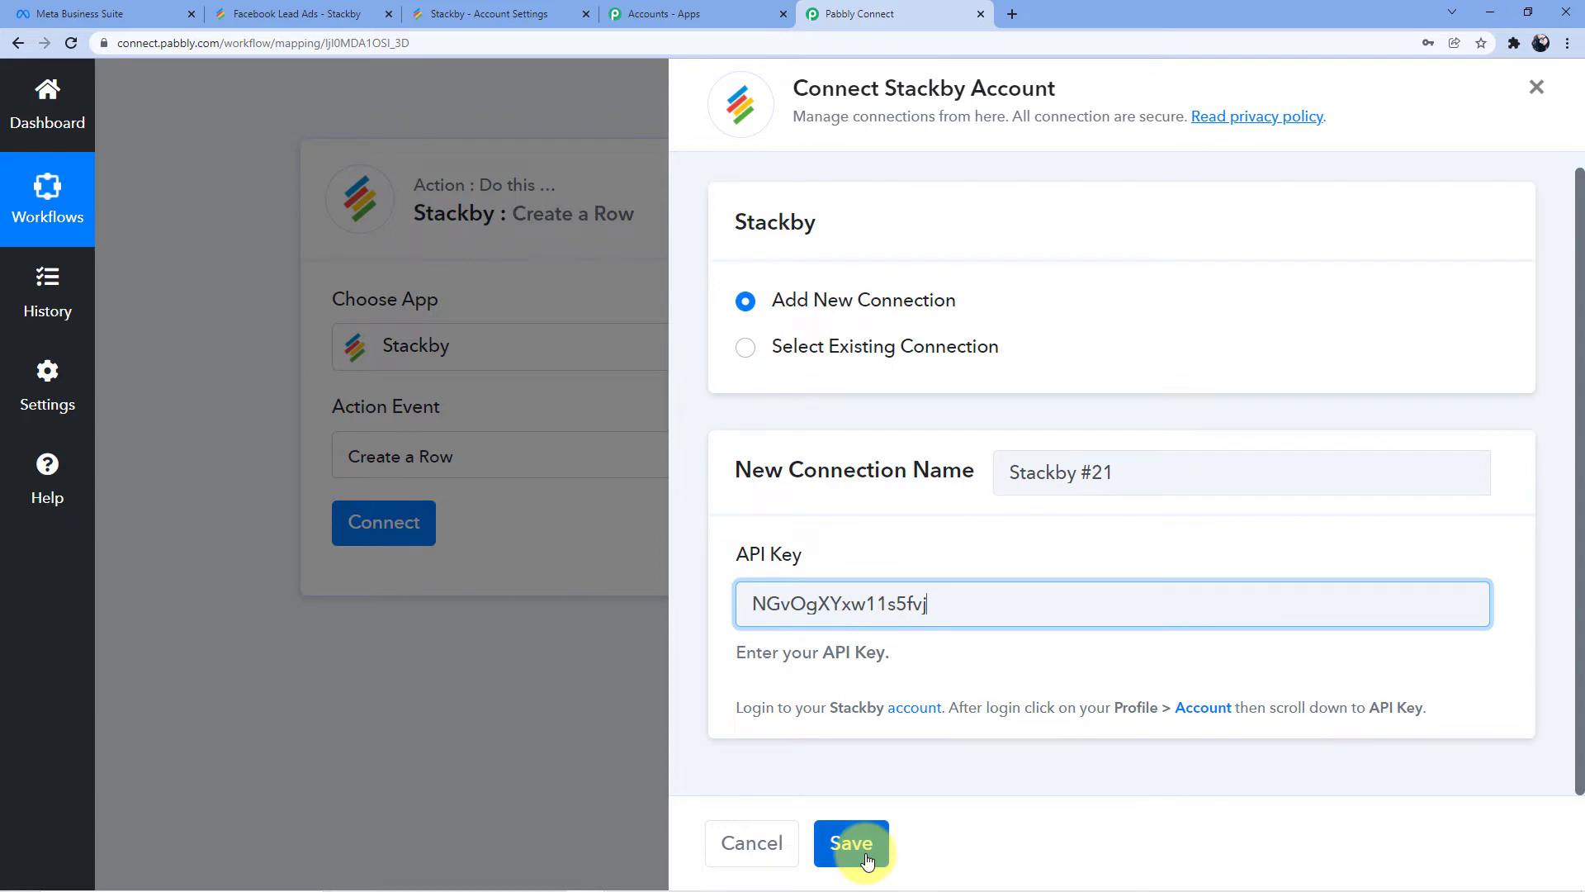
click(851, 839)
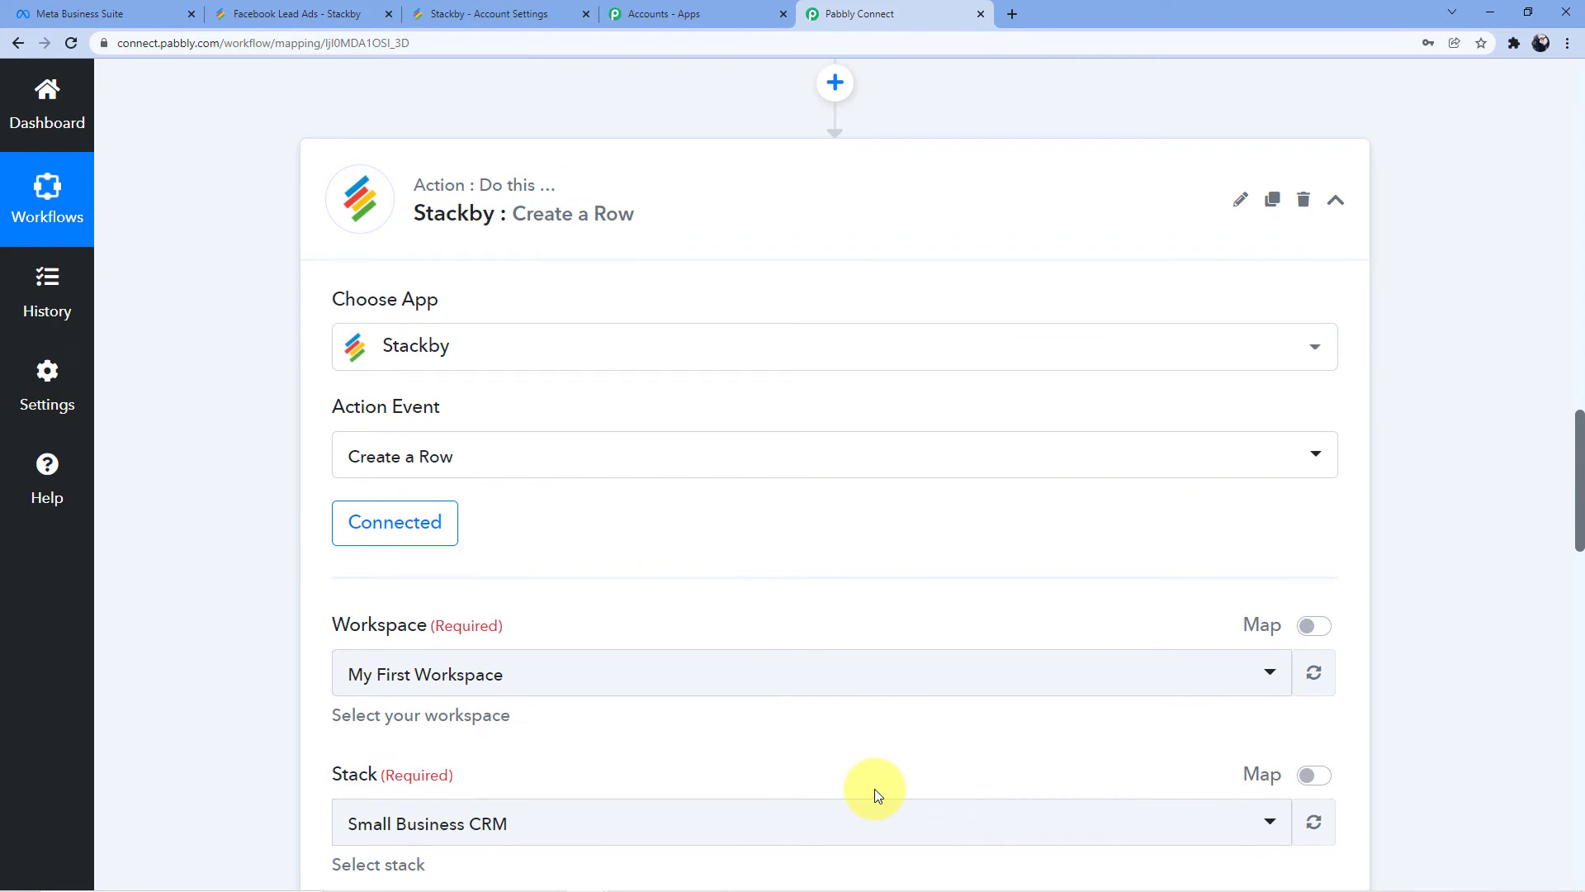
Choose the Facebook Lead Ads workspace, checking the stack and table names in Stackby
scroll(864, 788, down, 3)
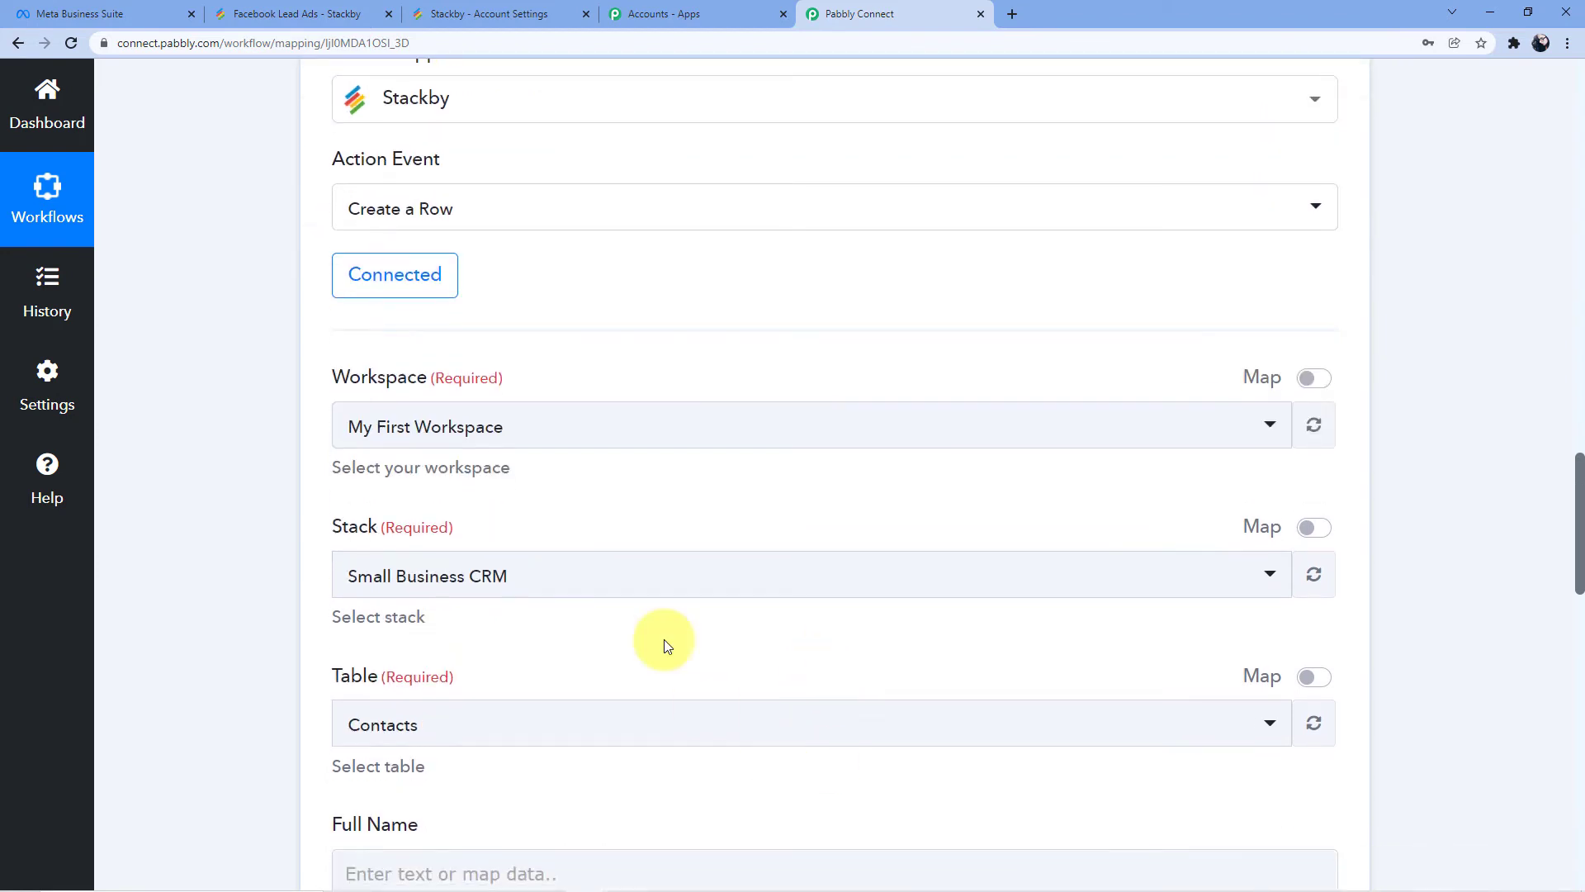
scroll(652, 525, down, 1)
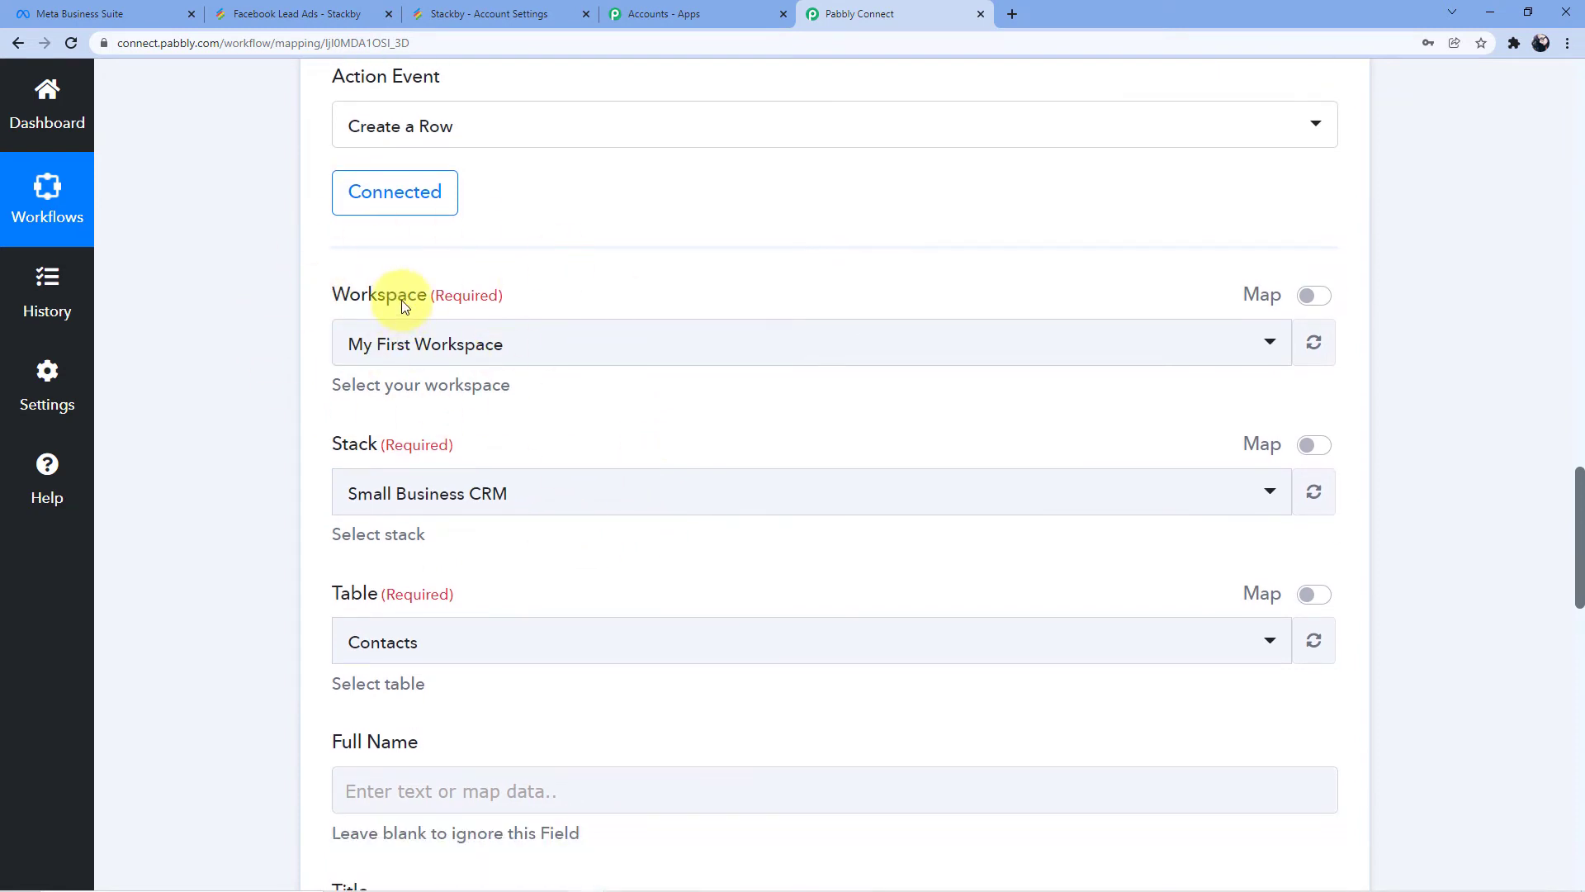
click(402, 347)
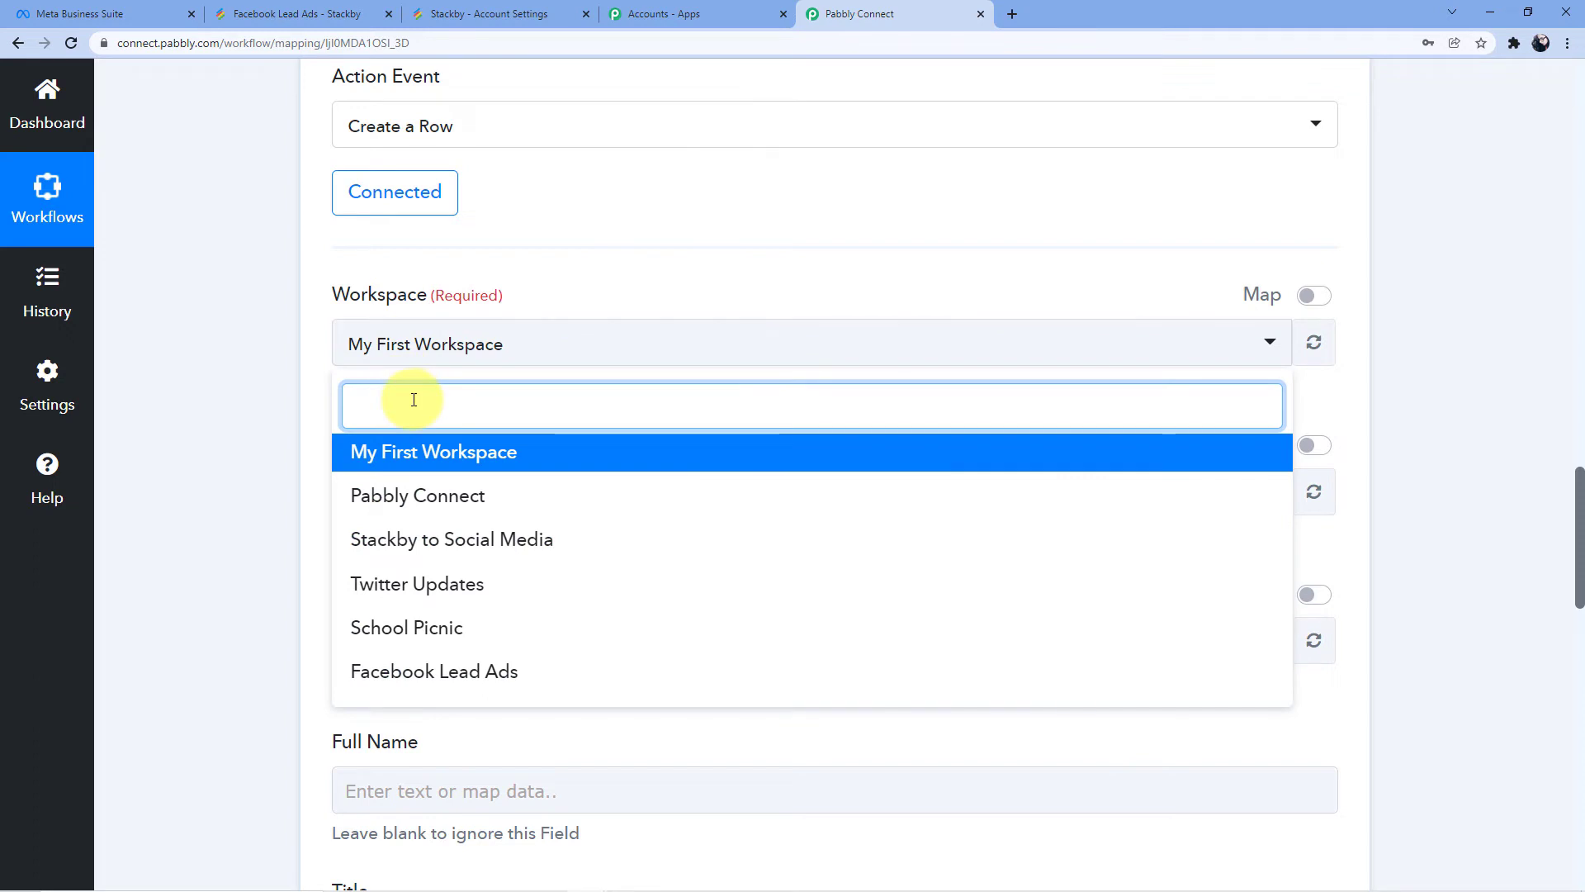
click(459, 676)
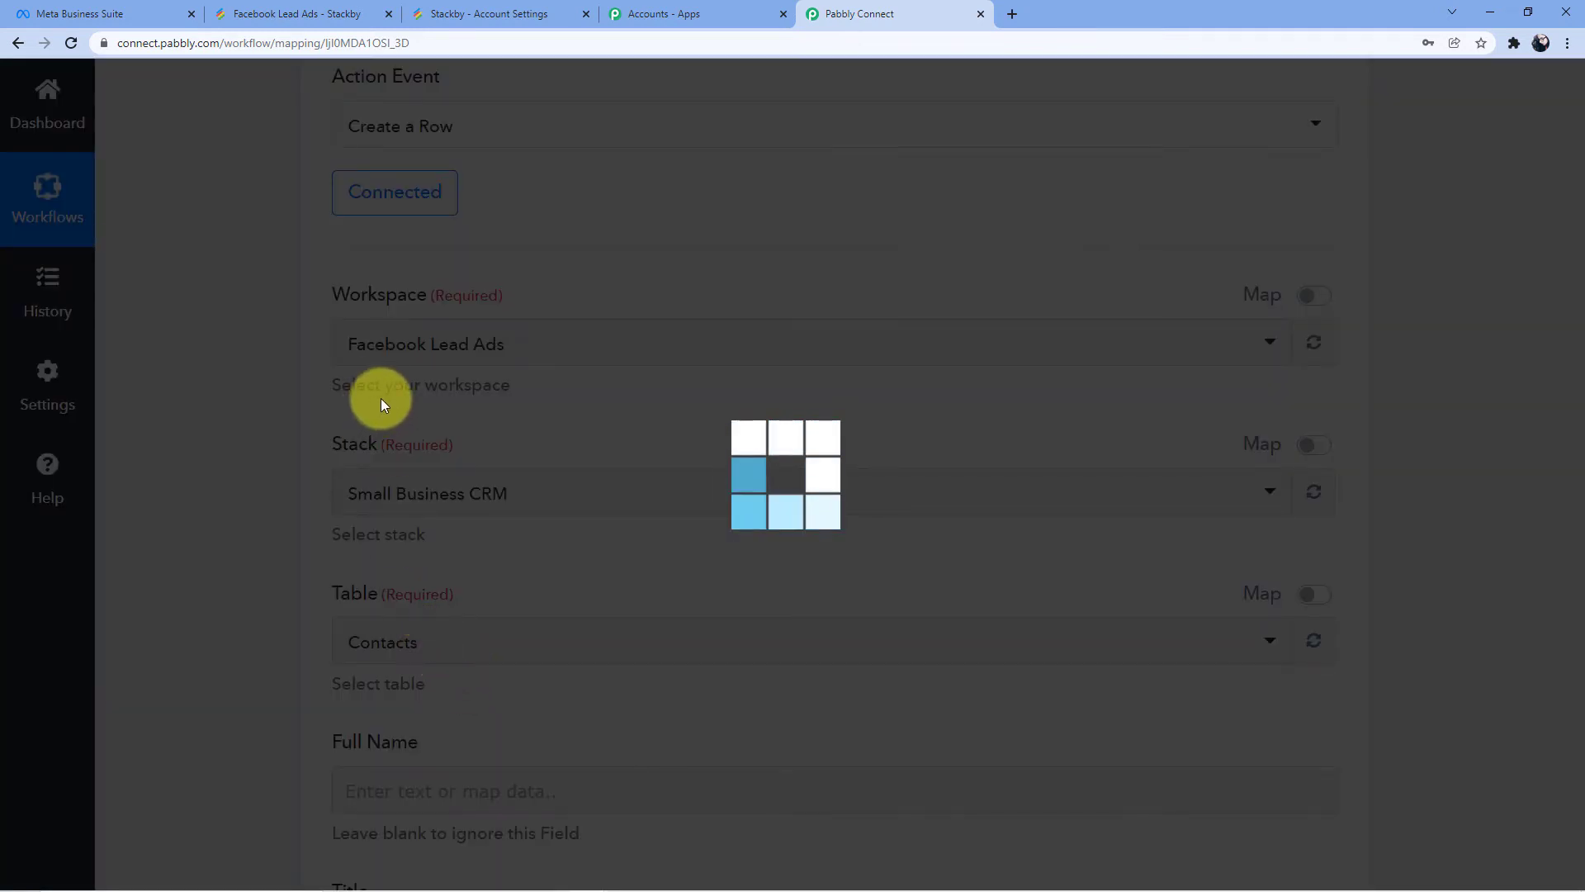
click(240, 13)
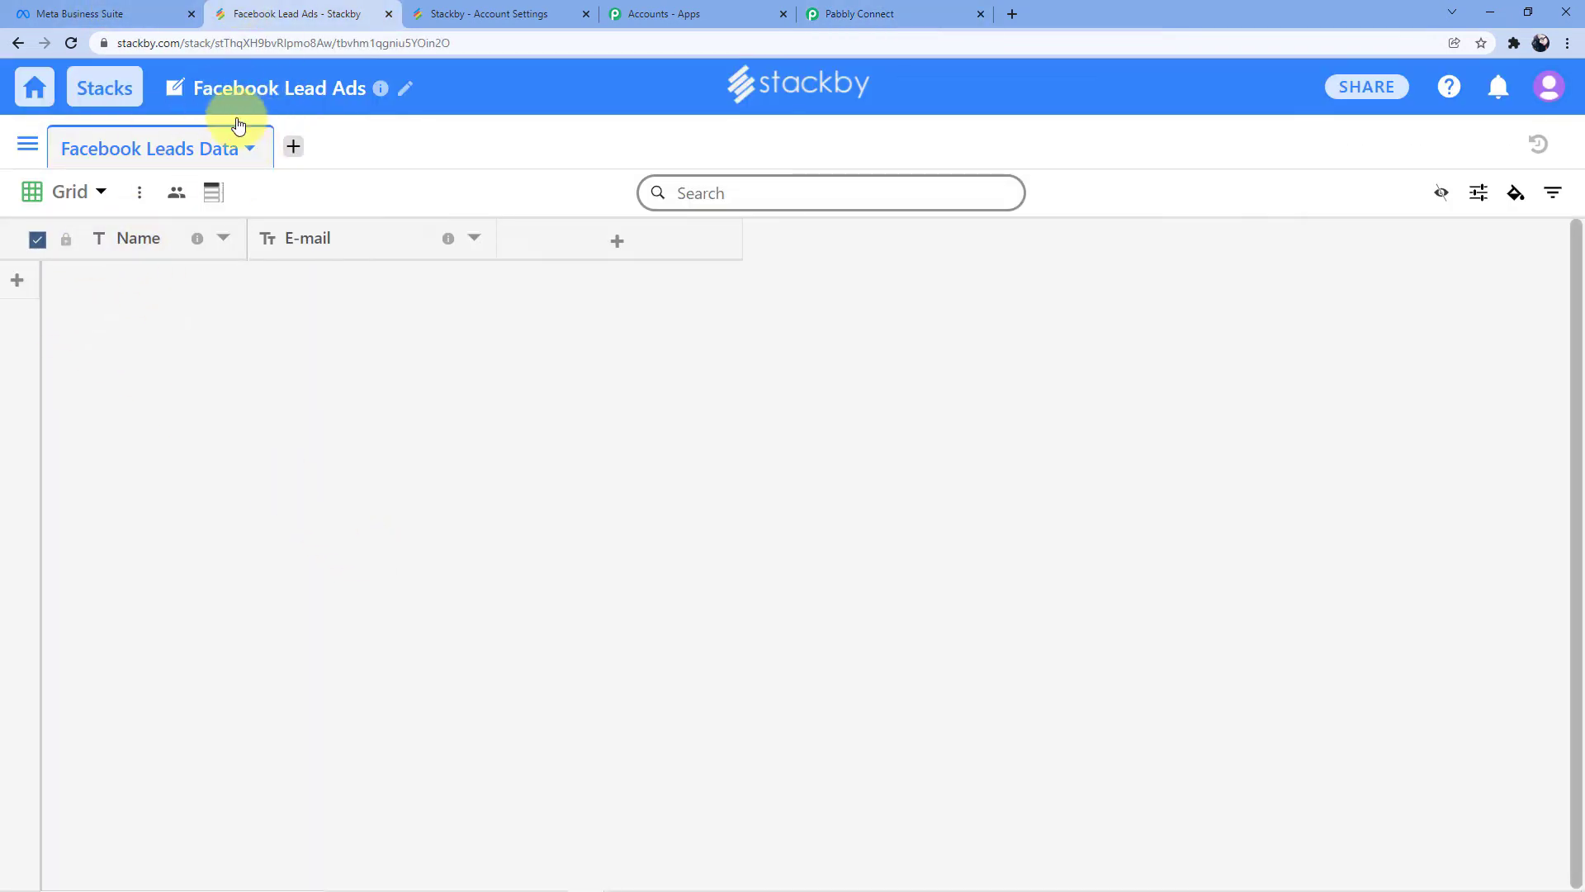
click(853, 8)
Select the Facebook Lead Ads stack with the Facebook Leads Data table and begin filling the Name field
scroll(532, 545, down, 3)
scroll(538, 542, up, 4)
scroll(537, 542, down, 3)
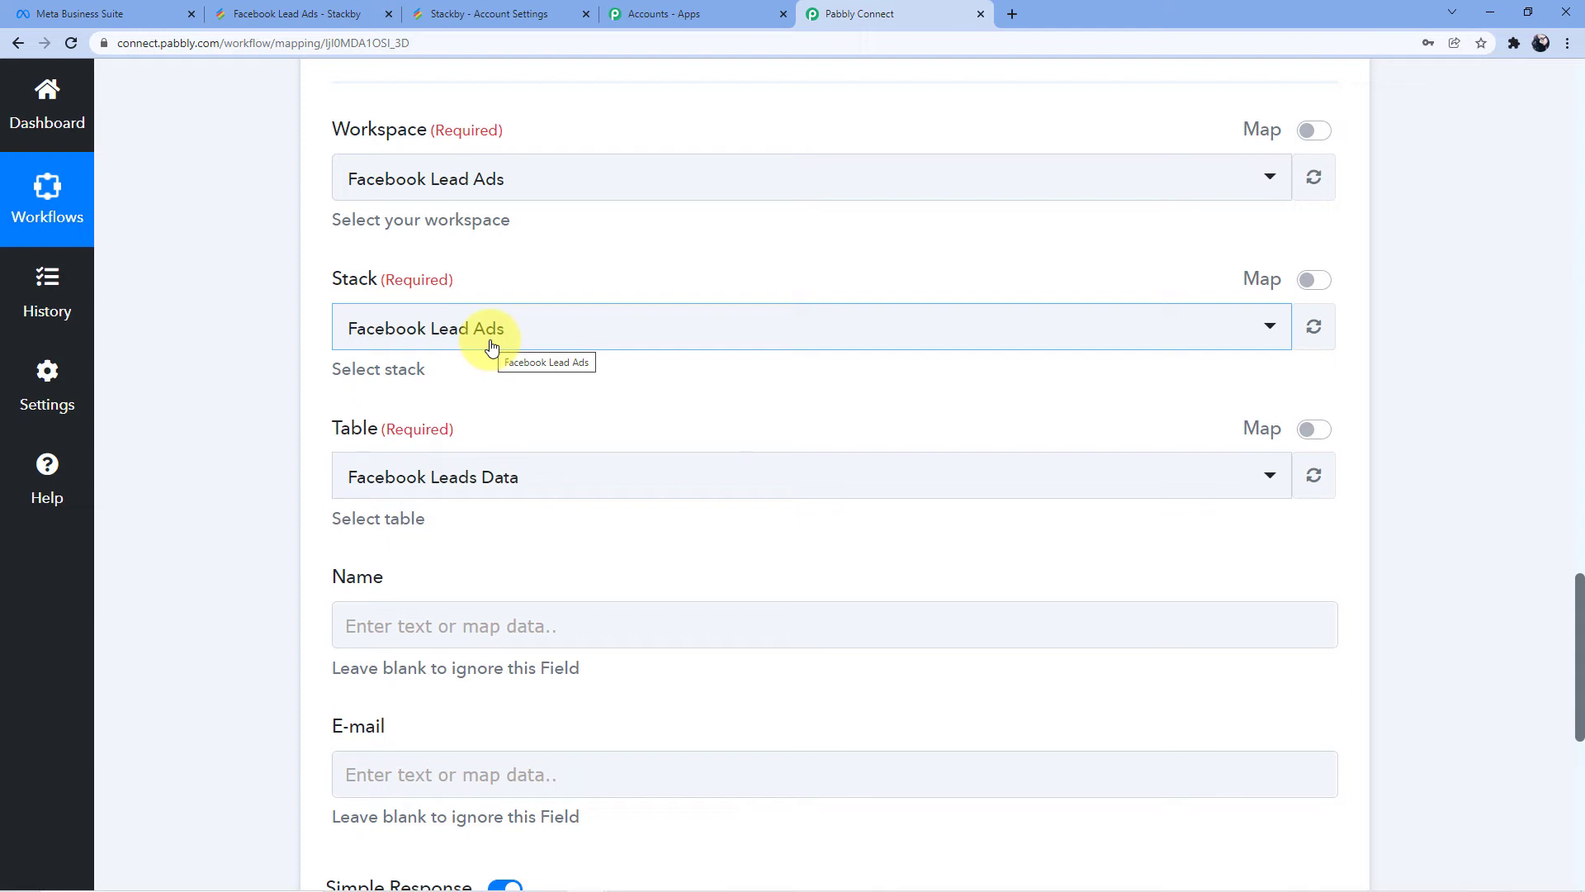
click(506, 330)
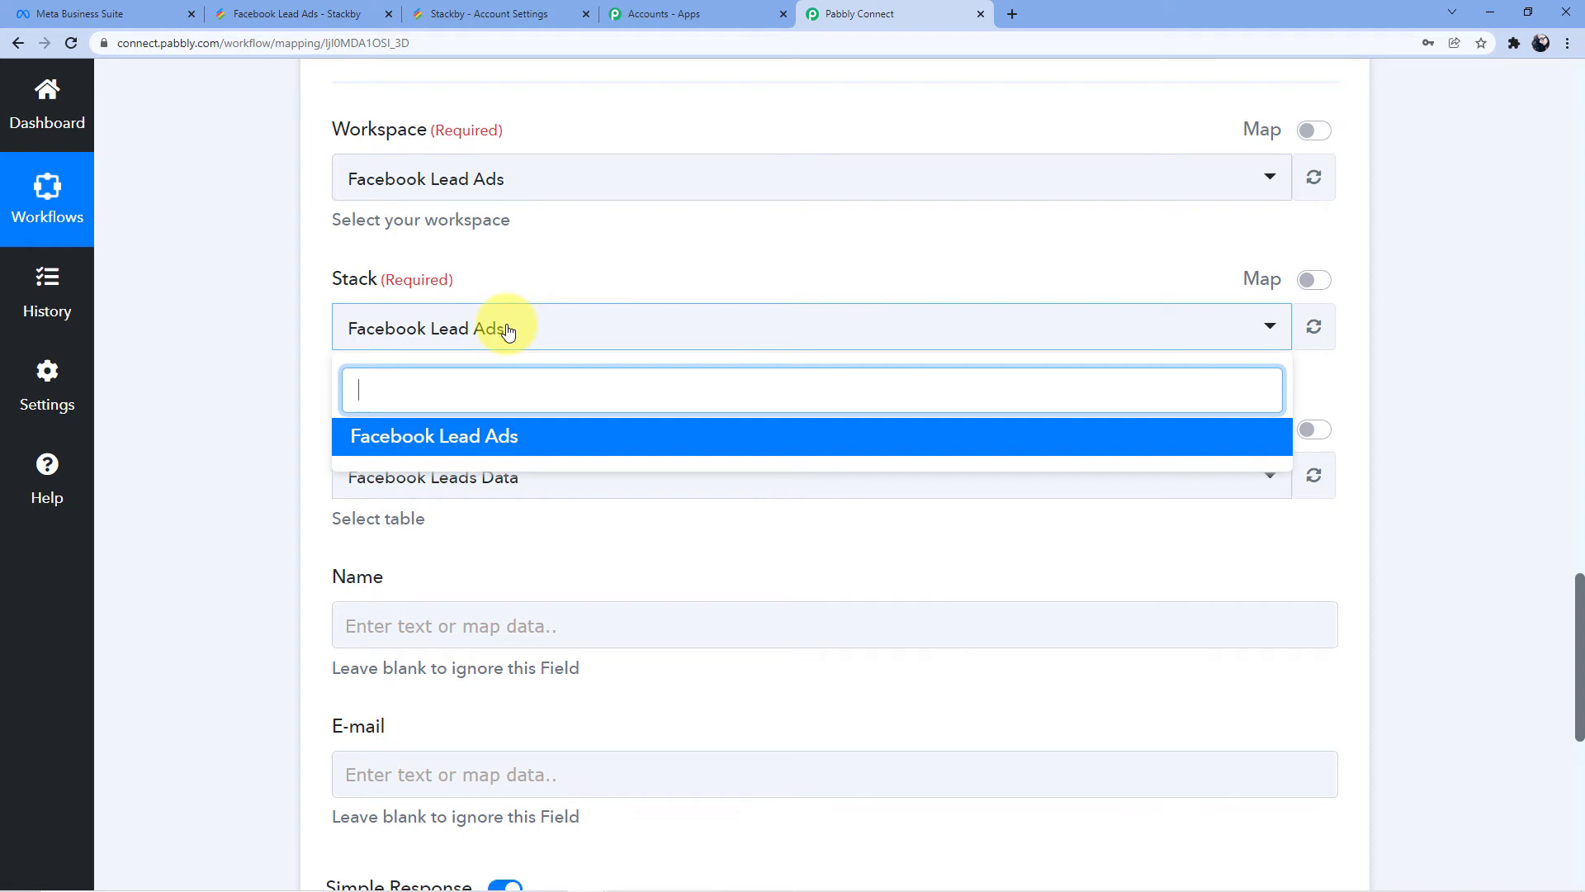
click(546, 455)
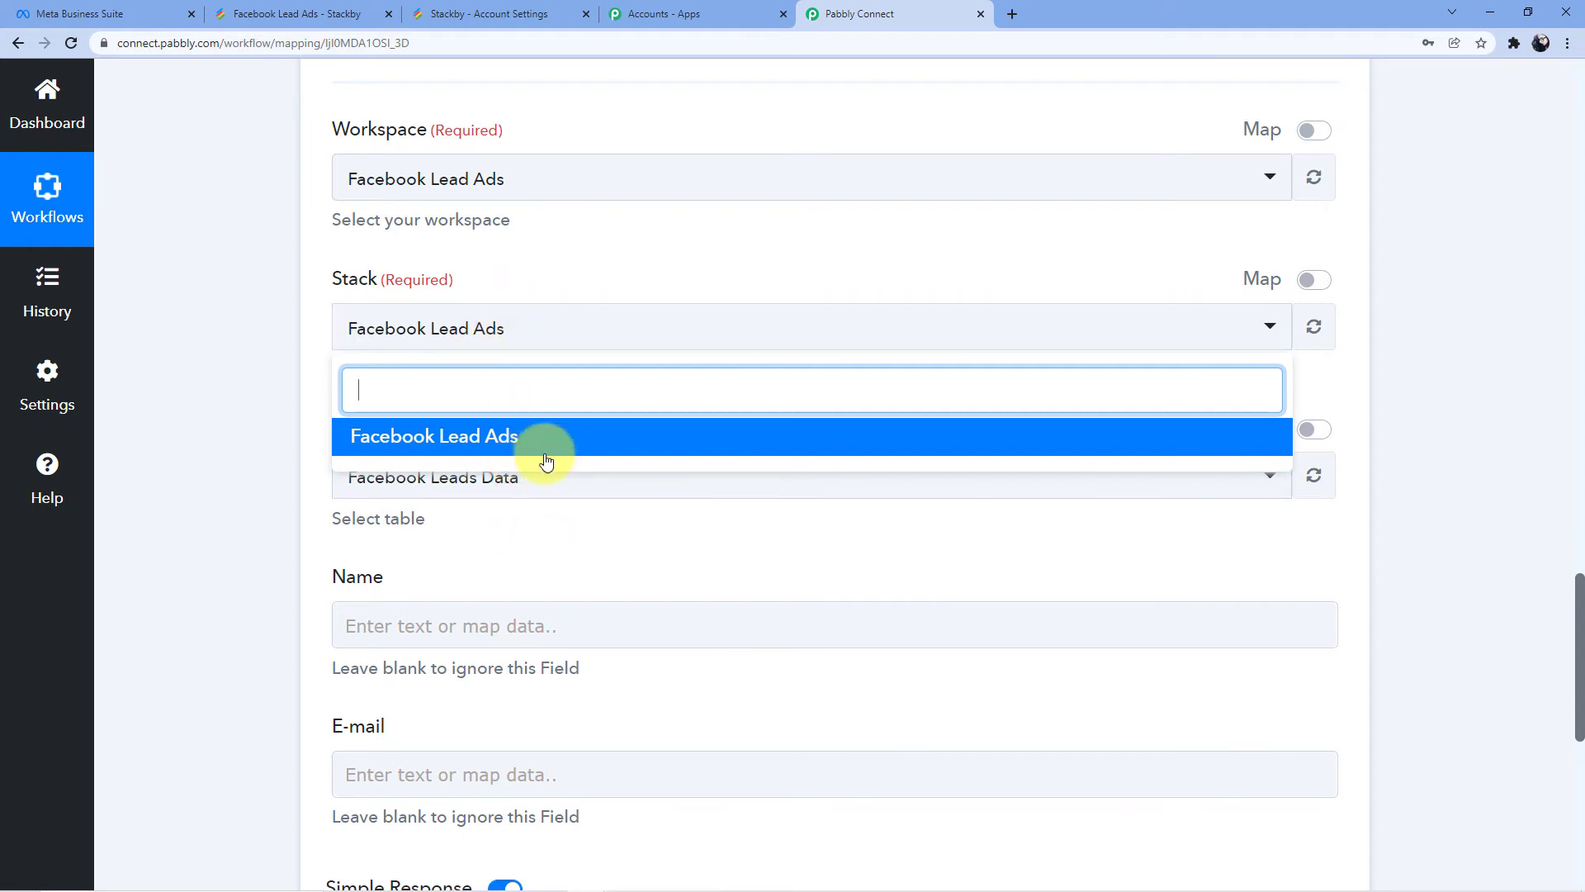
click(579, 289)
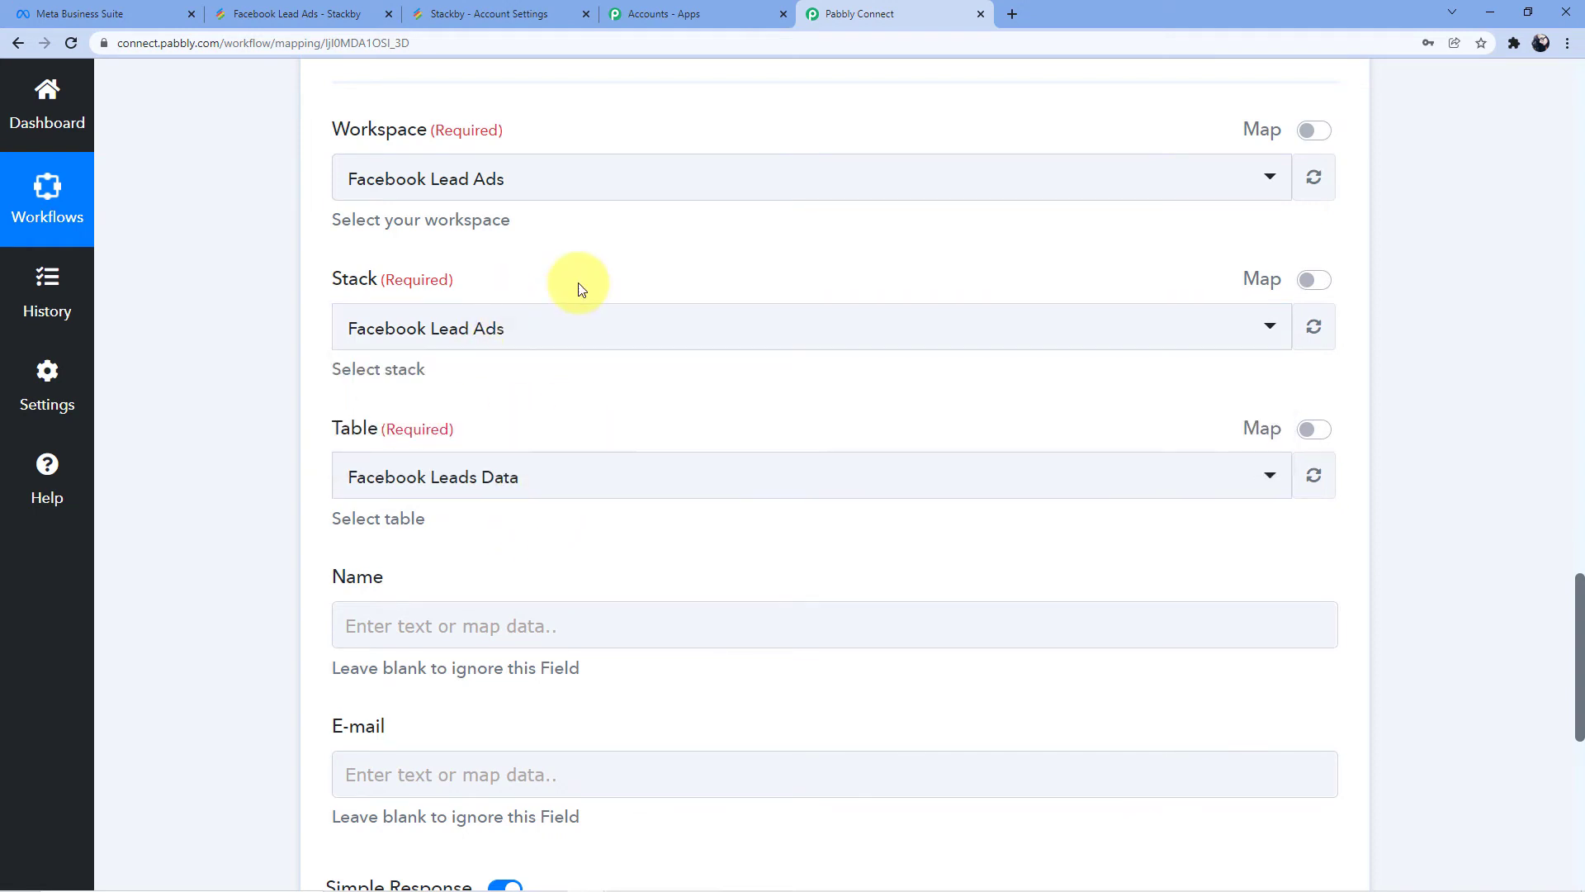
scroll(496, 328, down, 2)
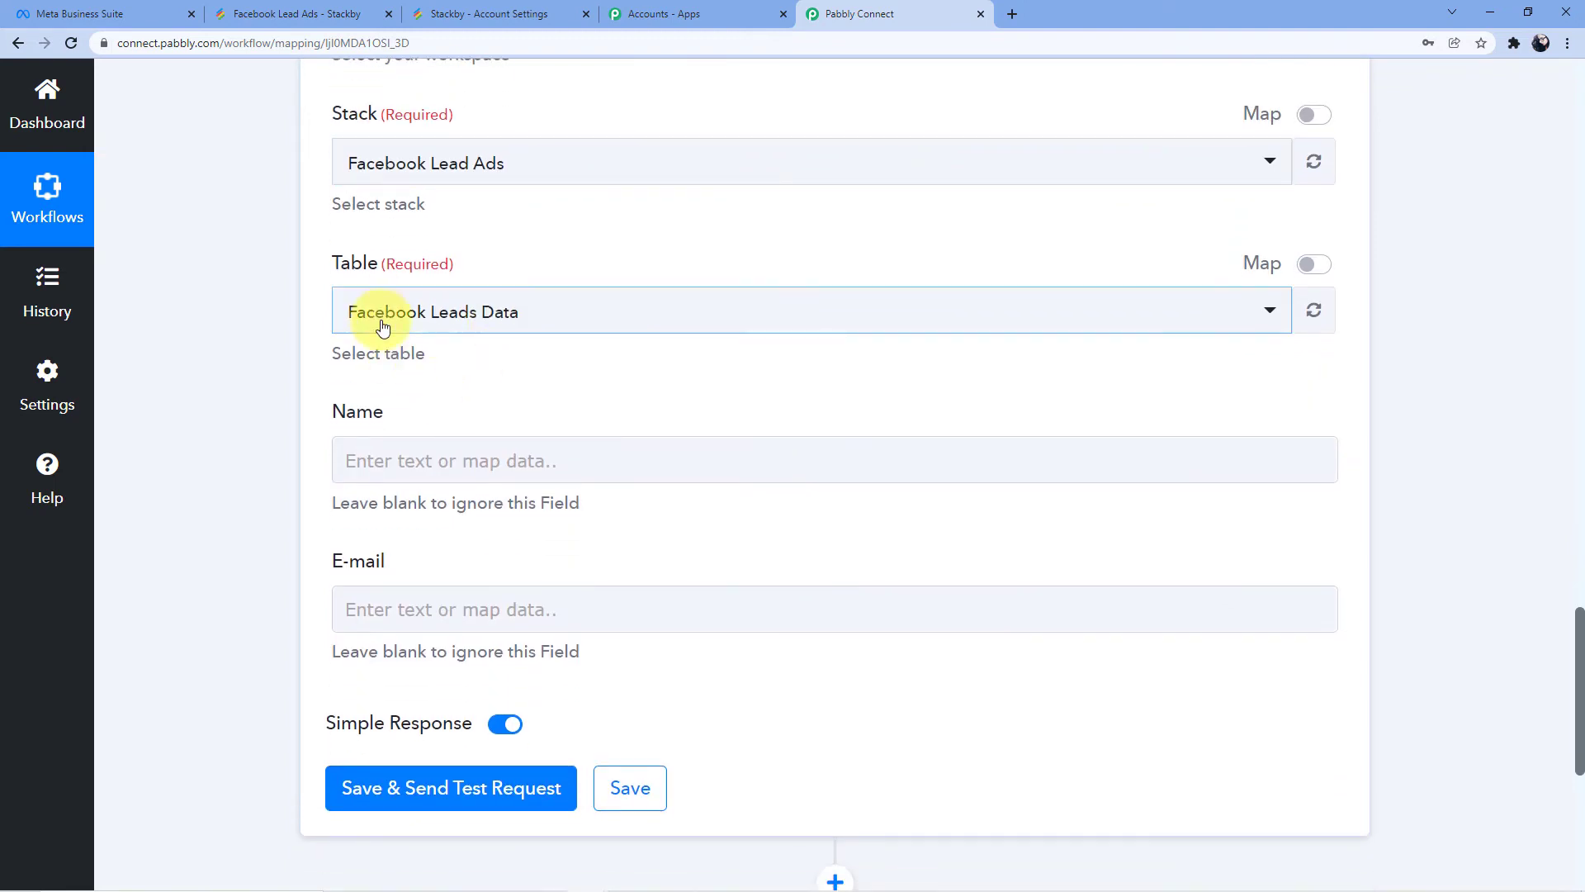
scroll(484, 330, down, 1)
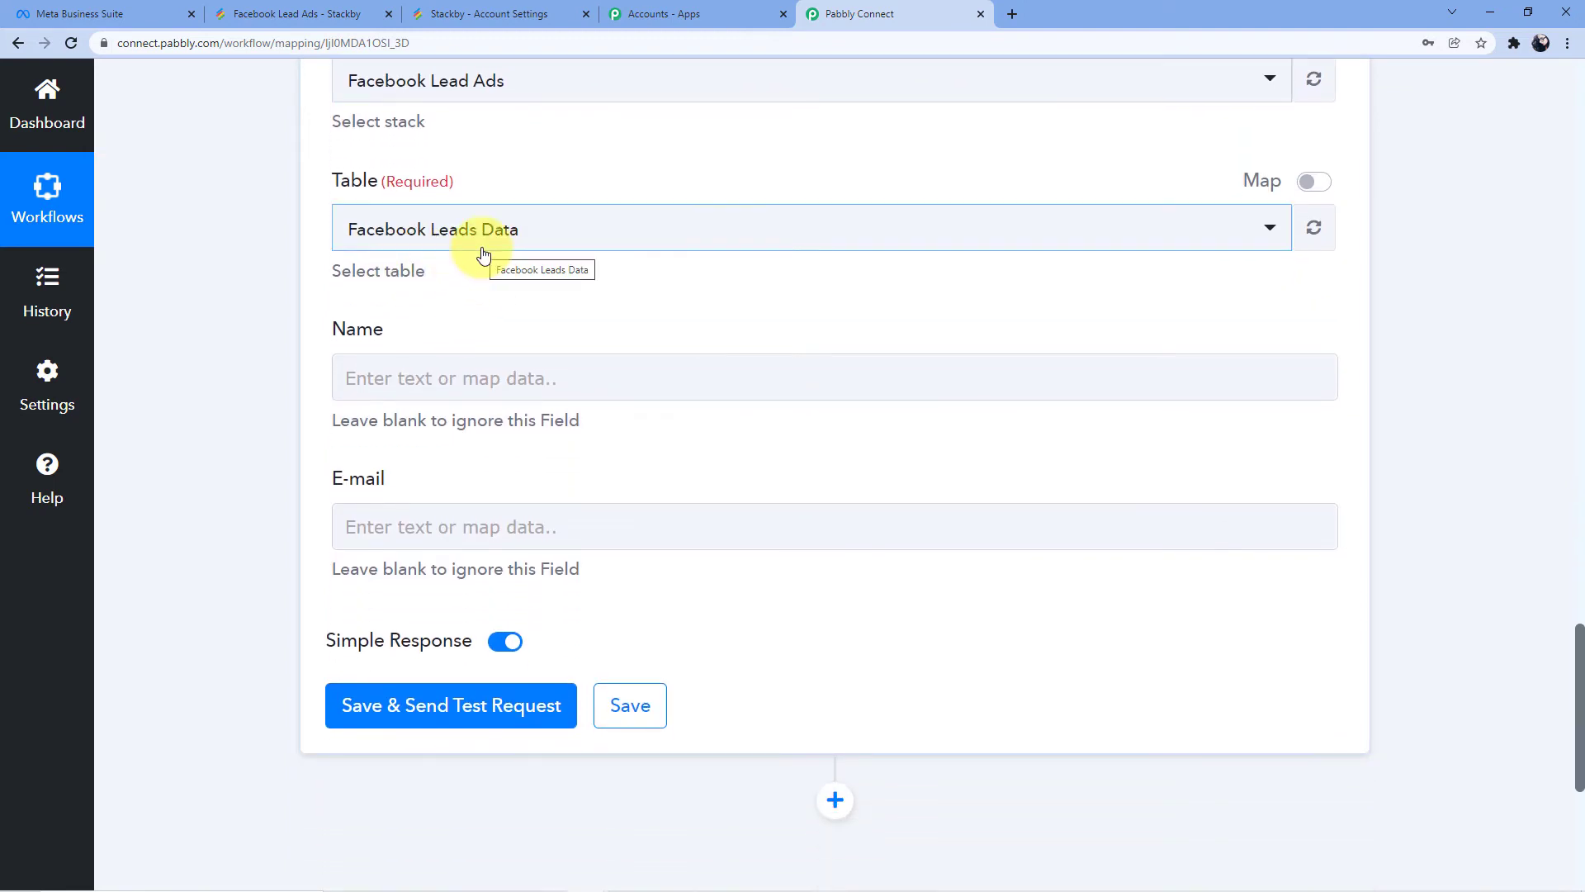
click(460, 376)
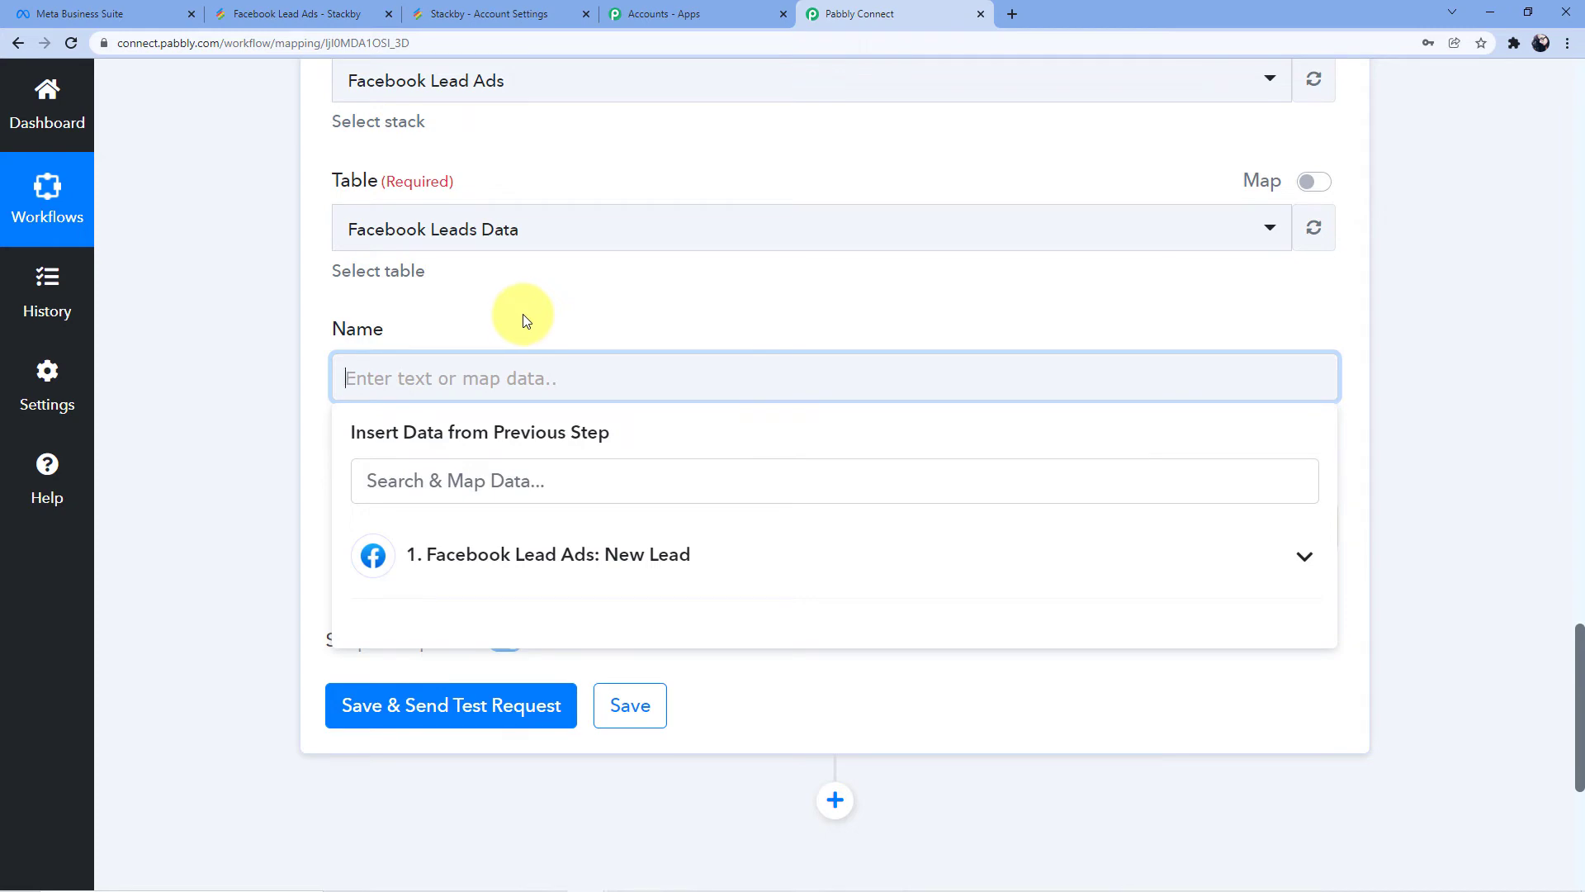
Map the lead's Res2 Full Name into the Stackby Name field
scroll(529, 314, up, 15)
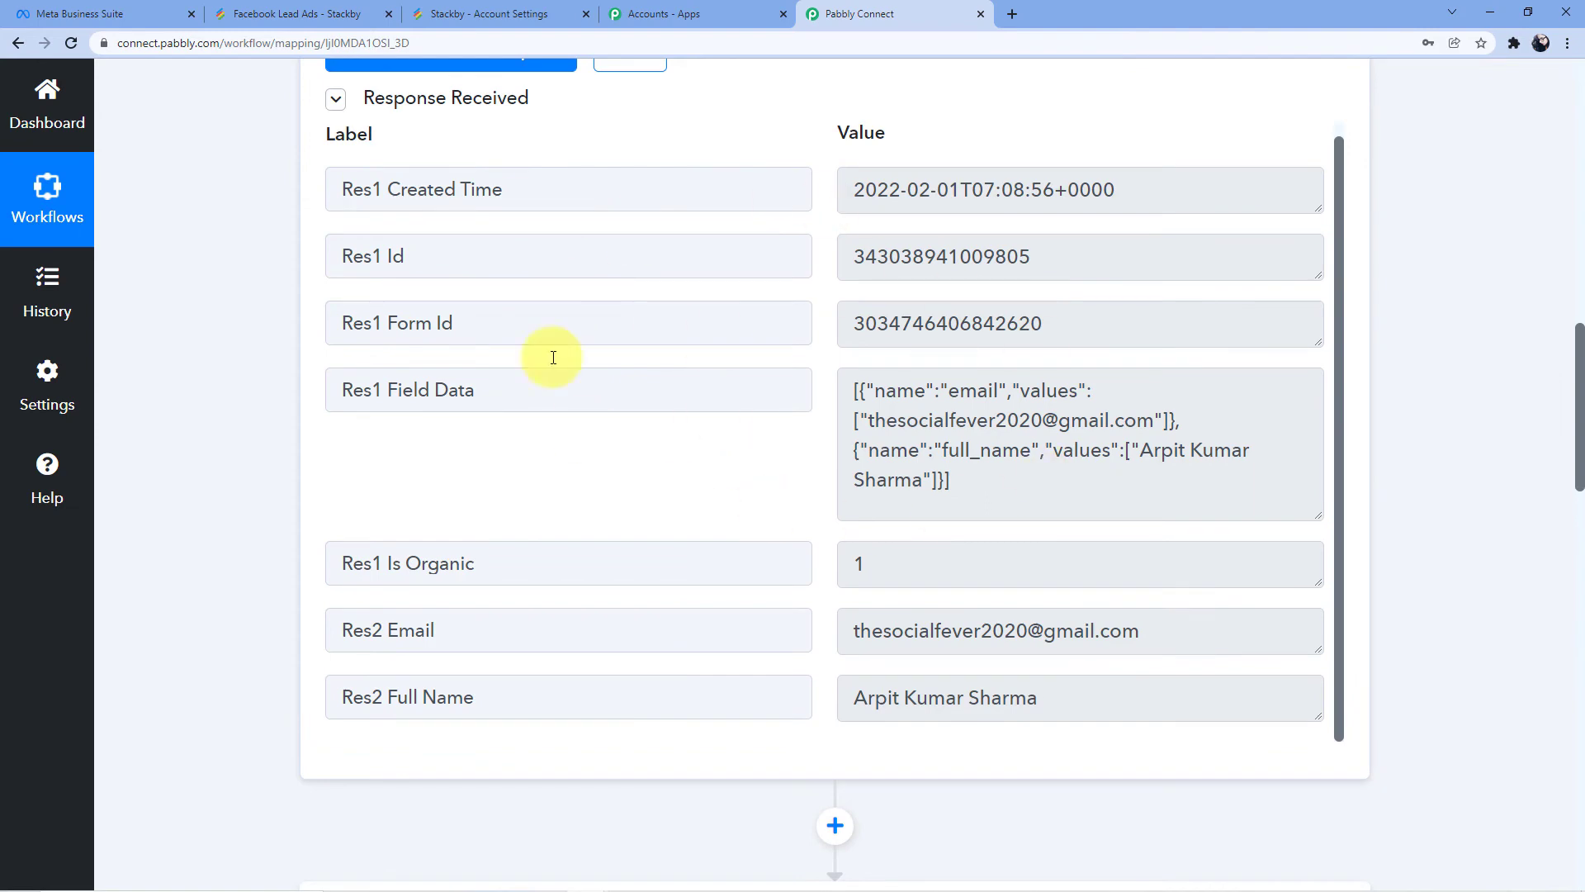
scroll(582, 434, down, 15)
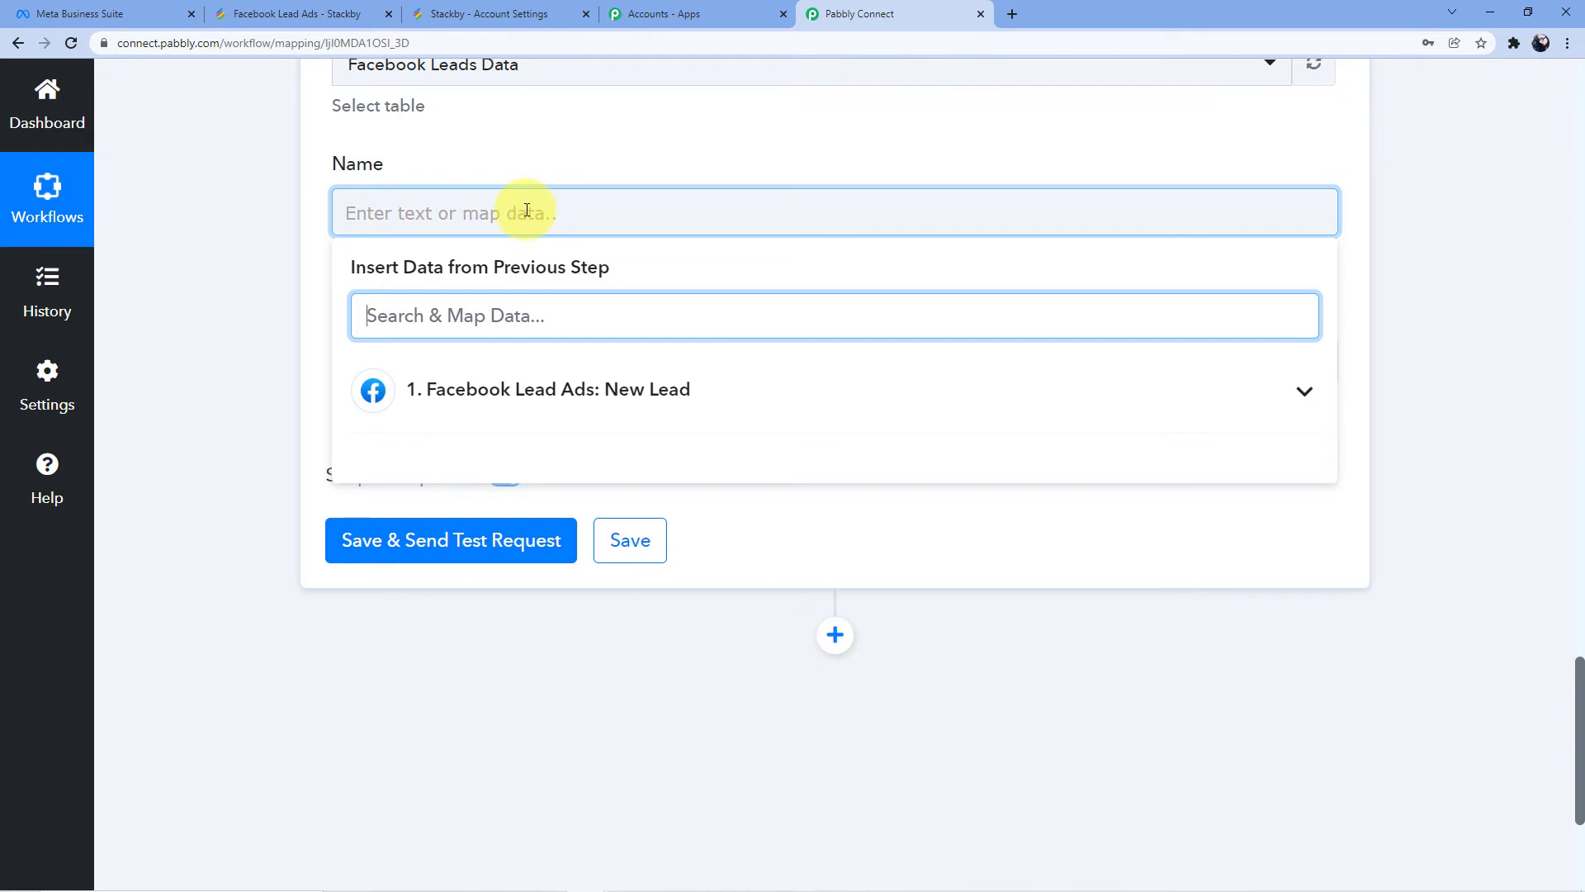
click(561, 380)
scroll(565, 371, down, 4)
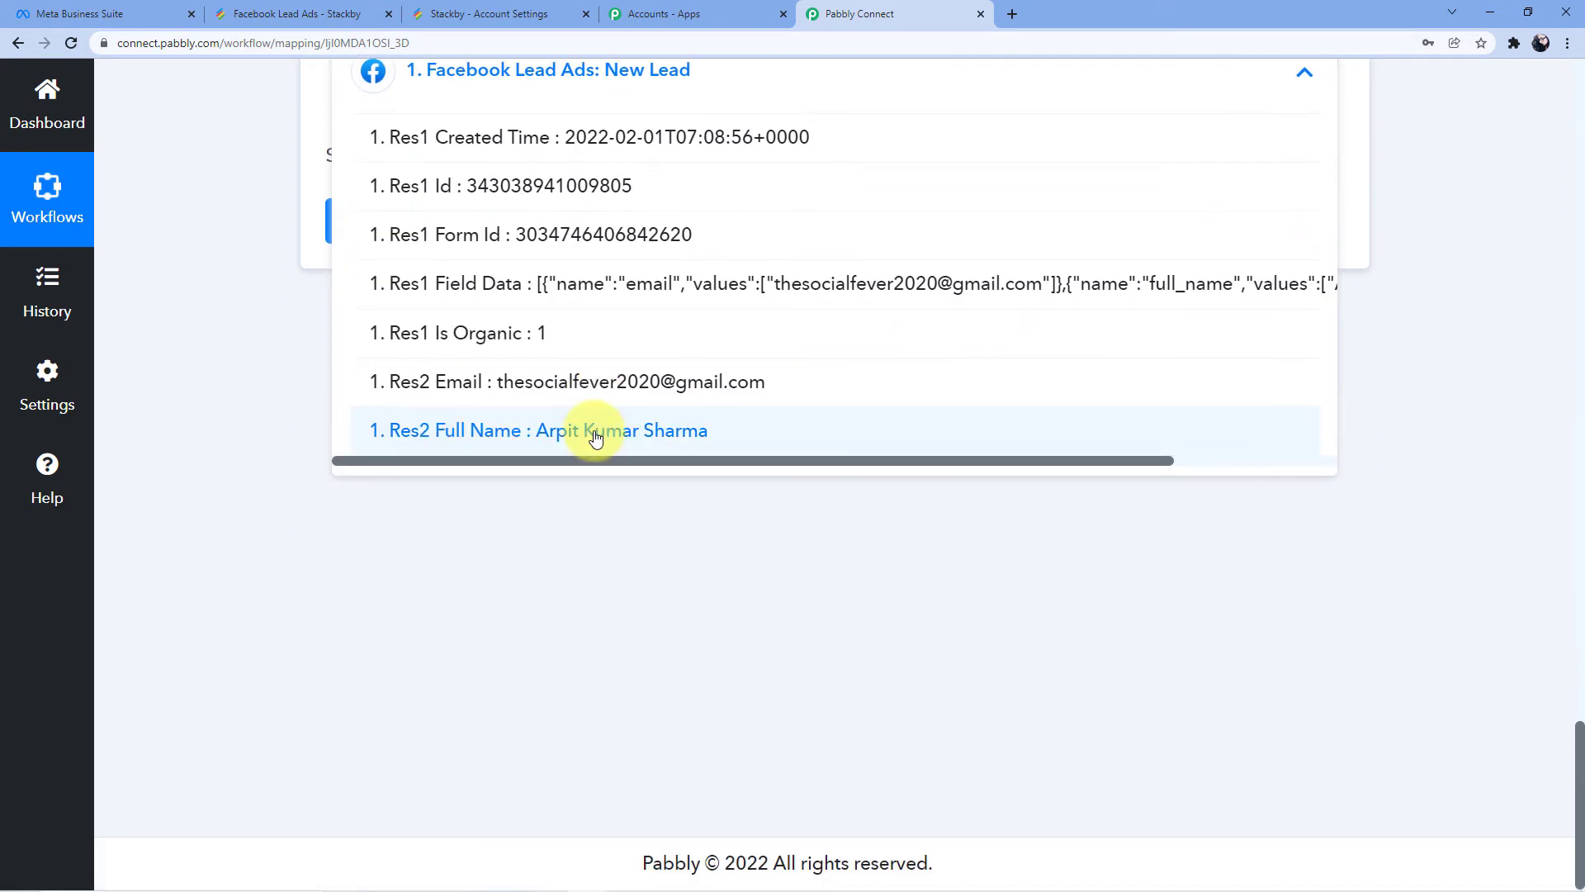
click(567, 432)
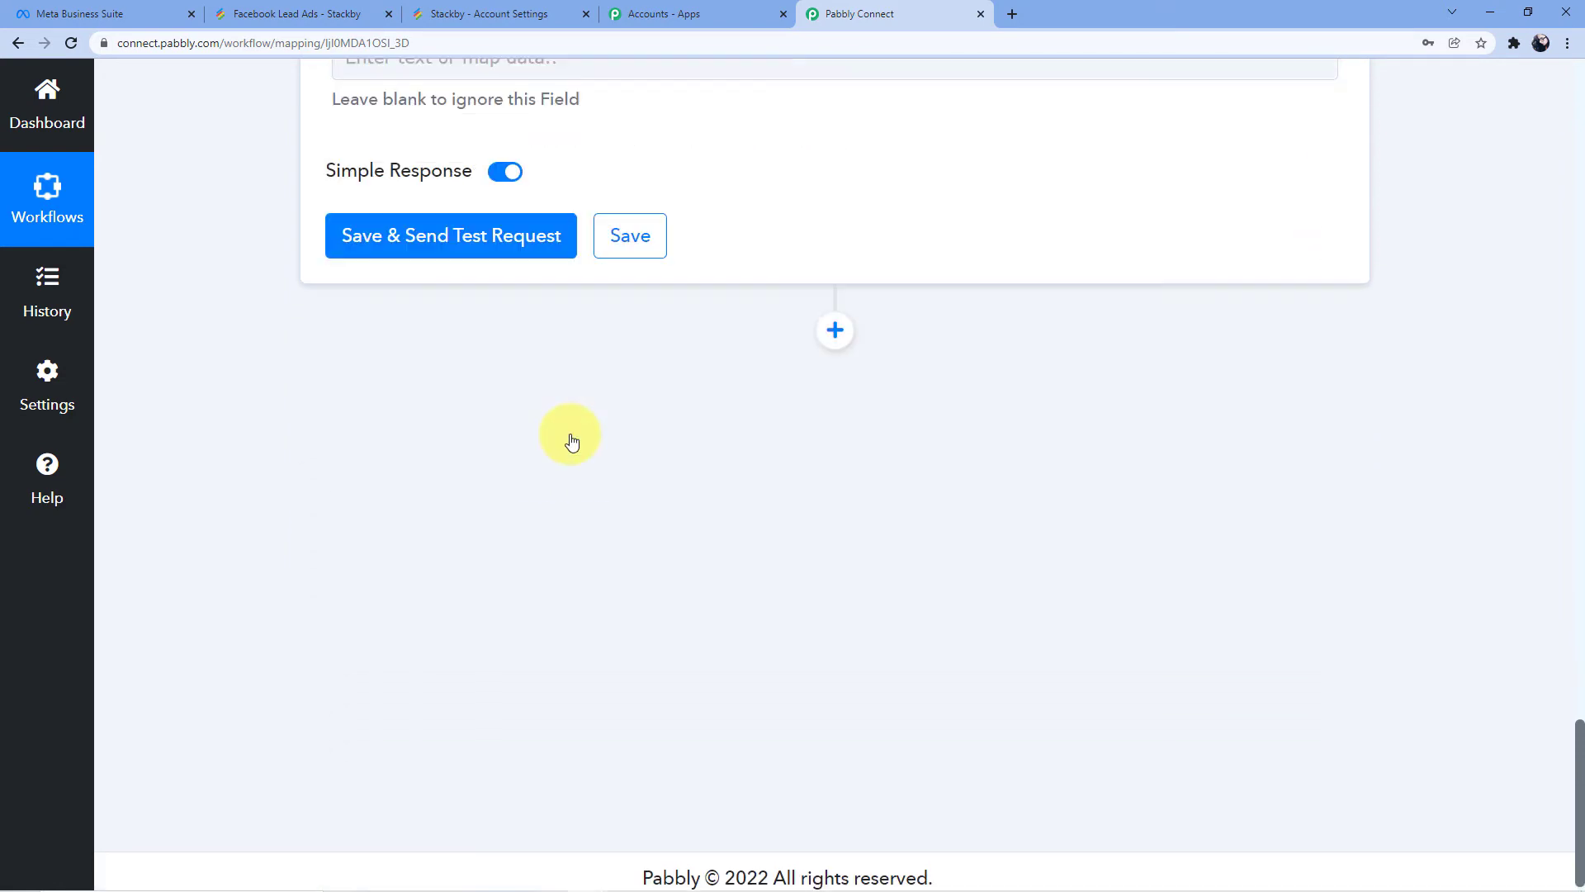
Map Res2 Email into the E-mail field, then save and send a test row to Stackby
click(567, 318)
scroll(566, 319, down, 4)
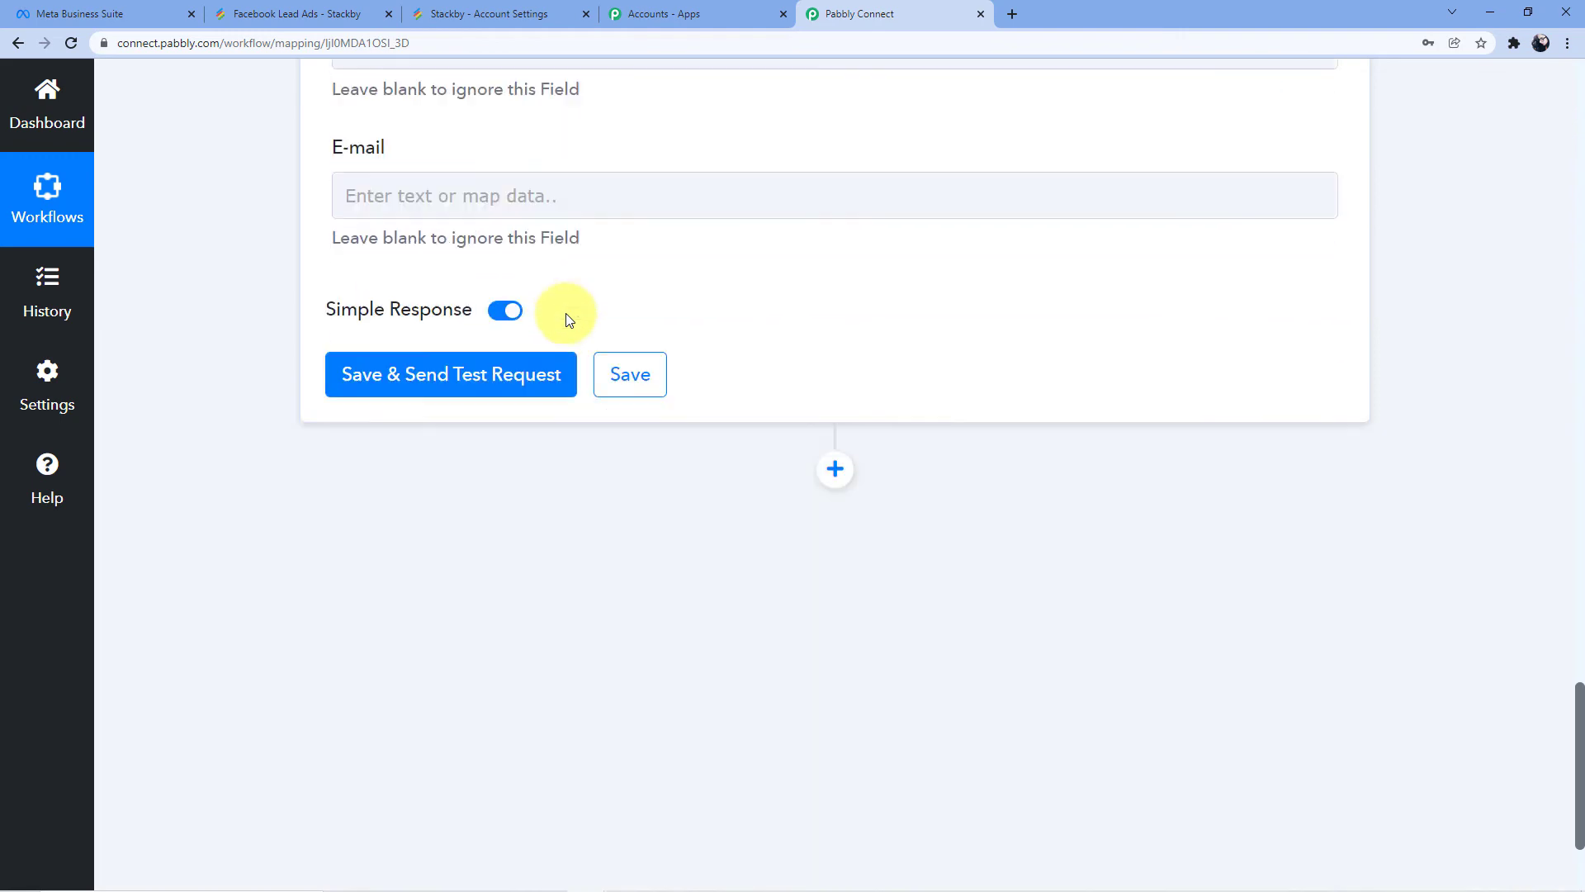
click(432, 190)
click(536, 368)
scroll(553, 405, down, 2)
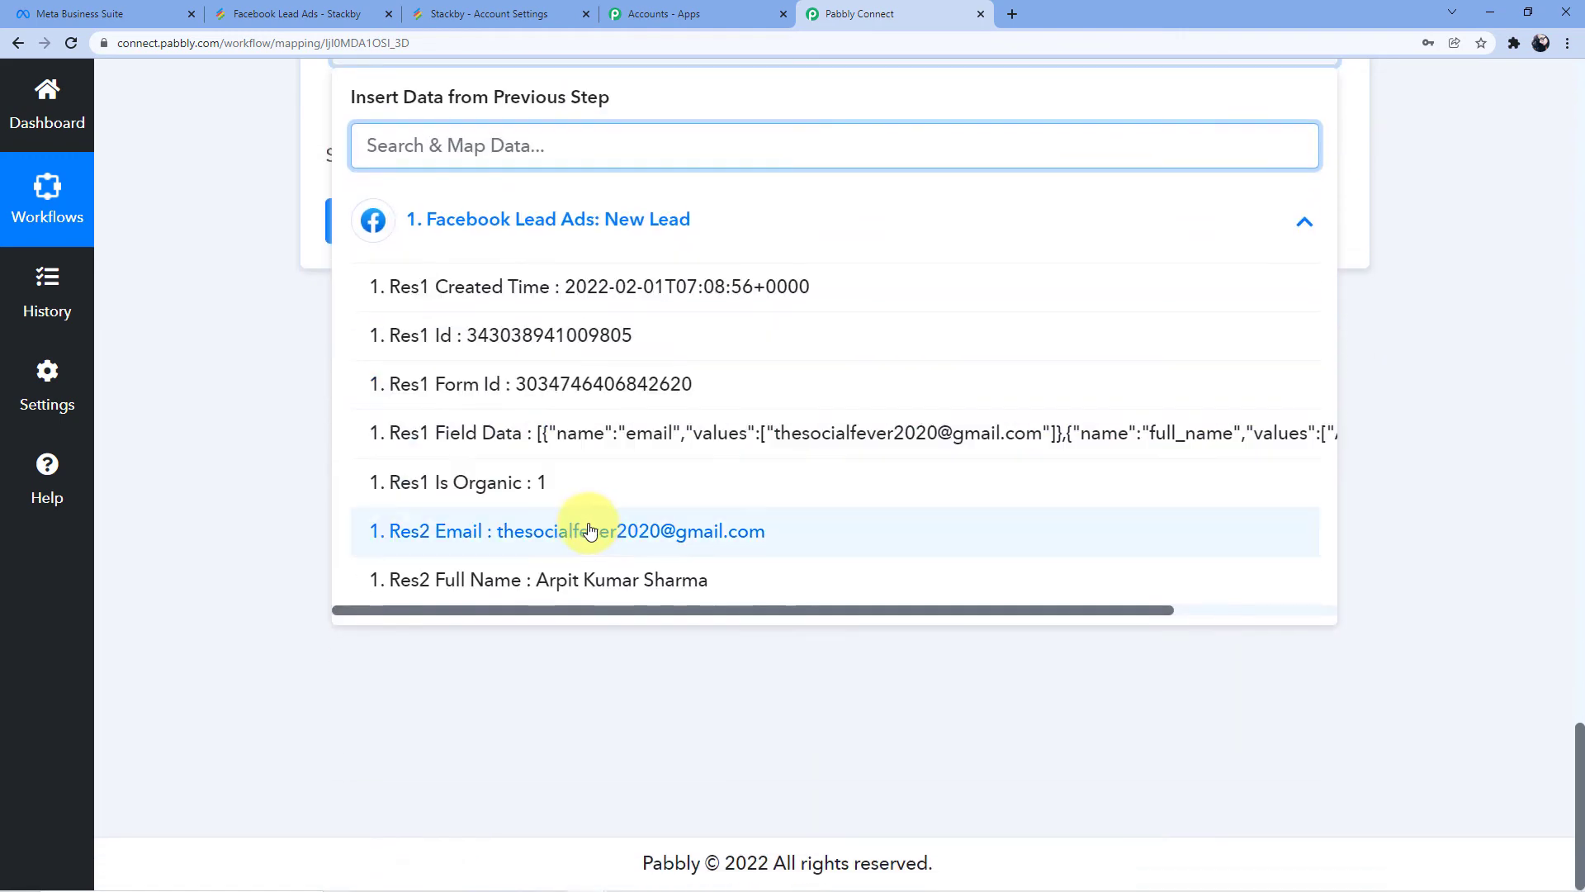
click(592, 526)
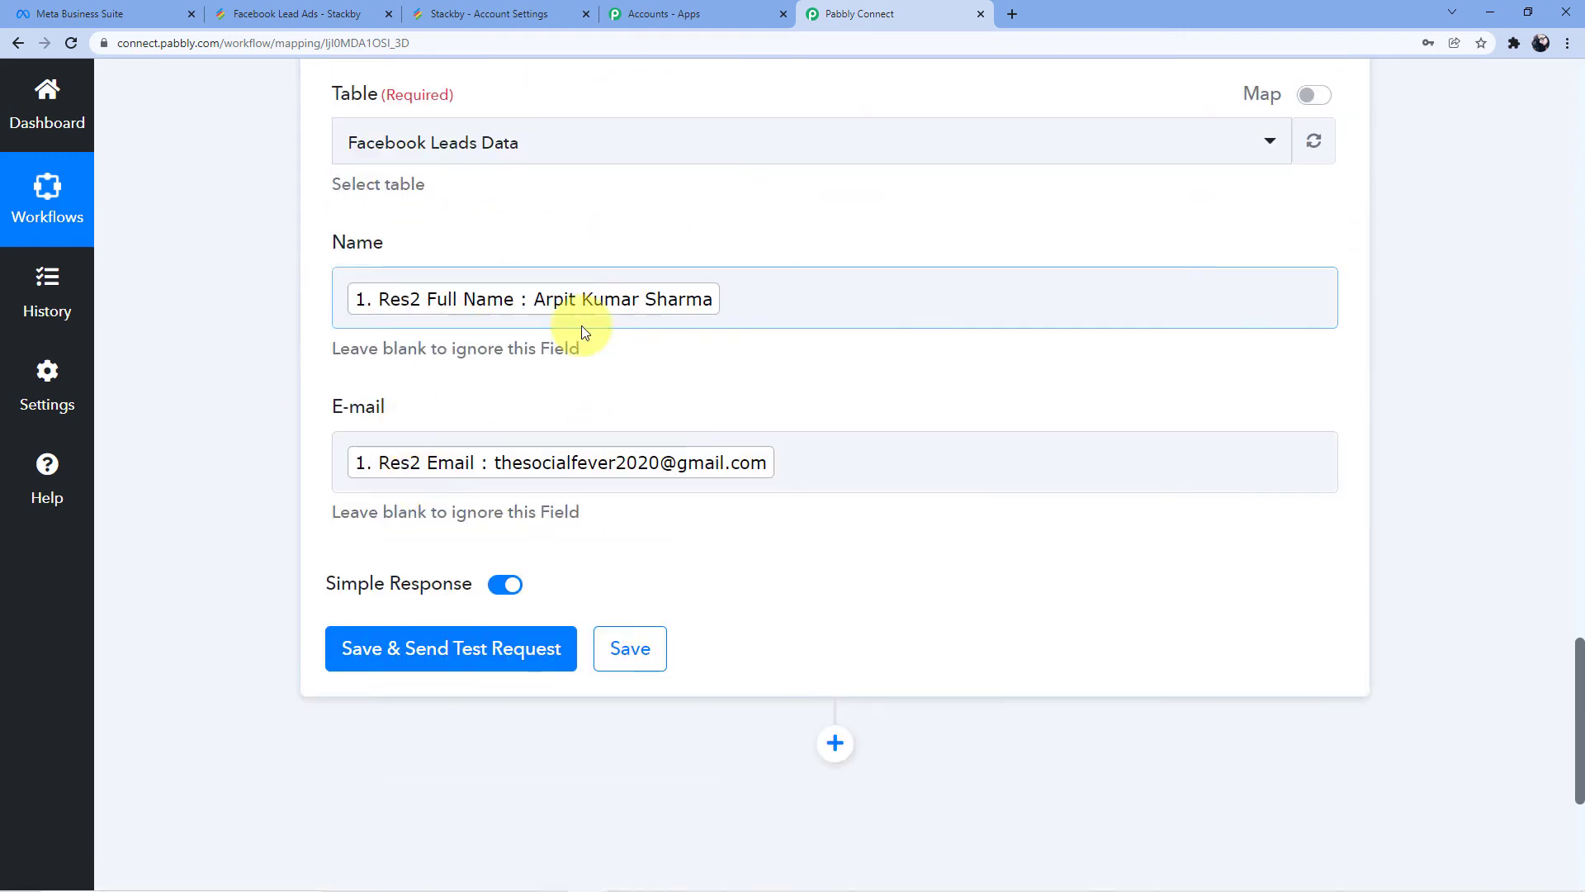
click(424, 652)
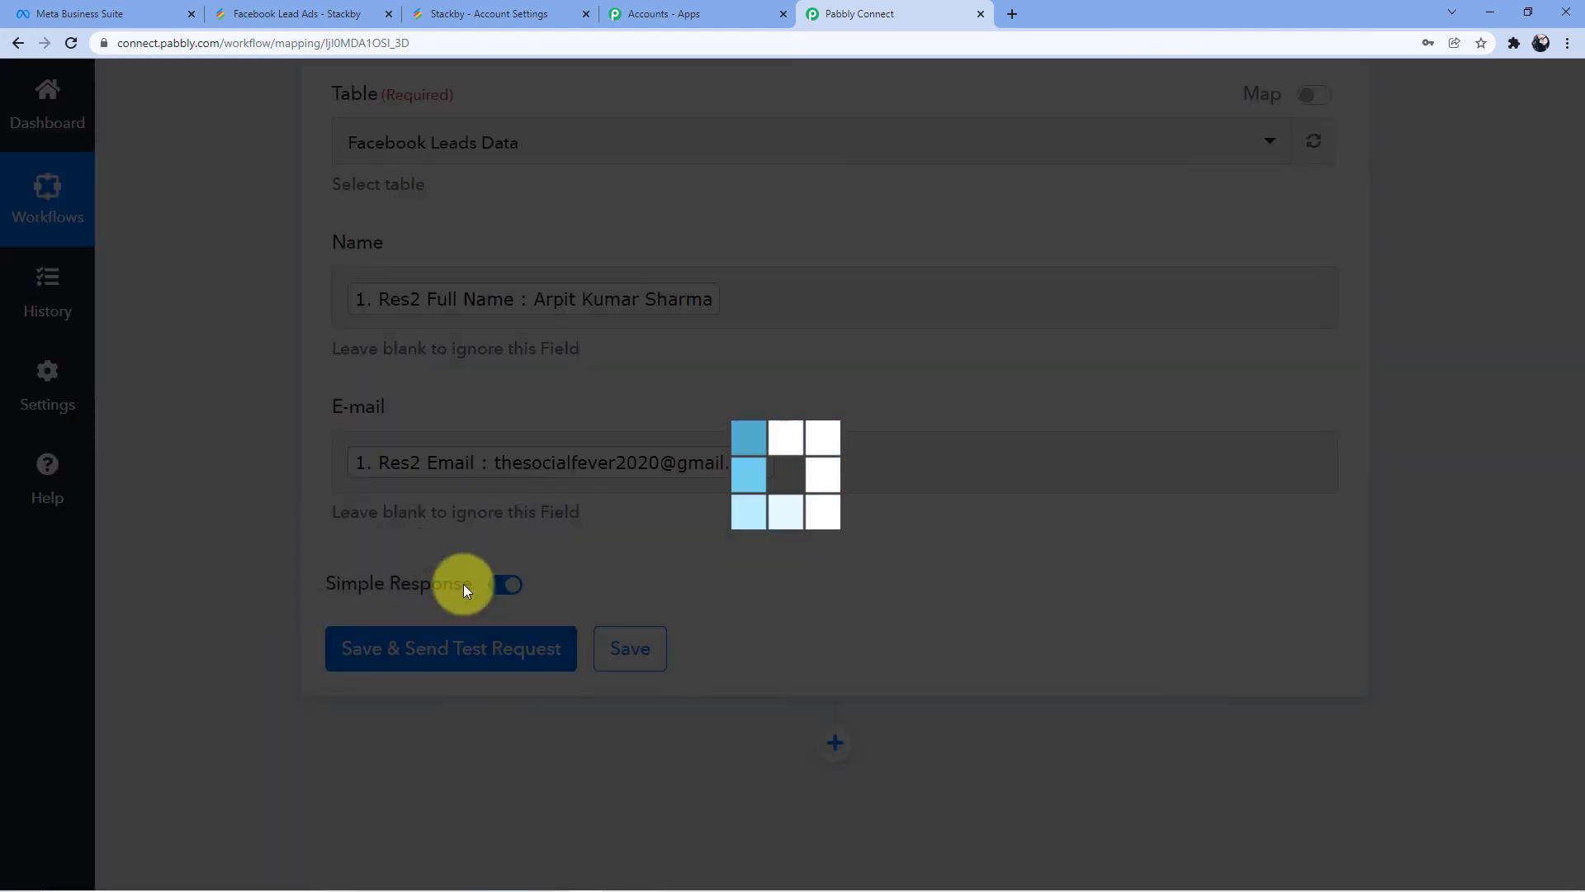
Check the Response Received values and the new Stackby row, then bring up Meta Business Suite's lead forms
scroll(793, 531, down, 4)
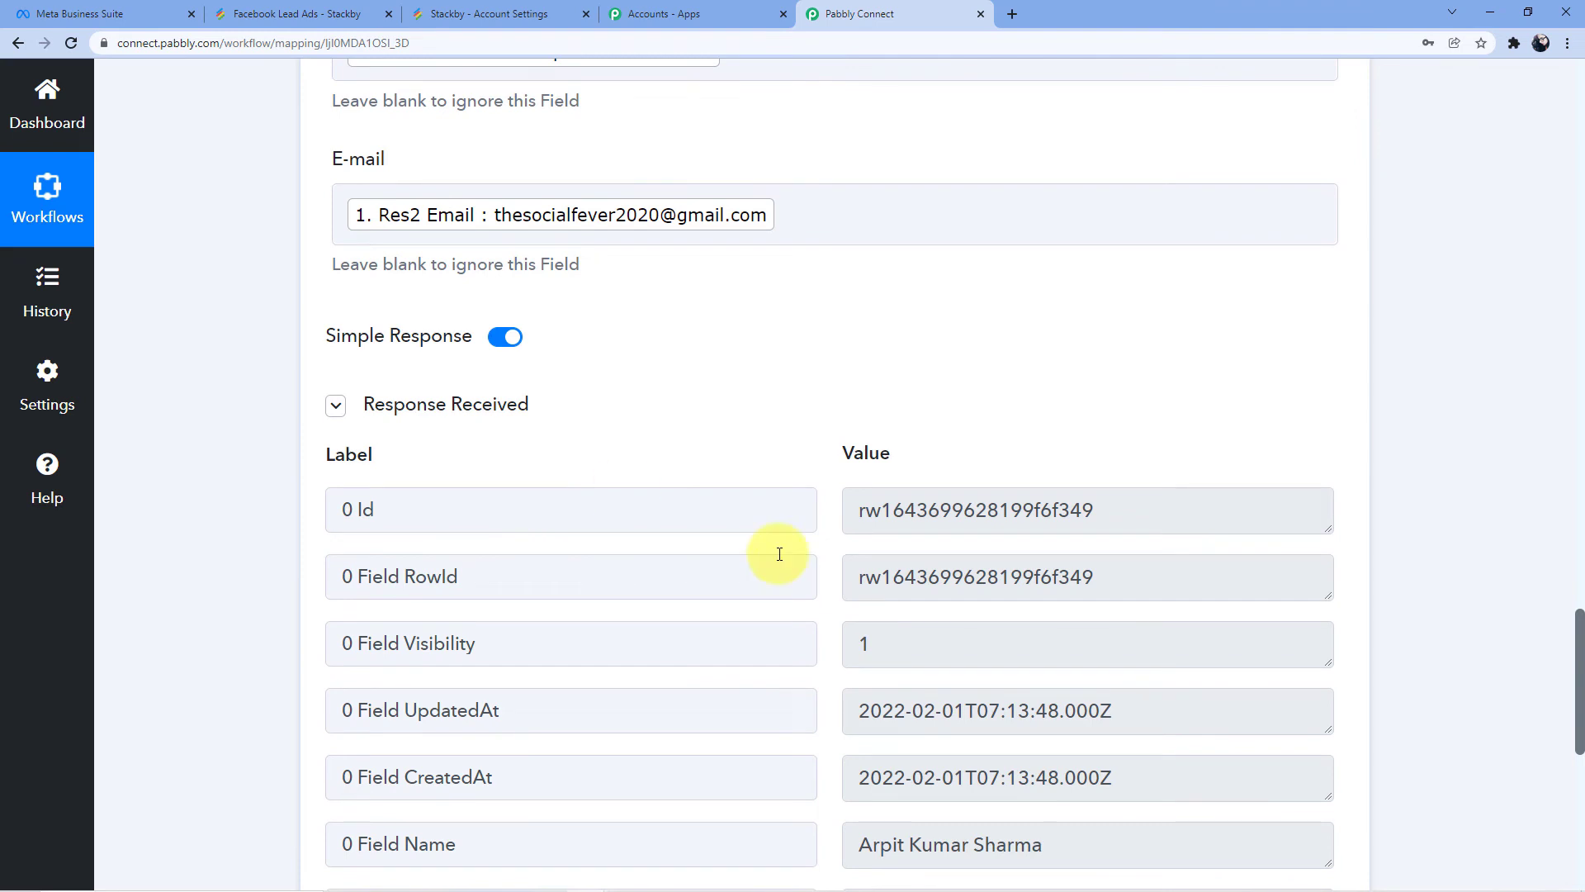
scroll(865, 647, down, 3)
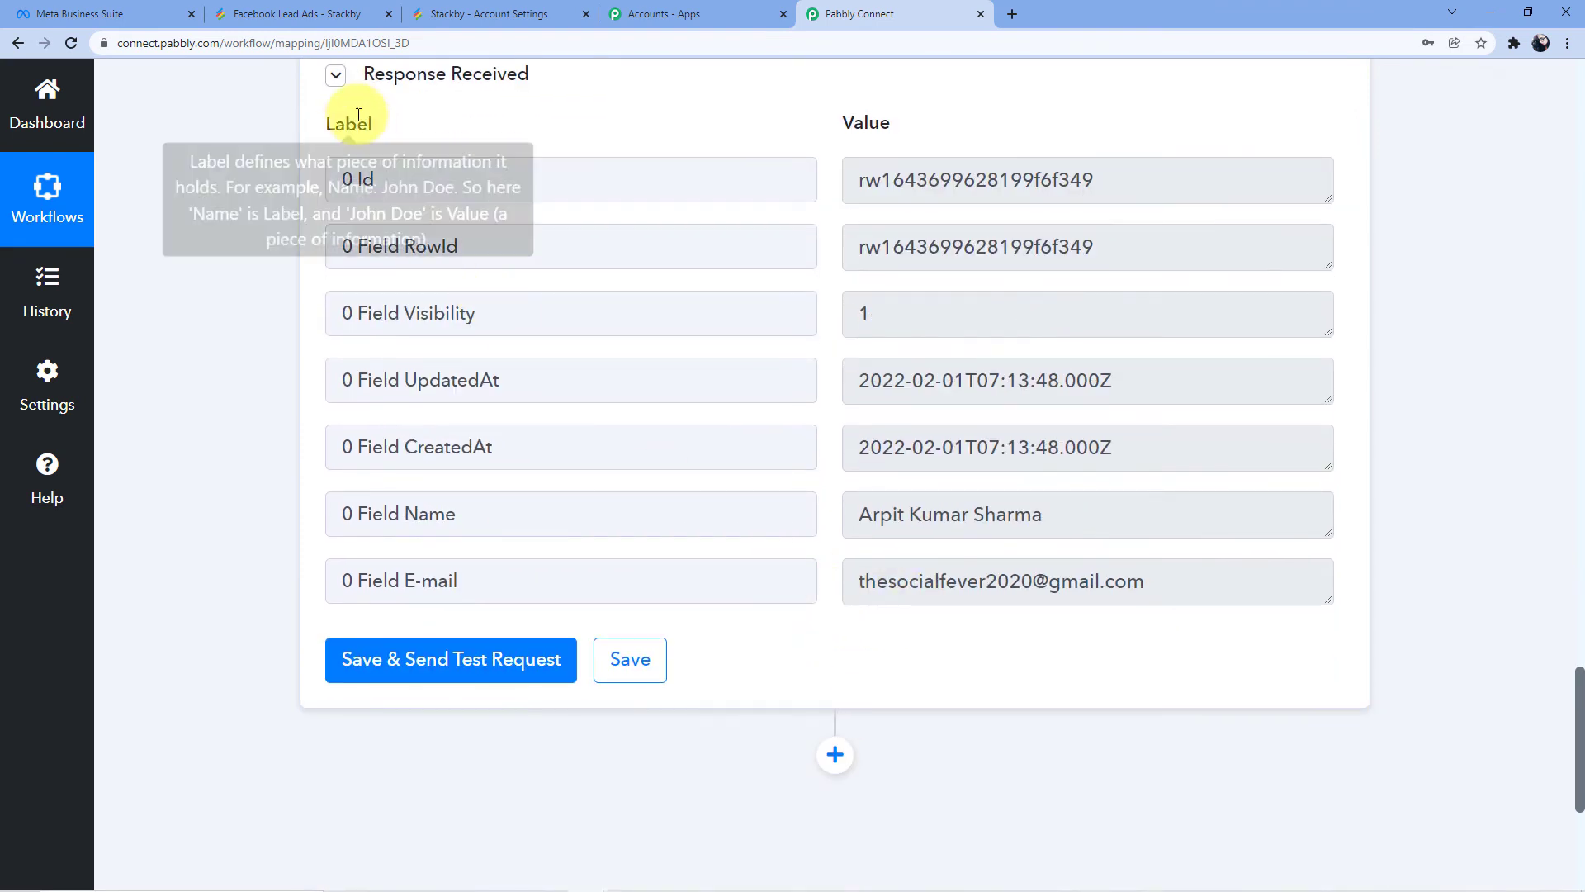
click(317, 10)
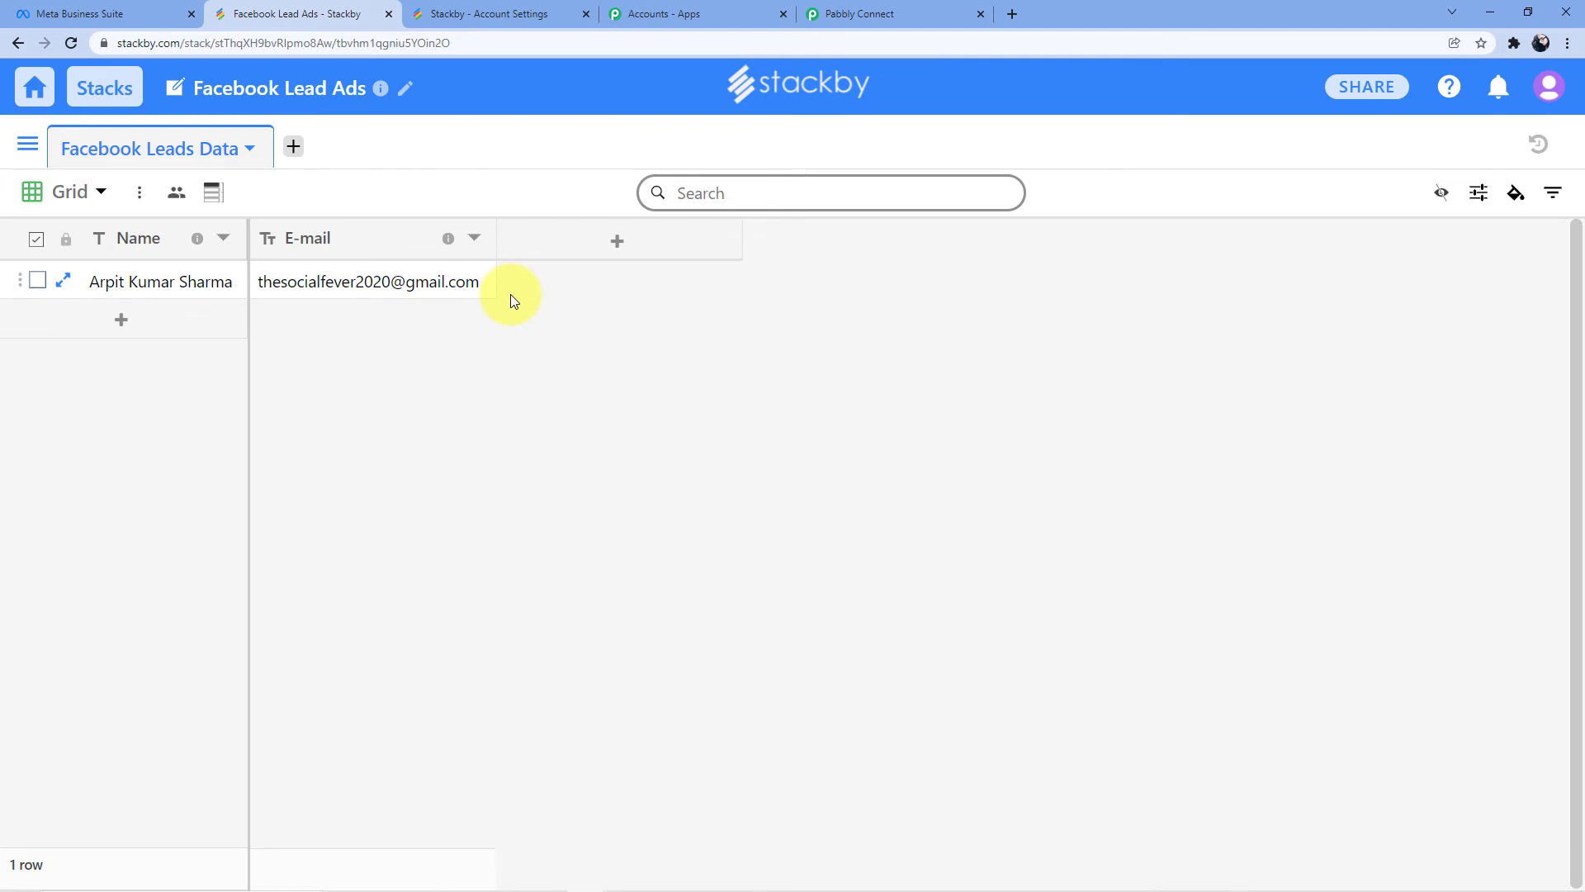
click(149, 7)
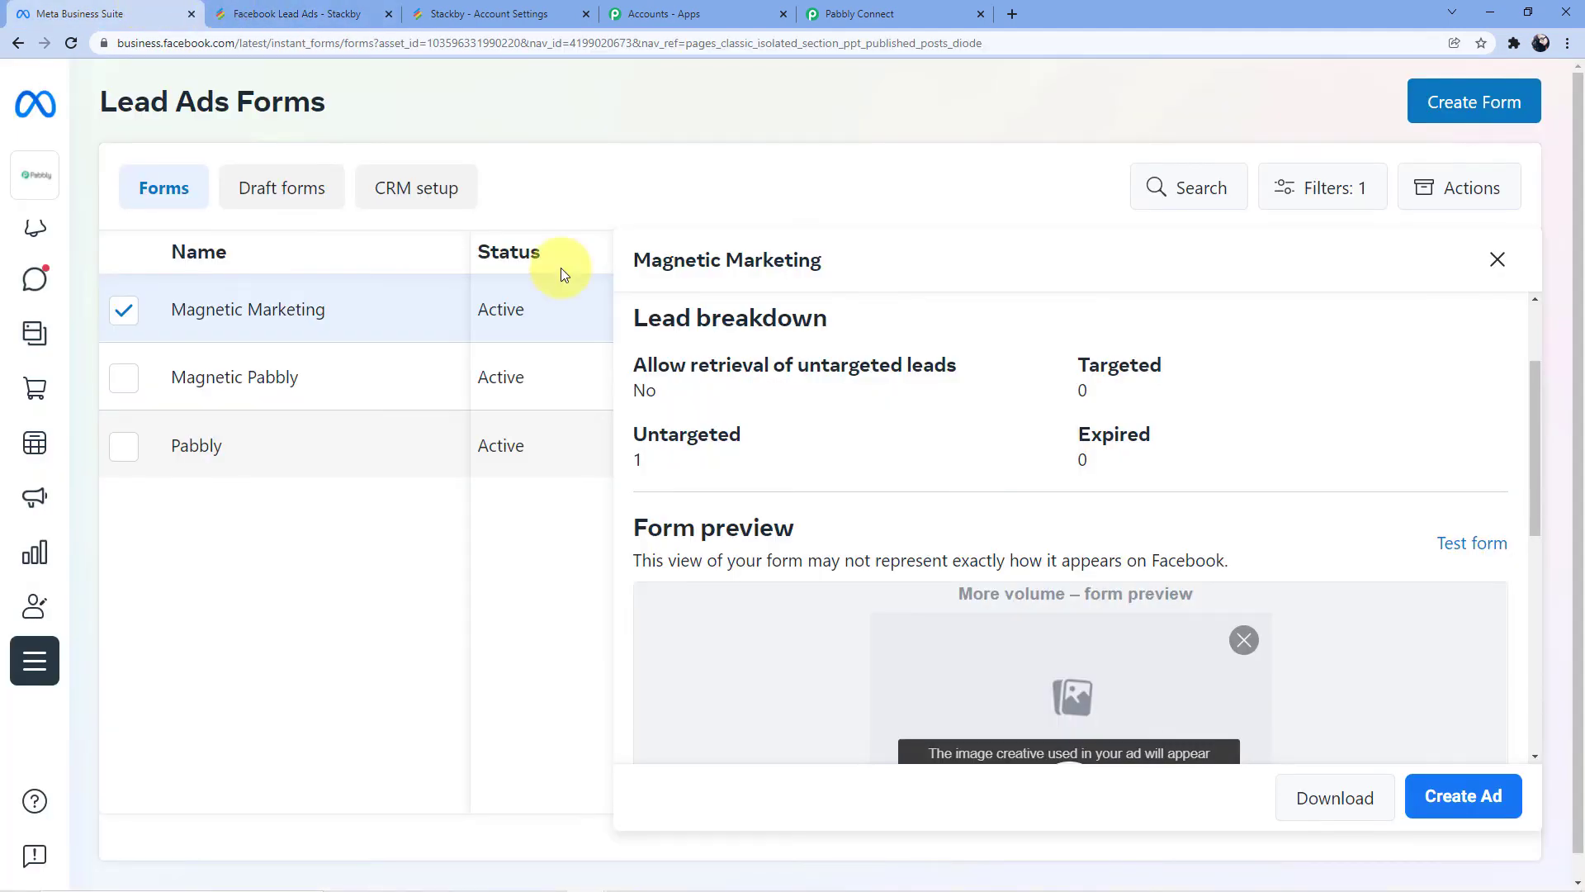
scroll(1072, 573, down, 1)
Start a test submission of the Magnetic Marketing form and replace the email with a fresh test address
scroll(1072, 573, up, 3)
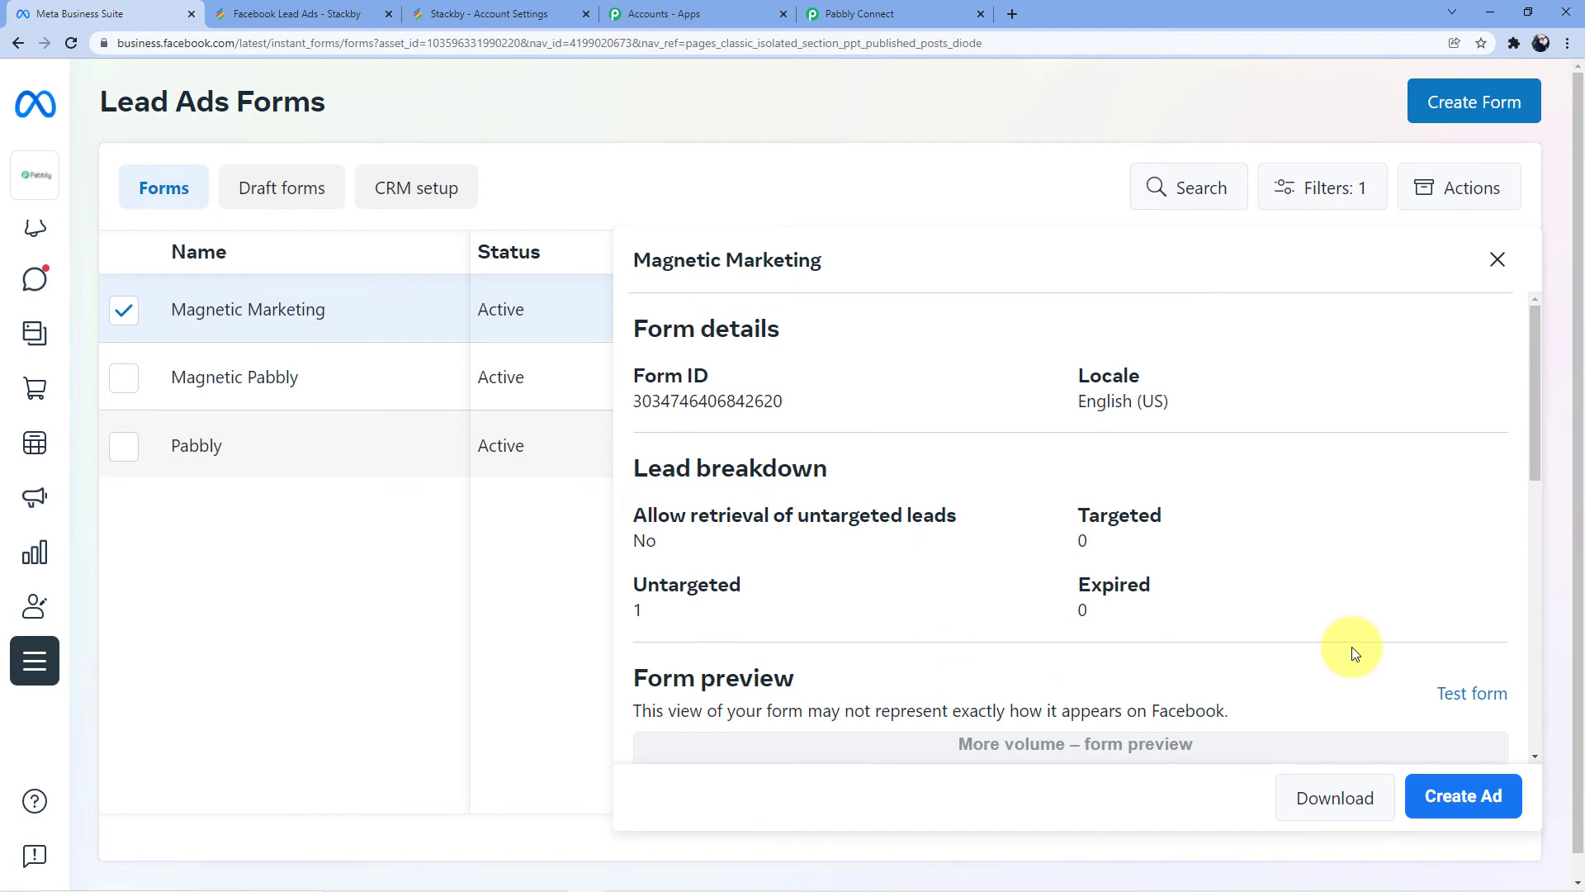
scroll(1403, 578, down, 3)
click(1472, 446)
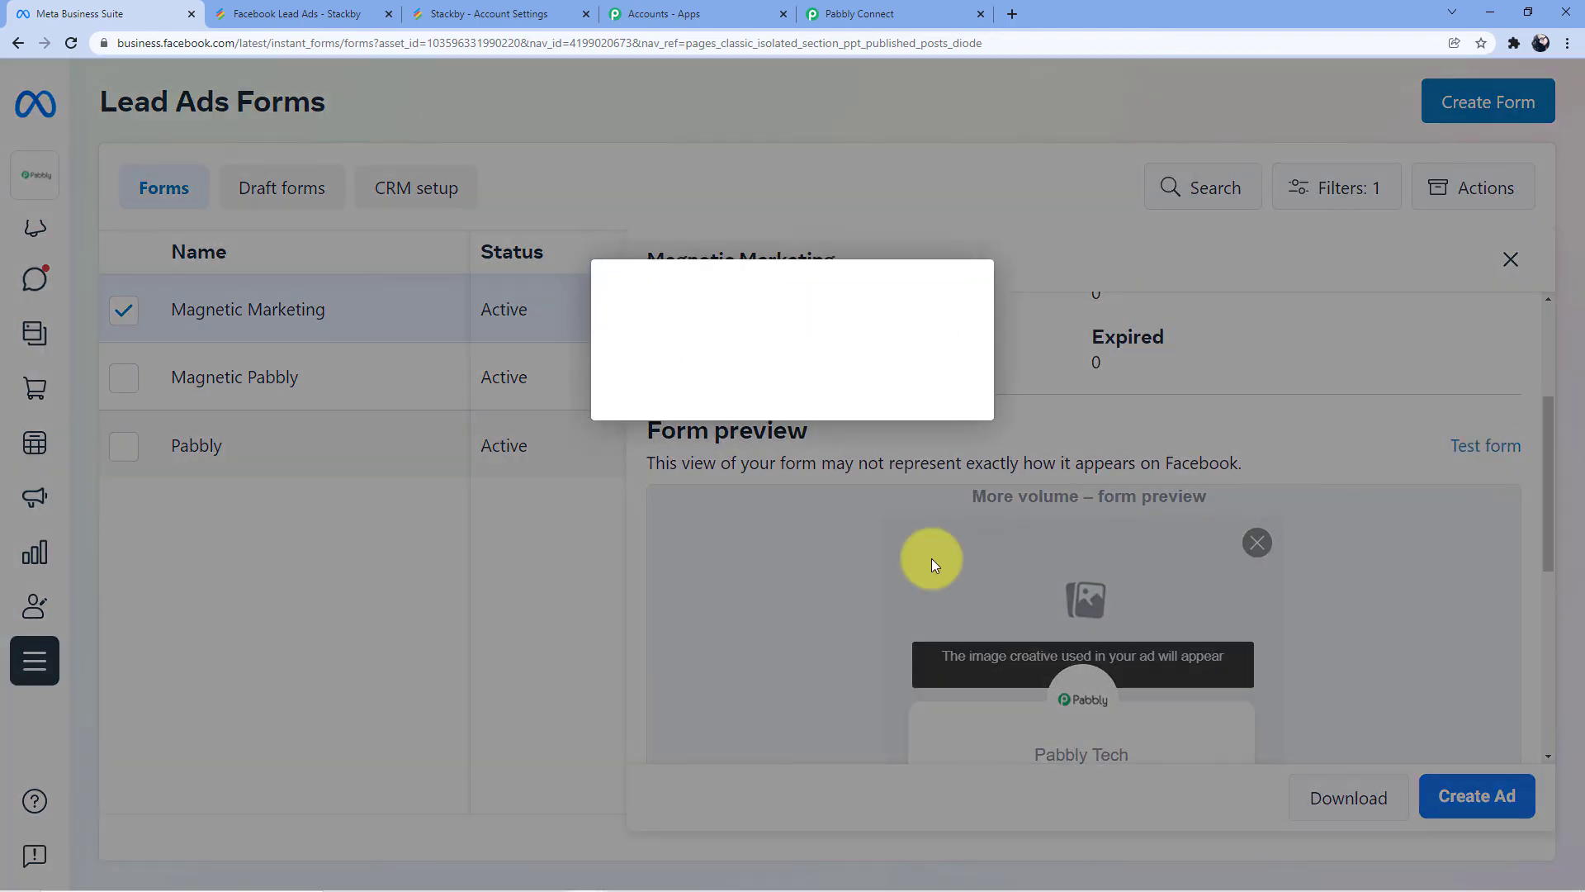
drag(900, 447, 646, 451)
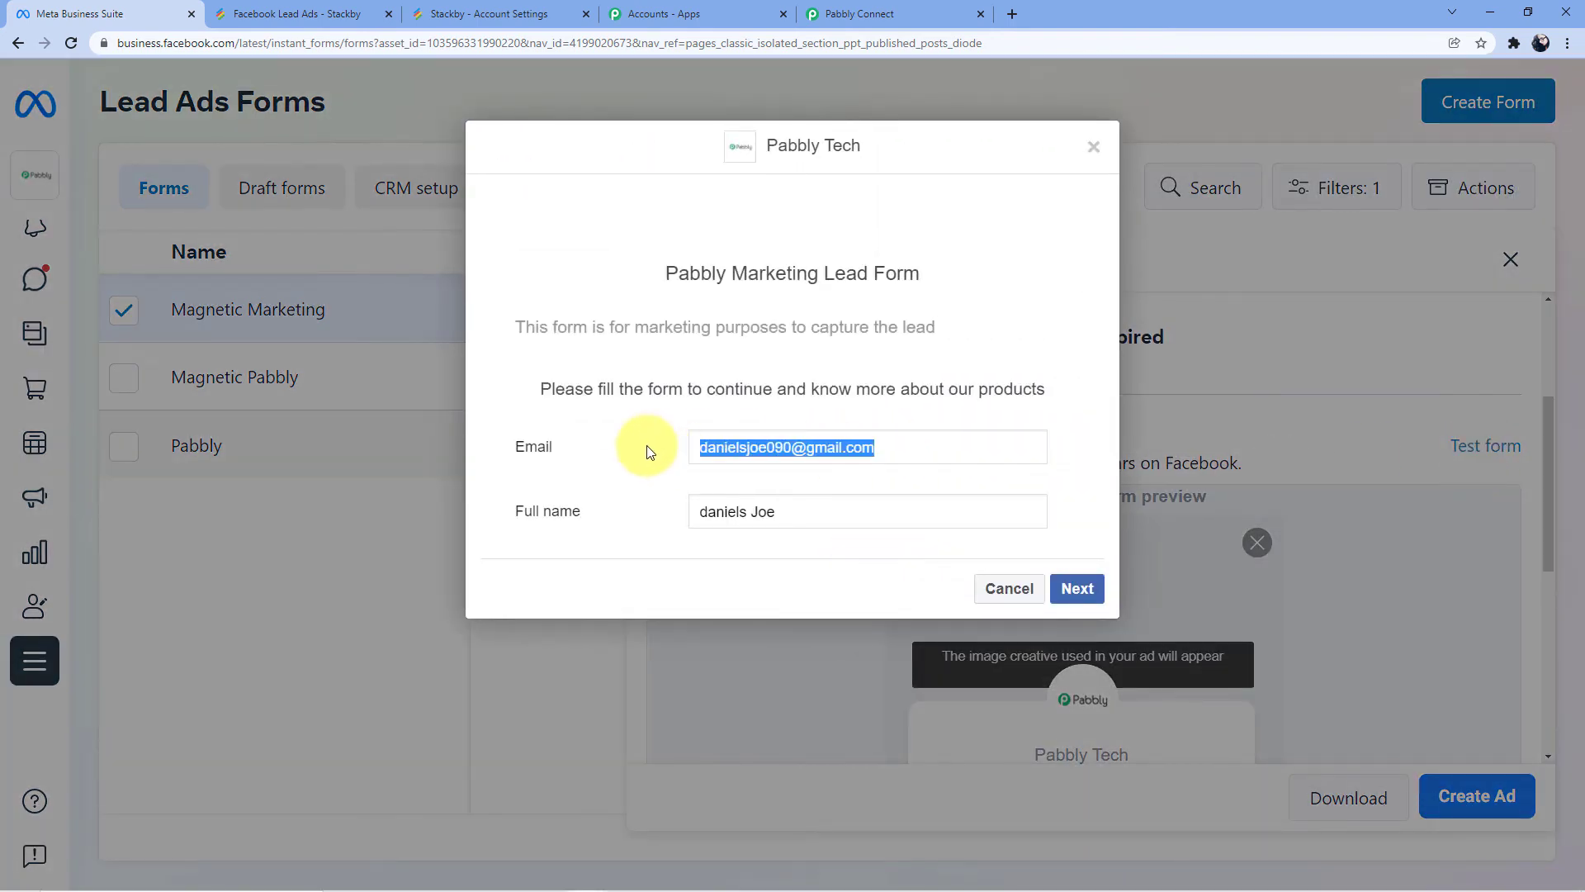
key(BackSpace)
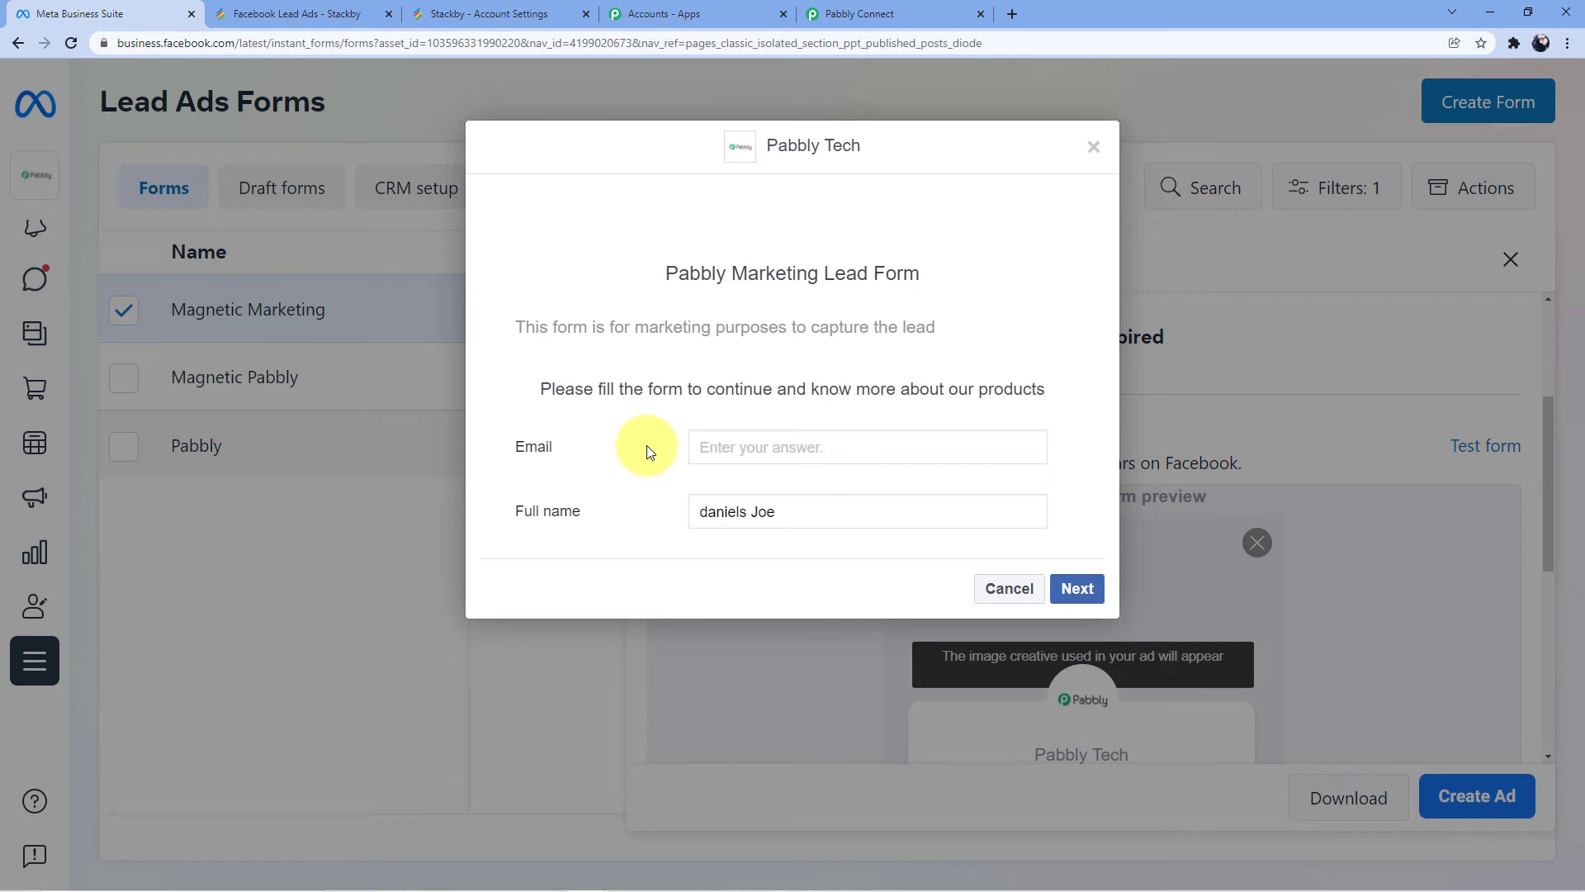
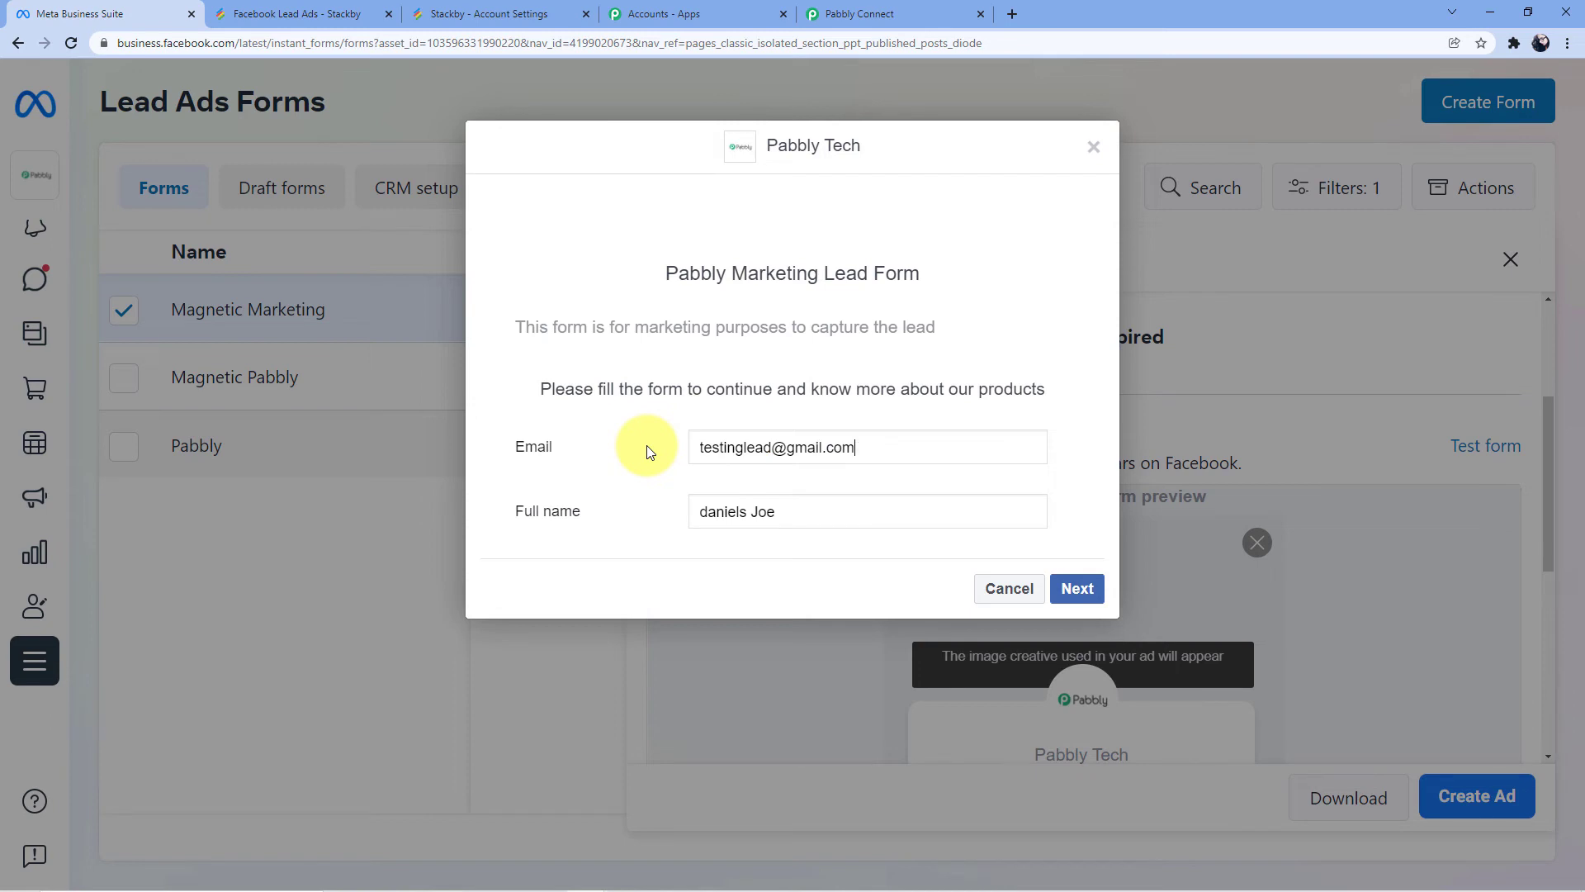
Replace the prefilled full name with a new test name and submit the test lead
triple_click(796, 513)
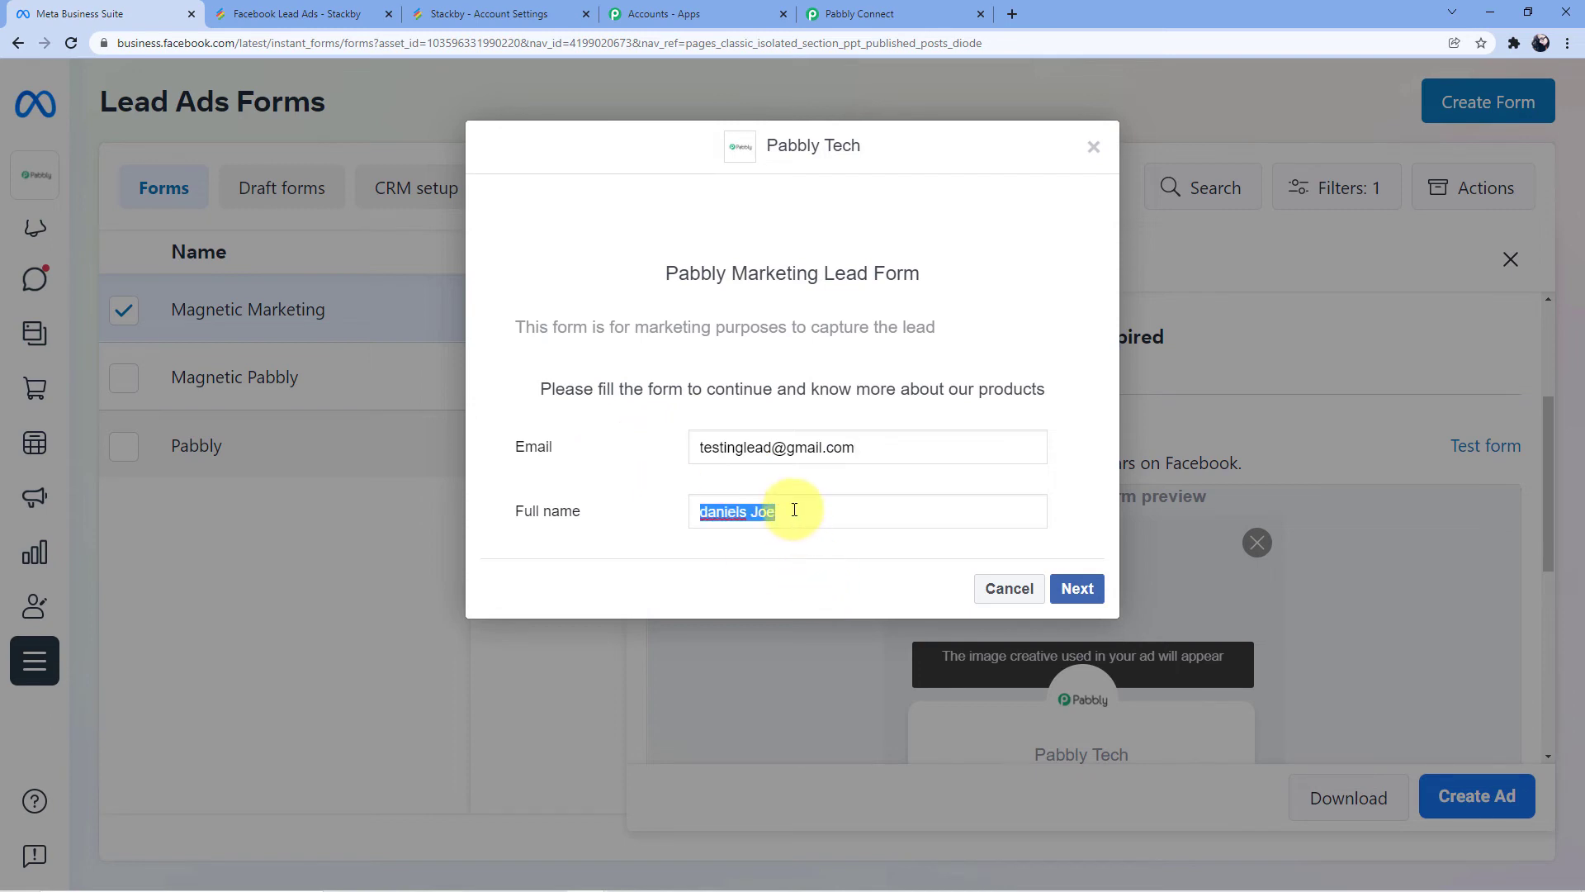
key(BackSpace)
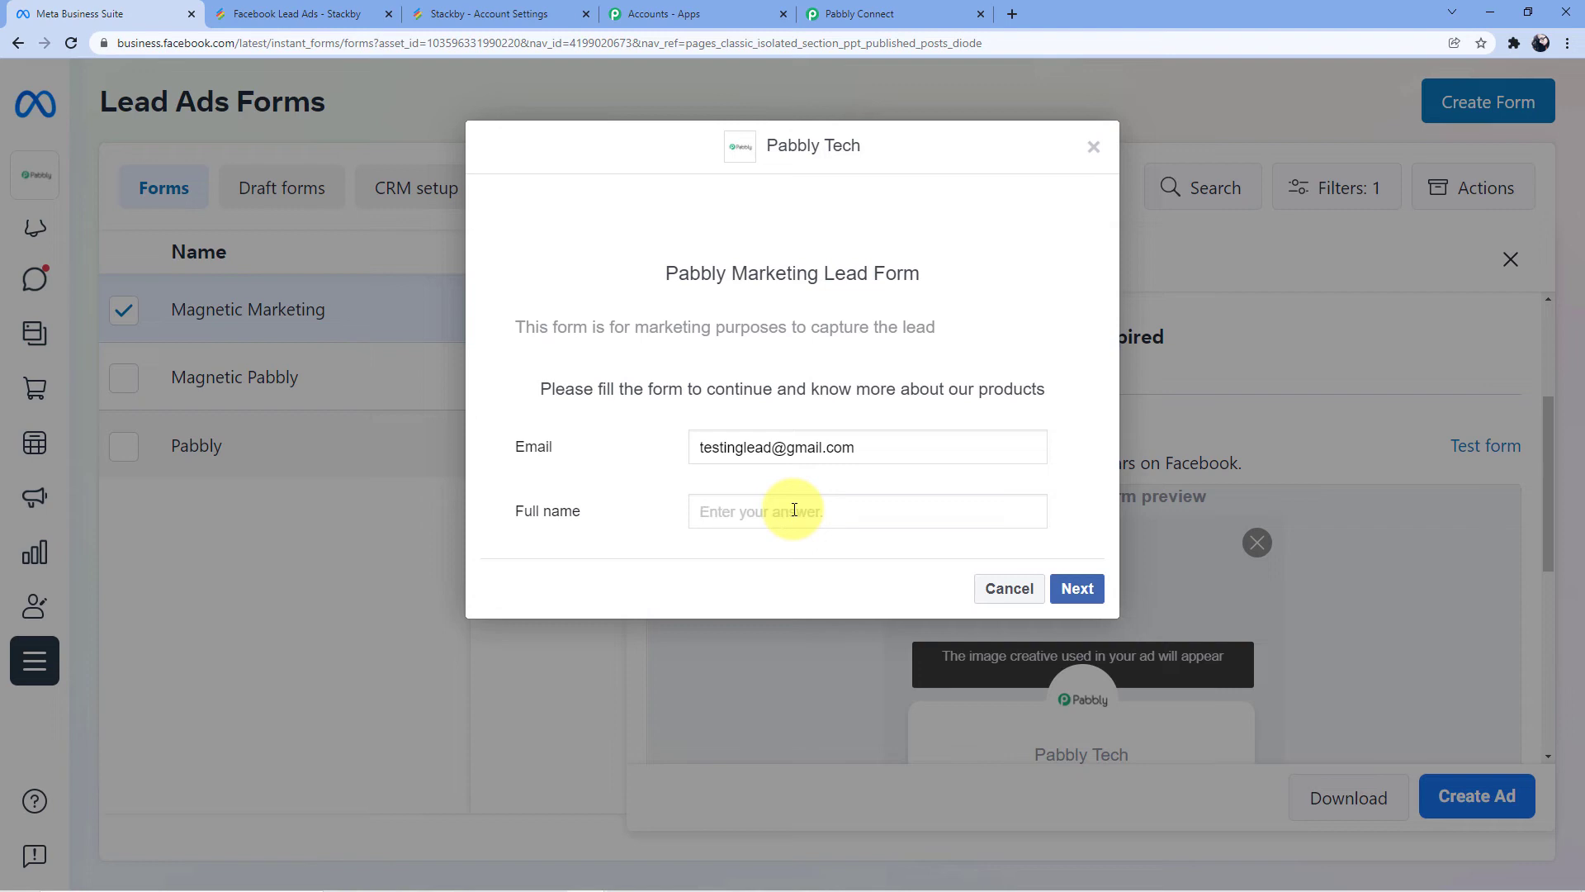
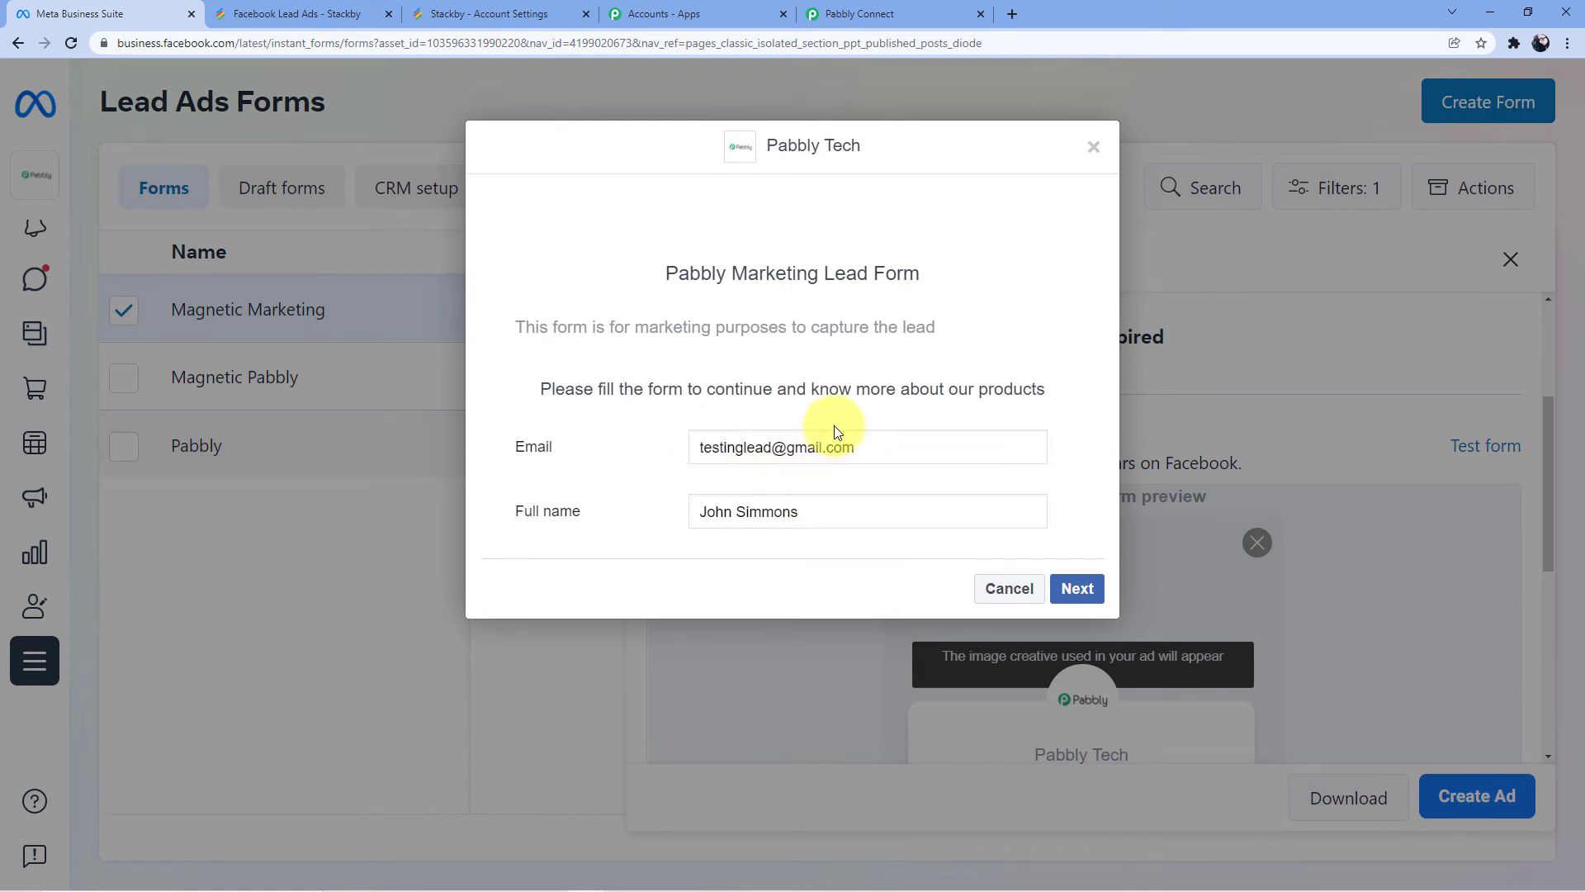
click(1078, 588)
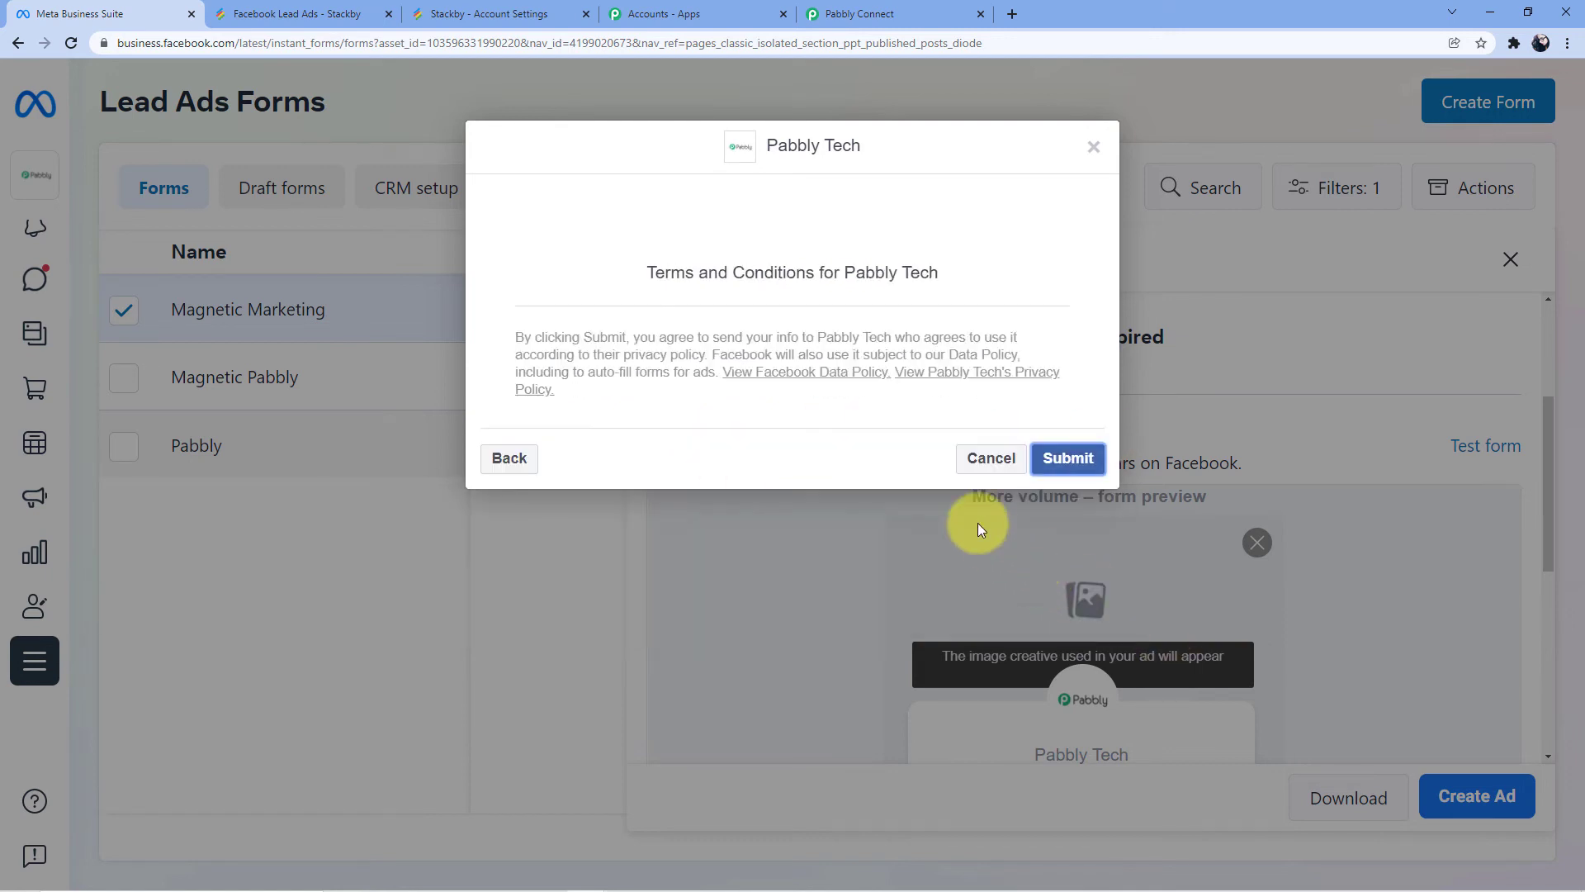
click(1067, 457)
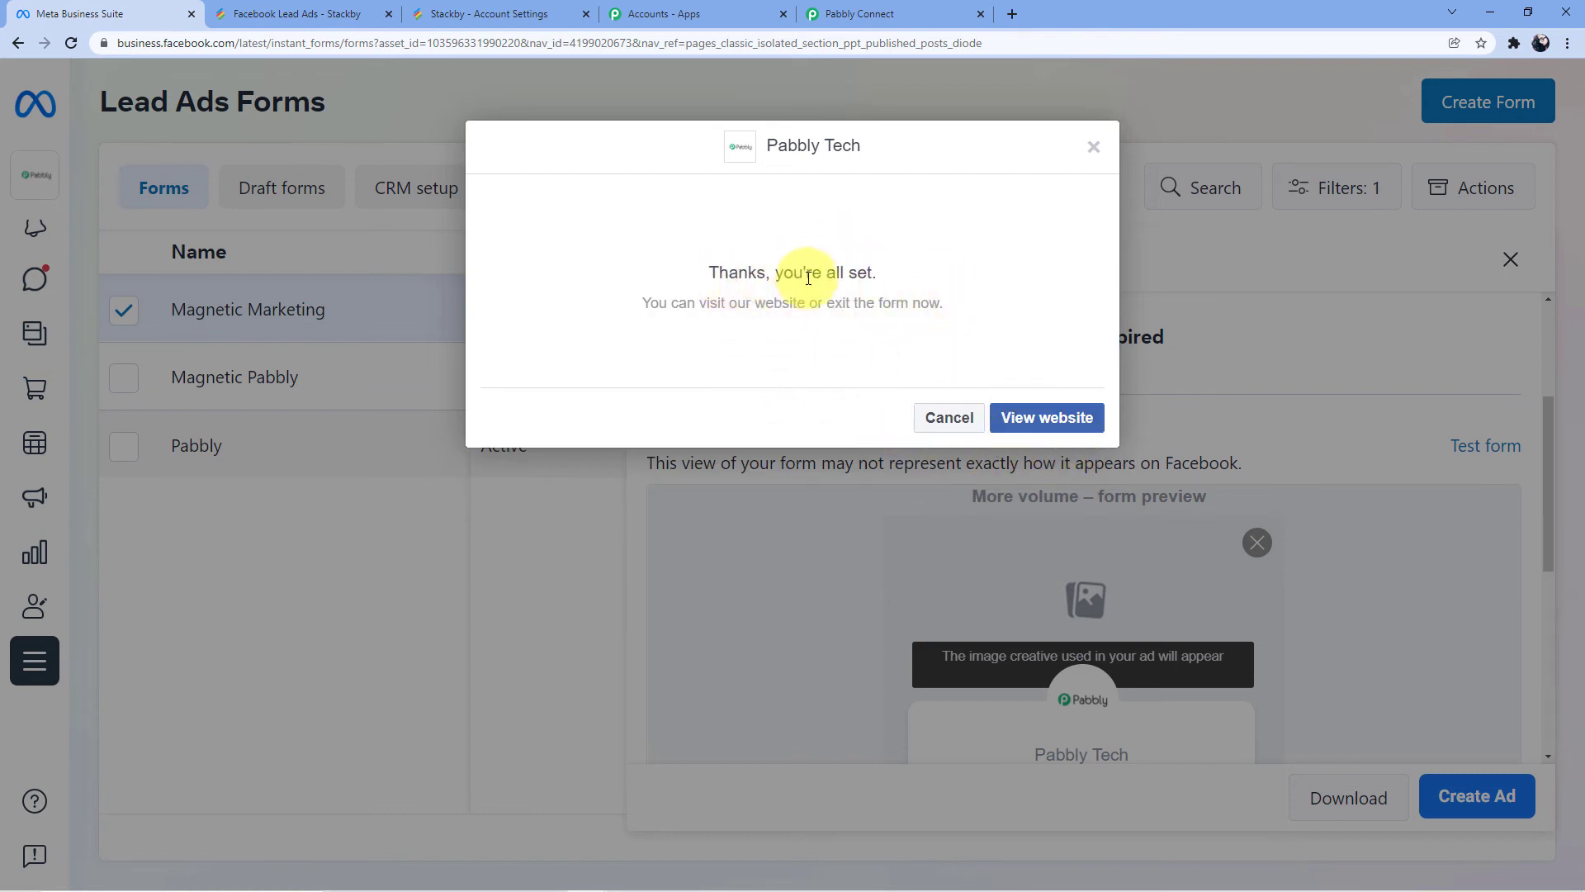
click(318, 16)
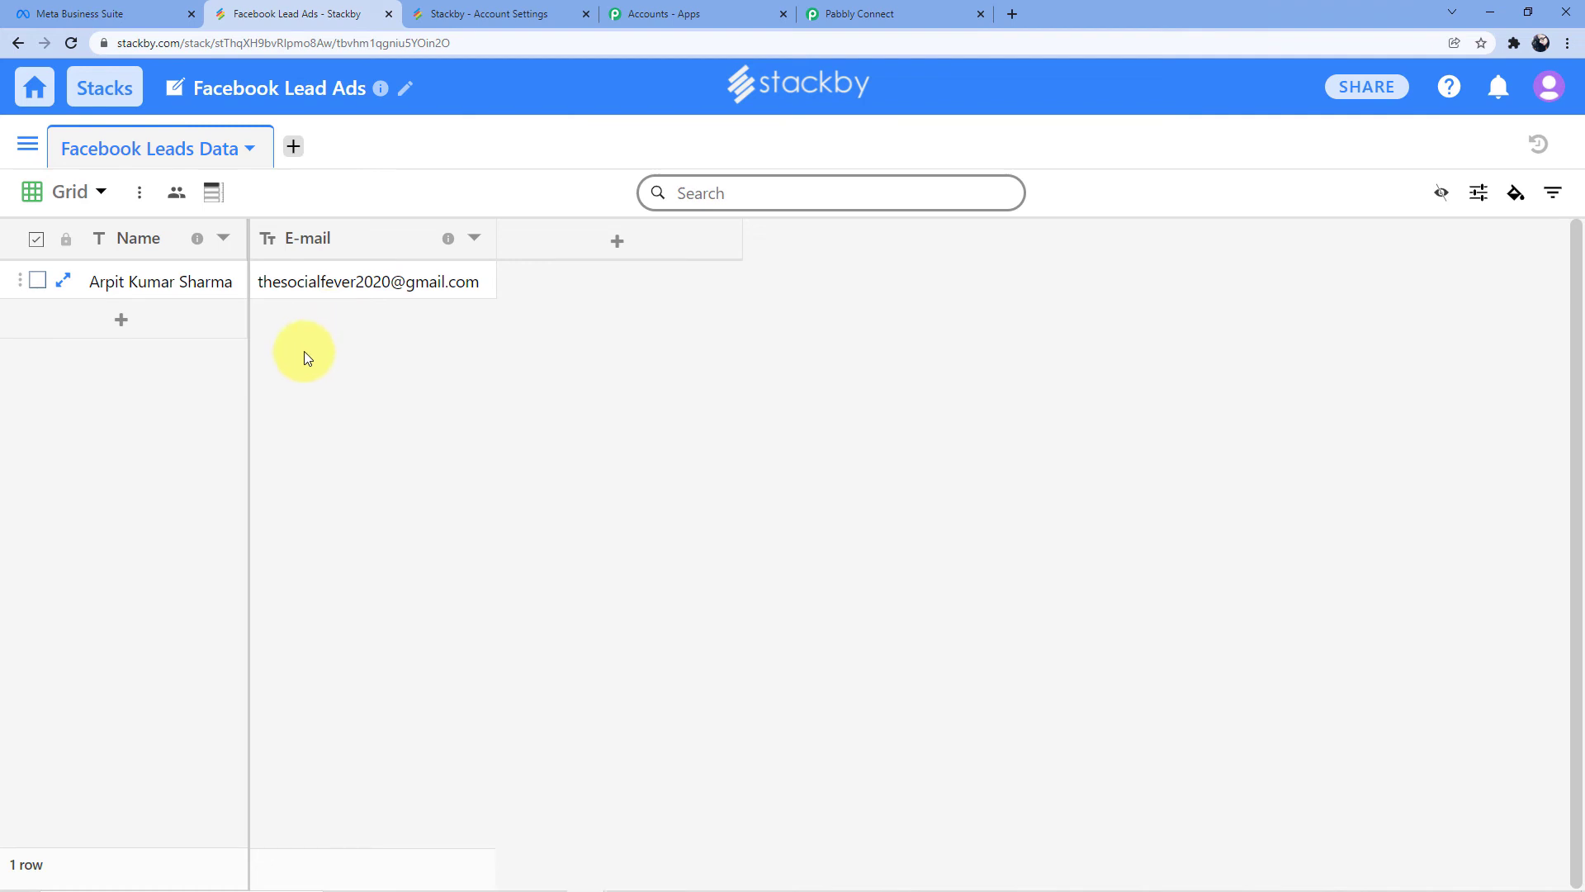
Reload the Facebook Leads Data table to confirm the second test lead arrived as row 2
click(72, 42)
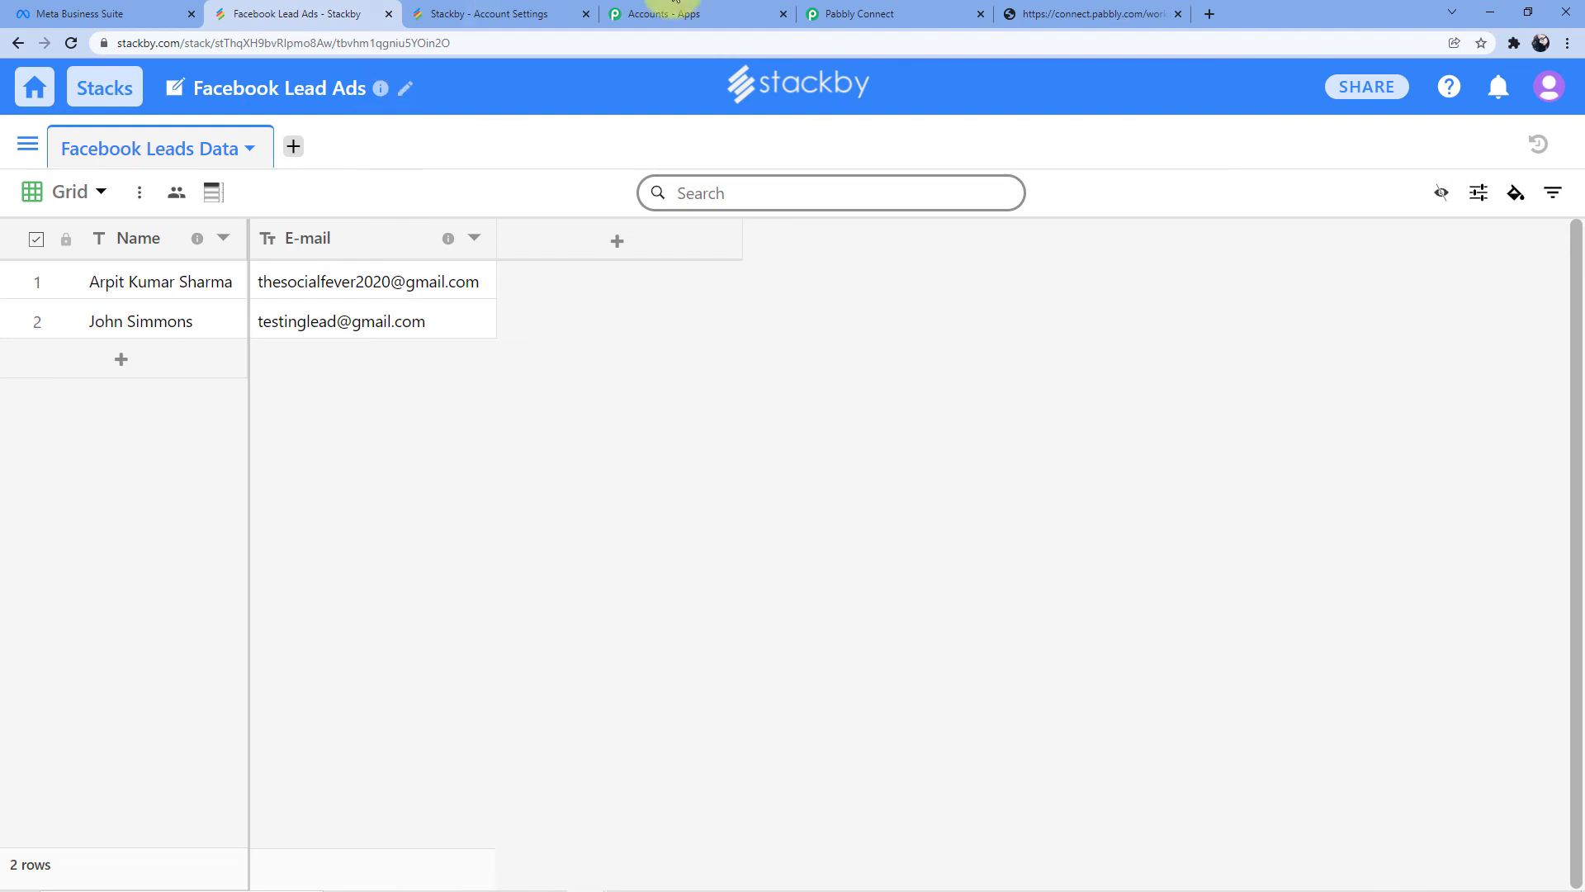
click(905, 17)
Collapse the Facebook Lead Ads trigger and the Stackby Create a Row steps
scroll(639, 262, up, 15)
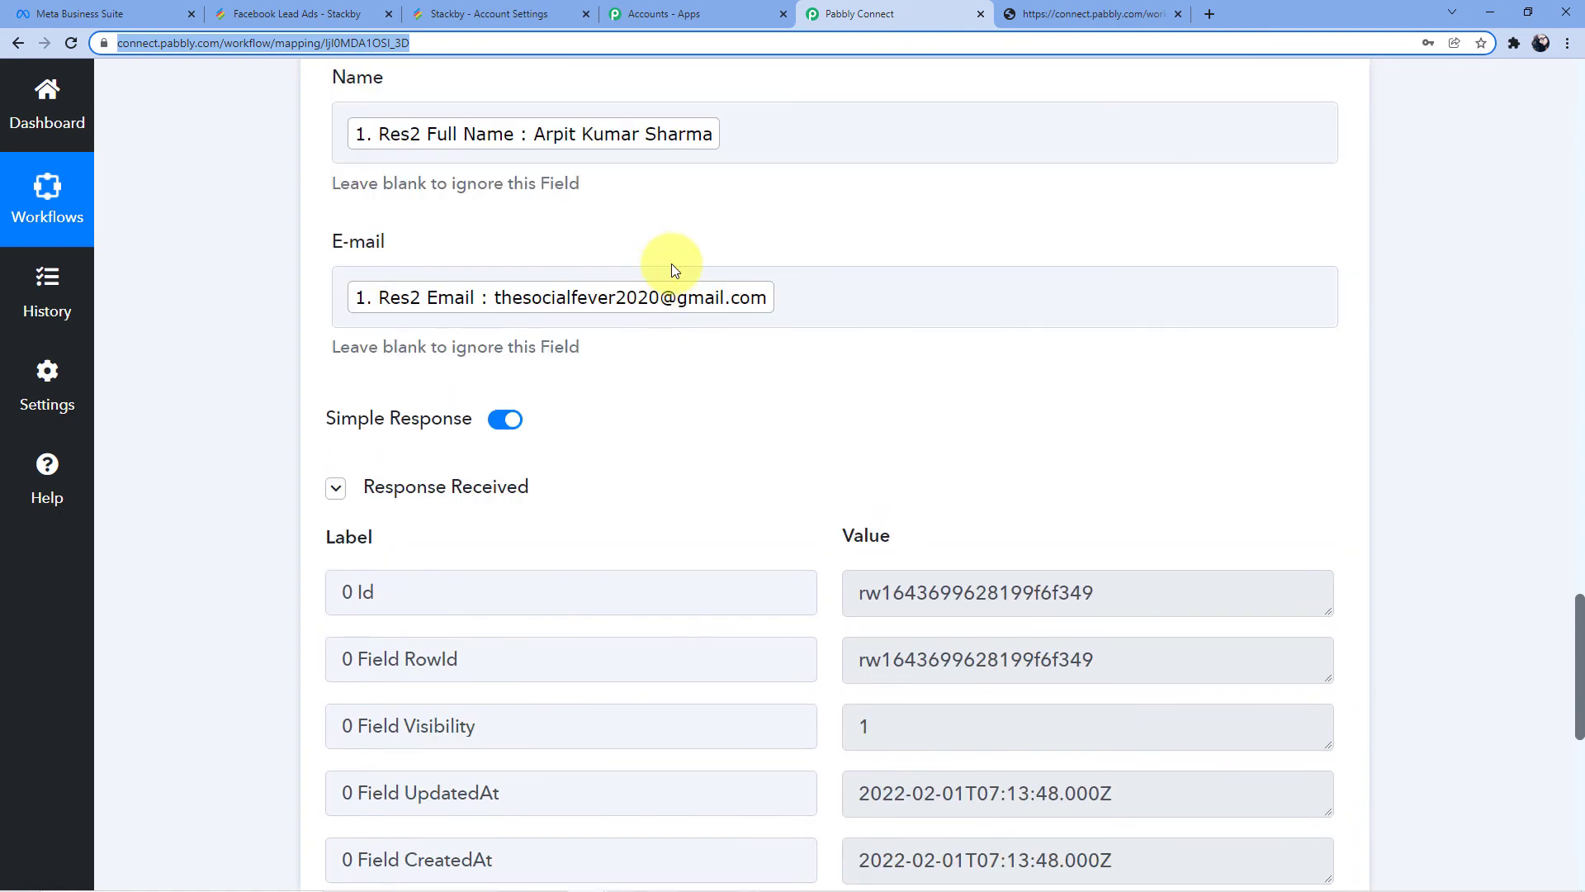
scroll(1581, 335, up, 15)
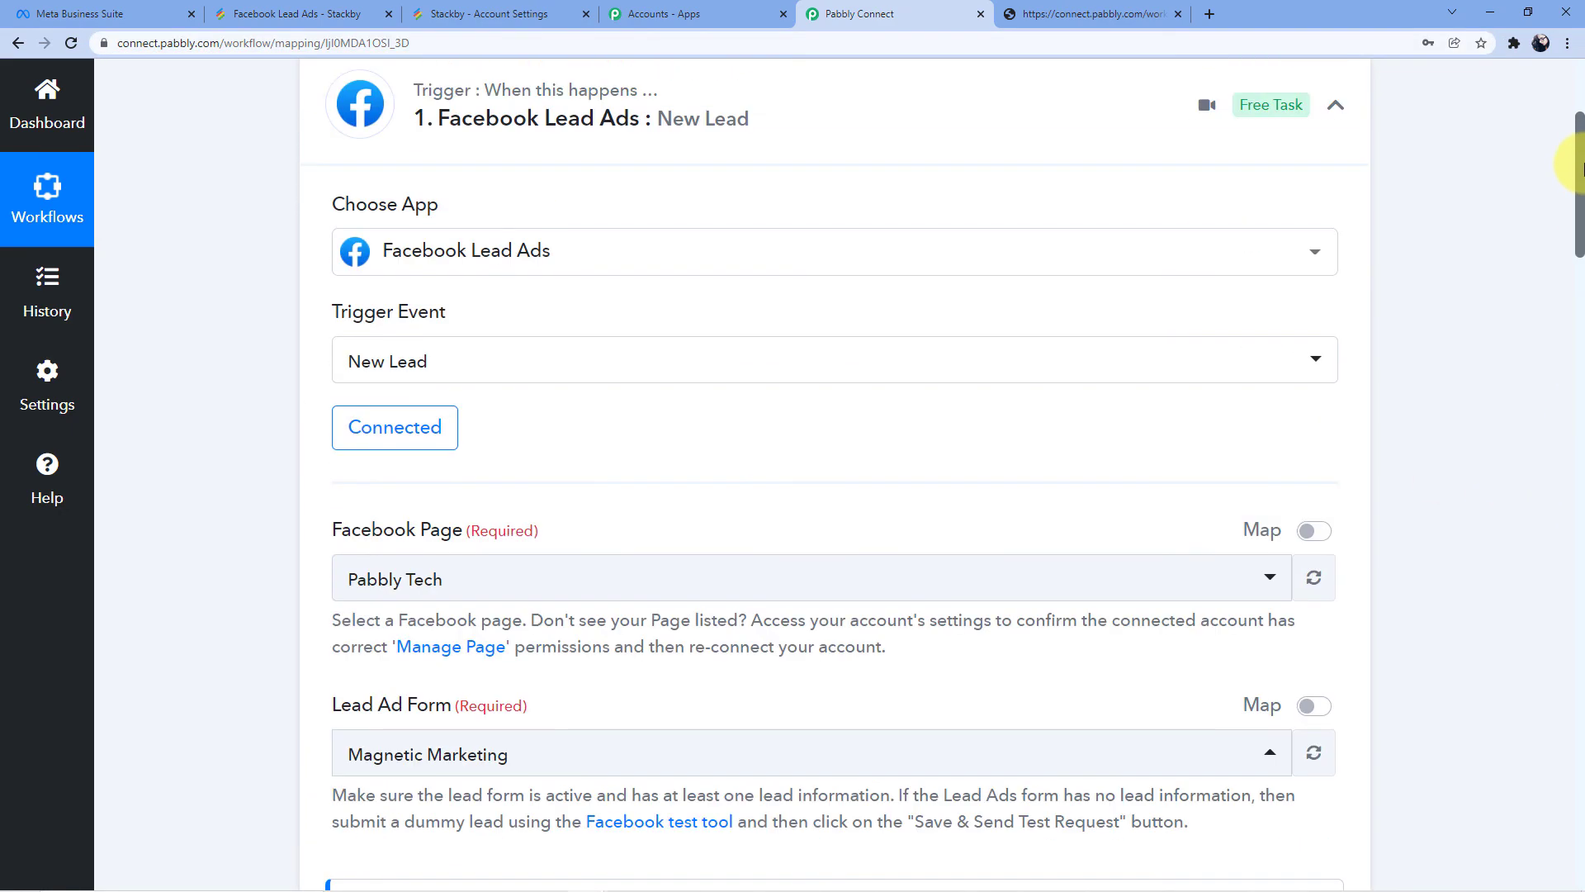
click(862, 413)
scroll(761, 406, down, 5)
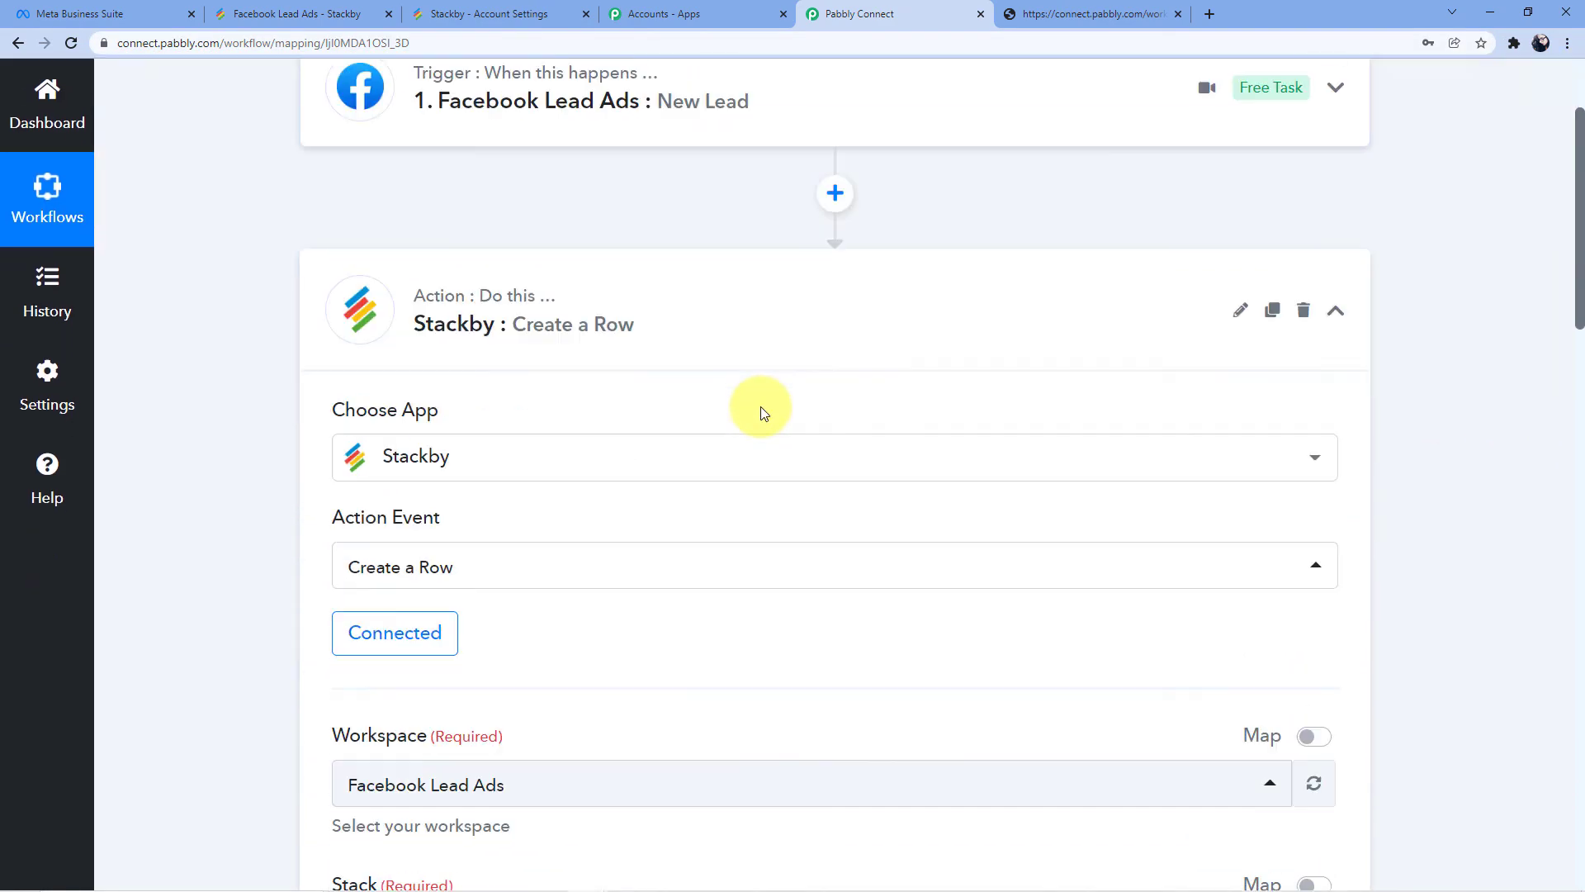
click(666, 240)
scroll(685, 533, up, 1)
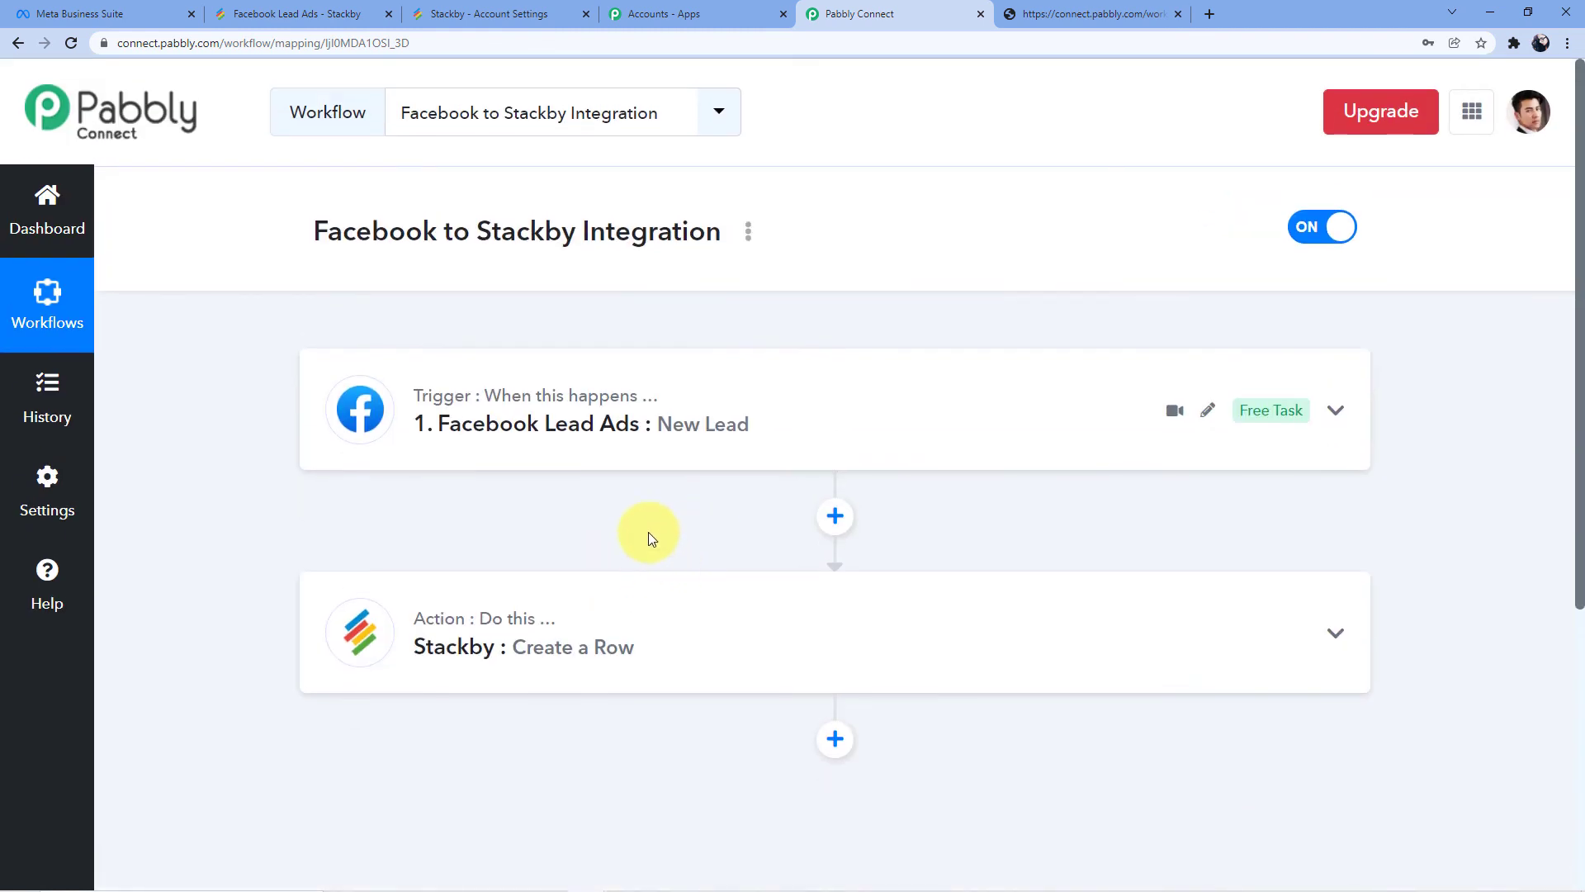